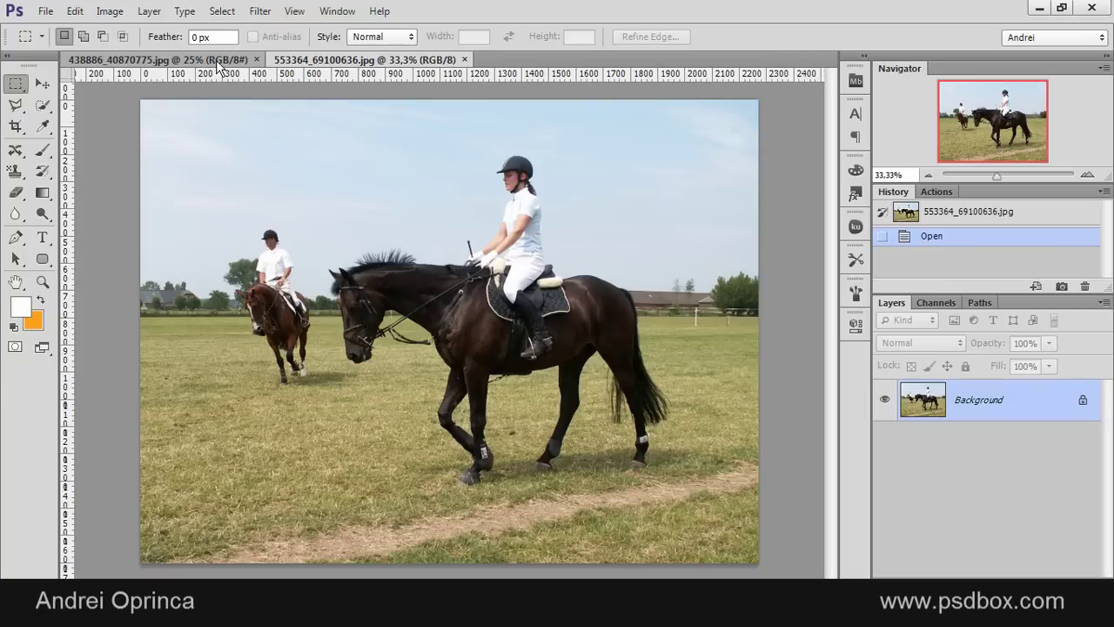
Duplicate the Background layer of the ostrich photo 438886_40870775.jpg.
left_click(157, 59)
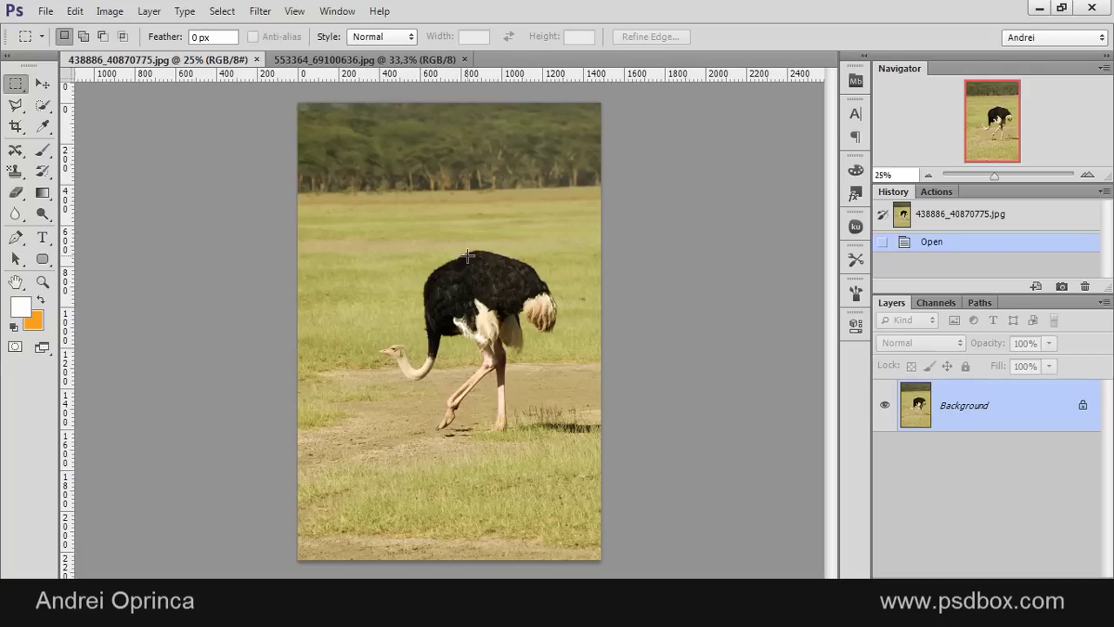
scroll(470, 275, "up", 2)
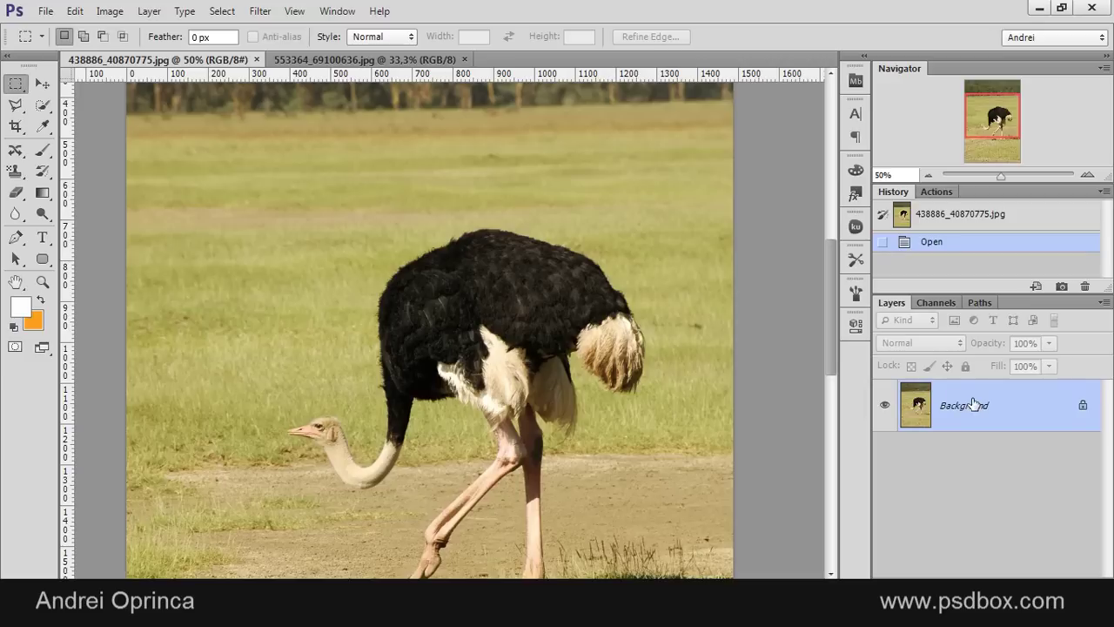
key("ctrl+j")
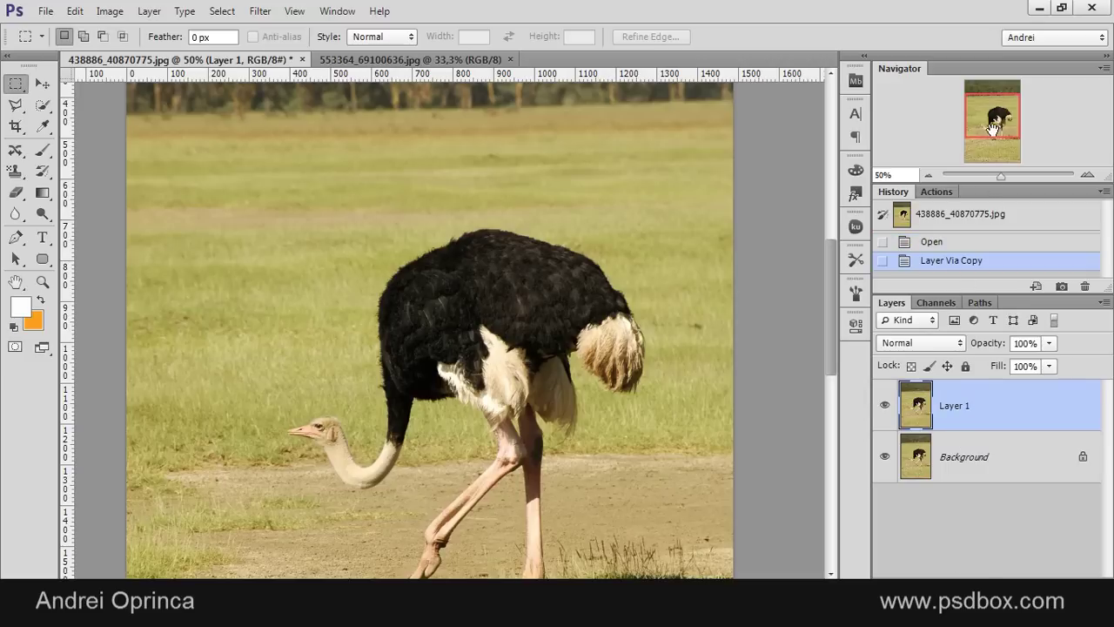
left_click_drag(992, 129, 993, 139)
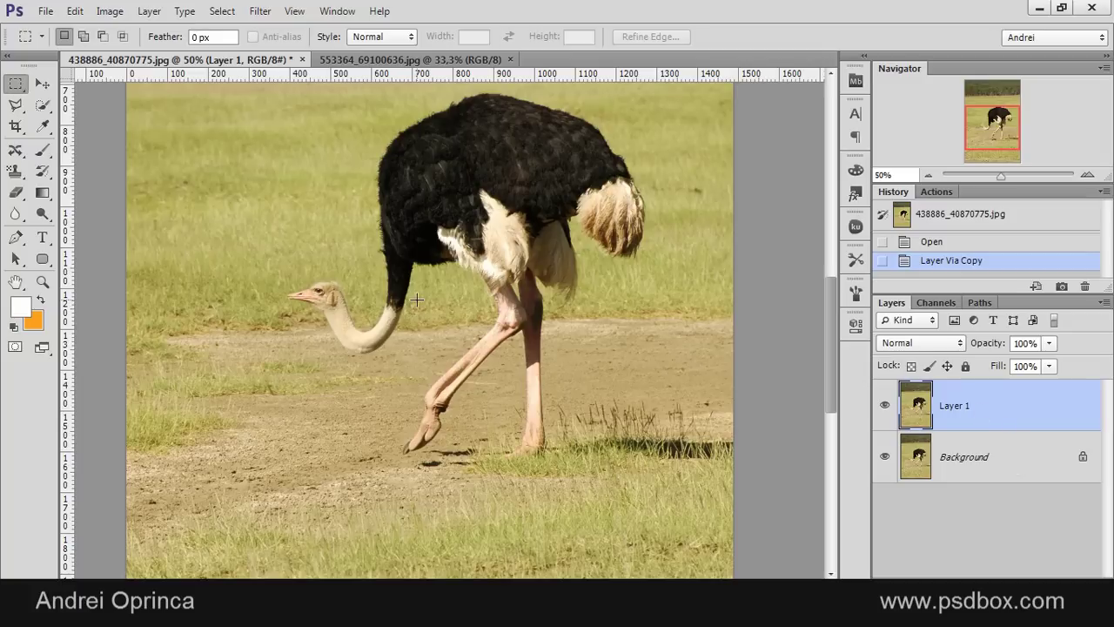
Examine the horse-and-rider photo and compare it with the ostrich and its background in the other photo.
left_click(409, 59)
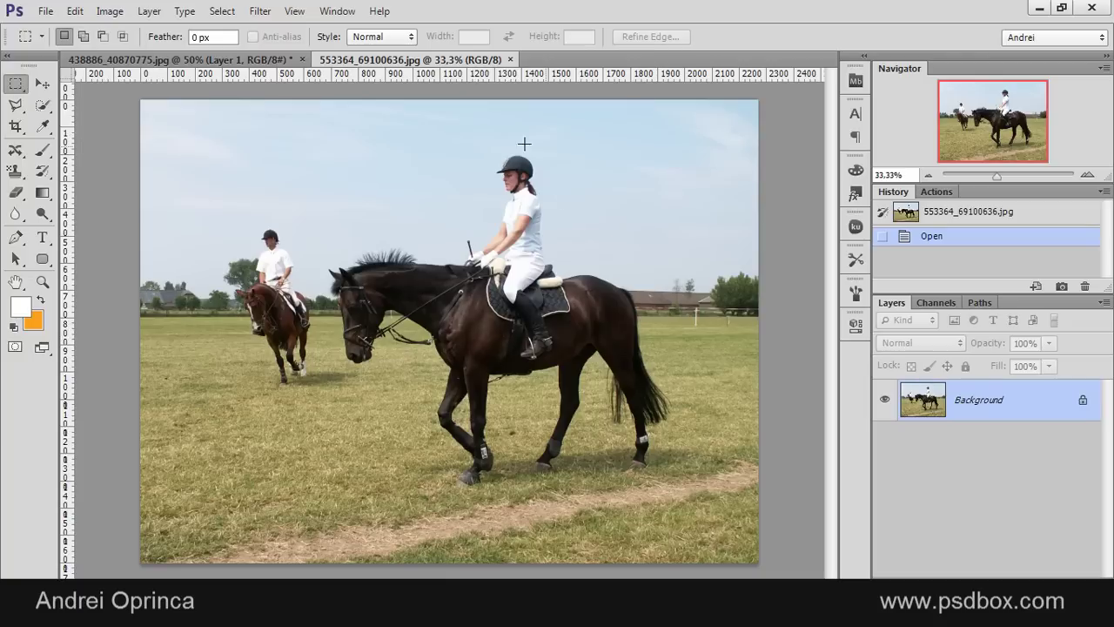
left_click(252, 59)
left_click(1012, 98)
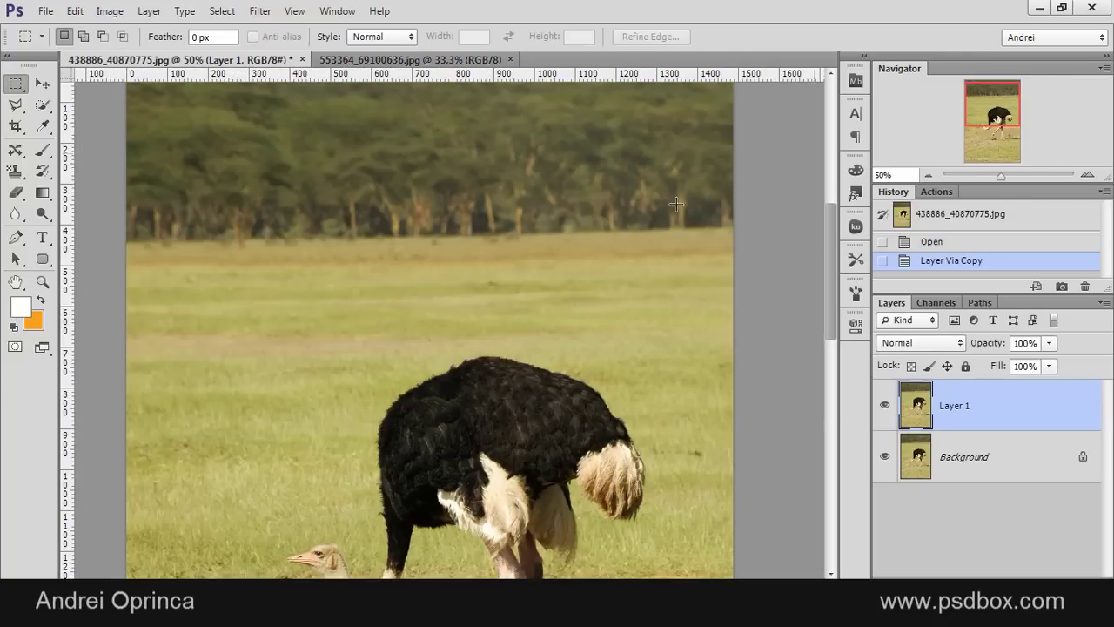
left_click_drag(999, 99, 944, 118)
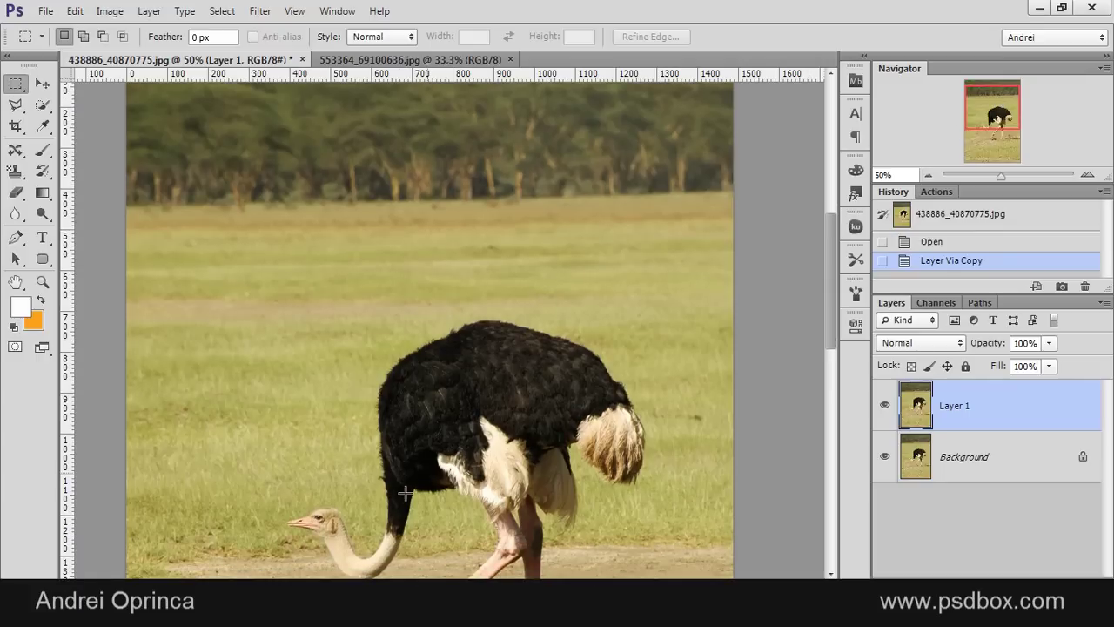
left_click_drag(1010, 97, 1010, 109)
Activate the Patch Tool for Layer 1 and get a closer view of the ostrich.
left_click(16, 151)
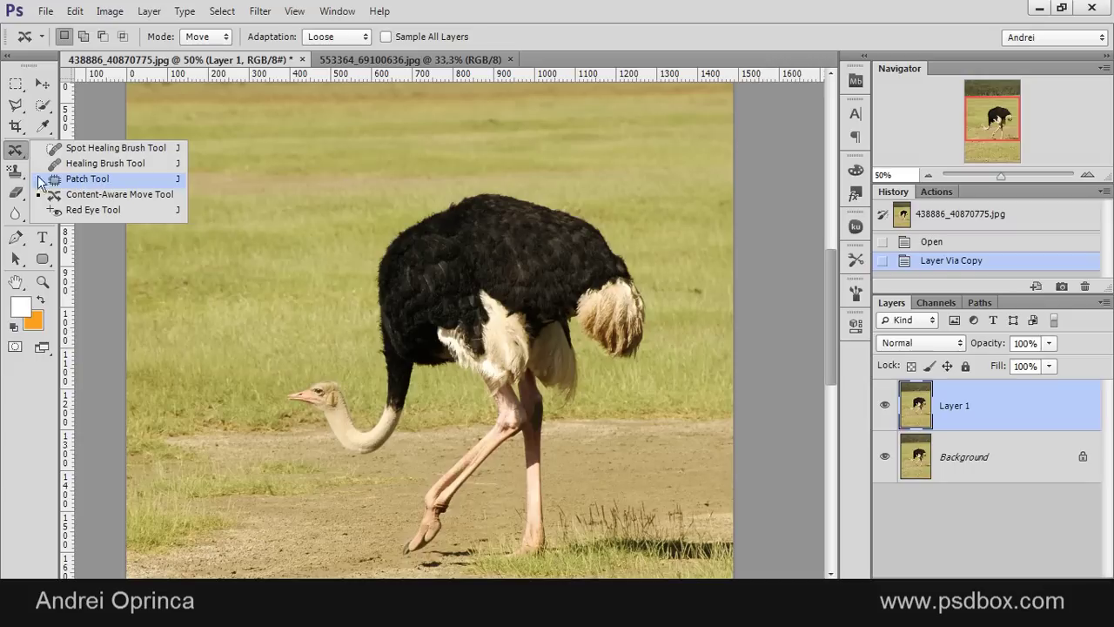
left_click(953, 420)
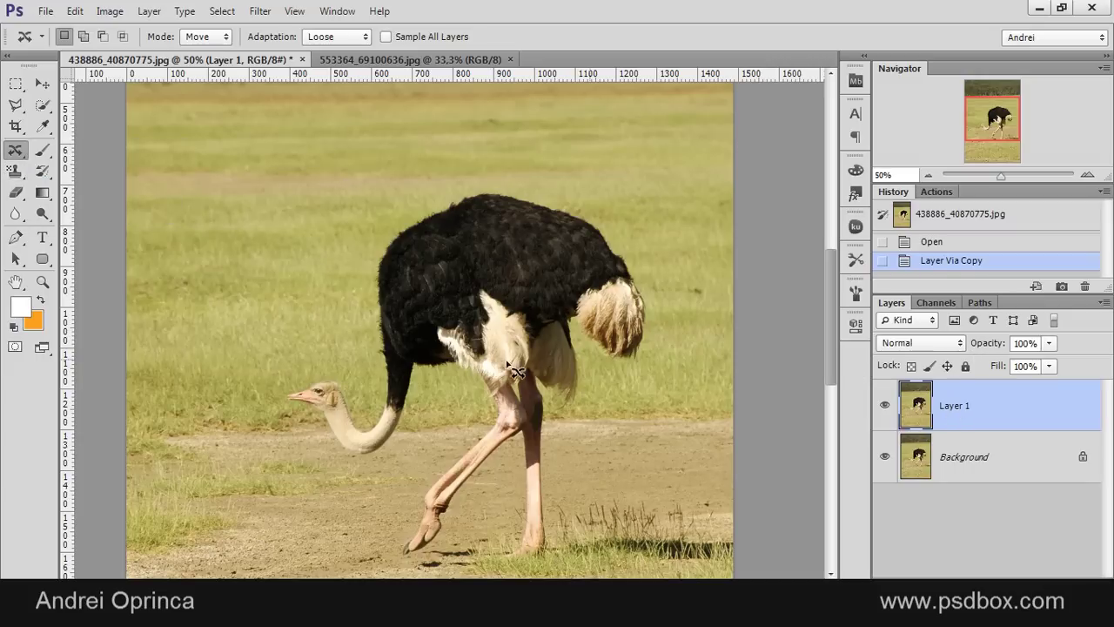
scroll(377, 429, "up", 2)
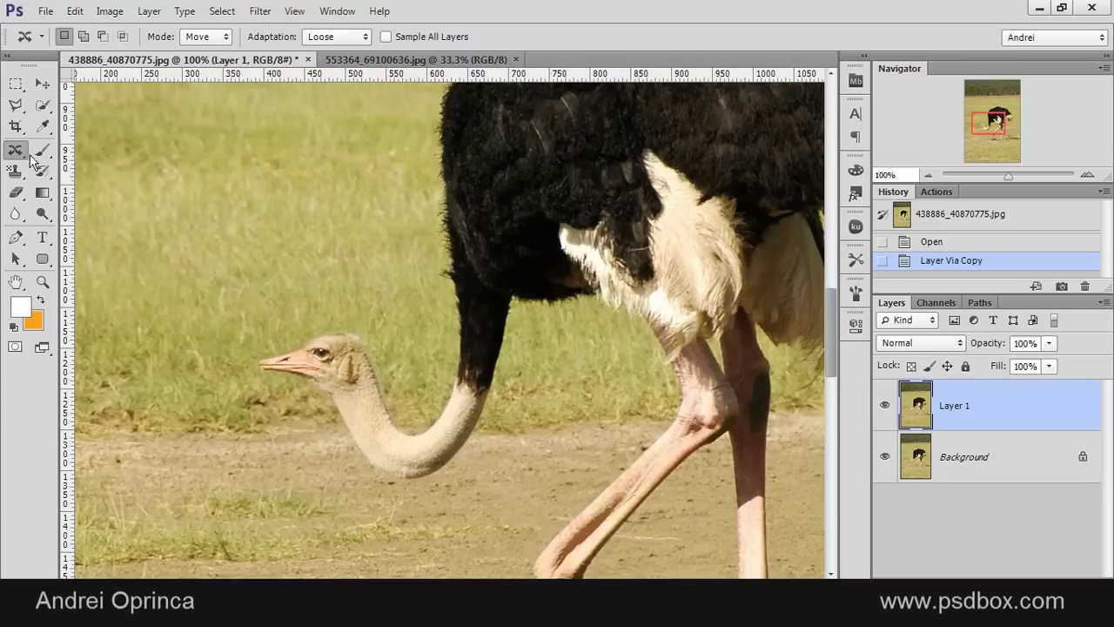
right_click(12, 151)
left_click(124, 177)
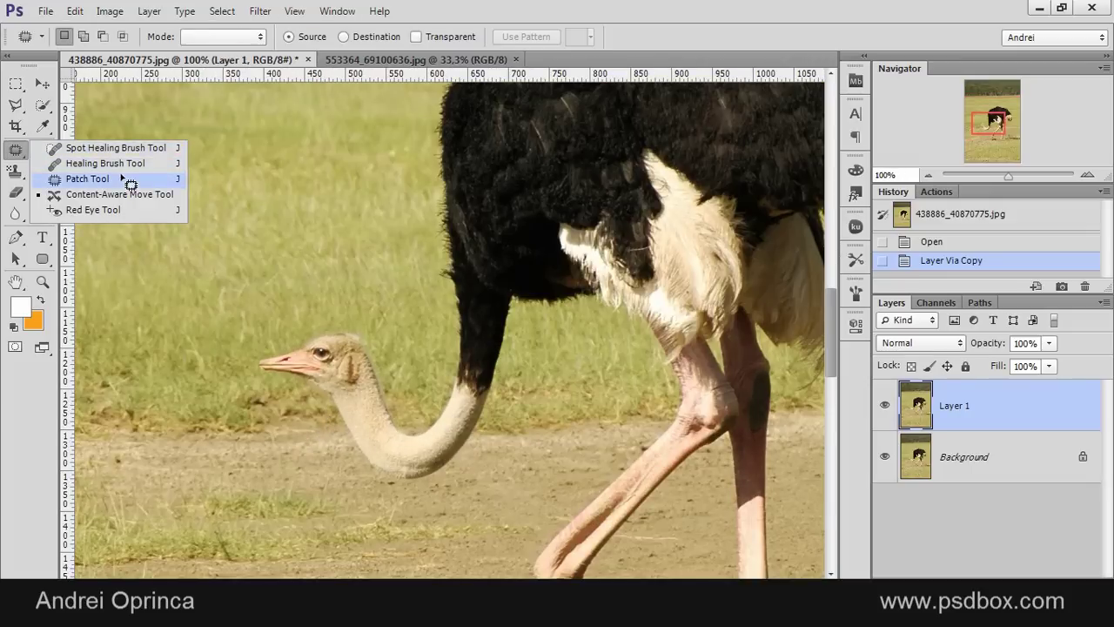
scroll(345, 268, "down", 2)
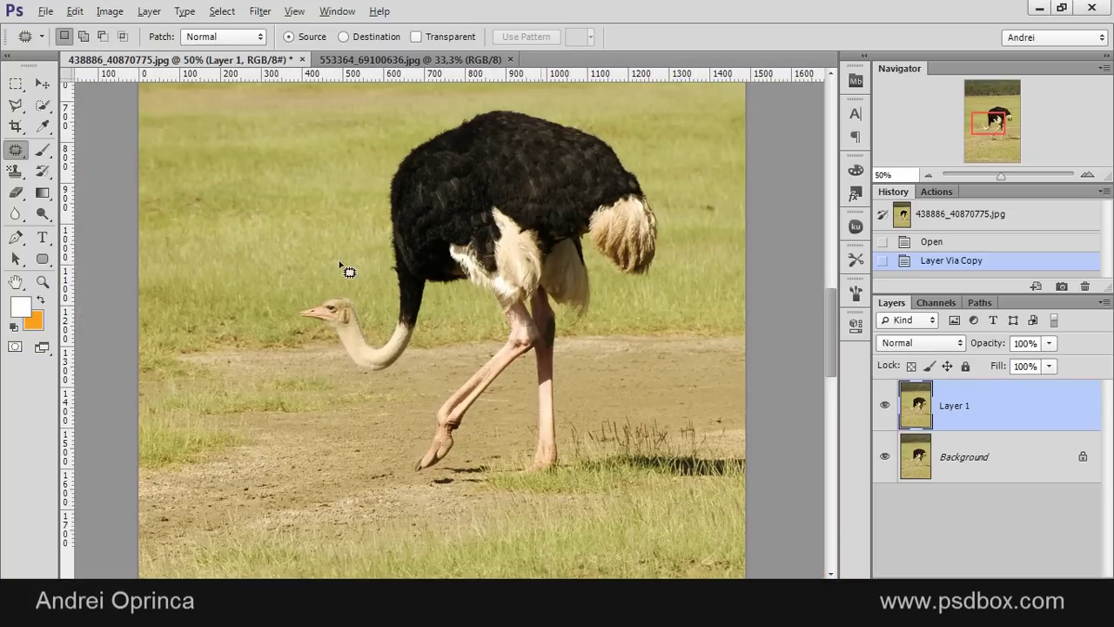
right_click(16, 151)
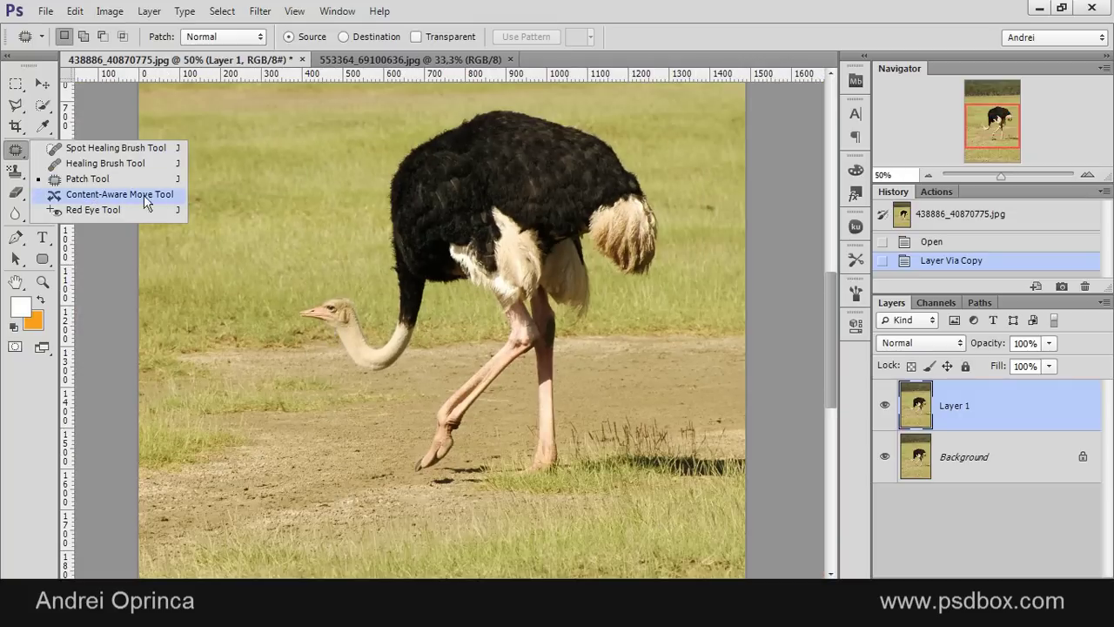
left_click(947, 416)
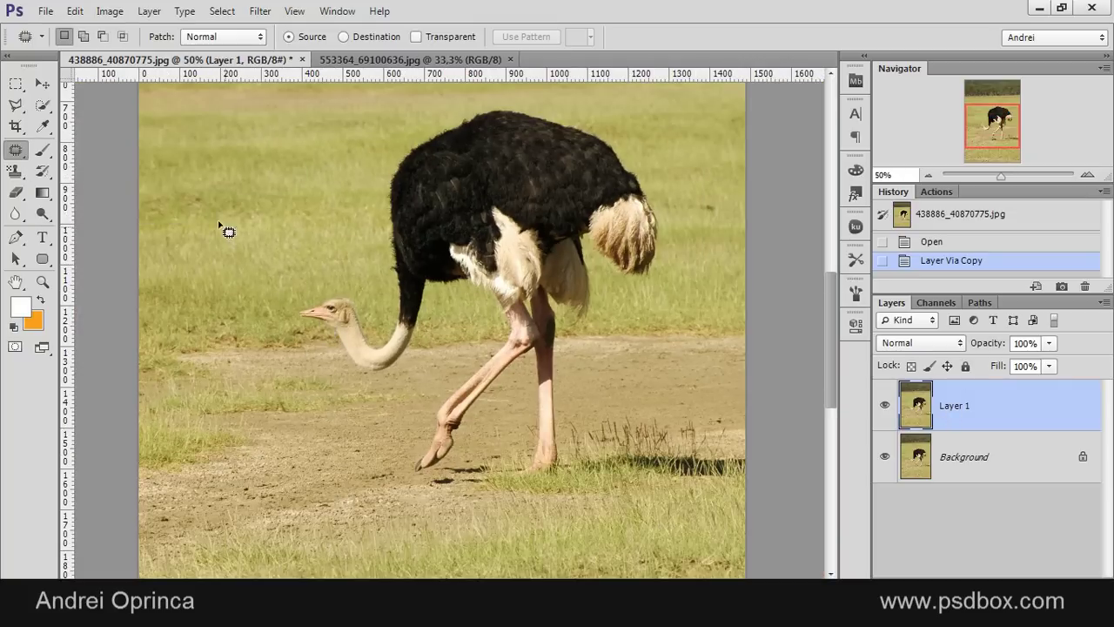
key("ctrl+plus")
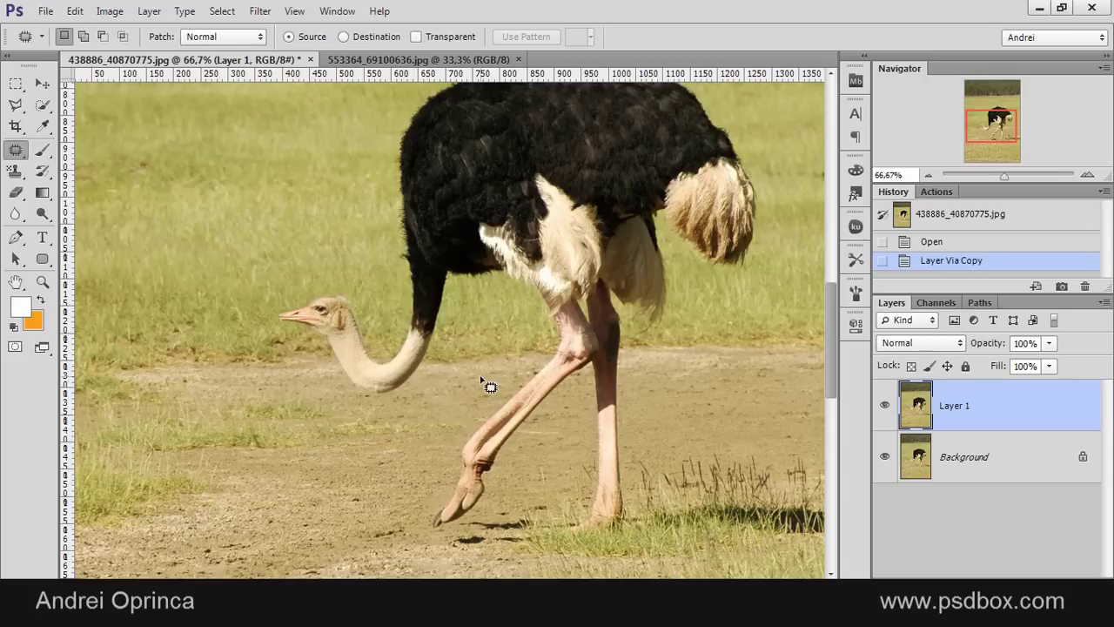
left_click_drag(465, 401, 548, 396)
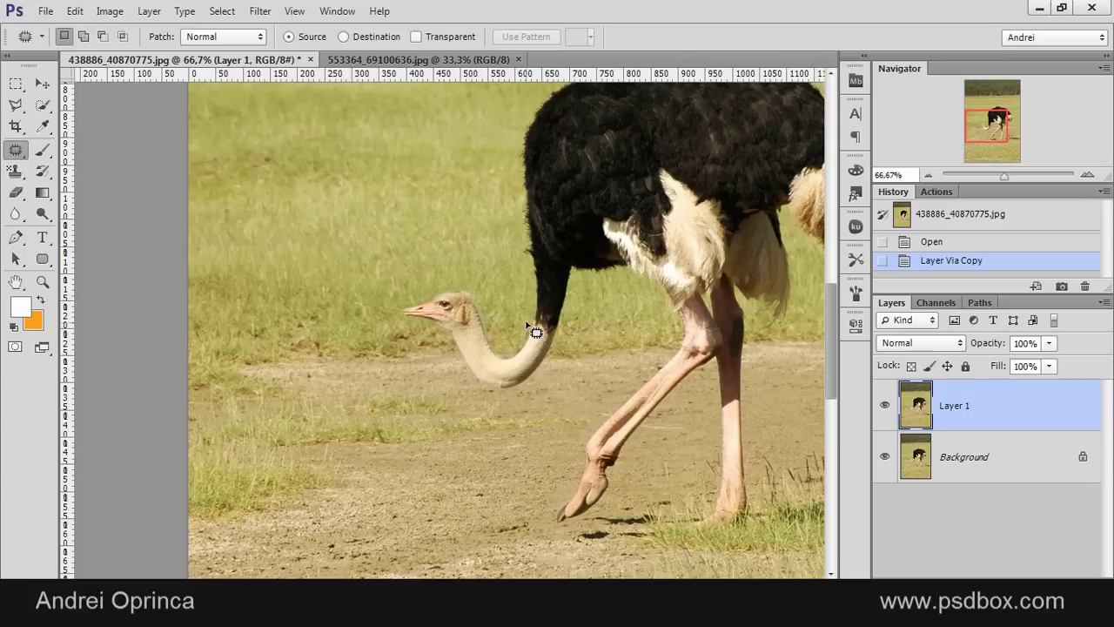
mouse_move(536, 333)
left_mouse_down()
mouse_move(517, 343)
mouse_move(462, 284)
mouse_move(523, 331)
left_mouse_up()
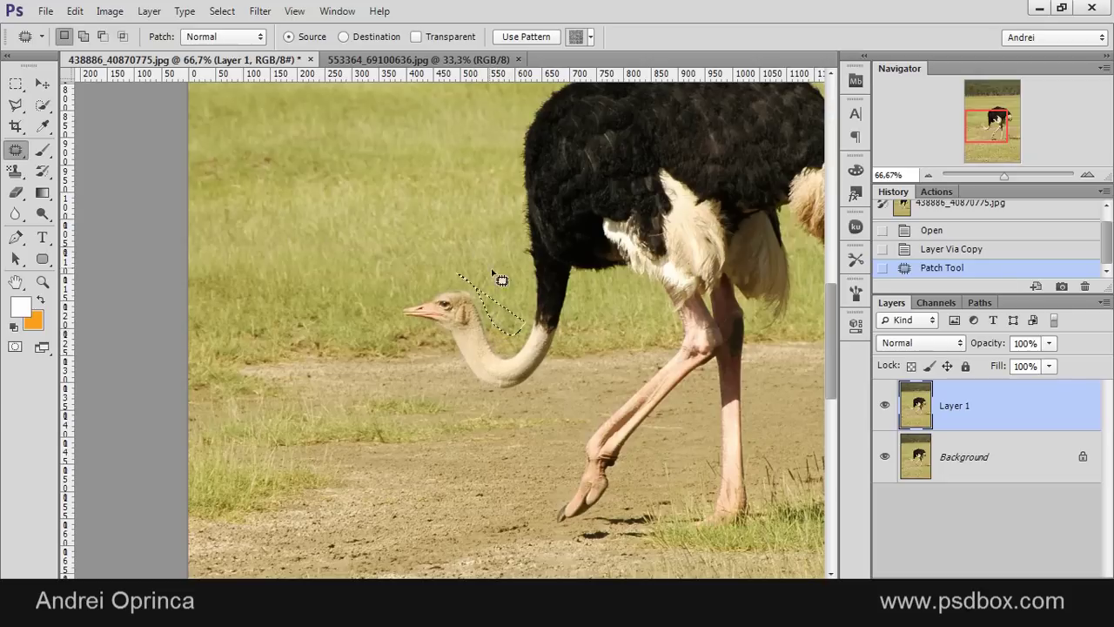
key("ctrl+d")
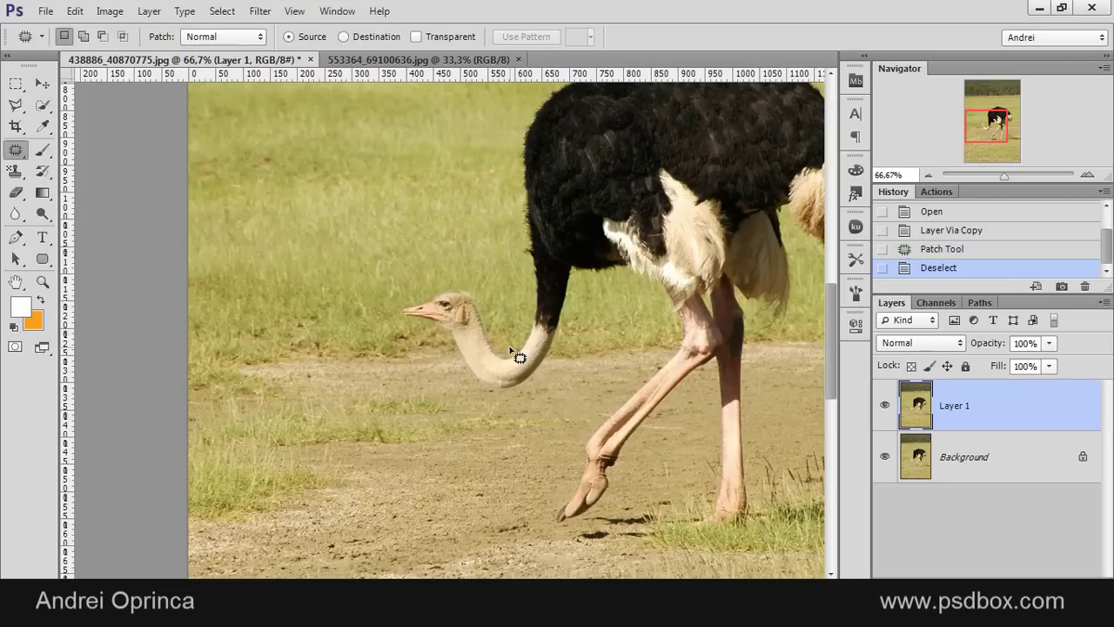
Outline the ostrich's whole head and pale neck with a freehand Patch Tool selection.
left_click_drag(545, 343, 539, 355)
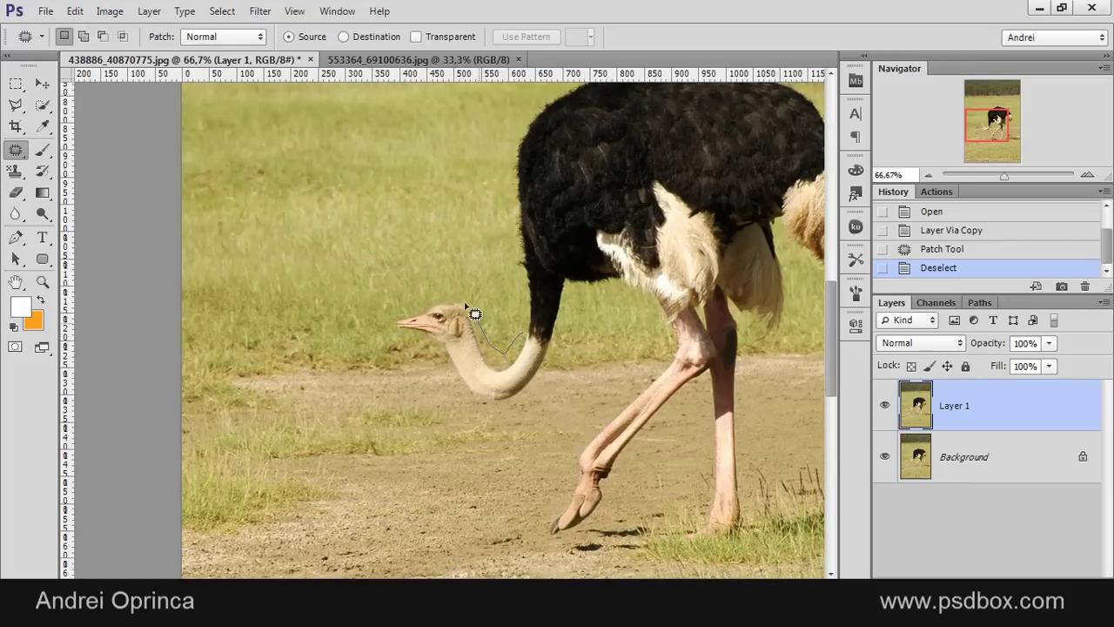
mouse_move(466, 304)
left_mouse_down()
mouse_move(412, 298)
mouse_move(388, 327)
mouse_move(414, 364)
mouse_move(483, 409)
mouse_move(531, 403)
mouse_move(562, 375)
mouse_move(557, 348)
left_mouse_up()
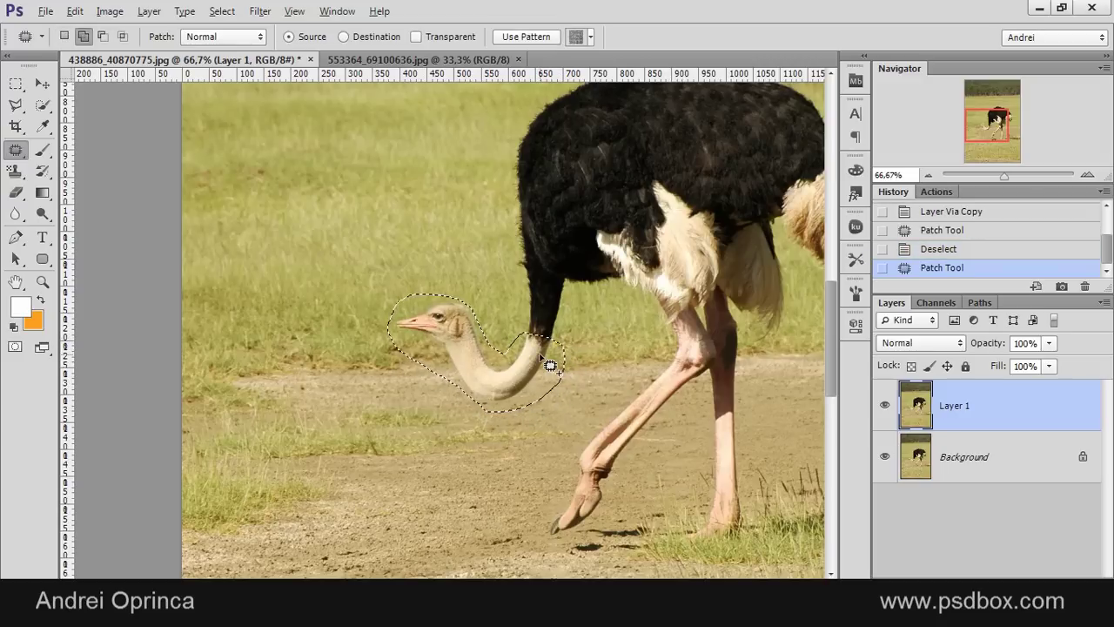
scroll(550, 370, "down", 2)
scroll(627, 403, "up", 2)
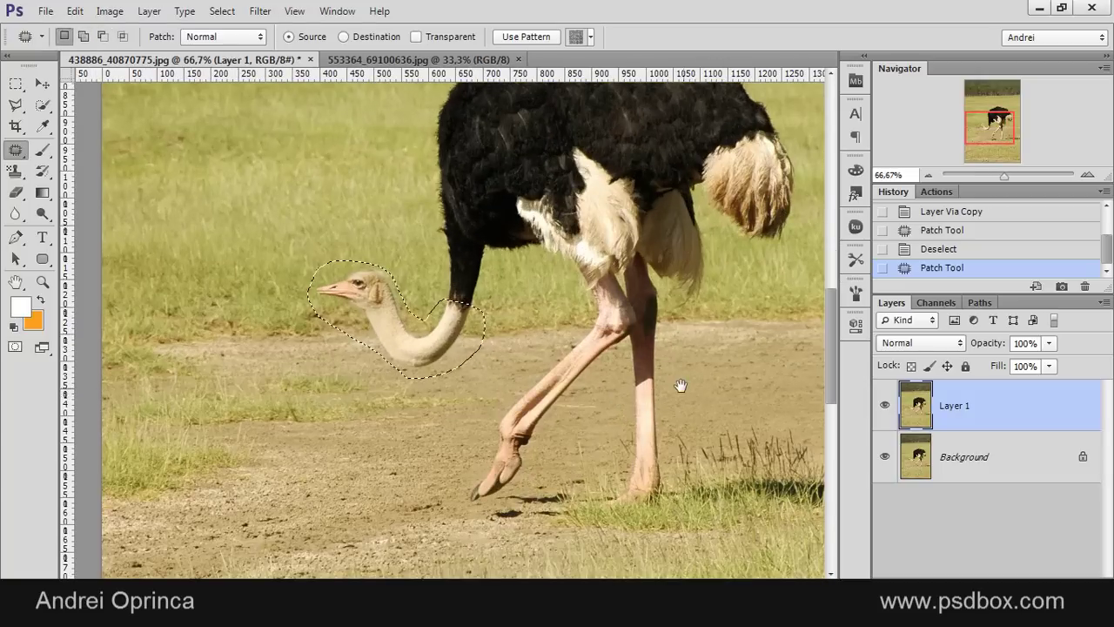
left_click_drag(678, 385, 572, 410)
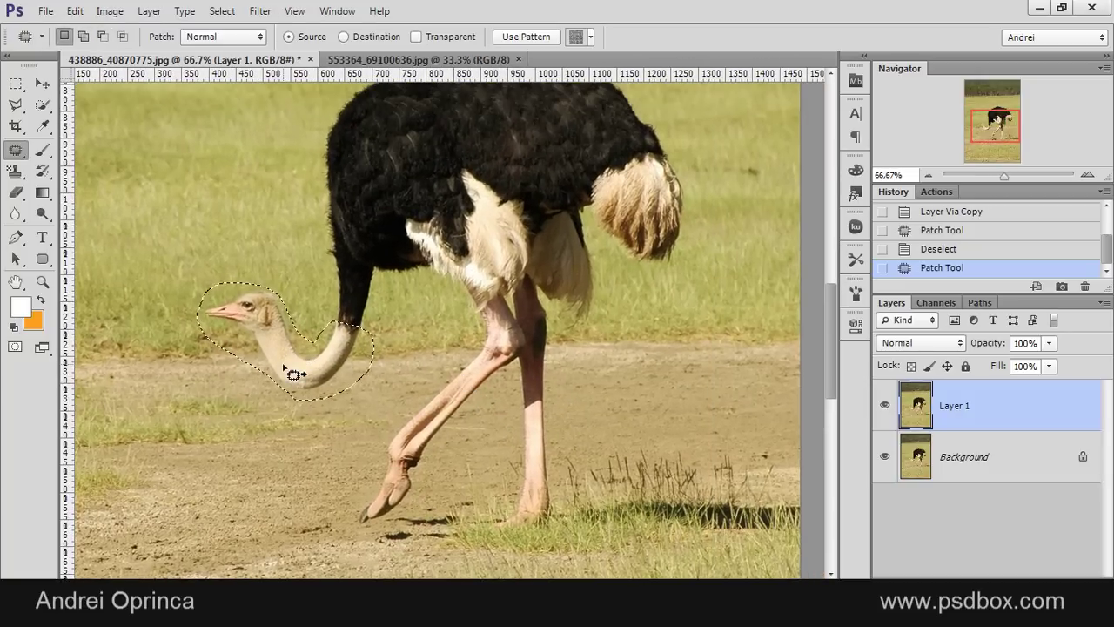
Try patching the selected head and neck with the clean ground behind the ostrich's legs, then undo the patch and deselect.
left_click_drag(410, 368, 707, 348)
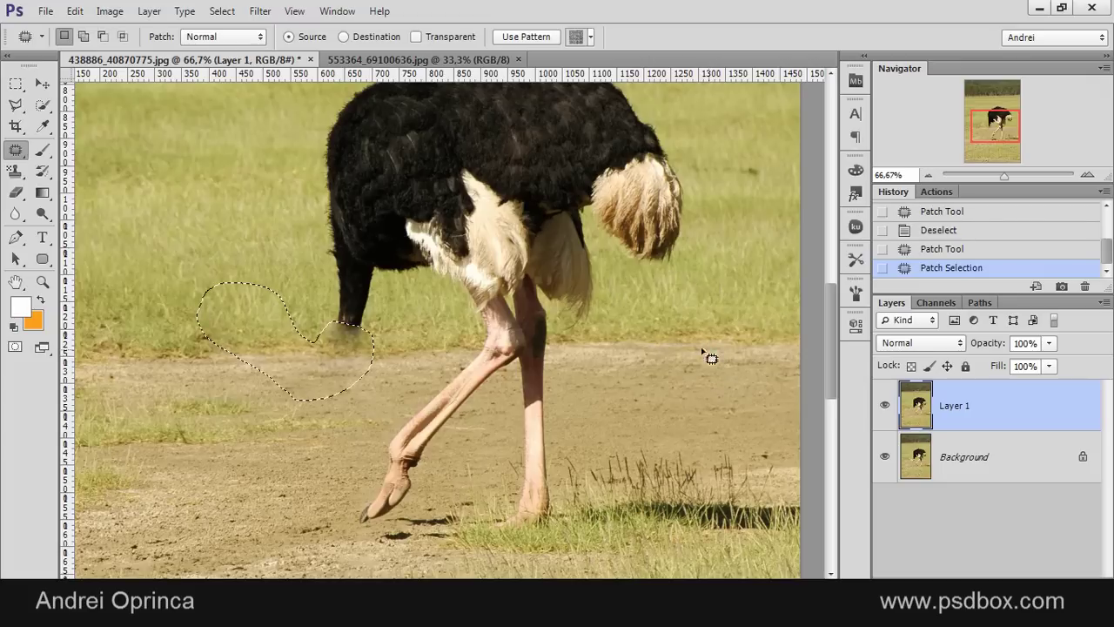
key("ctrl+d")
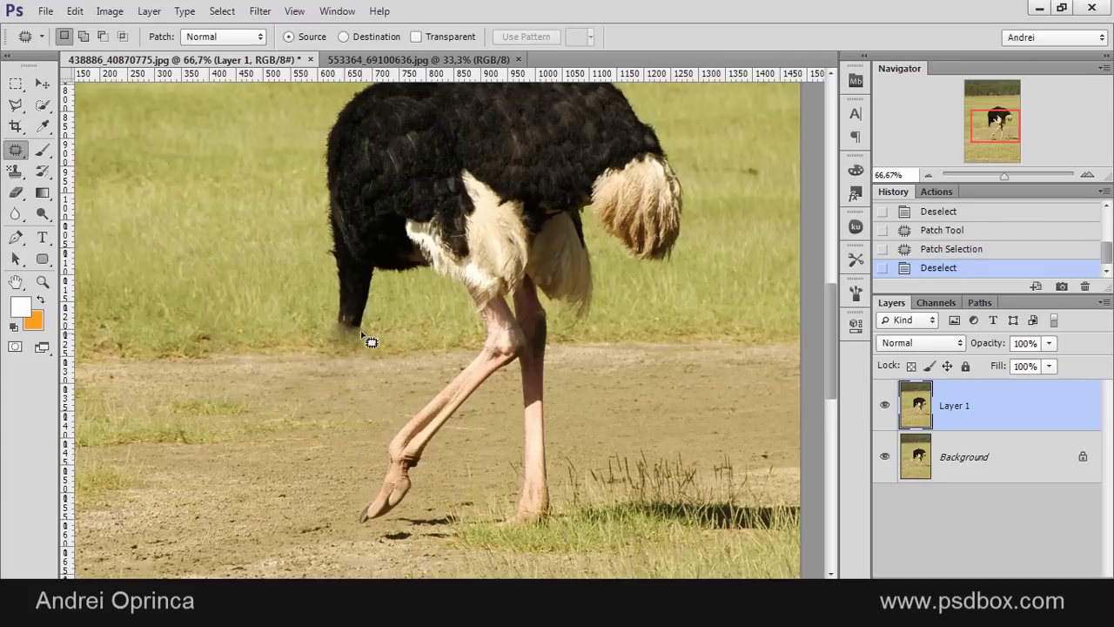
key("ctrl+z")
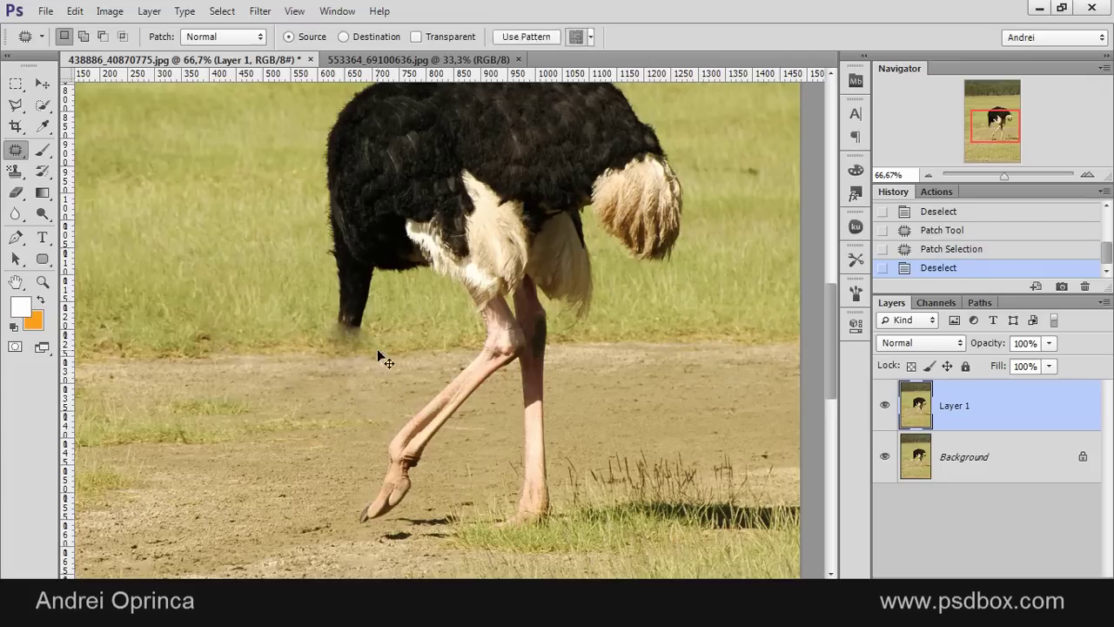
key("ctrl+alt+z")
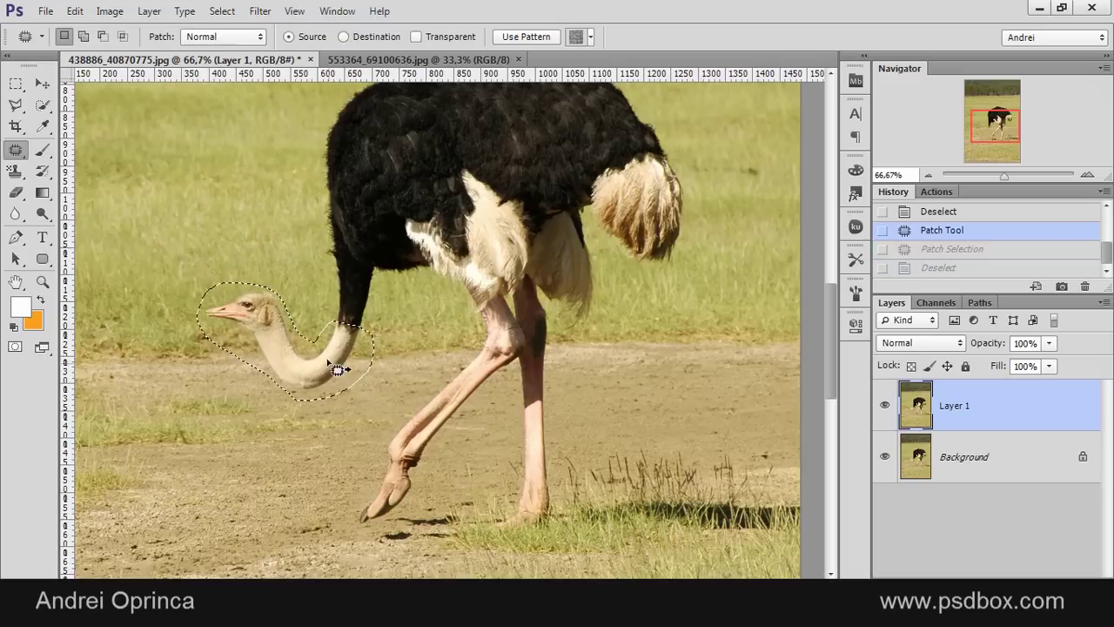
key("ctrl+d")
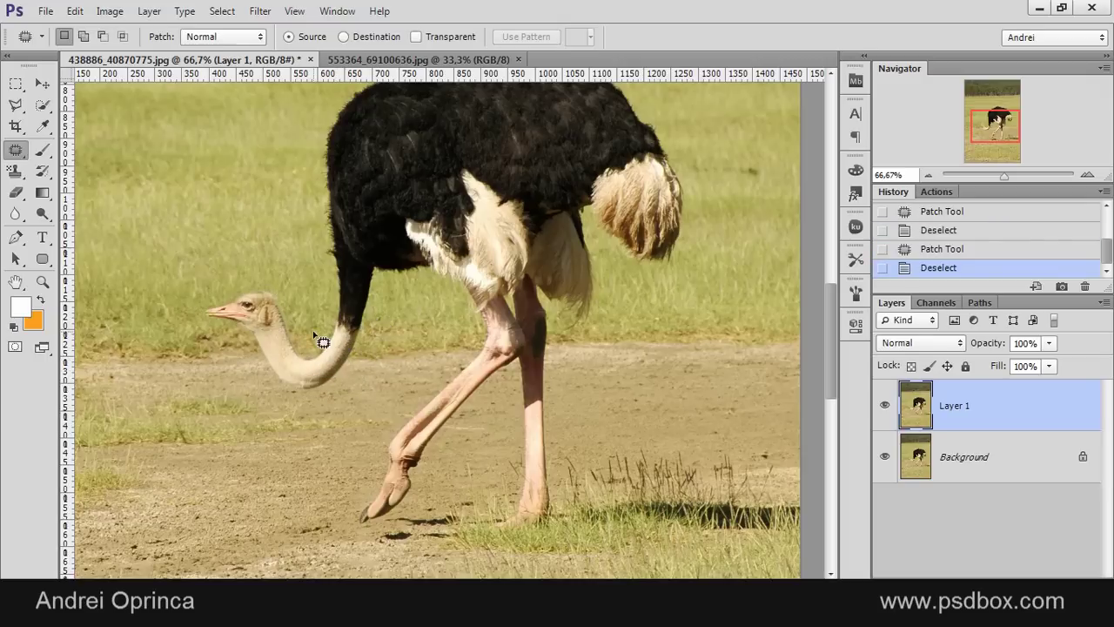
Patch out the ostrich's head and curved lower neck with clean grass and soil, leaving a short pale stub under the black feathers.
mouse_move(323, 330)
left_mouse_down()
mouse_move(352, 333)
mouse_move(361, 341)
mouse_move(317, 323)
mouse_move(362, 355)
mouse_move(337, 387)
mouse_move(303, 396)
mouse_move(219, 348)
mouse_move(207, 293)
mouse_move(283, 296)
mouse_move(328, 339)
mouse_move(607, 361)
mouse_move(741, 389)
mouse_move(734, 352)
left_mouse_up()
key("ctrl+d")
key("ctrl+d")
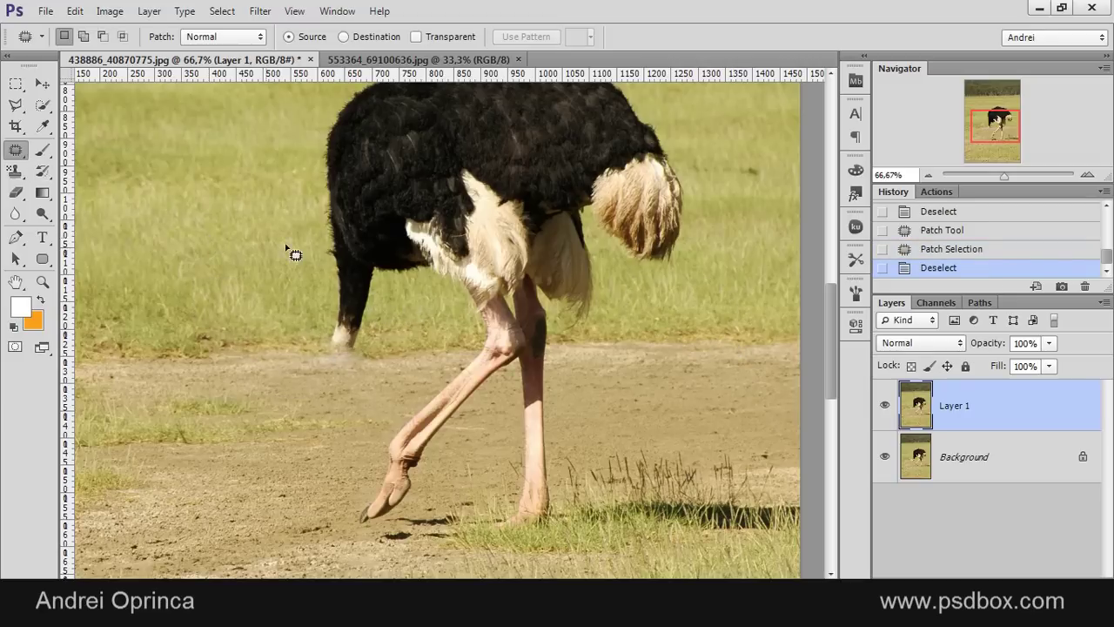
Try patching the remaining black neck stub with the grass behind the ostrich, then undo the patch and deselect.
mouse_move(323, 262)
left_mouse_down()
mouse_move(381, 284)
mouse_move(375, 359)
mouse_move(327, 351)
mouse_move(295, 306)
left_mouse_up()
left_click_drag(367, 299, 754, 291)
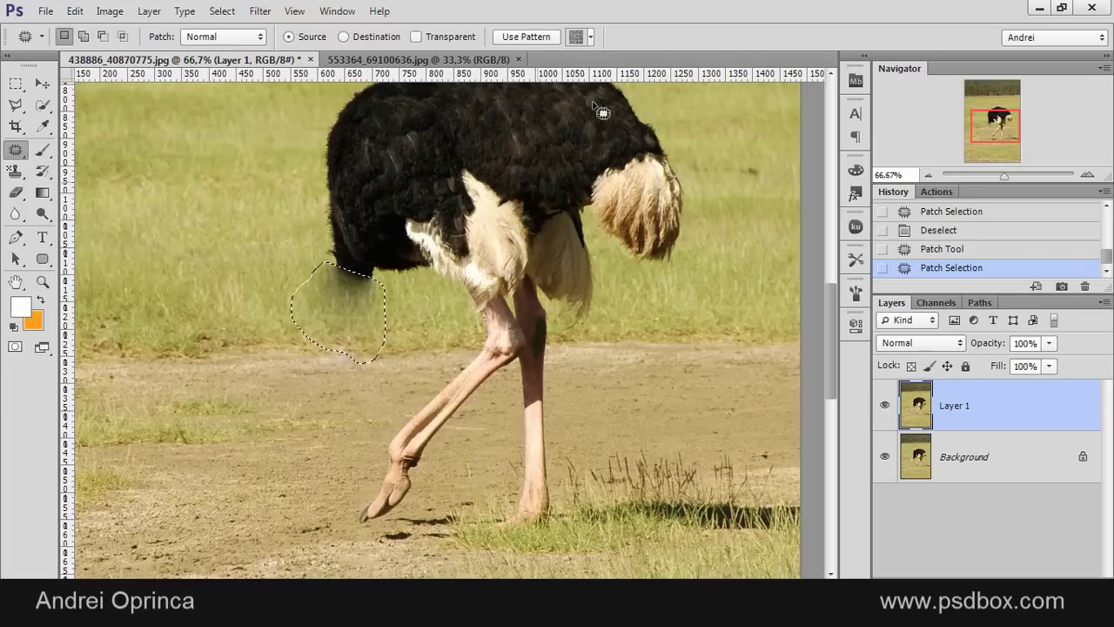
key("ctrl+z")
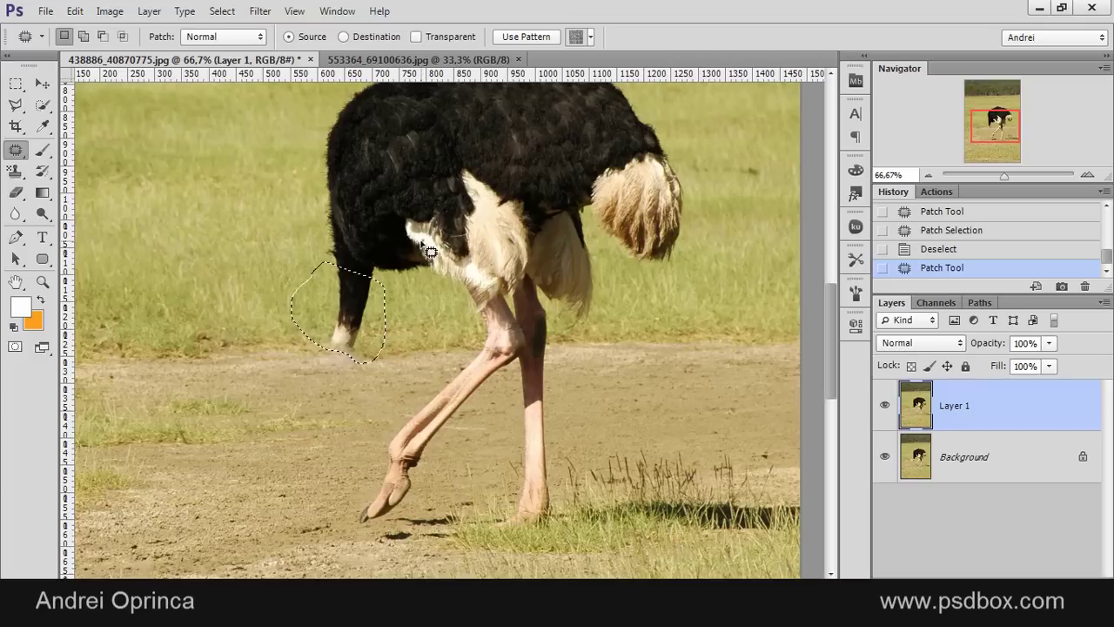
key("ctrl+d")
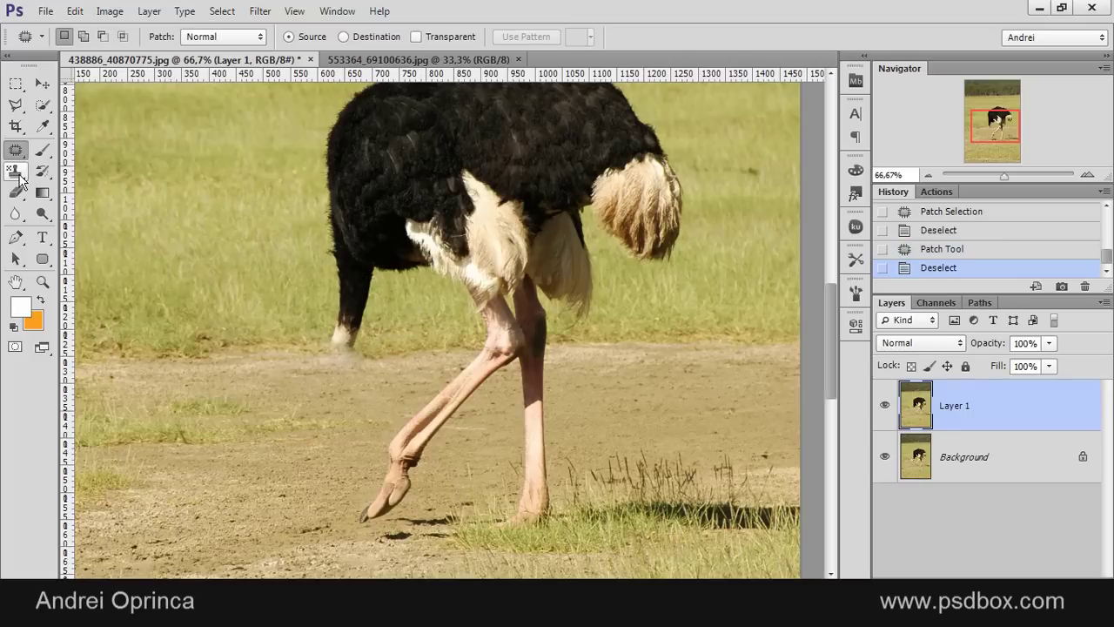
Add a new empty layer above the retouched copy and set the Clone Stamp to sample all layers.
left_click(17, 174)
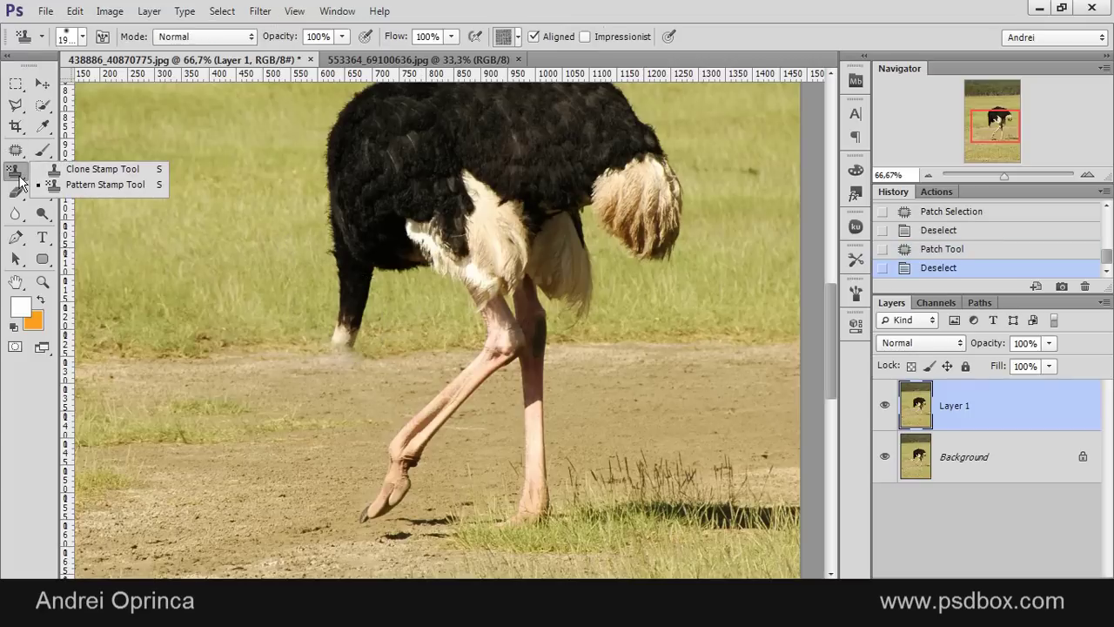
left_click(91, 170)
scroll(286, 350, "up", 2)
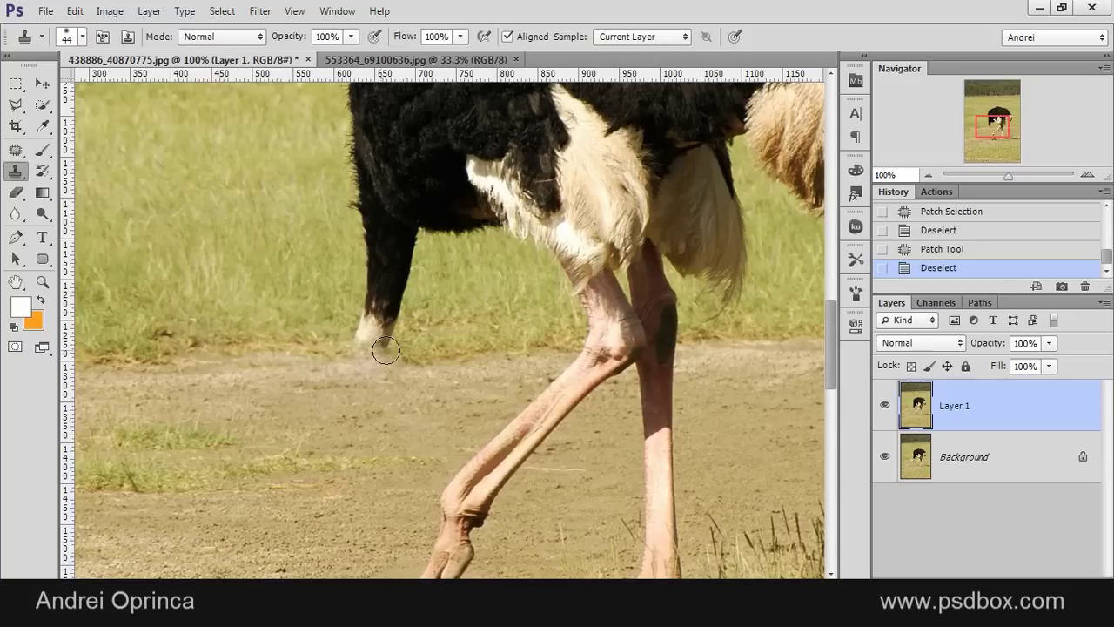
left_click_drag(456, 339, 500, 380)
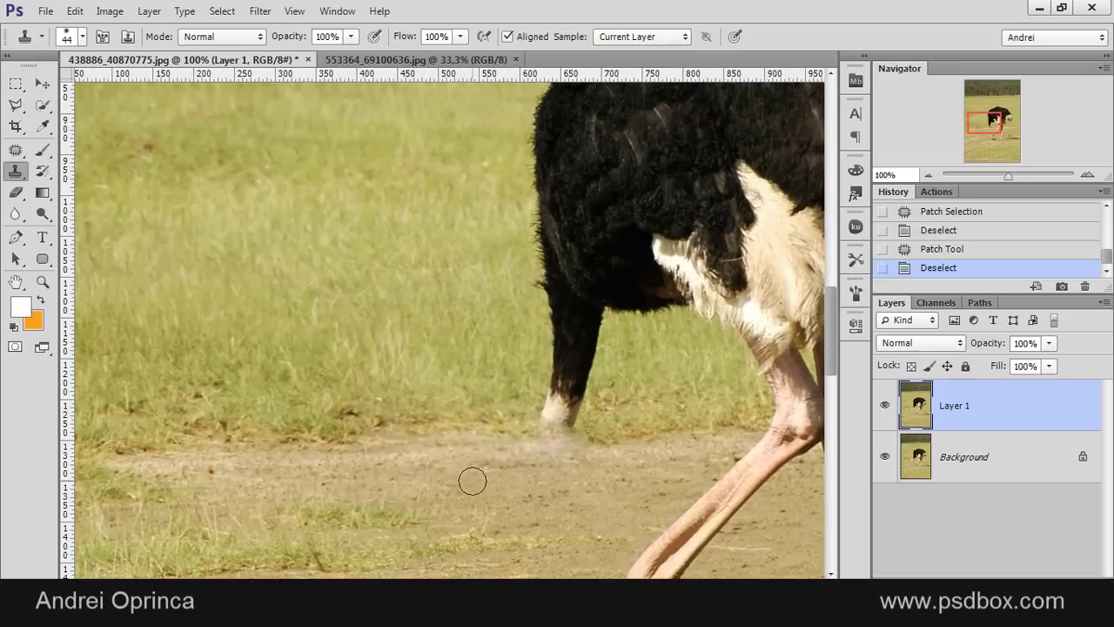
left_click_drag(499, 457, 475, 432)
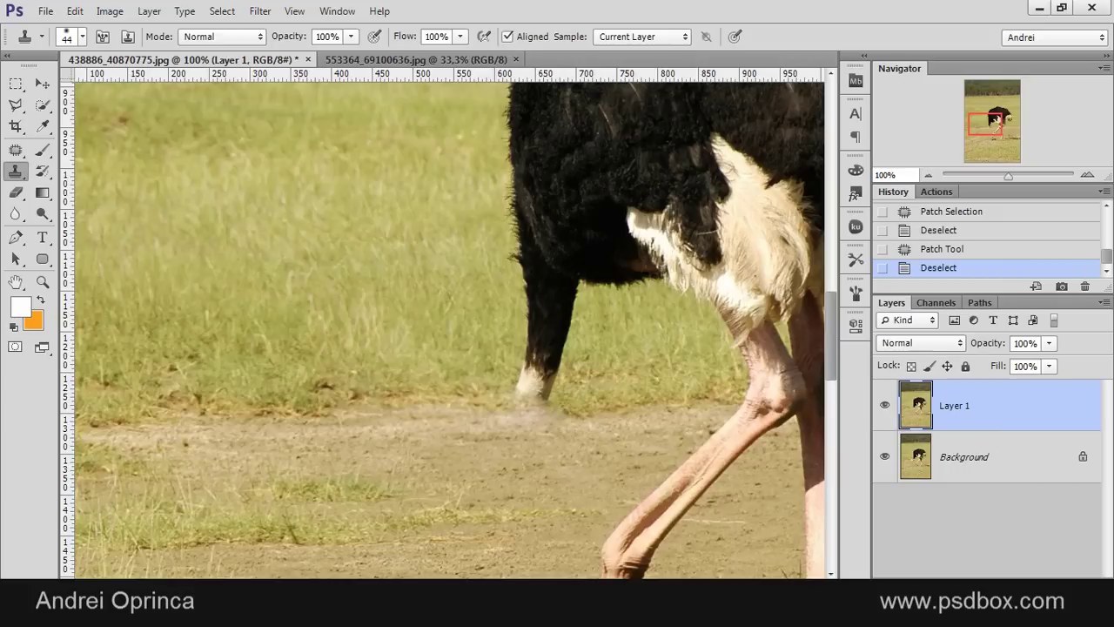
key("ctrl+shift+alt+n")
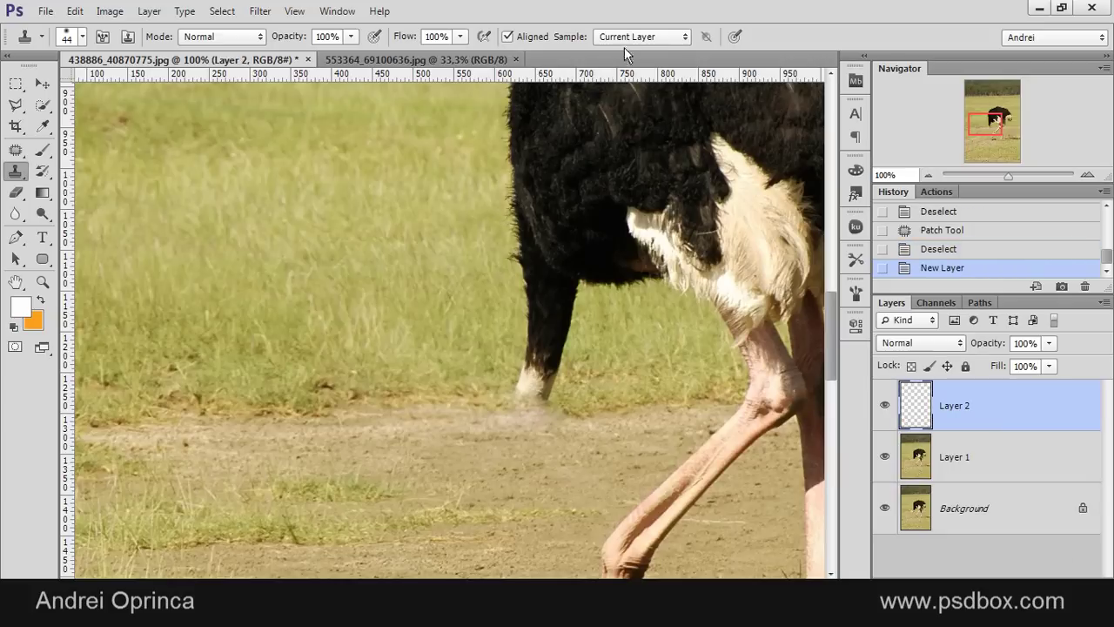
left_click(685, 39)
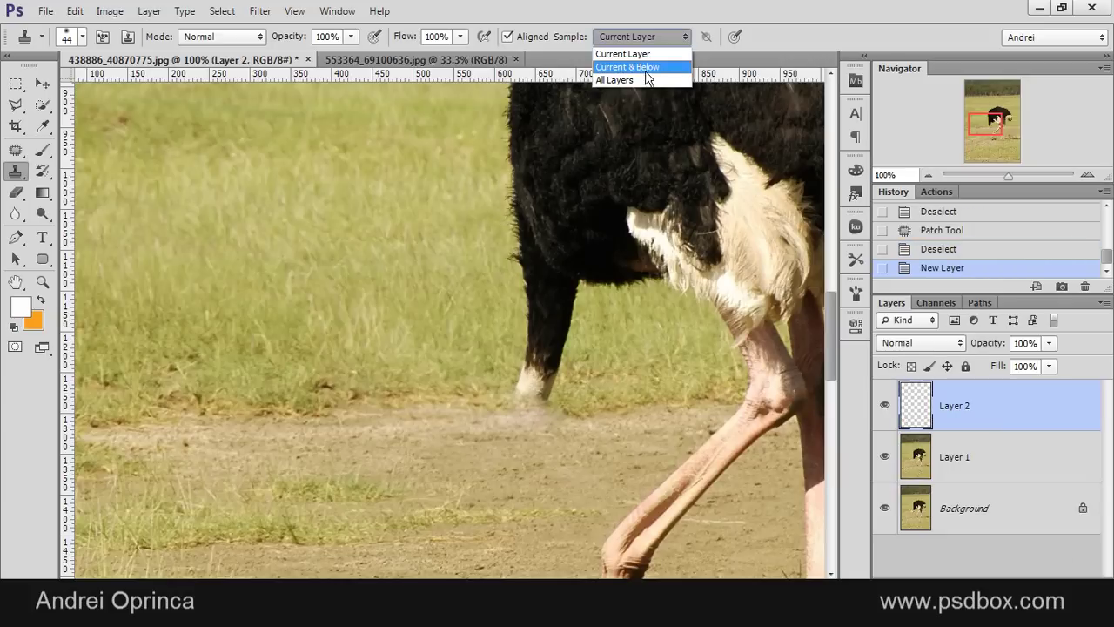
left_click(617, 81)
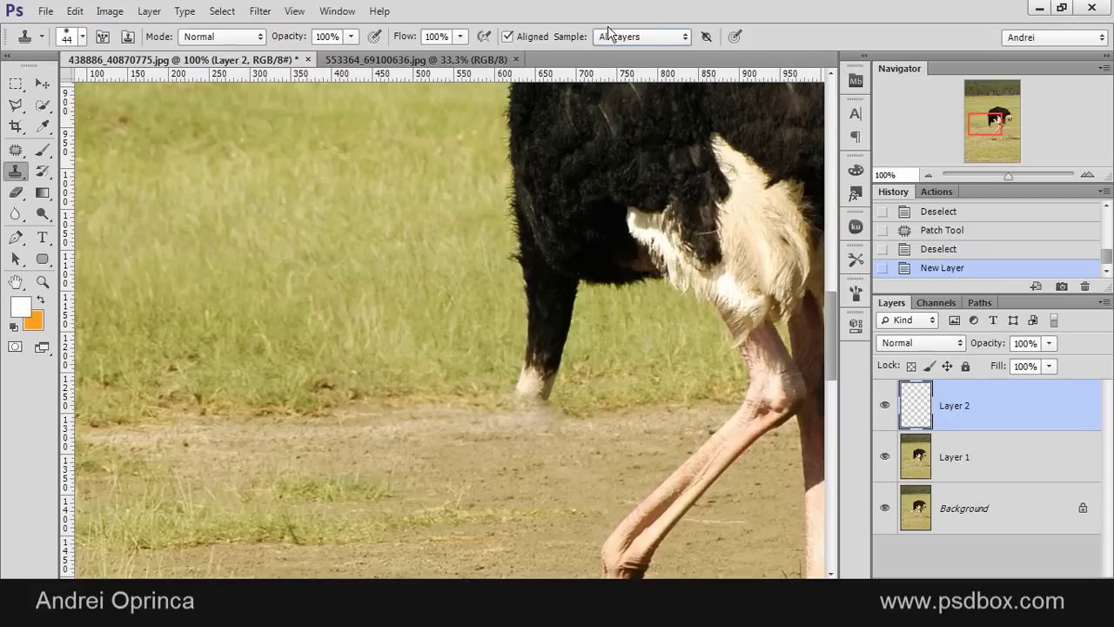
Clone clean grass over the remaining neck stub with a soft 92 px Clone Stamp brush at 0% hardness.
right_click(406, 253)
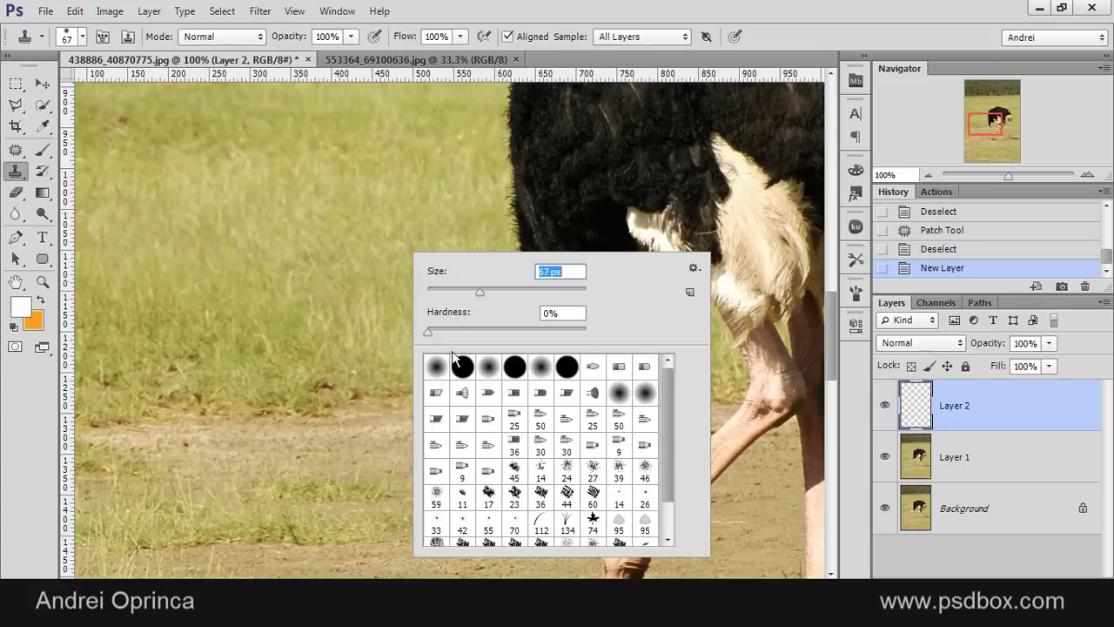
left_click(1017, 413)
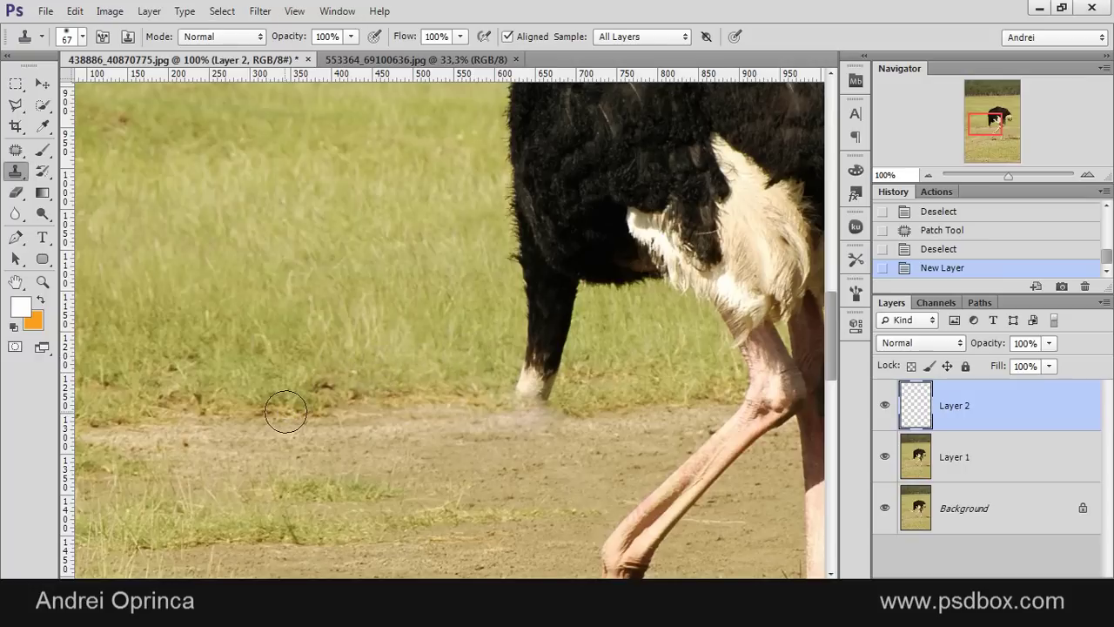
right_click(497, 396)
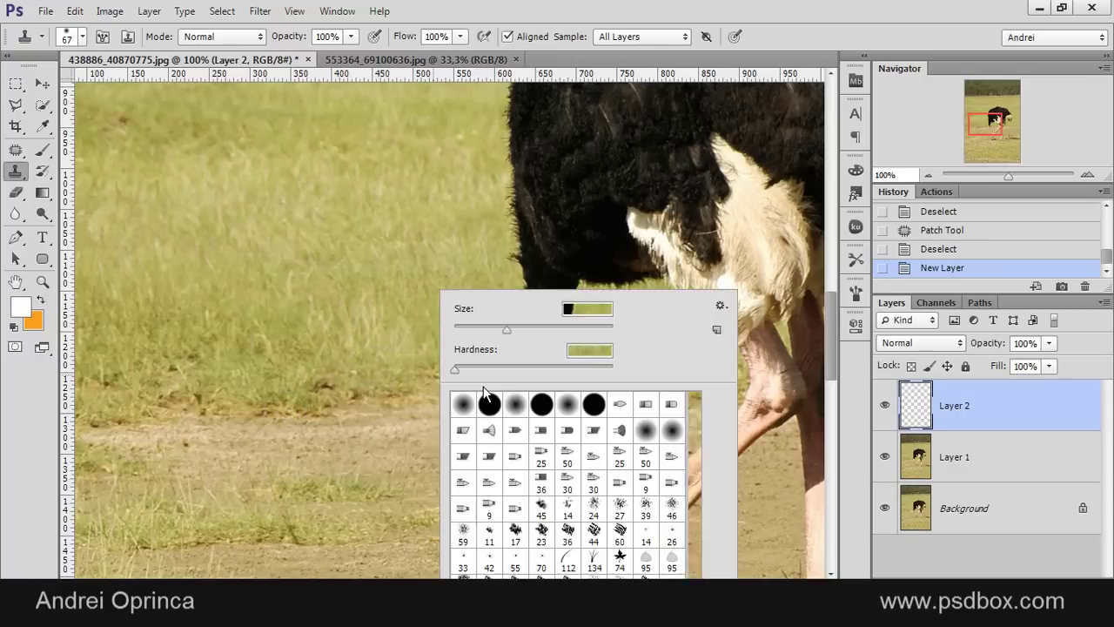
left_click(995, 427)
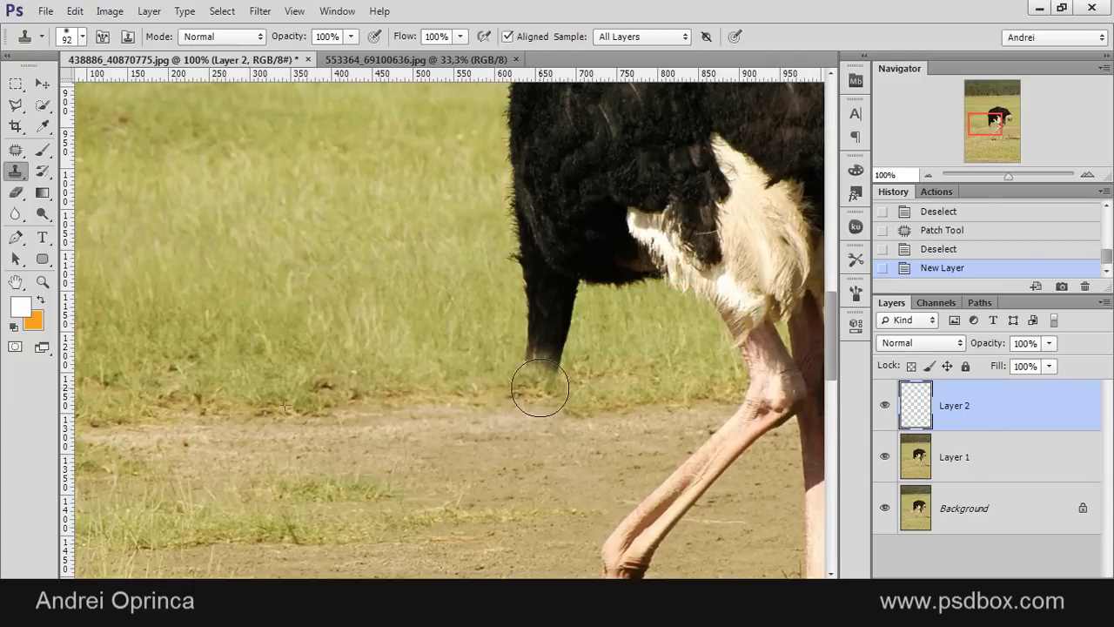
mouse_move(540, 387)
left_mouse_down()
mouse_move(561, 371)
mouse_move(545, 360)
mouse_move(555, 357)
mouse_move(540, 346)
mouse_move(532, 312)
mouse_move(567, 314)
mouse_move(506, 279)
mouse_move(500, 261)
mouse_move(568, 306)
mouse_move(505, 276)
mouse_move(500, 241)
mouse_move(514, 294)
mouse_move(565, 348)
left_mouse_up()
left_click_drag(464, 398, 524, 399)
key("ctrl+minus")
key("ctrl+minus")
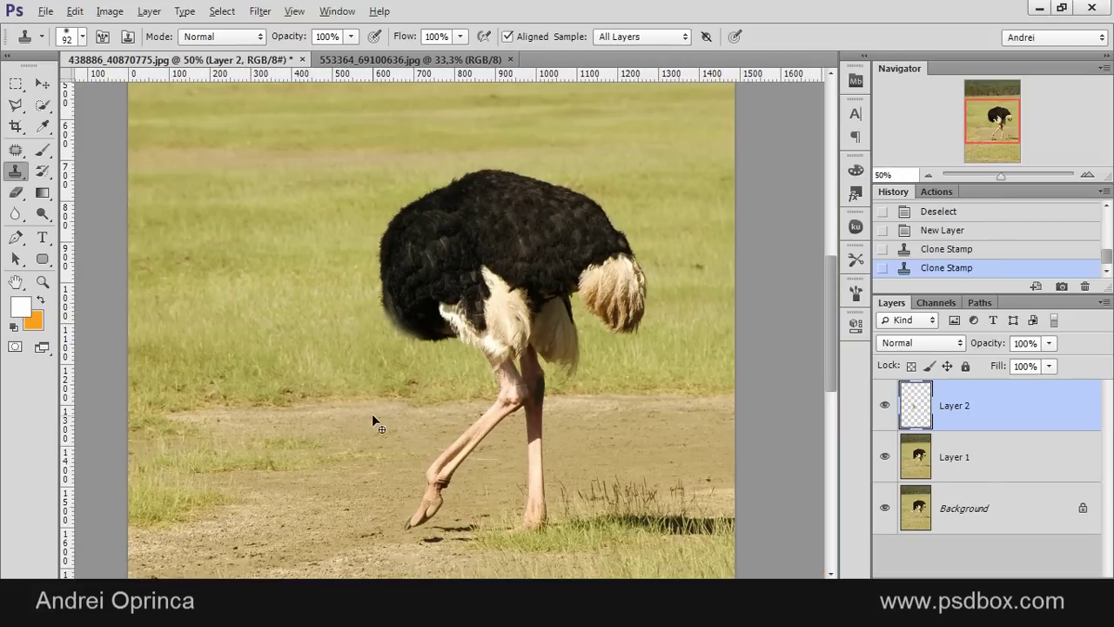
Clone fresh grass over the repeated dark tuft below the ostrich's body, undoing the misplaced stroke.
key("ctrl+plus")
key("ctrl+plus")
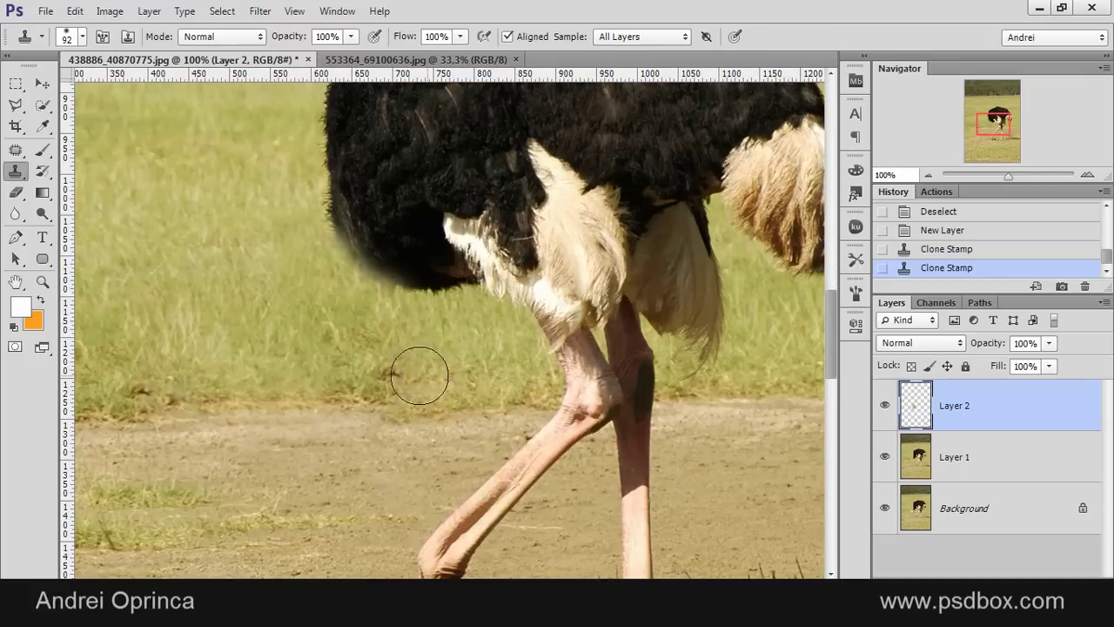
left_click_drag(419, 375, 369, 358)
key("ctrl+z")
left_click(346, 334)
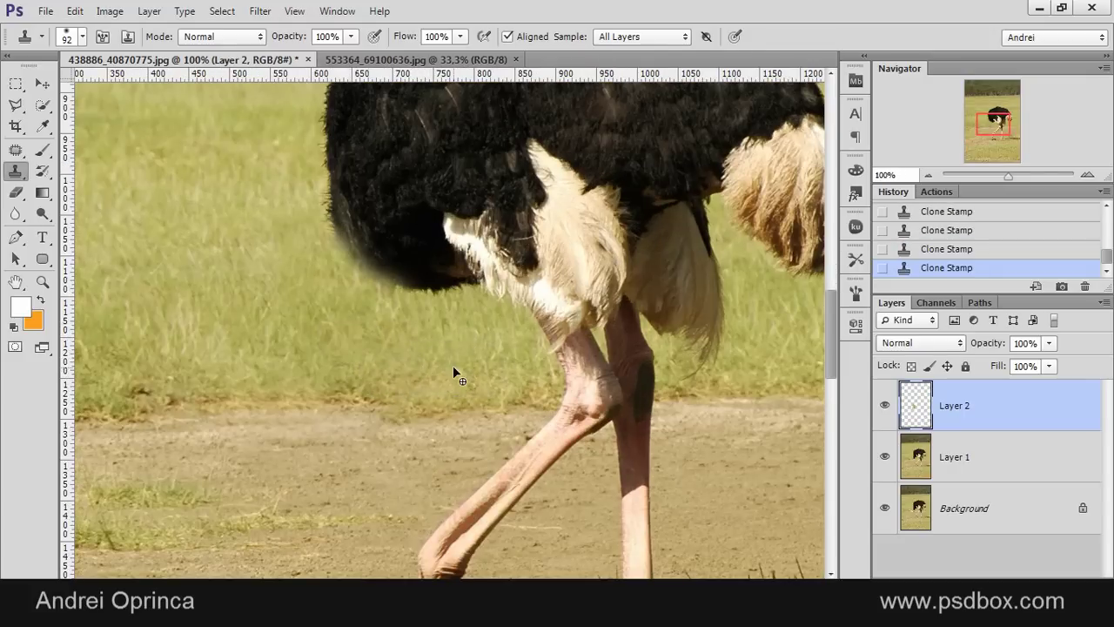
key("ctrl+minus")
key("ctrl+minus")
Clone the feathery body outline onto the blurred lower front edge with a soft 34 px brush.
key("ctrl+plus")
key("ctrl+plus")
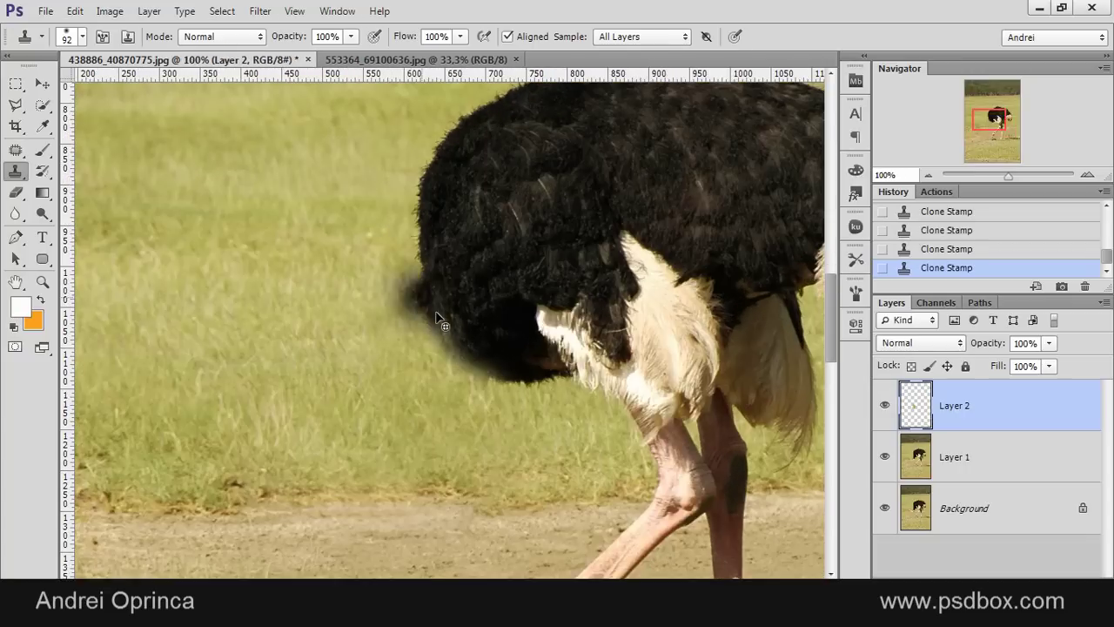
scroll(436, 319, "up", 1)
mouse_move(493, 392)
left_mouse_down()
mouse_move(478, 385)
mouse_move(551, 336)
left_mouse_up()
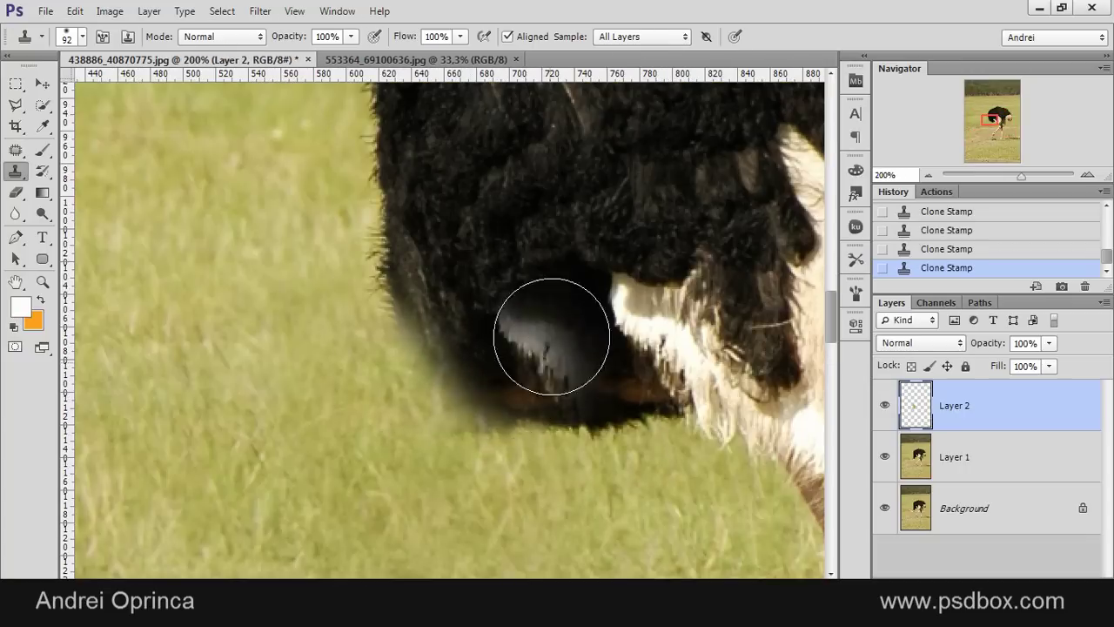
right_click(640, 243)
left_click_drag(689, 279, 681, 279)
key("Return")
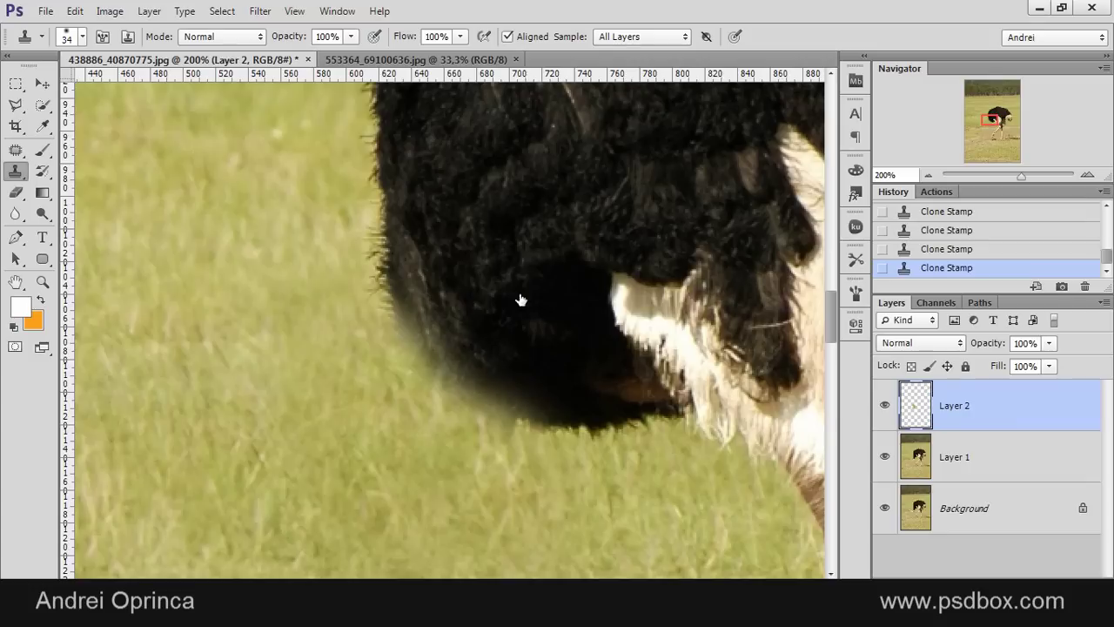
left_click(379, 225, "alt")
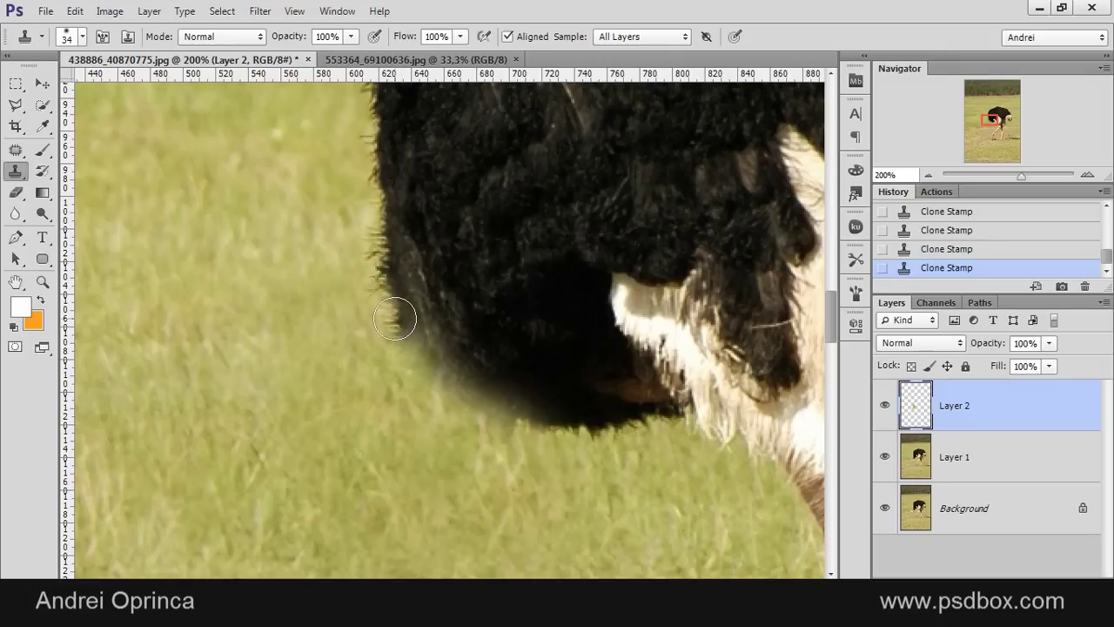
left_click(396, 317)
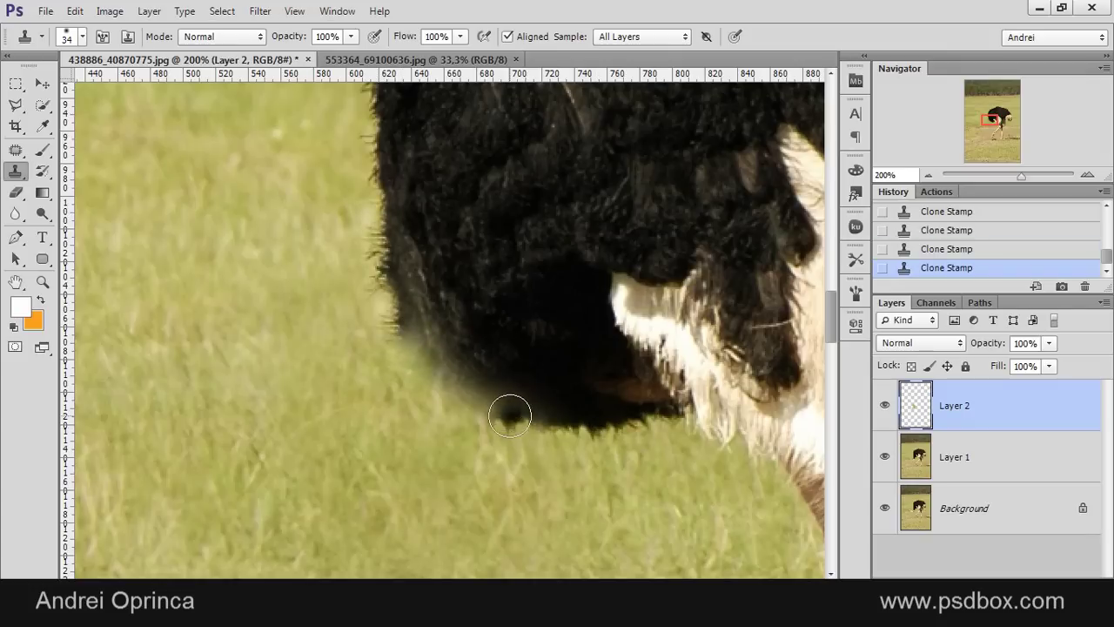
left_click(456, 362)
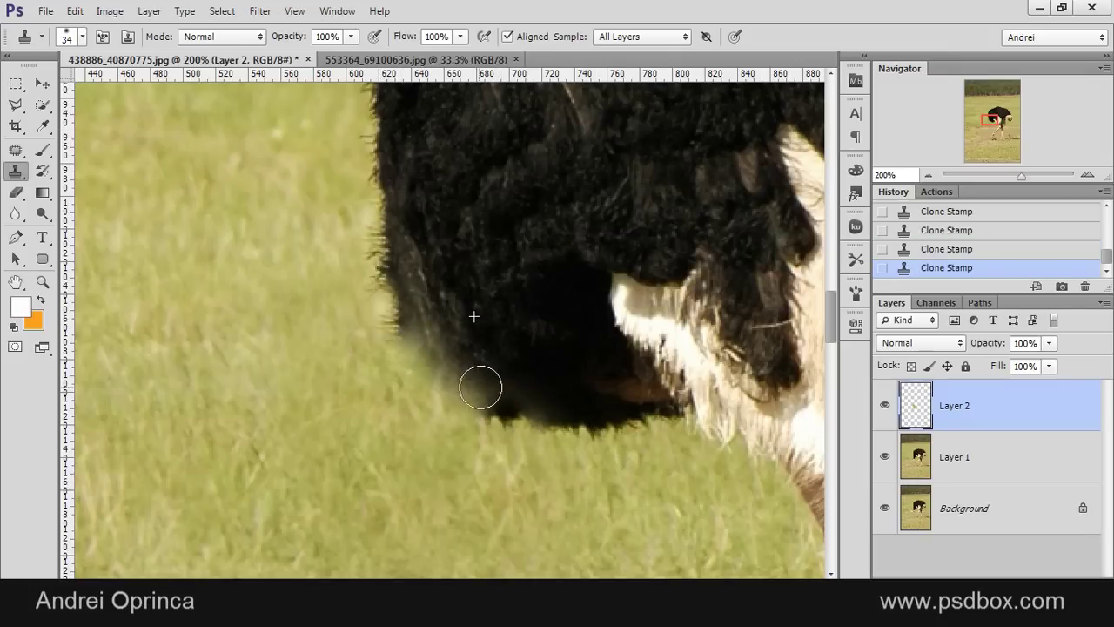
Increase the brush hardness and clone black feather texture over the blurred lower front edge of the body.
right_click(503, 231)
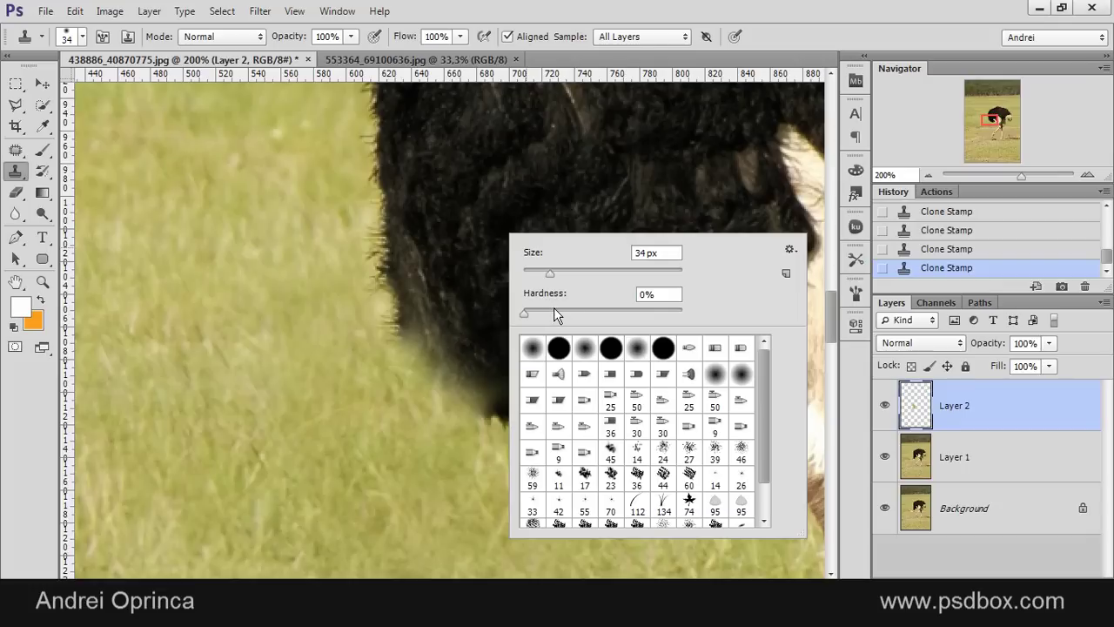
left_click_drag(554, 309, 590, 313)
left_click(960, 404)
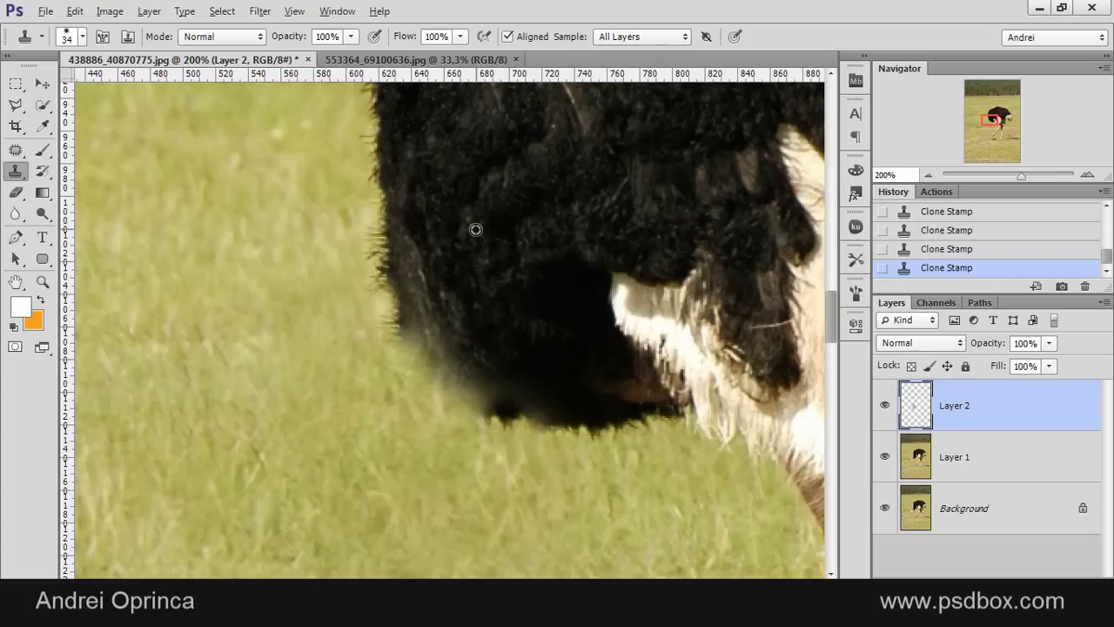
mouse_move(475, 341)
left_mouse_down()
mouse_move(445, 335)
mouse_move(477, 374)
mouse_move(508, 382)
mouse_move(463, 376)
mouse_move(430, 335)
mouse_move(425, 293)
left_mouse_up()
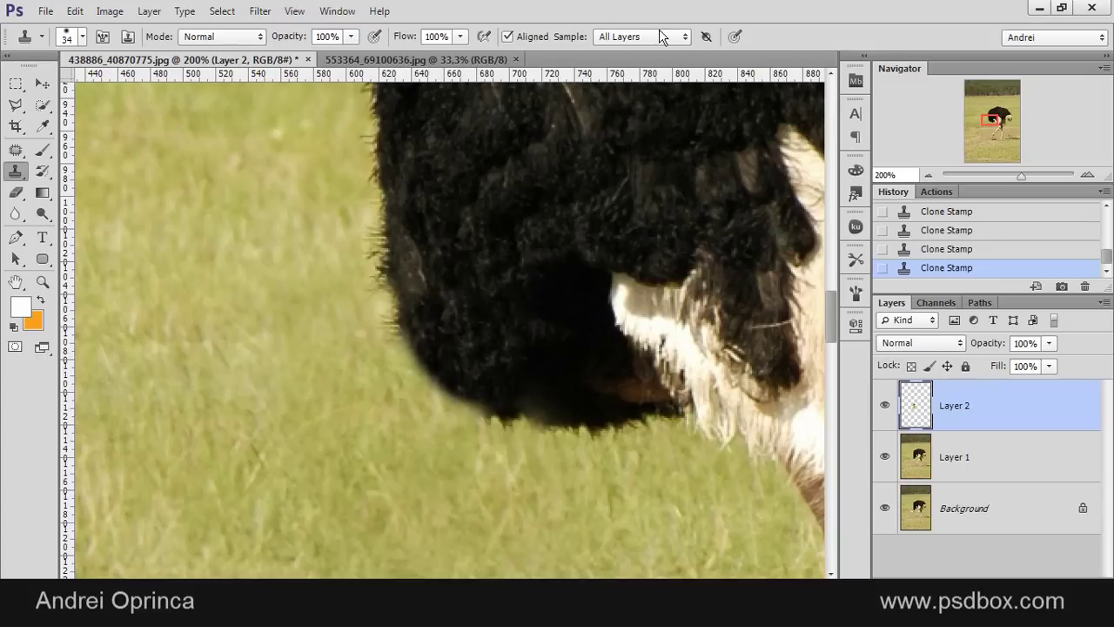
Toggle Layer 2's visibility and isolate it to examine the cloned retouching on its own.
left_click(883, 404)
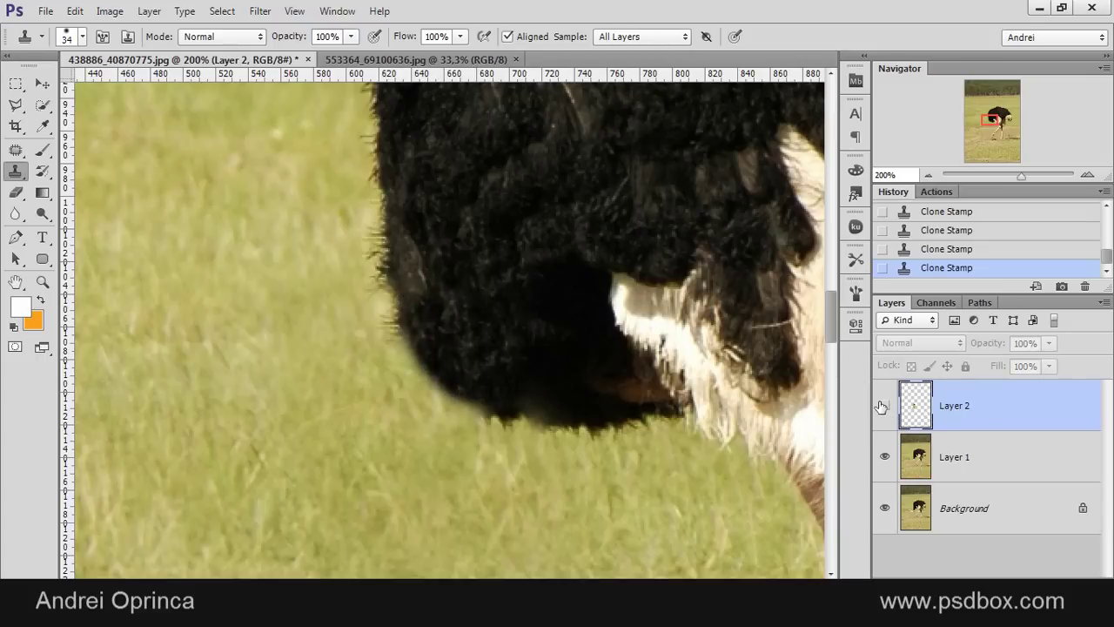
left_click(883, 404)
scroll(542, 348, "down", 1)
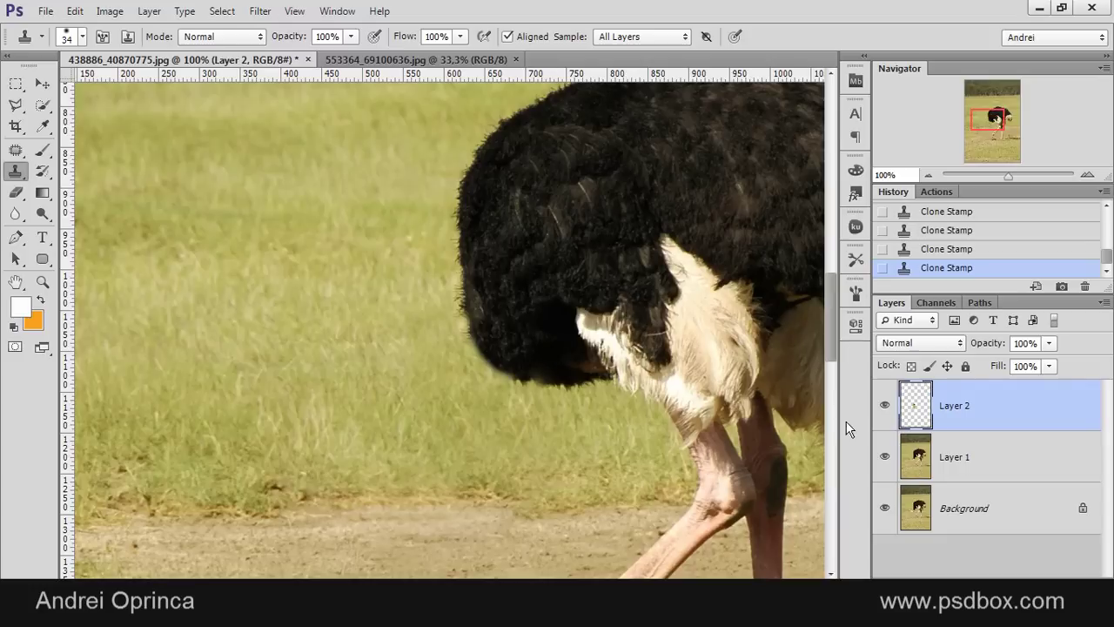
left_click(886, 406, "alt")
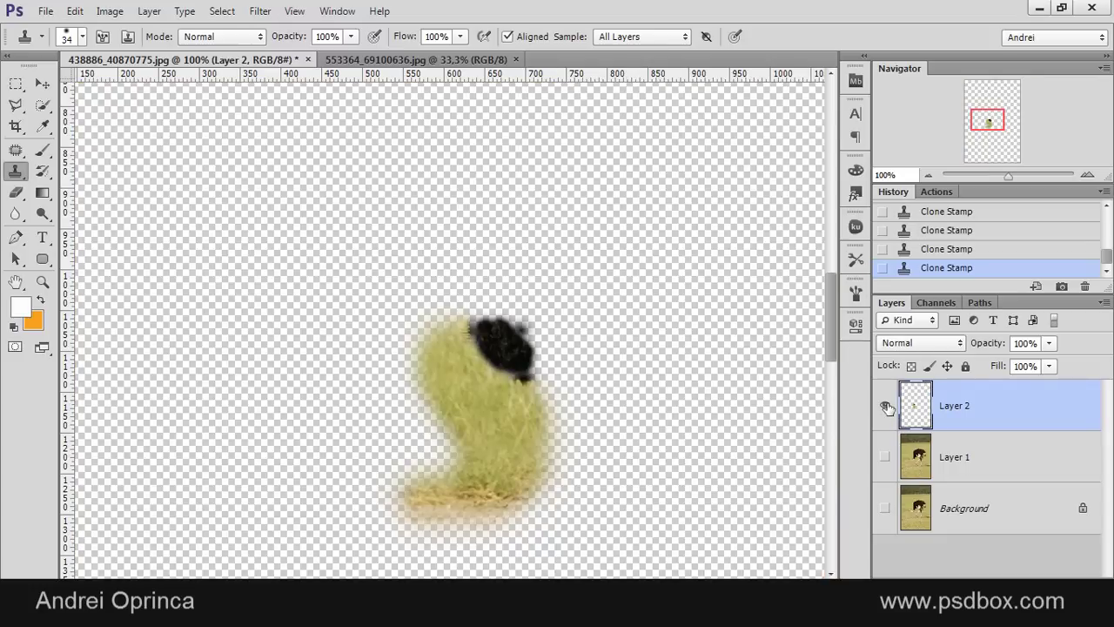
left_click(885, 405, "alt")
Clone black feathers into the faded notch along the body's underside with a 13 px brush.
scroll(531, 377, "up", 1)
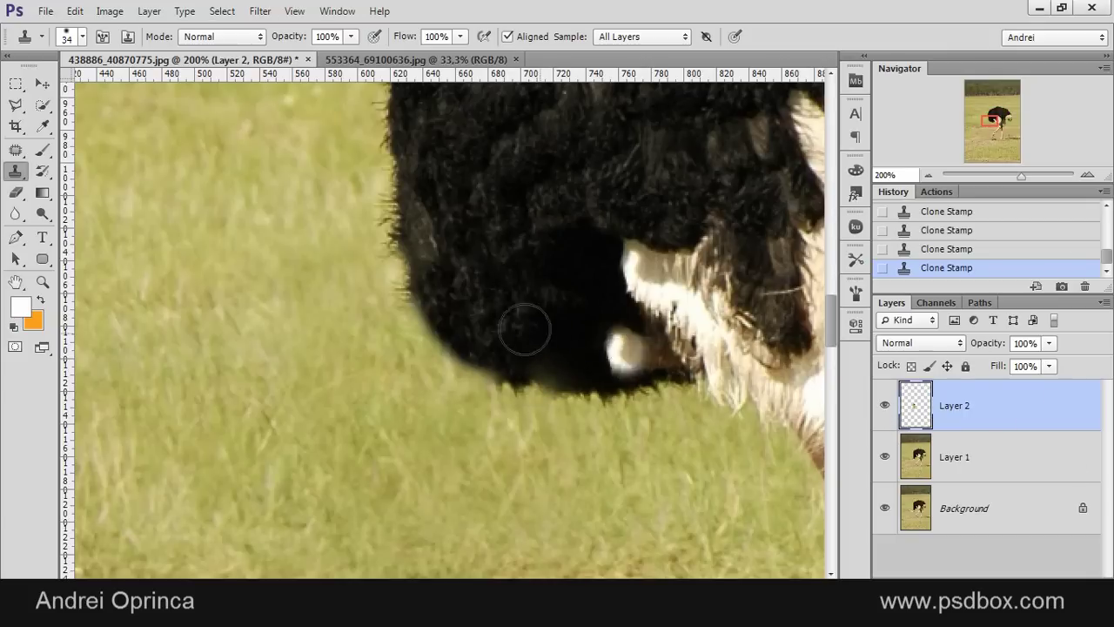
scroll(554, 348, "up", 1)
right_click(578, 279)
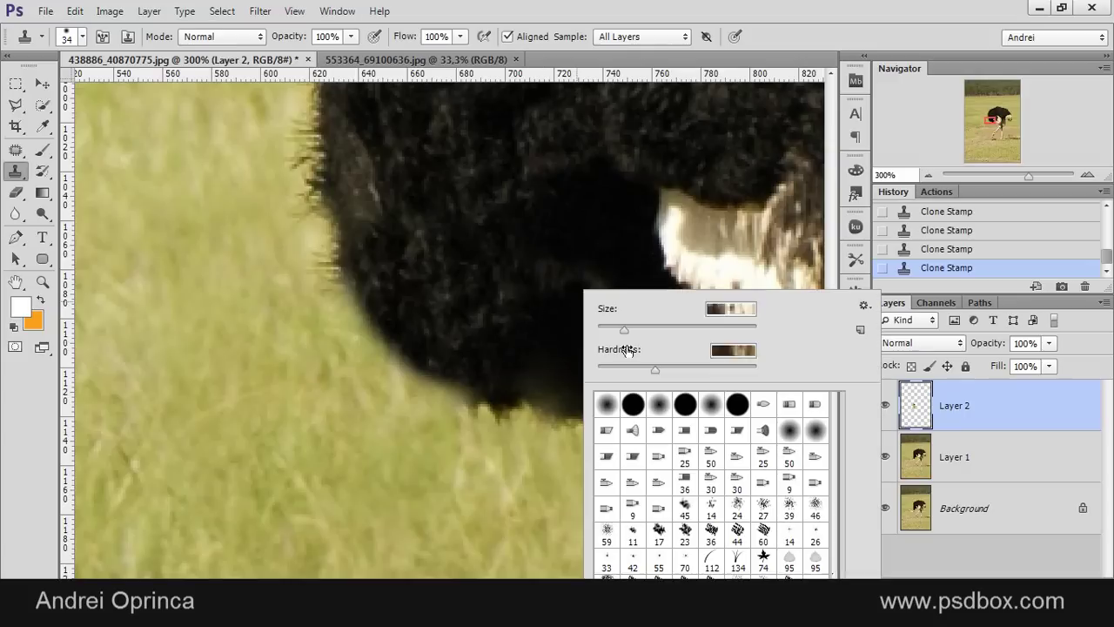
left_click(966, 417)
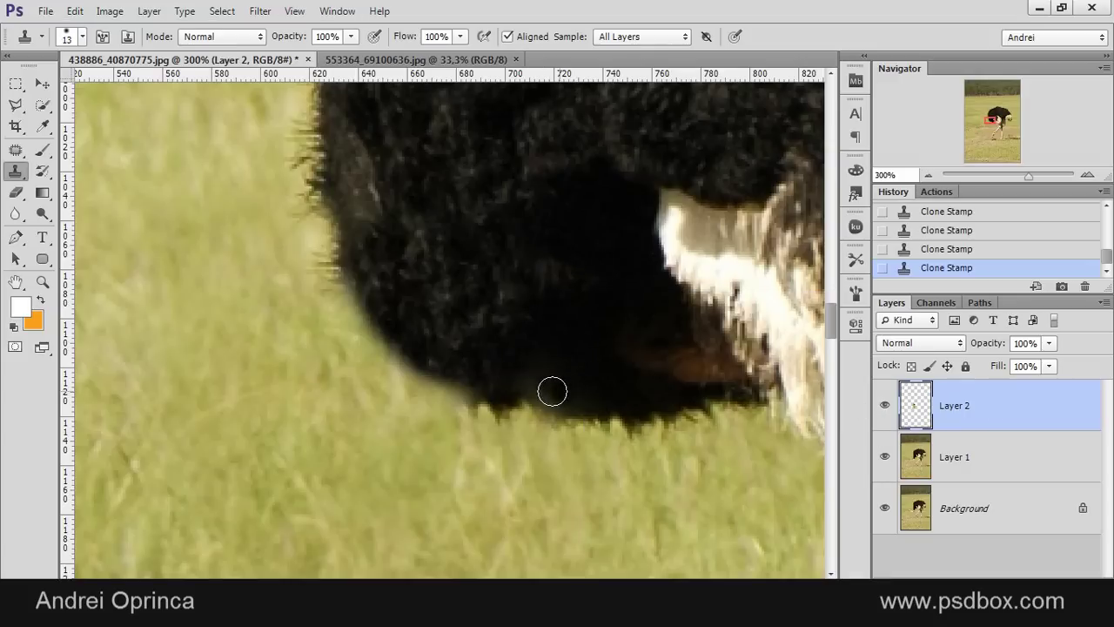
left_click_drag(552, 391, 568, 402)
left_click_drag(512, 376, 587, 400)
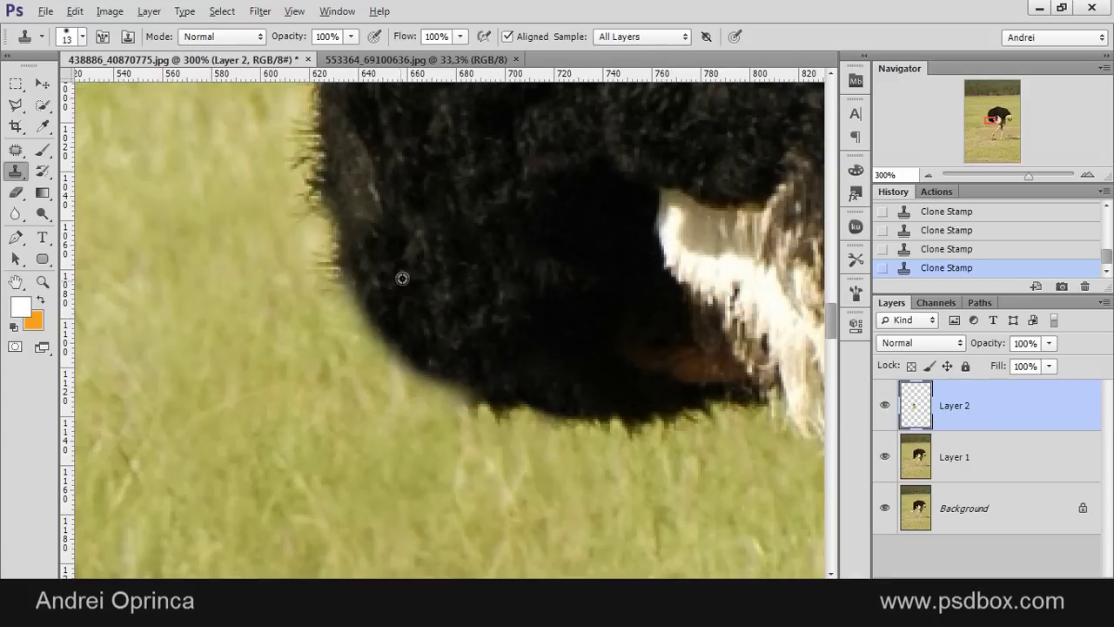
Clone spiky feather edges along the smooth lower front contour with a 33 px brush, undoing the stroke that distorts the outline.
right_click(371, 174)
key("Return")
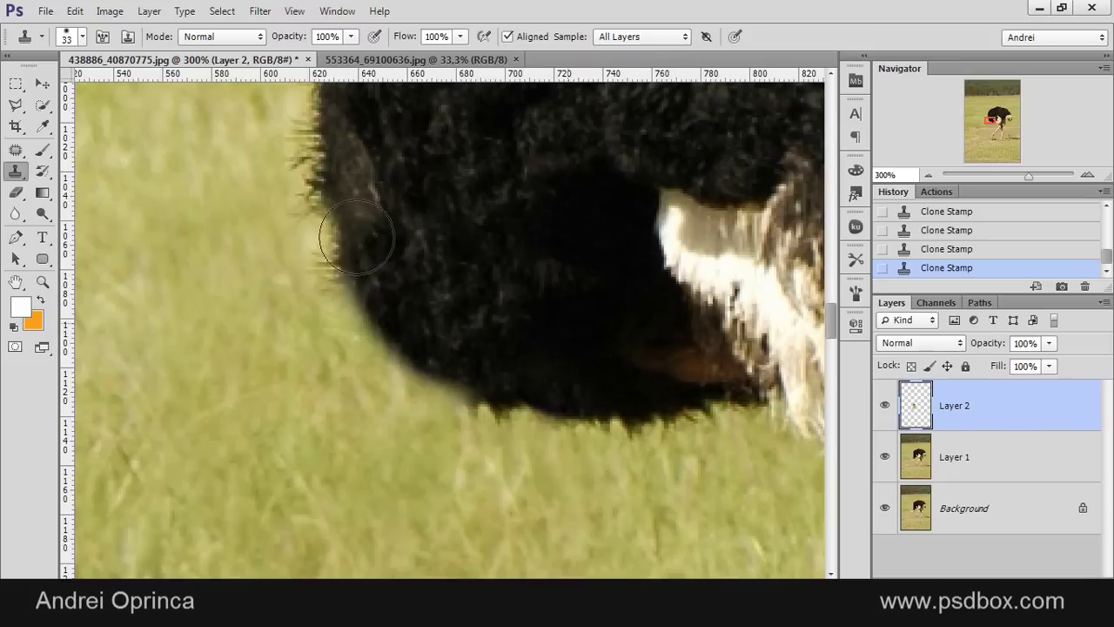
mouse_move(357, 235)
left_mouse_down()
mouse_move(310, 157)
mouse_move(309, 210)
mouse_move(315, 163)
left_mouse_up()
mouse_move(470, 408)
left_mouse_down()
mouse_move(497, 427)
mouse_move(586, 435)
mouse_move(622, 418)
left_mouse_up()
mouse_move(456, 396)
left_mouse_down()
mouse_move(404, 356)
mouse_move(477, 283)
mouse_move(429, 286)
left_mouse_up()
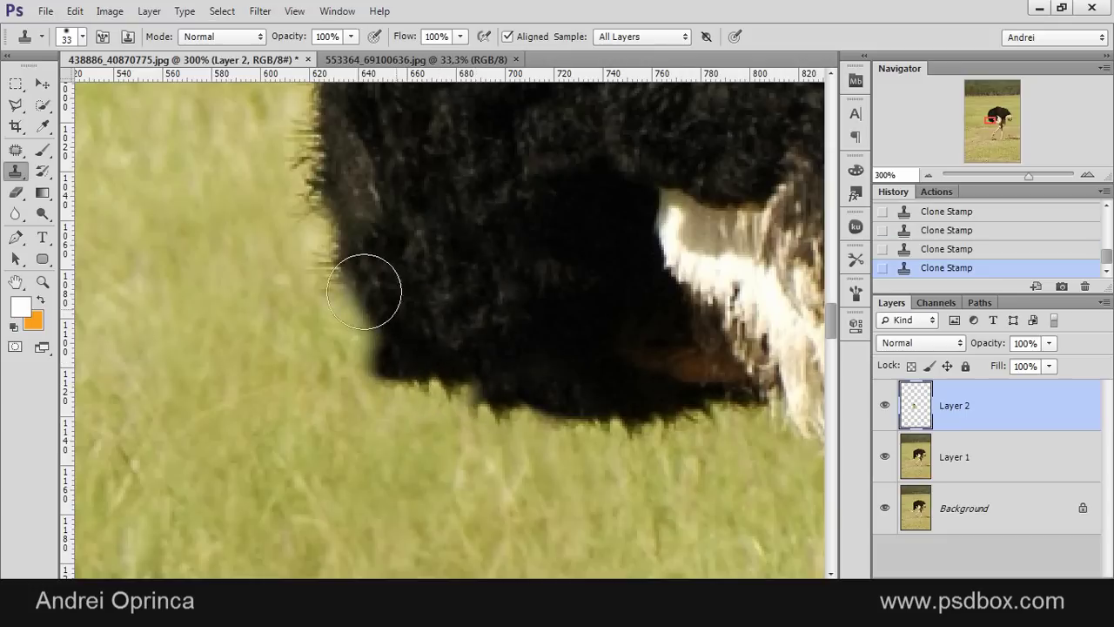
key("ctrl+z")
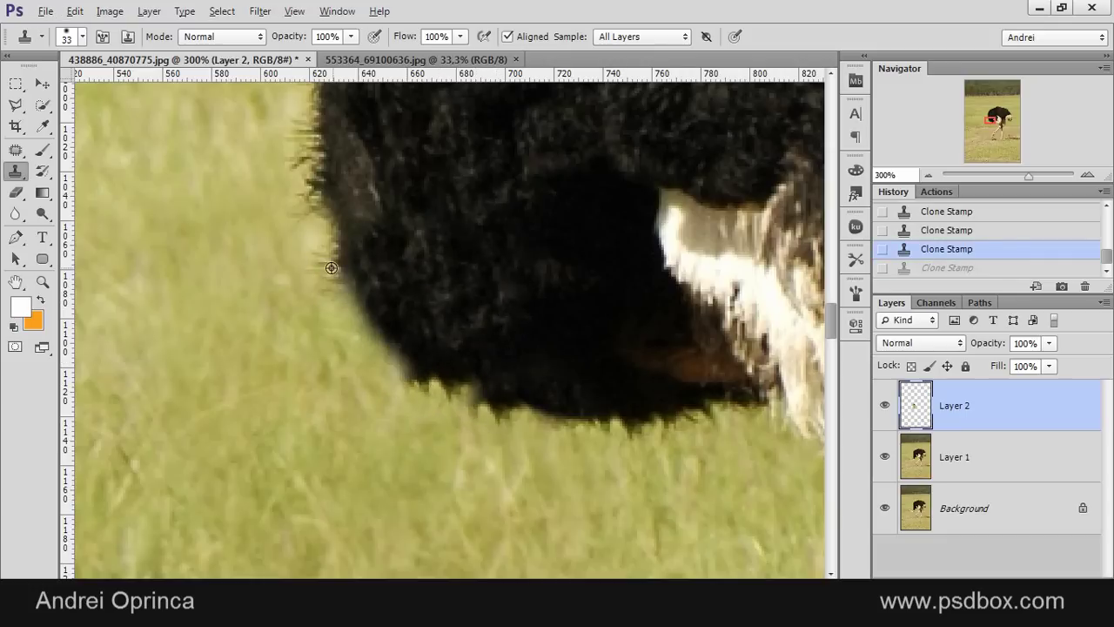
mouse_move(340, 271)
left_mouse_down()
mouse_move(360, 293)
mouse_move(360, 273)
mouse_move(397, 316)
mouse_move(383, 287)
left_mouse_up()
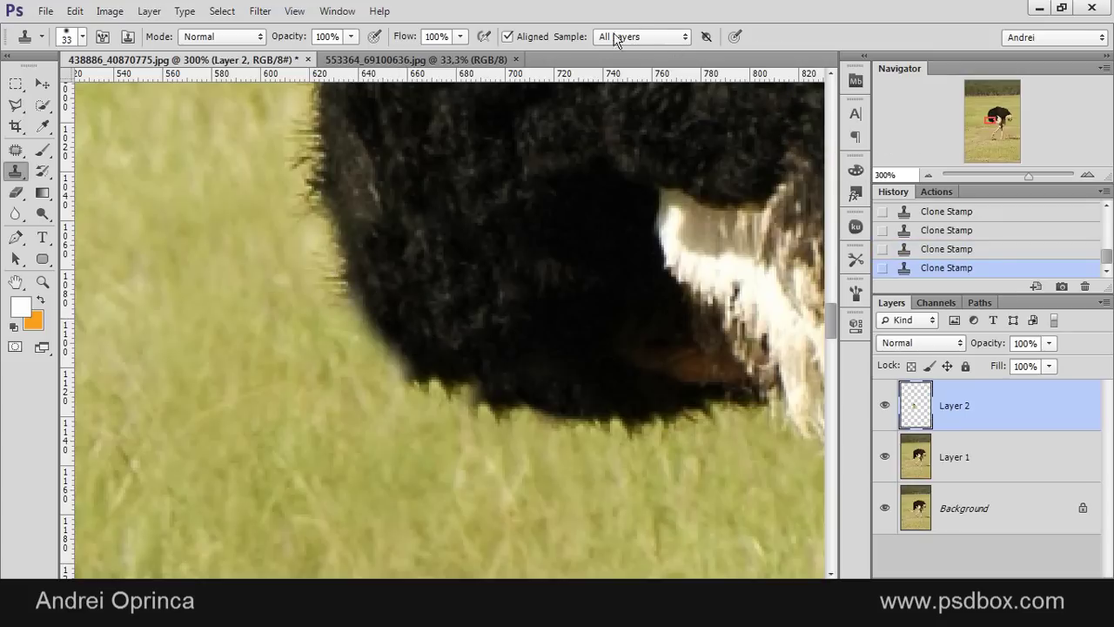
Show the Clone Source settings and set the source rotation to -25 degrees.
left_click(337, 11)
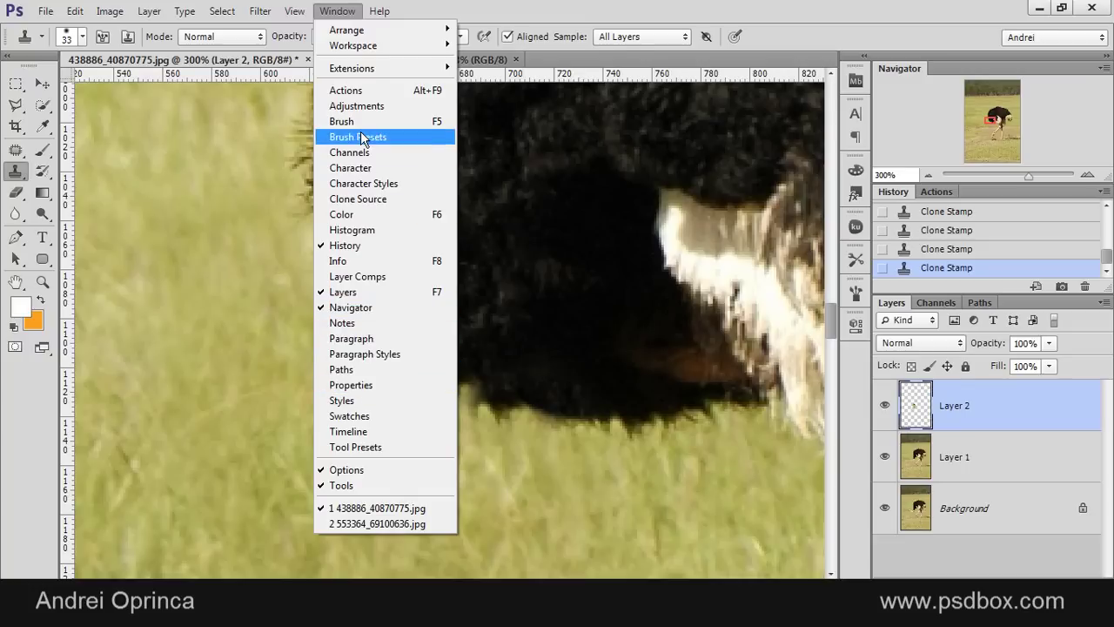
left_click(385, 196)
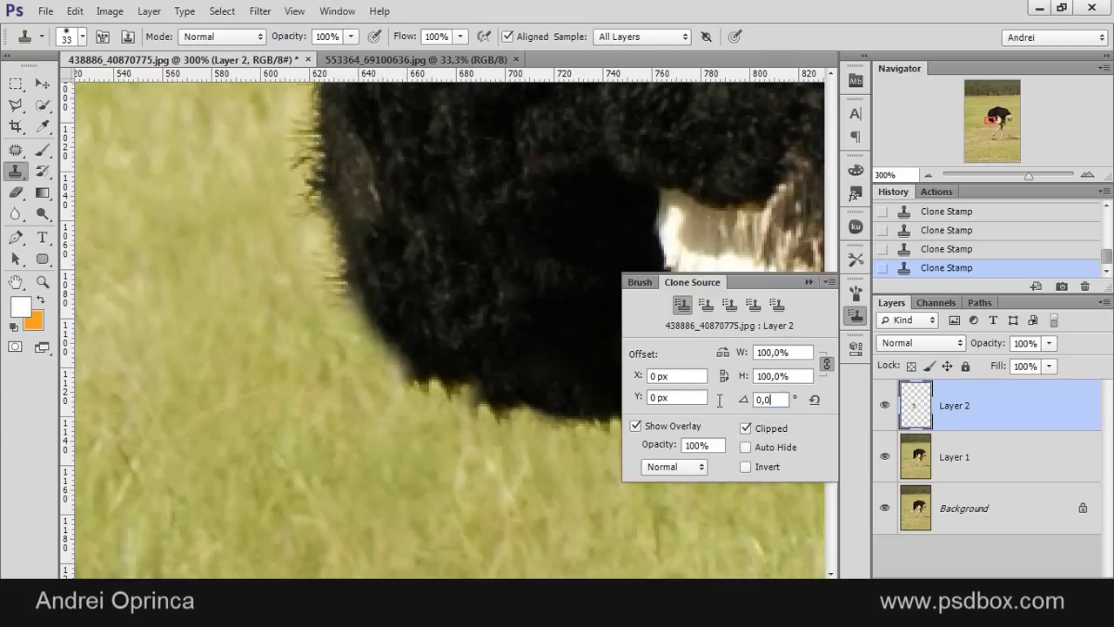
left_click_drag(771, 400, 720, 400)
key("Down")
type("-25")
key("Return")
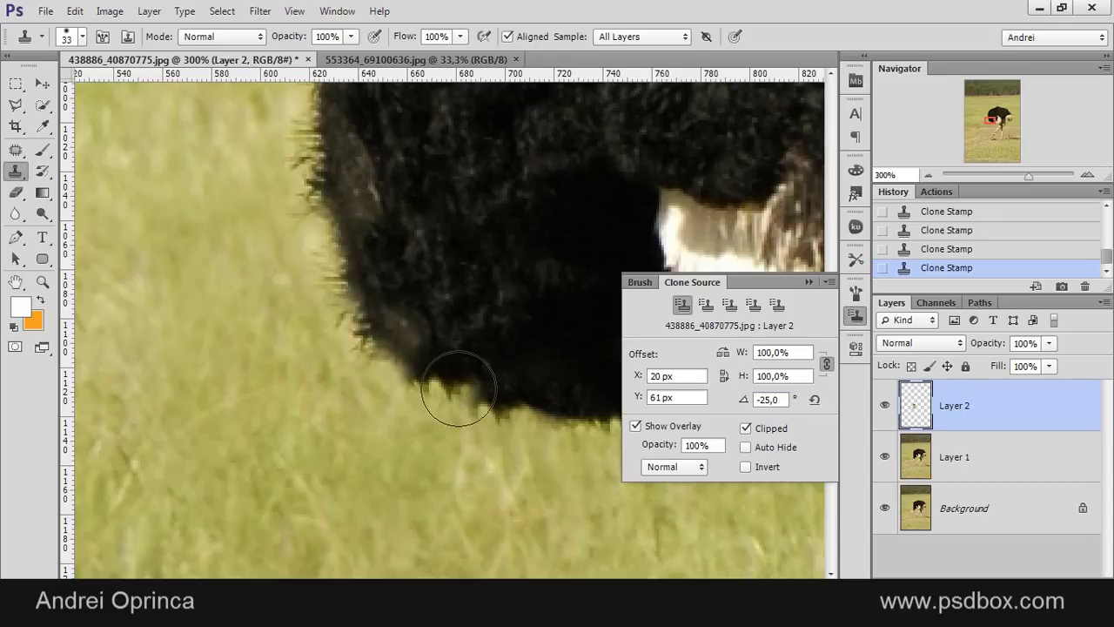
Undo the rotated clone stroke and try cloning the front feather edge with the source rotation reset to 0 degrees, undoing that too.
left_click_drag(293, 154, 312, 193)
key("ctrl+z")
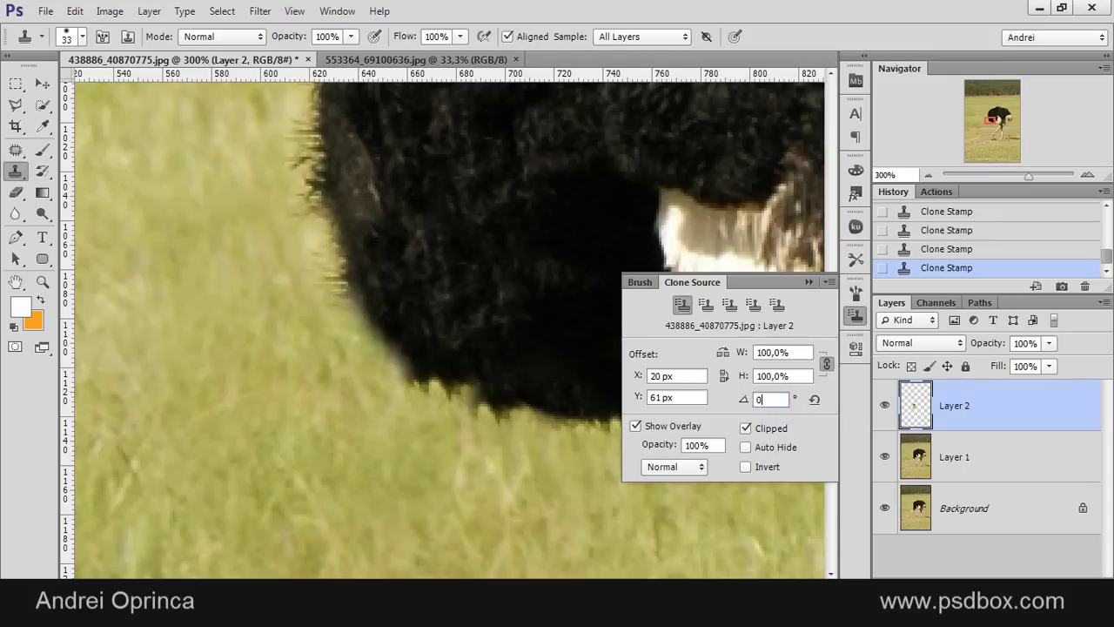
type("0")
key("Return")
left_click(319, 182, "alt")
mouse_move(374, 385)
left_mouse_down()
mouse_move(391, 467)
mouse_move(409, 487)
left_mouse_up()
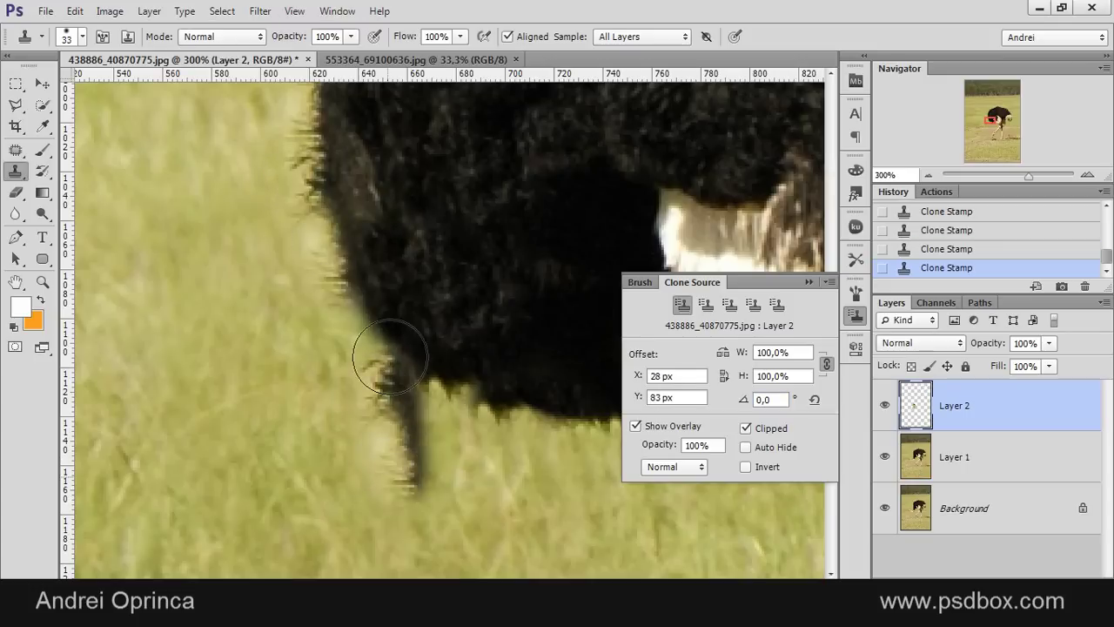
key("ctrl+z")
mouse_move(348, 217)
left_mouse_down()
mouse_move(377, 267)
mouse_move(394, 340)
left_mouse_up()
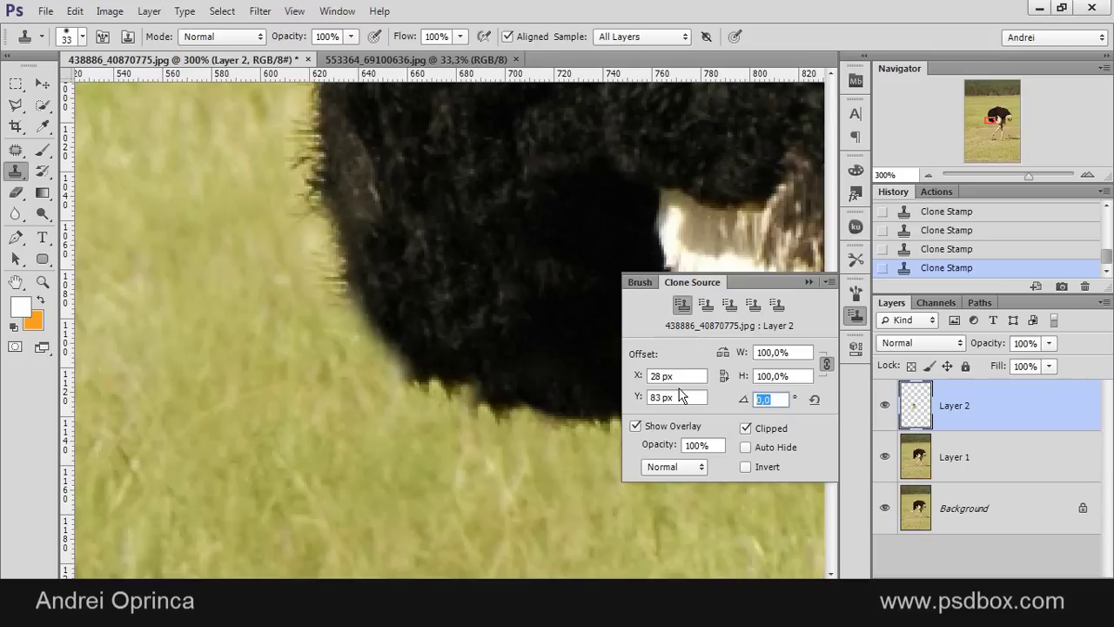
Set the clone source rotation to -25 degrees and clone spiky feathers onto the smooth lower front edge of the body.
type("-5")
key("BackSpace")
type("25")
key("Return")
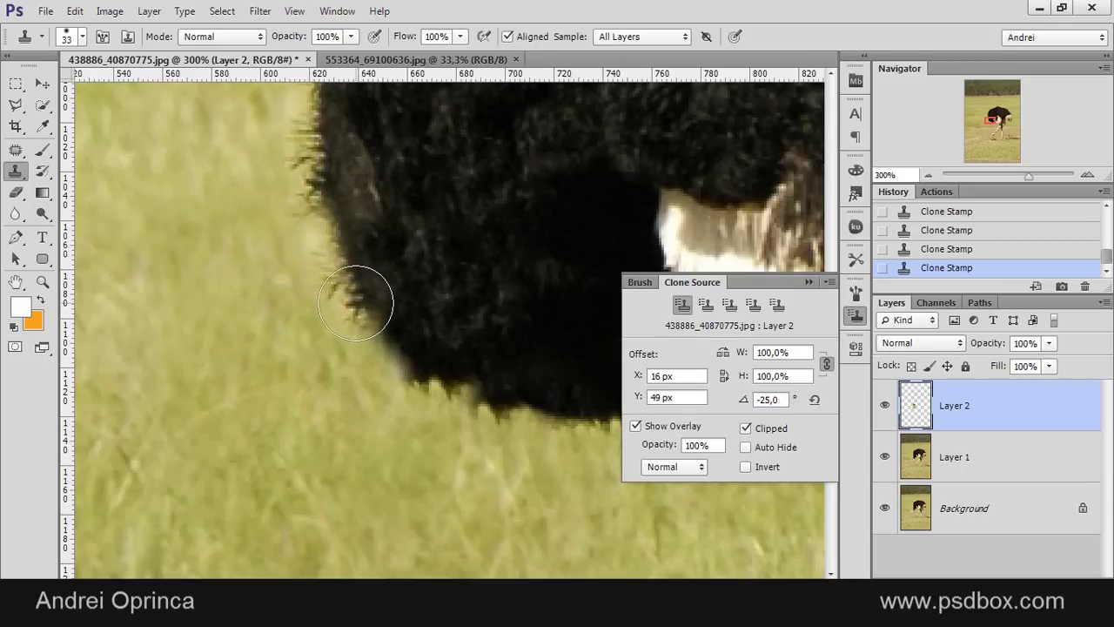
left_click_drag(366, 318, 380, 329)
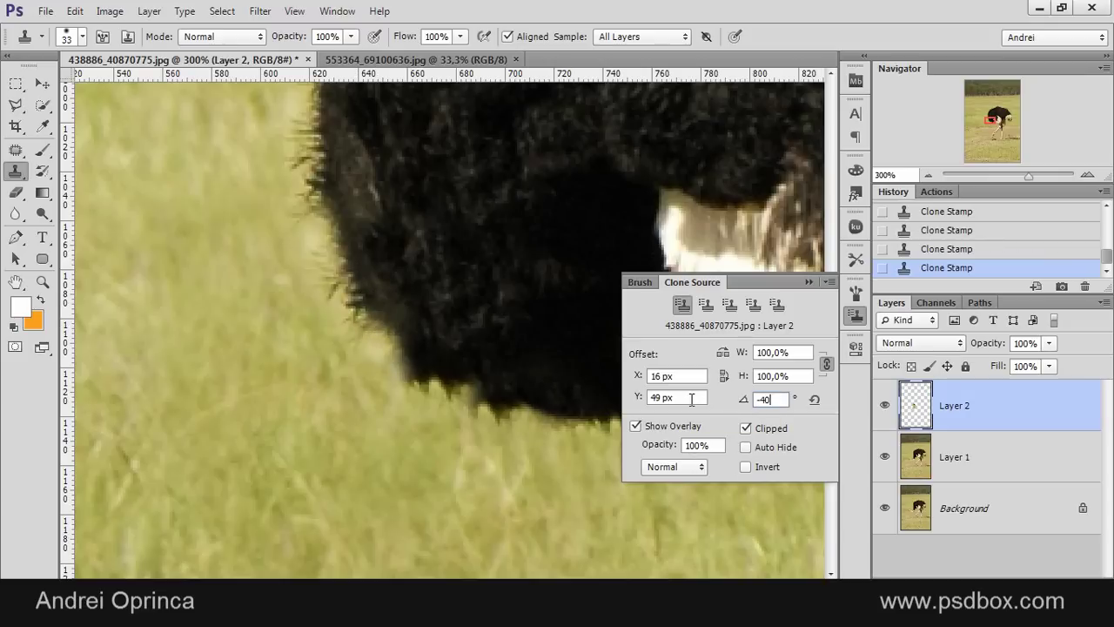
Set the clone source rotation to -40 degrees, reduce the brush to 17 px, and clone feather tips along the curved lower front edge.
key("Return")
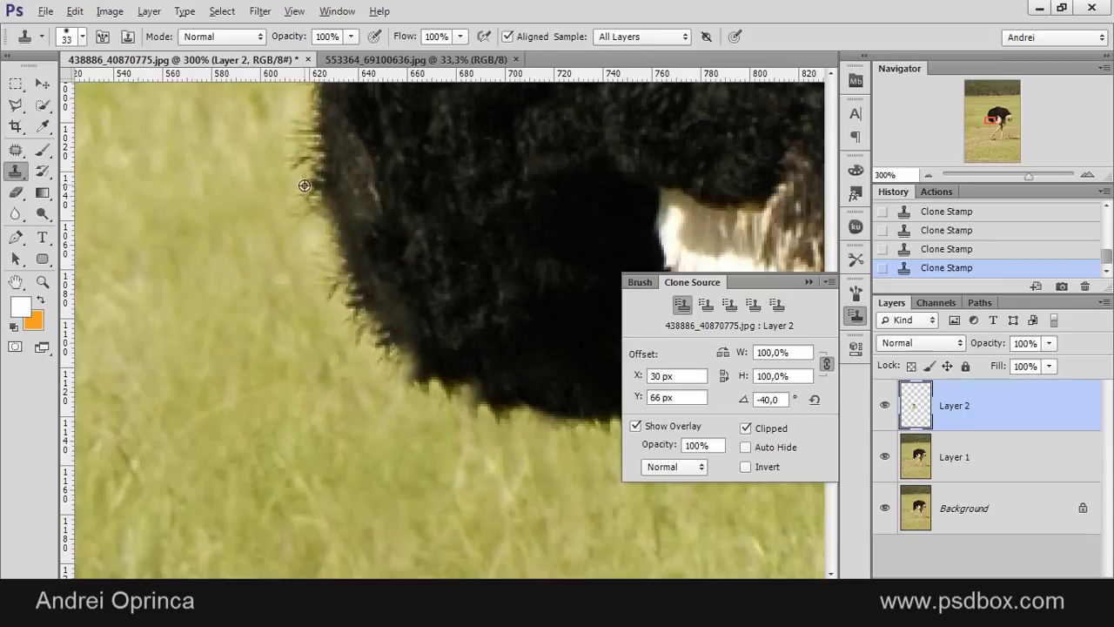
left_click_drag(311, 241, 387, 261)
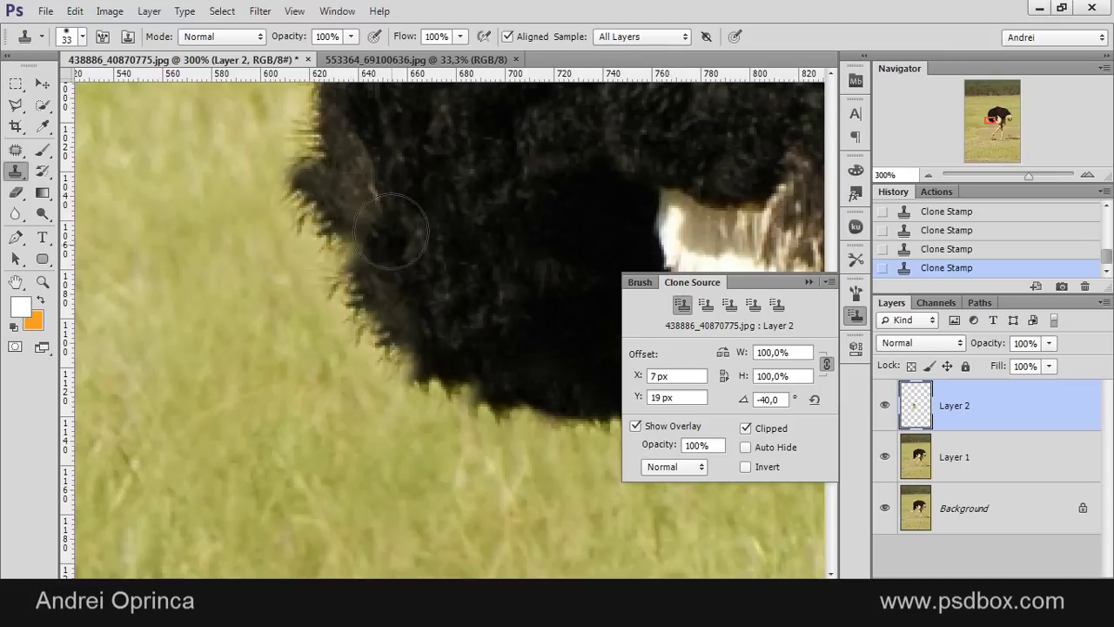
right_click(421, 233)
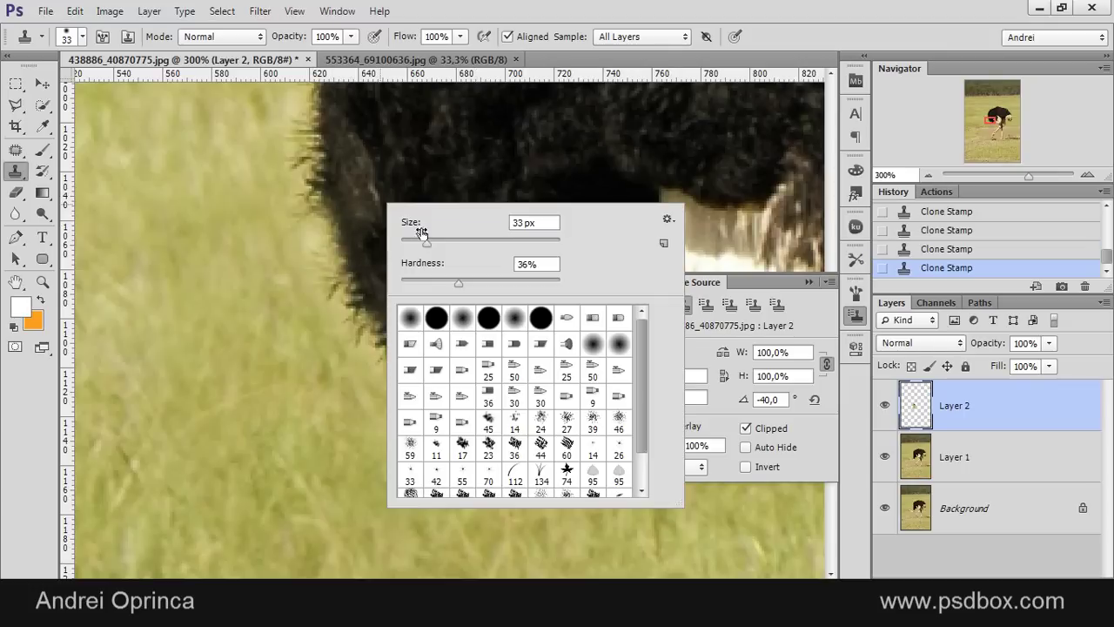
left_click_drag(416, 247, 410, 244)
key("Return")
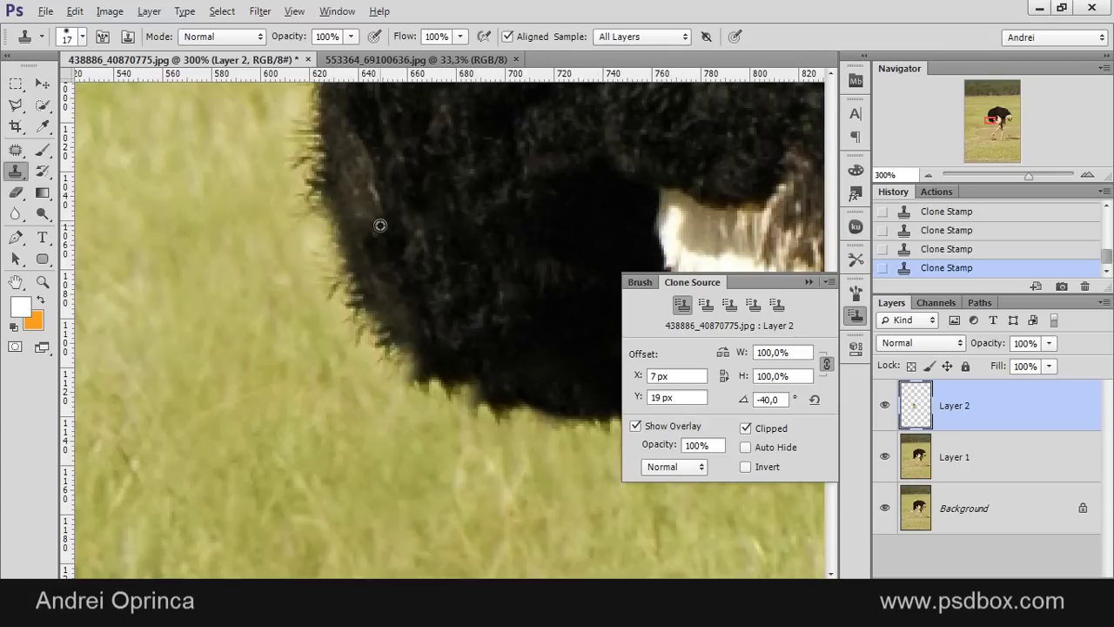
left_click_drag(342, 220, 350, 226)
left_click_drag(516, 350, 457, 284)
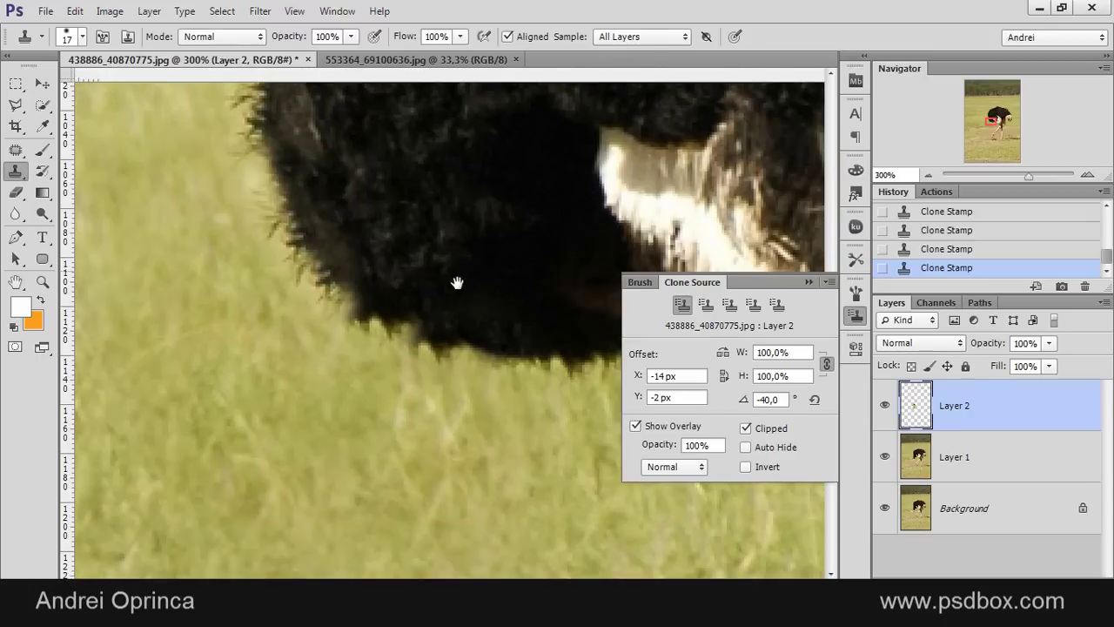
left_click(493, 328, "alt")
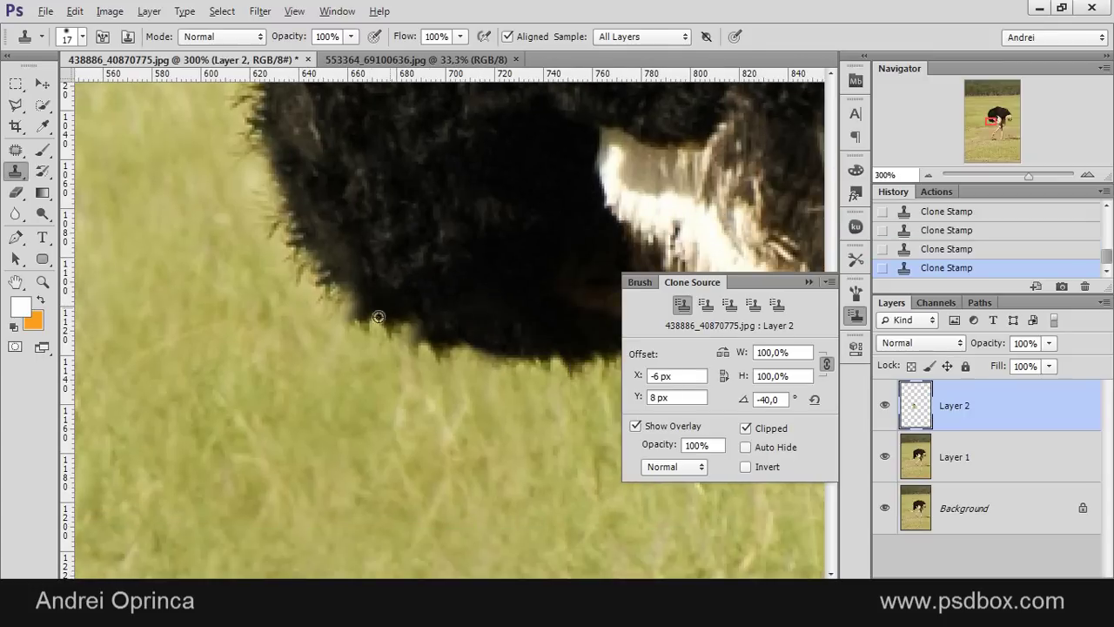
left_click_drag(322, 284, 350, 310)
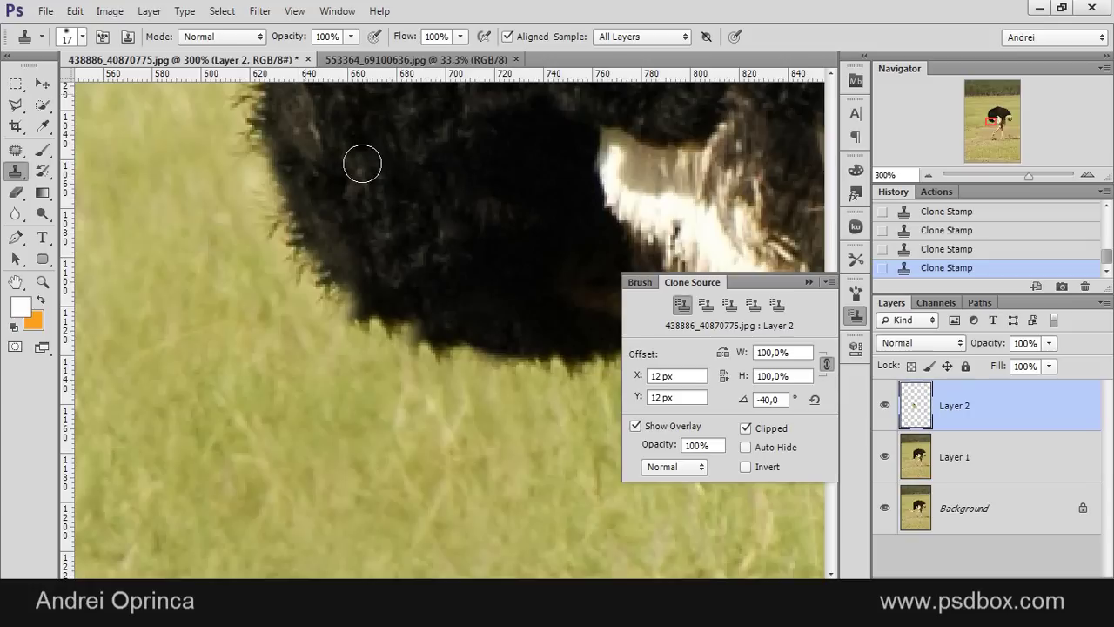
left_click(308, 246, "alt")
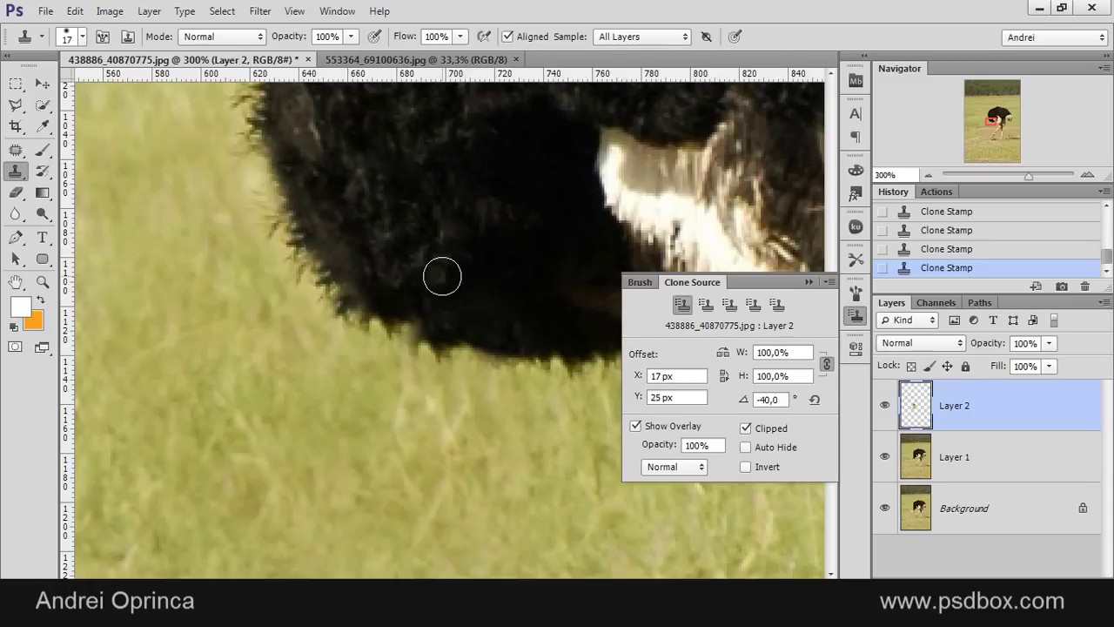
Toggle Layer 2's visibility to compare the whole body before and after the cloned feather edge.
key("ctrl+minus")
key("ctrl+minus")
key("ctrl+minus")
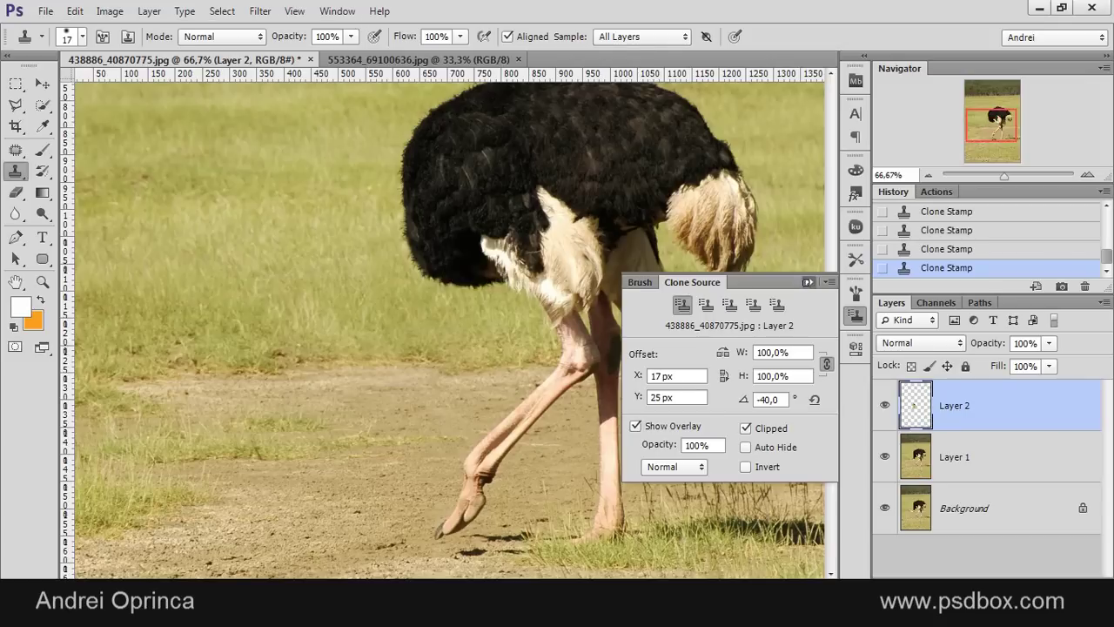
left_click(884, 406)
left_click(884, 406)
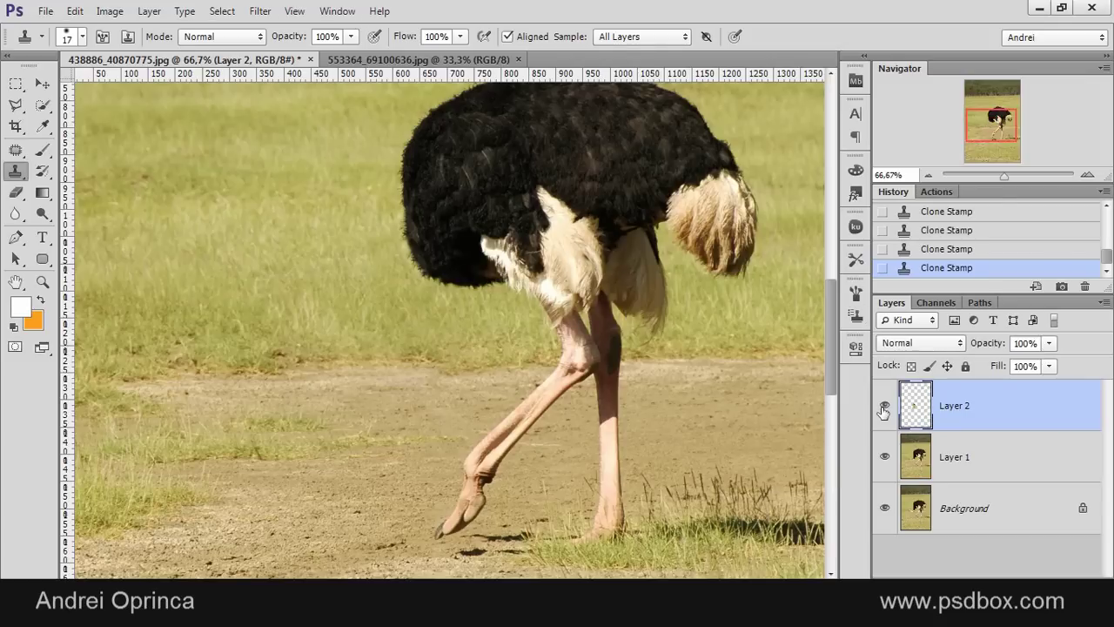
Clone feather tips into the remaining smooth gaps along the body's front edge and underside with the 17 px brush.
scroll(450, 262, "up", 5)
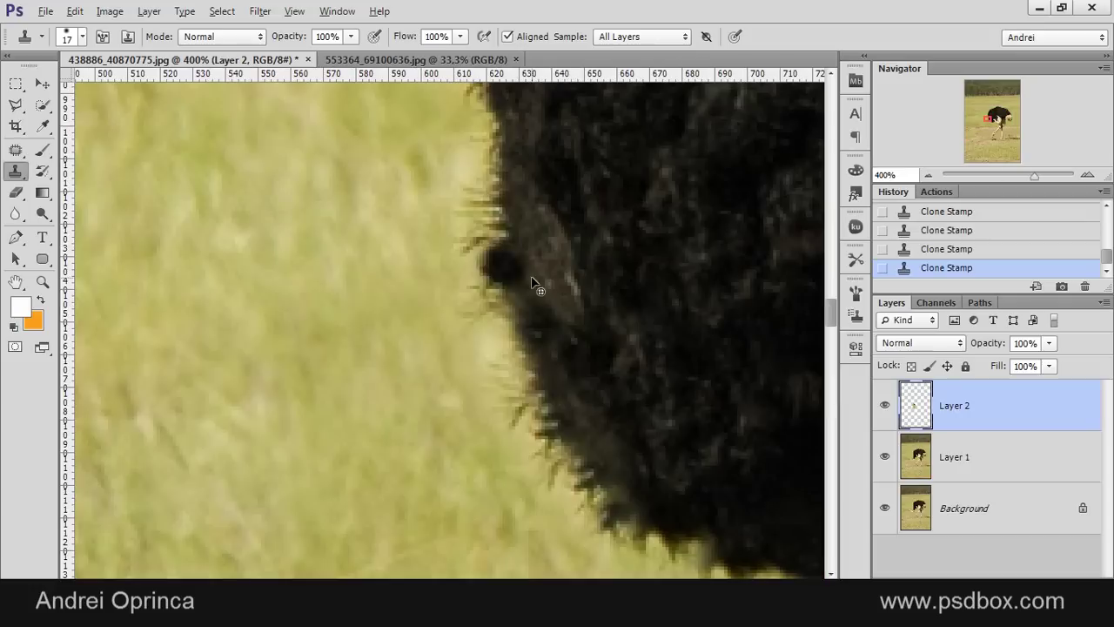
left_click_drag(627, 378, 515, 343)
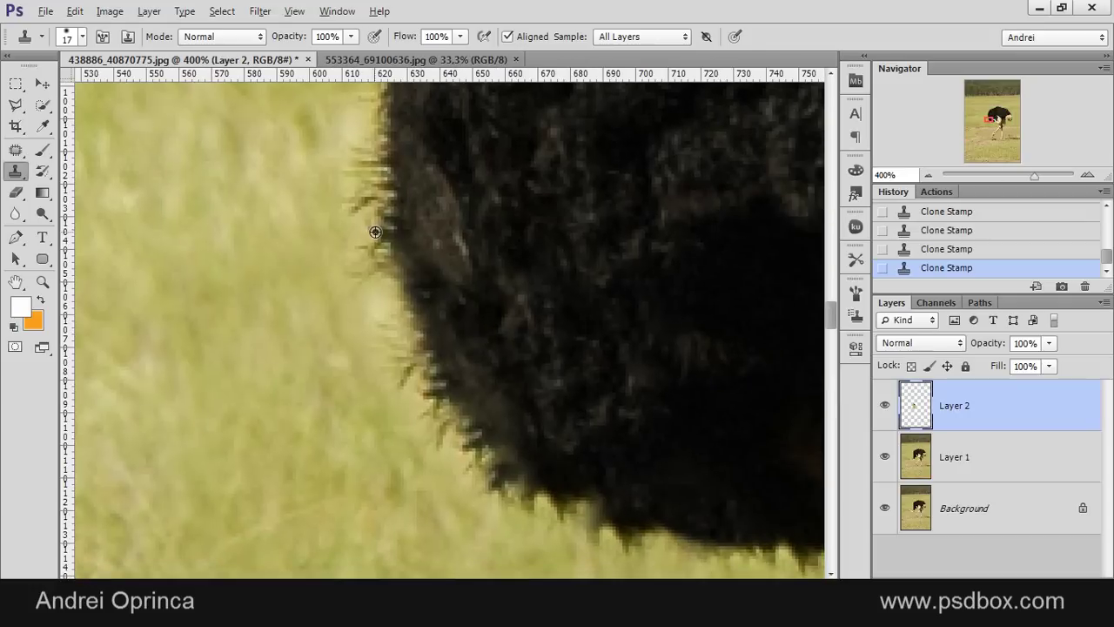
left_click_drag(385, 286, 393, 299)
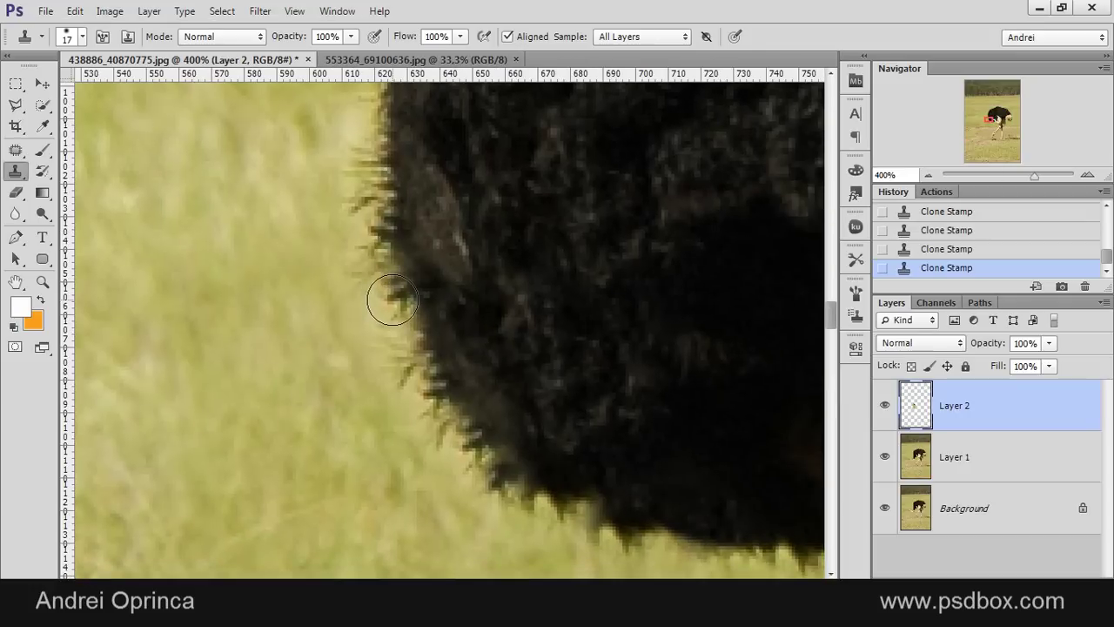
scroll(490, 298, "down", 2)
scroll(592, 401, "up", 1)
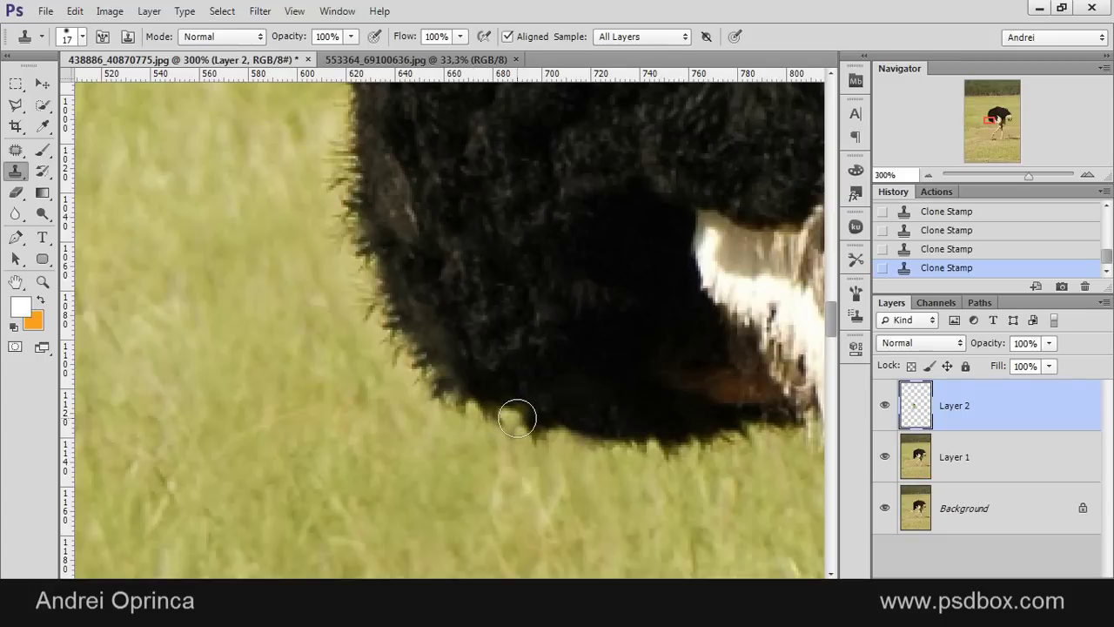
left_click_drag(590, 361, 594, 357)
scroll(594, 358, "down", 3)
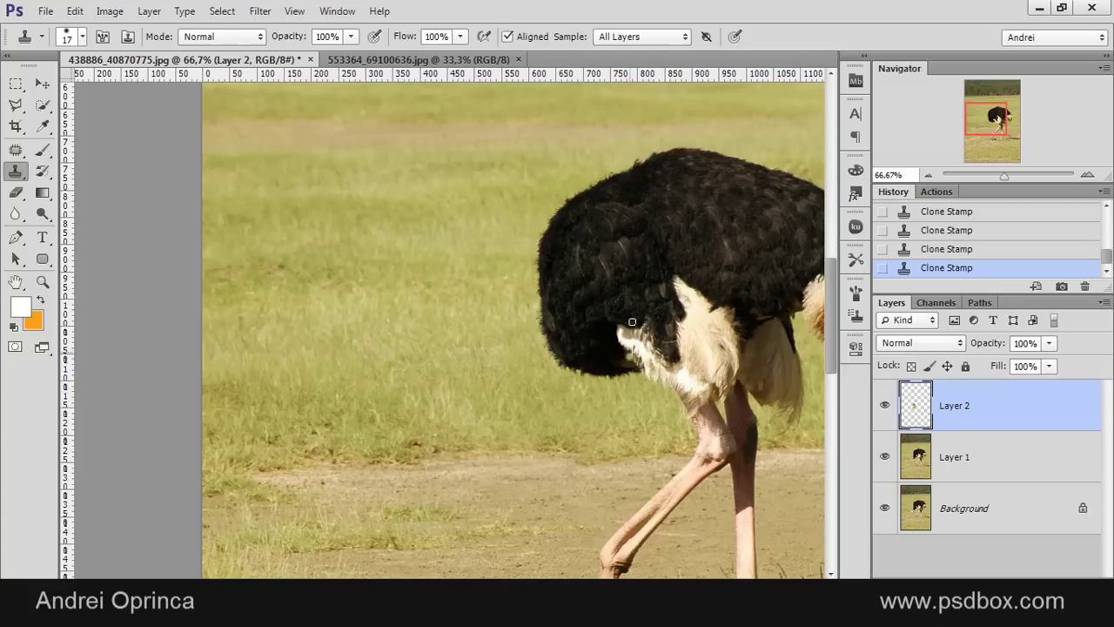
left_click_drag(631, 322, 572, 318)
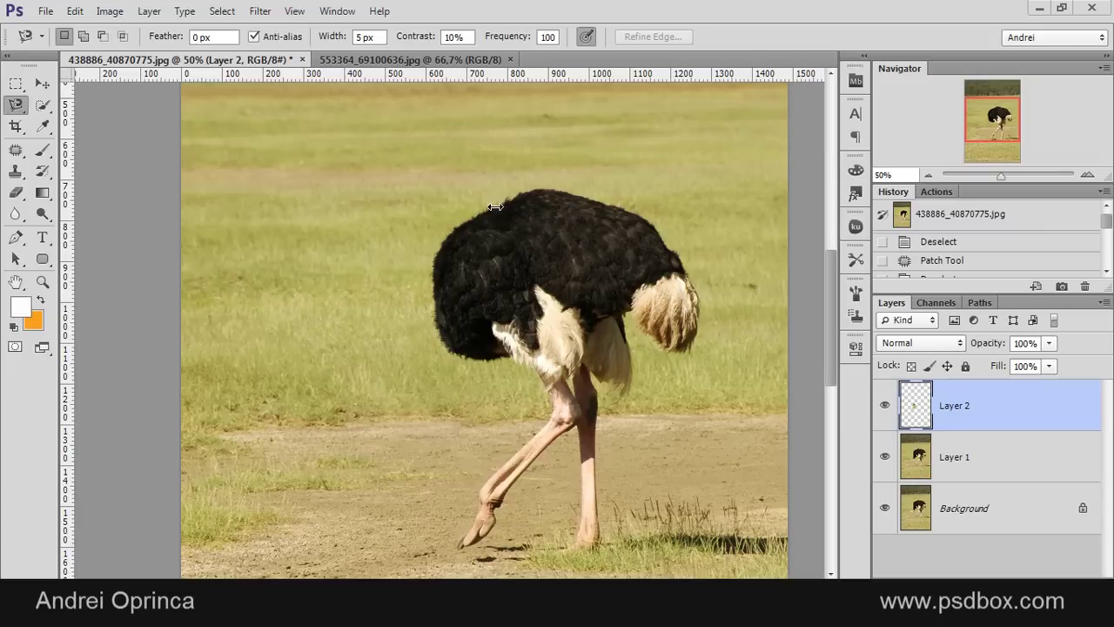
Switch to the horse-and-rider photo 553364_69100636.jpg and frame the rider and horse.
left_click(373, 61)
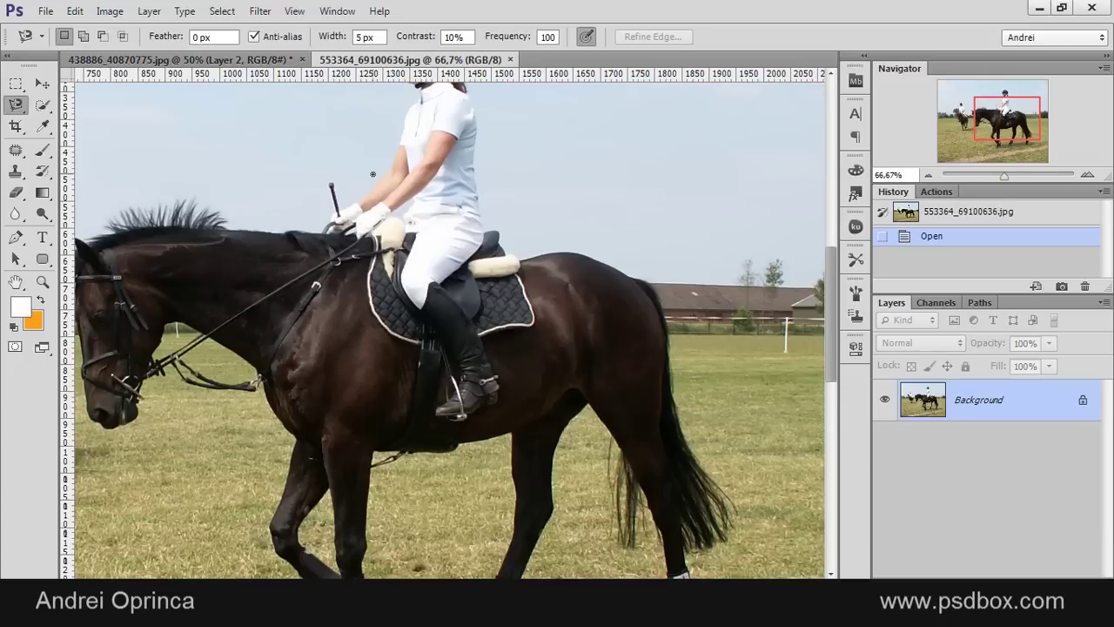
key("ctrl+minus")
left_click_drag(430, 201, 488, 260)
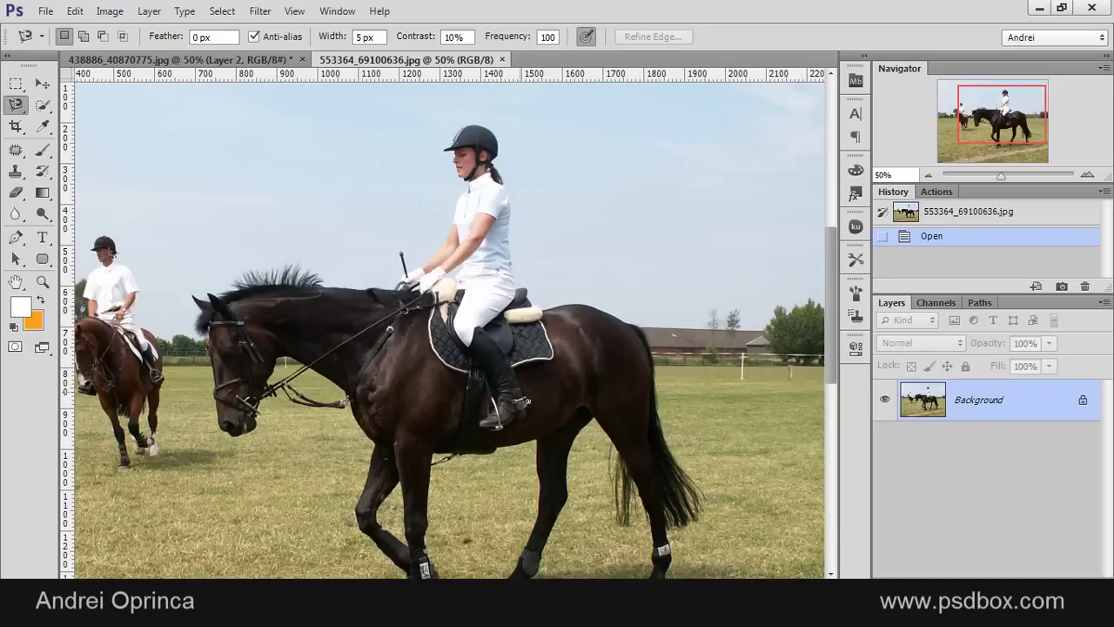
left_click(16, 105)
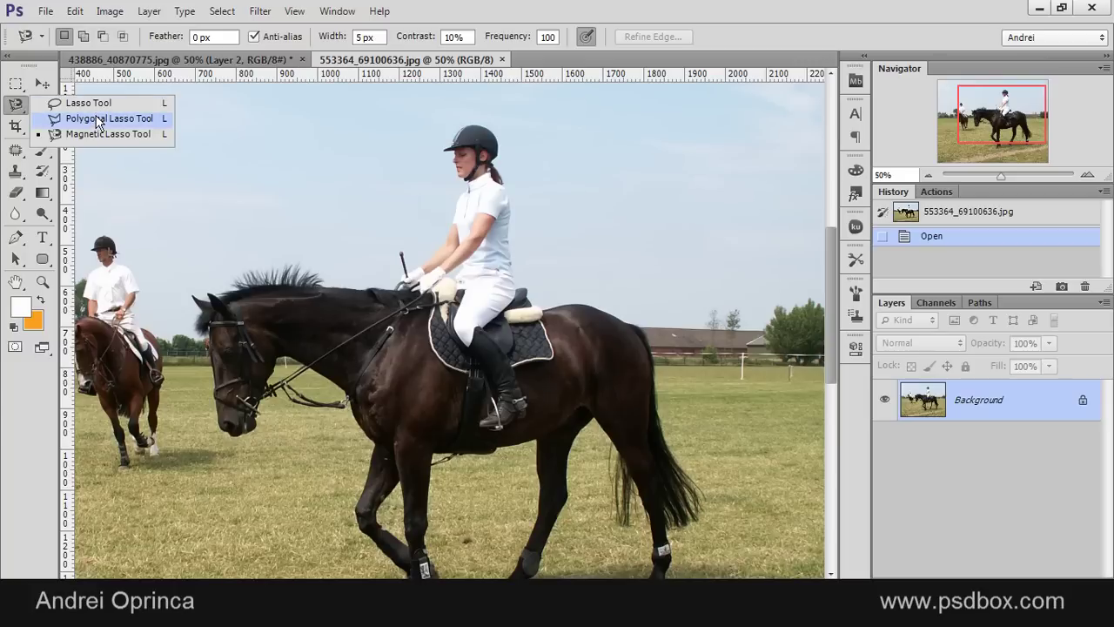
left_click(15, 237)
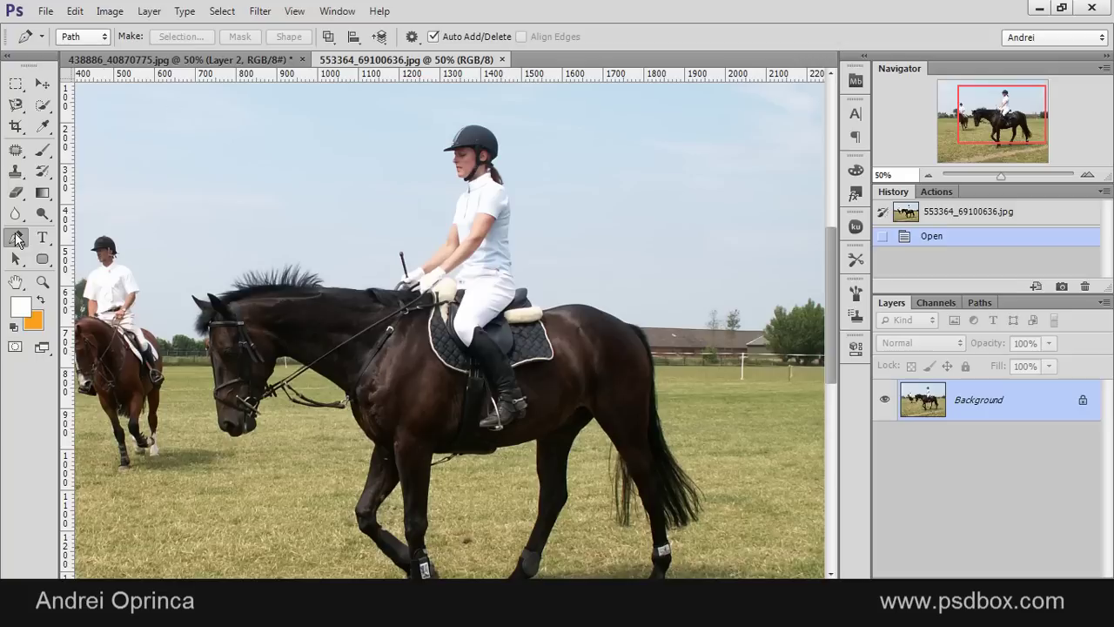
left_click(98, 40)
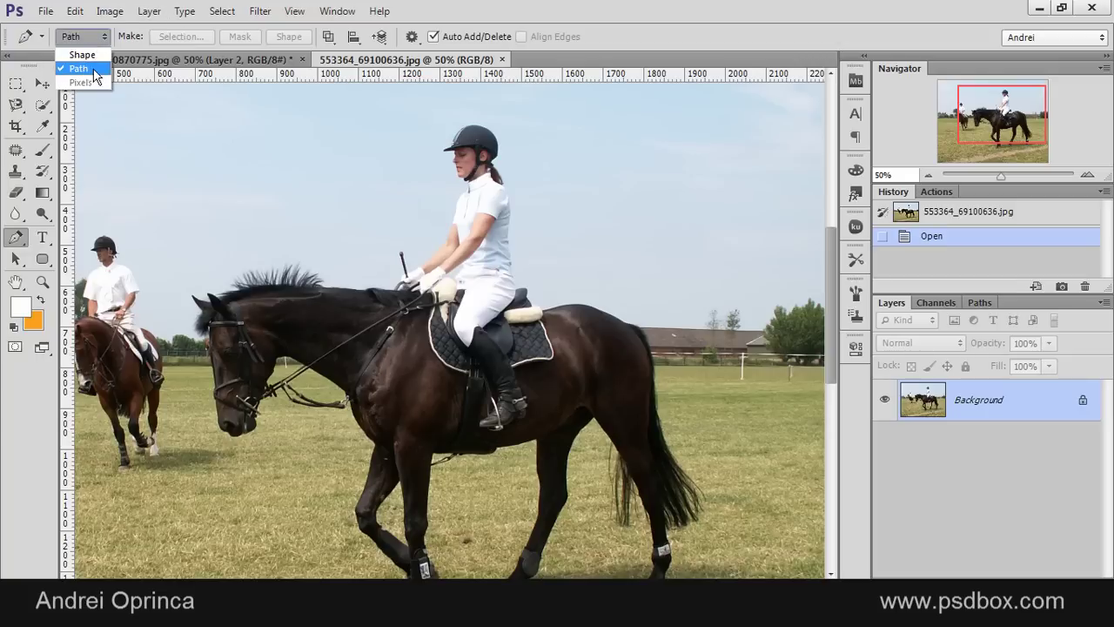
left_click(76, 69)
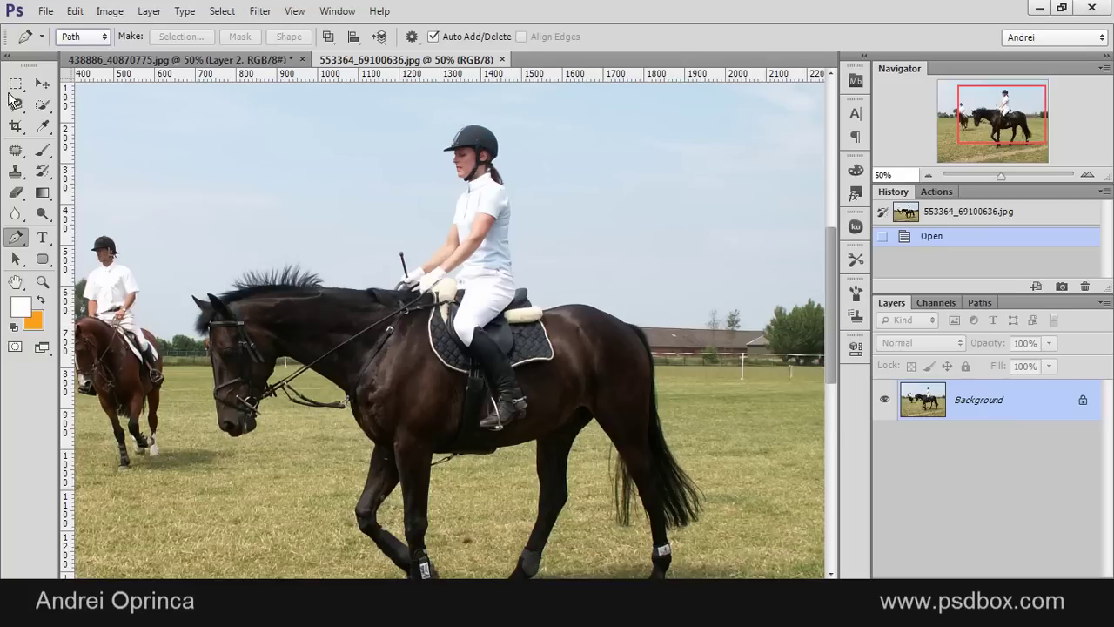
Start a Magnetic Lasso outline at the helmet's top and trace the back of the head, the rider's back and the saddle's rear.
left_click(15, 105)
scroll(481, 155, "up", 3)
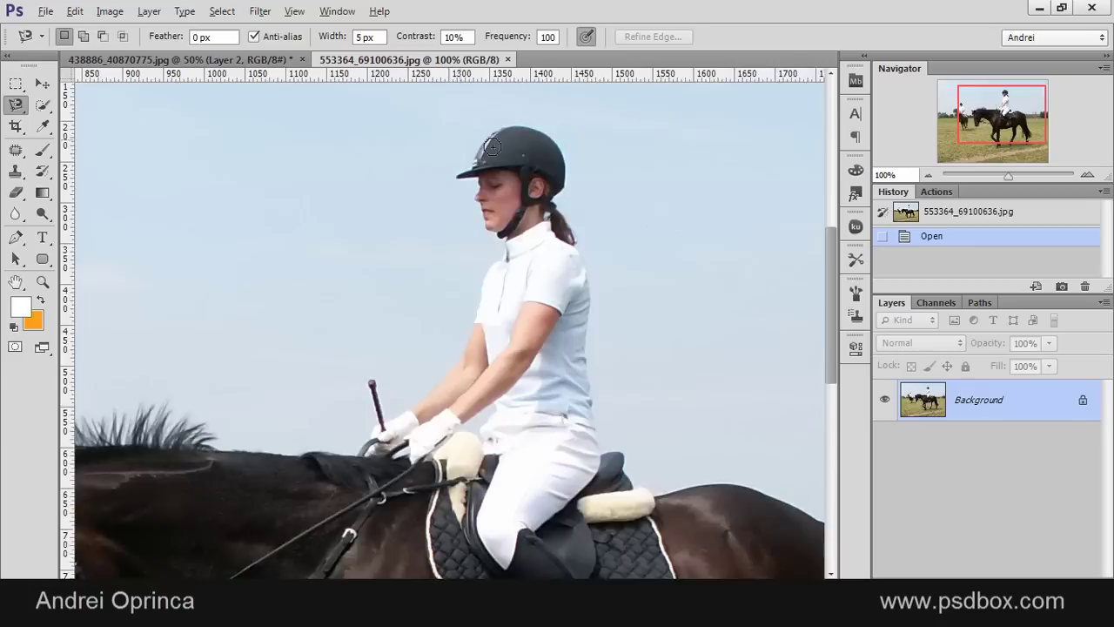
left_click_drag(697, 197, 580, 209)
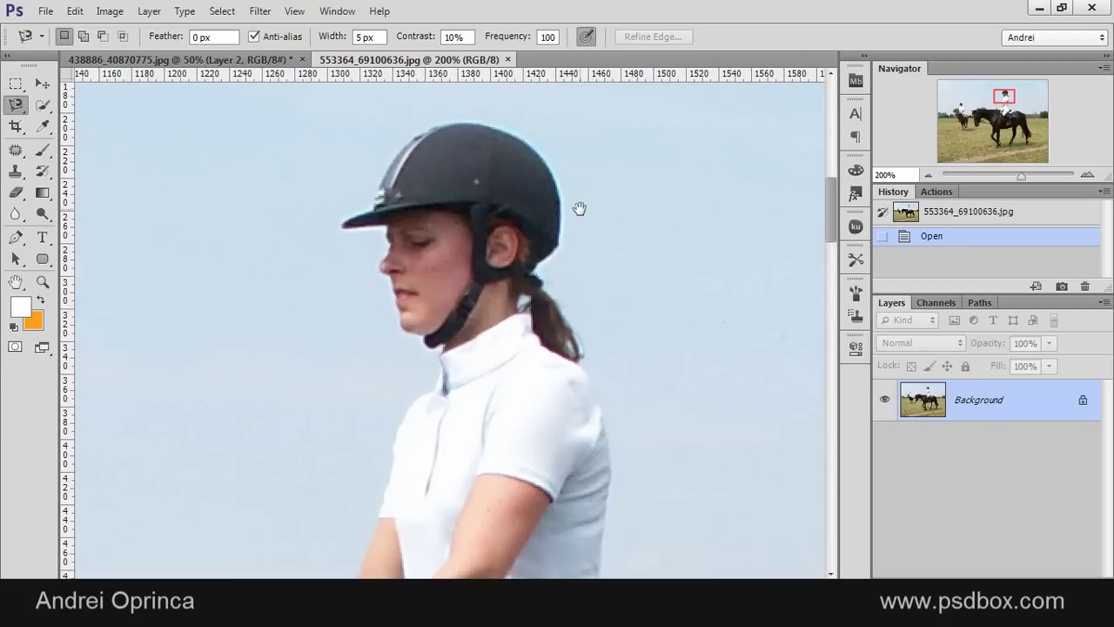
left_click(481, 127)
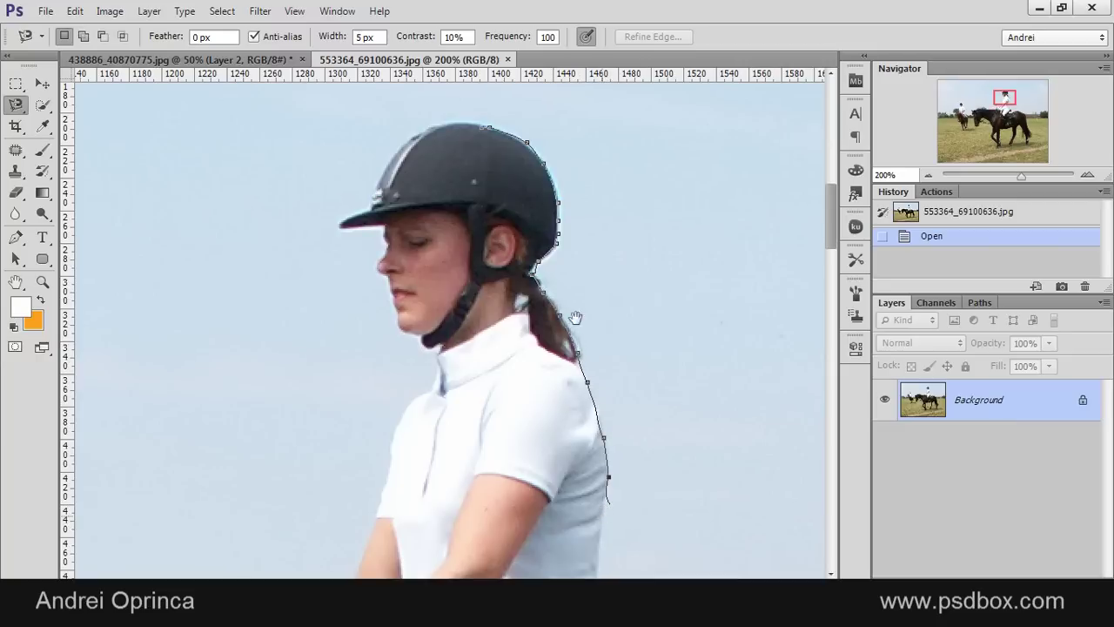
left_click_drag(600, 512, 556, 188)
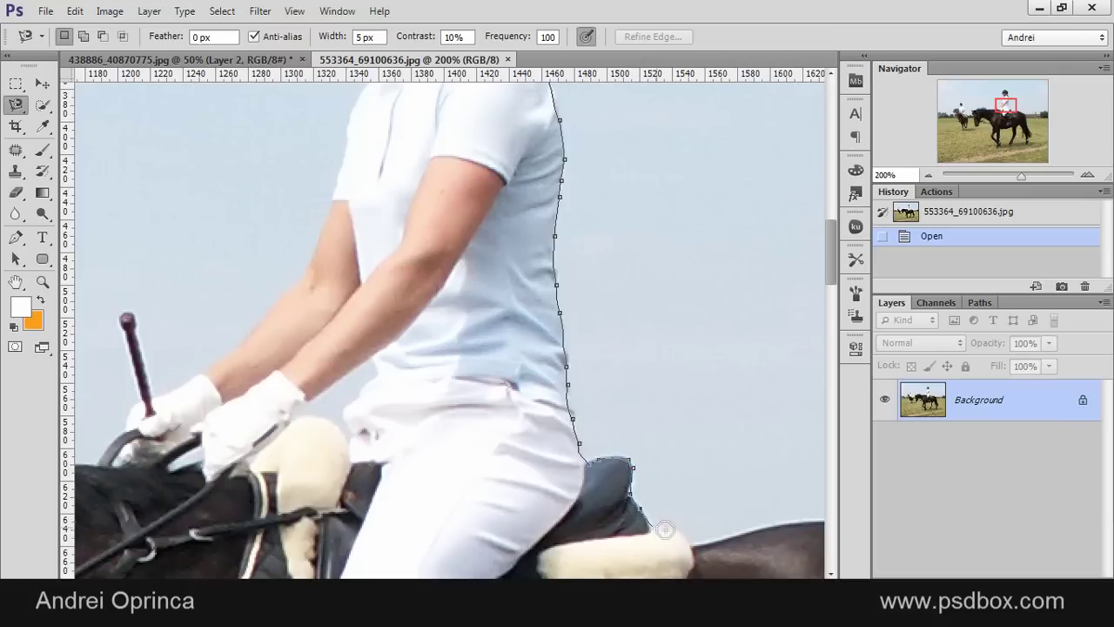
left_click_drag(688, 553, 512, 241)
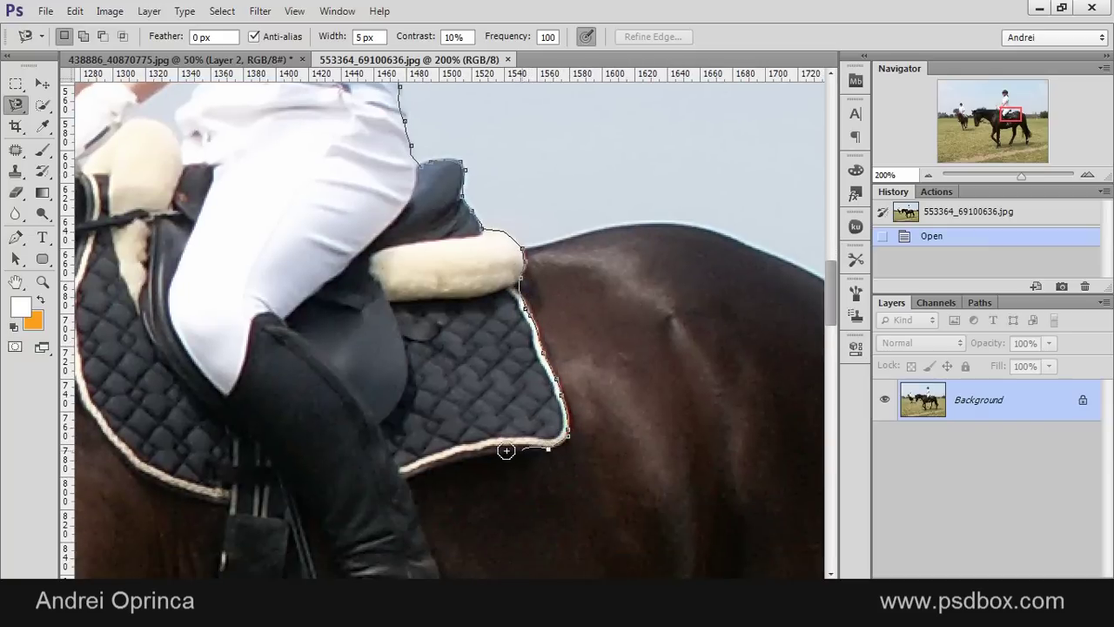
Continue the lasso outline around the saddle pad's rear edge, the riding boot, the stirrup and the girth to the horse's belly.
key("space")
left_click_drag(416, 498, 385, 328)
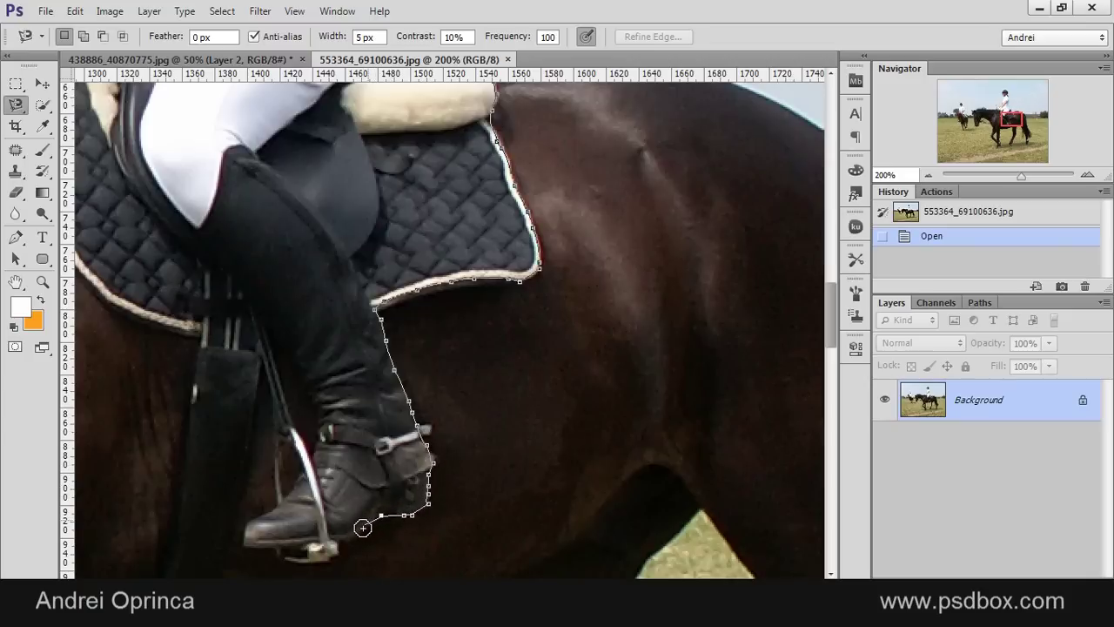
left_click_drag(354, 533, 516, 427)
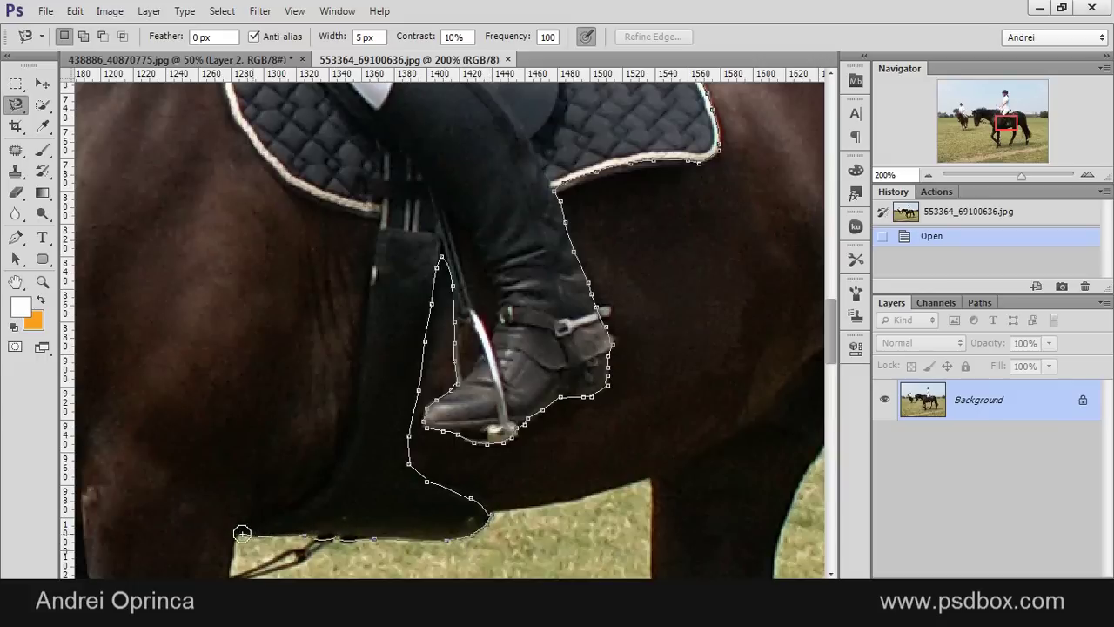
mouse_move(237, 546)
left_mouse_down()
mouse_move(589, 247)
mouse_move(614, 424)
left_mouse_up()
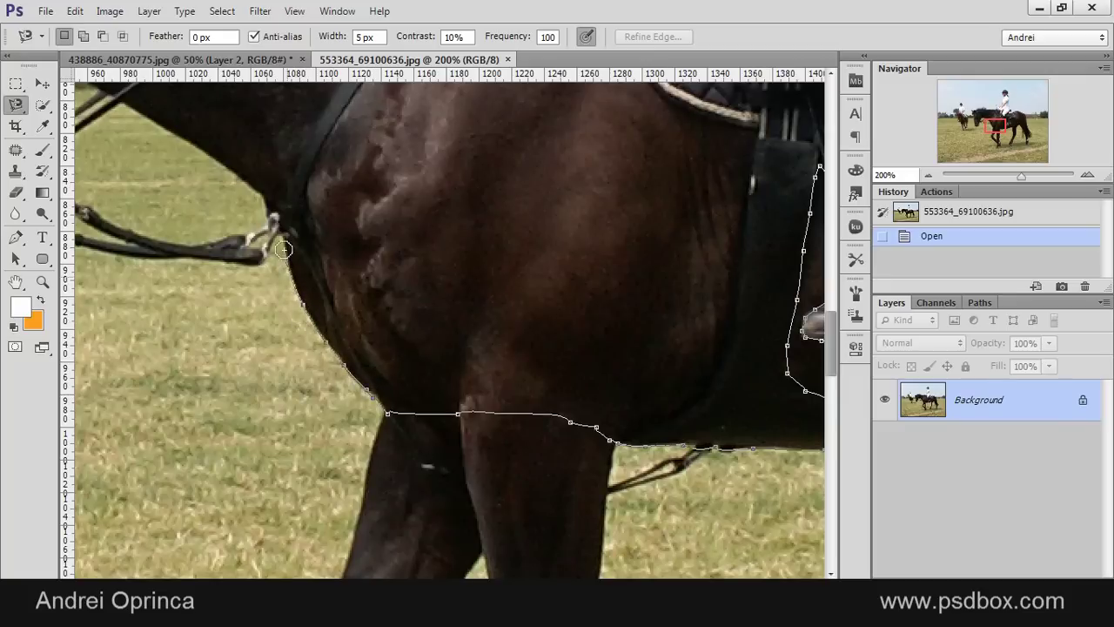
Continue the lasso outline across the top of the front legs, up the chest, and along the hanging reins, muzzle and face.
left_click_drag(337, 279, 592, 398)
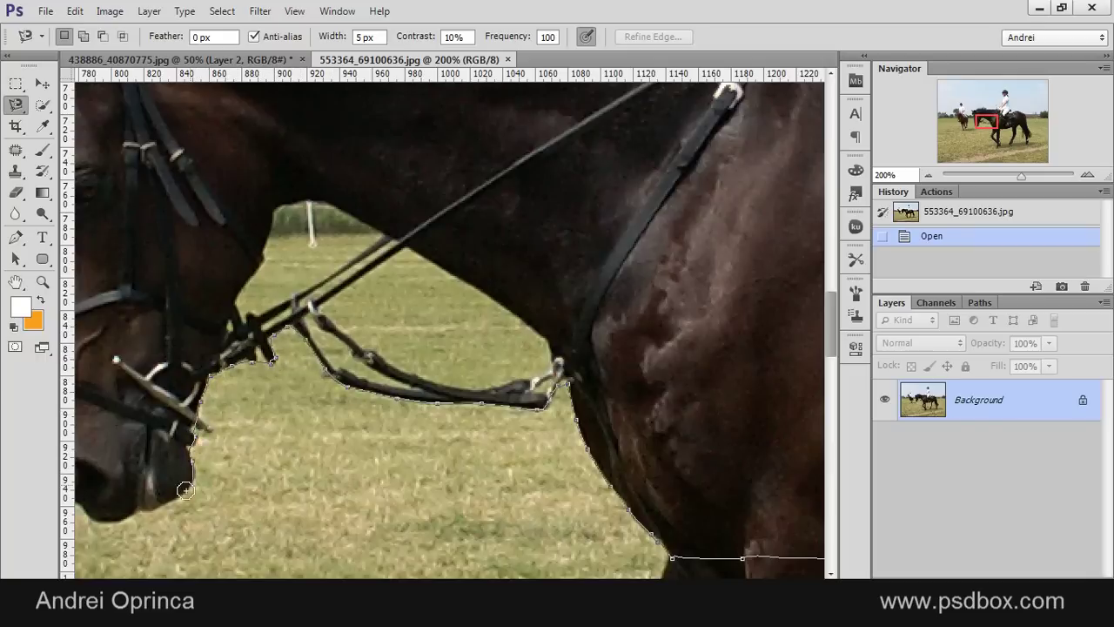
mouse_move(165, 505)
left_mouse_down()
mouse_move(343, 468)
mouse_move(440, 470)
left_mouse_up()
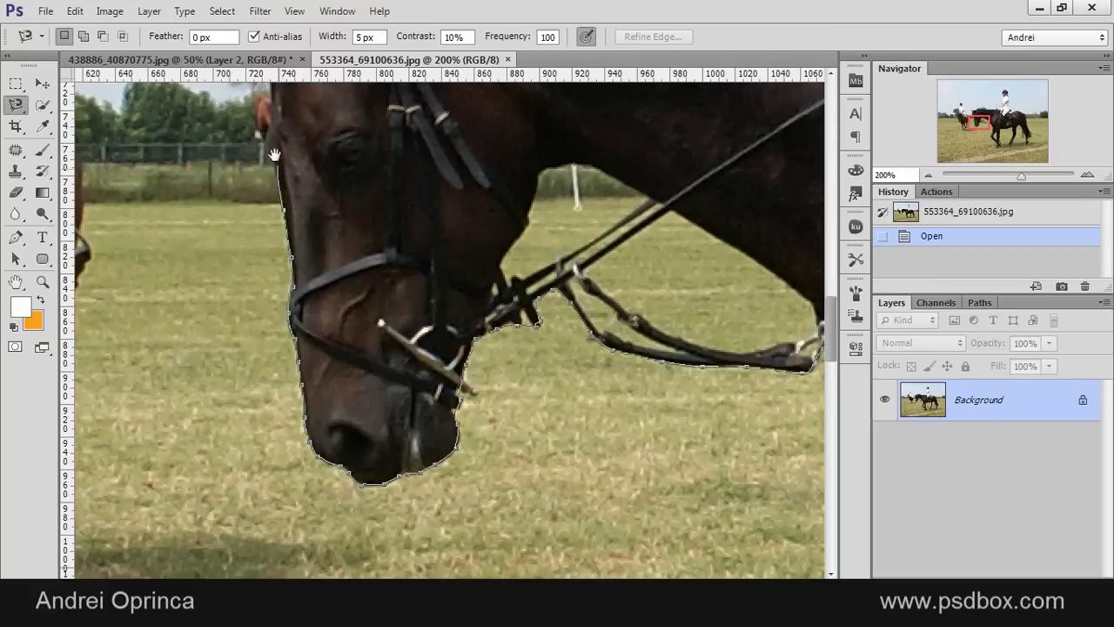
key("space")
mouse_move(338, 347)
left_mouse_down()
mouse_move(400, 559)
mouse_move(418, 578)
left_mouse_up()
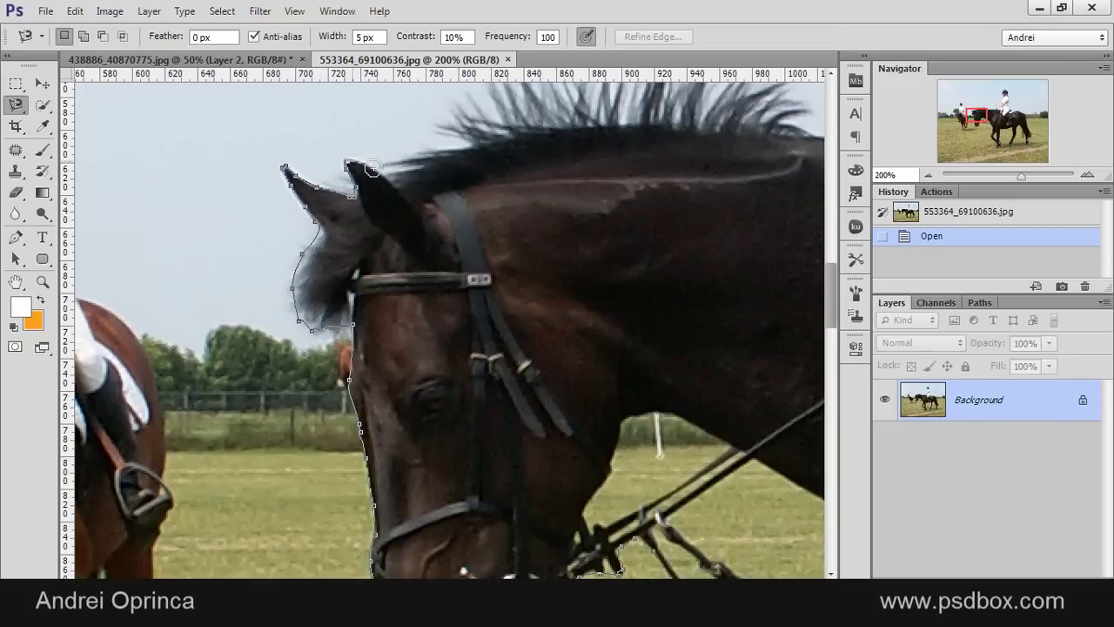
Trace the forelock and ears, pass loosely above the mane, and follow the neck to the rider's gloved hands.
left_click_drag(427, 134, 327, 287)
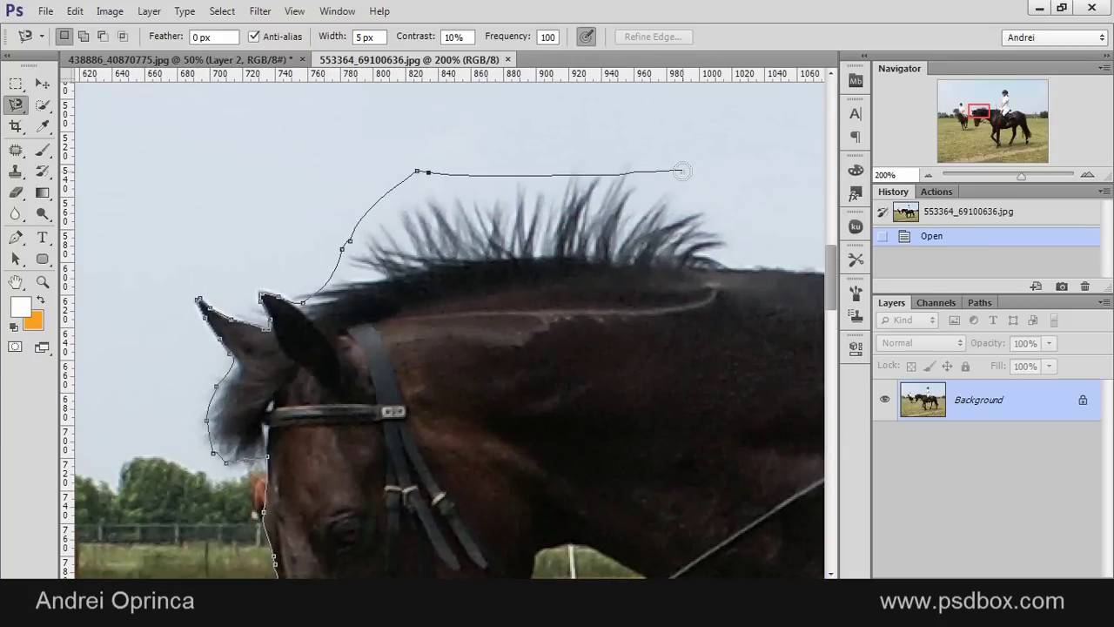
left_click_drag(408, 208, 144, 209)
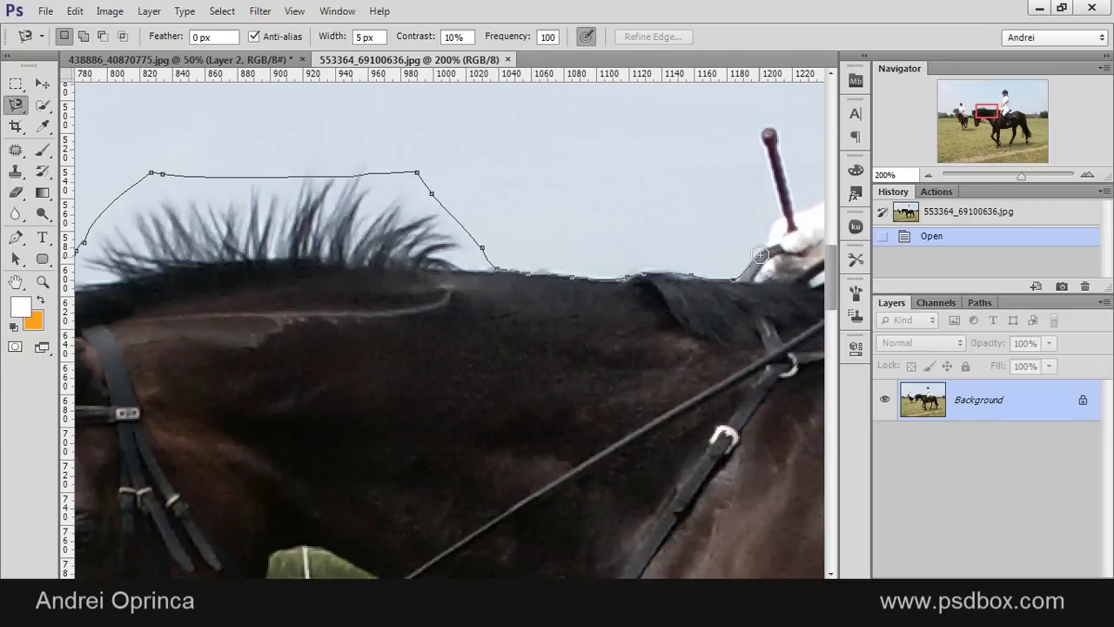
left_click(772, 237)
mouse_move(780, 216)
left_mouse_down()
mouse_move(447, 296)
mouse_move(419, 320)
left_mouse_up()
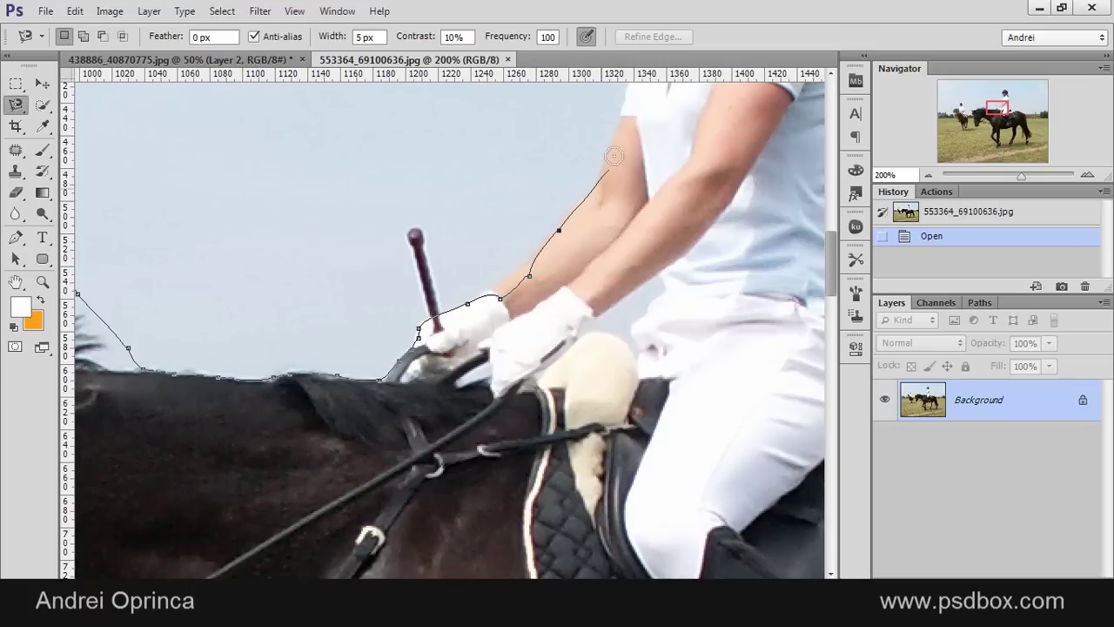
Trace the rider's forearm, shirt front, face and helmet visor, and close the lasso outline at the helmet's top.
left_click(533, 329)
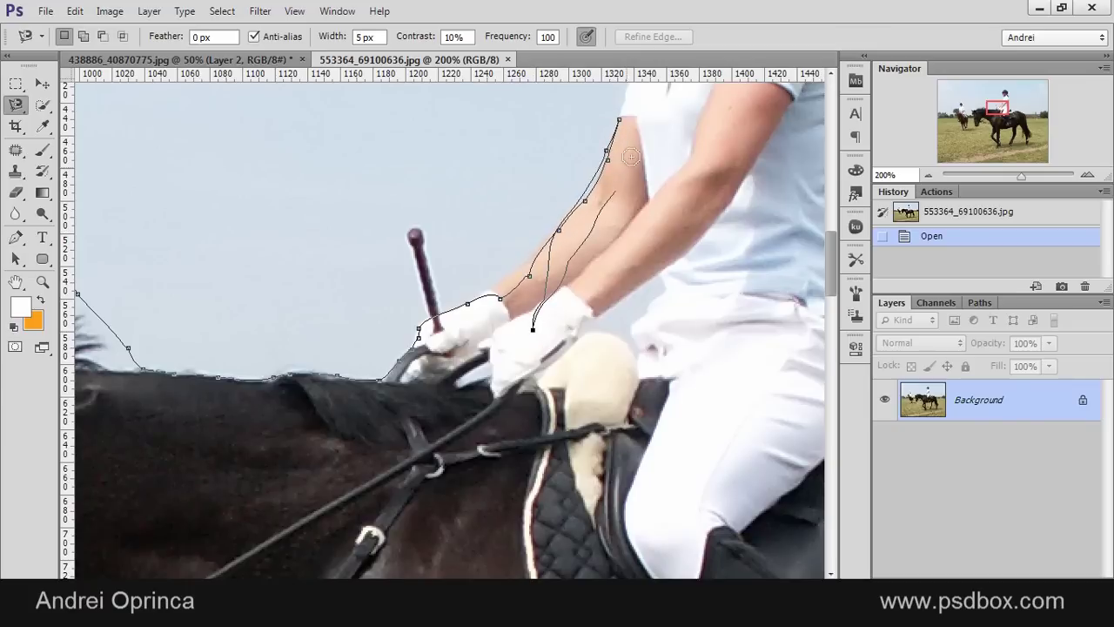
left_click_drag(624, 115, 564, 306)
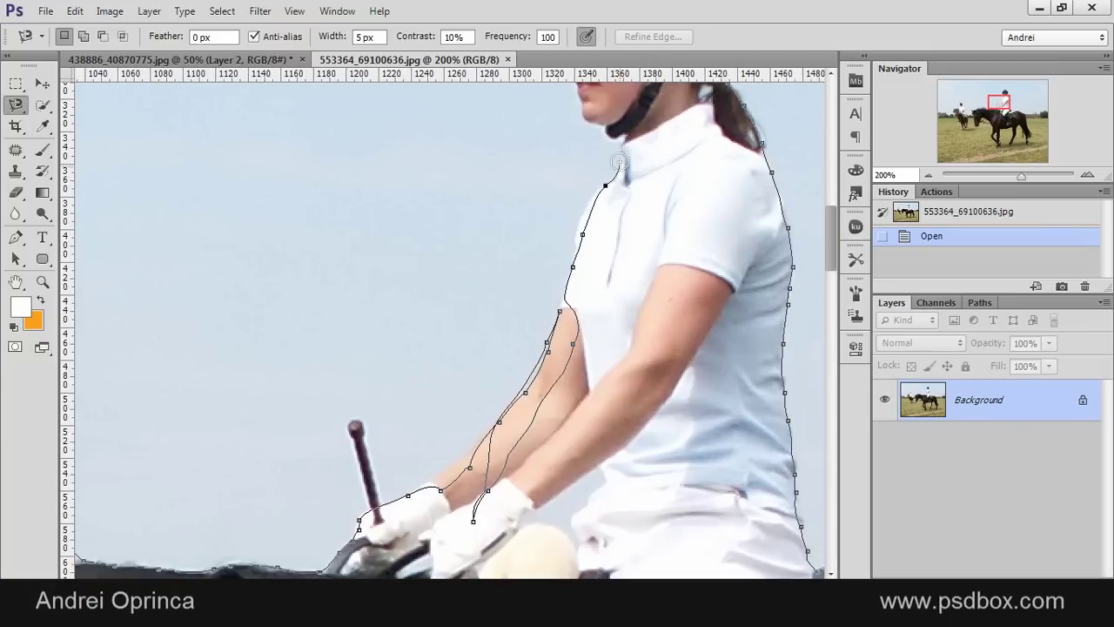
left_click_drag(620, 140, 580, 260)
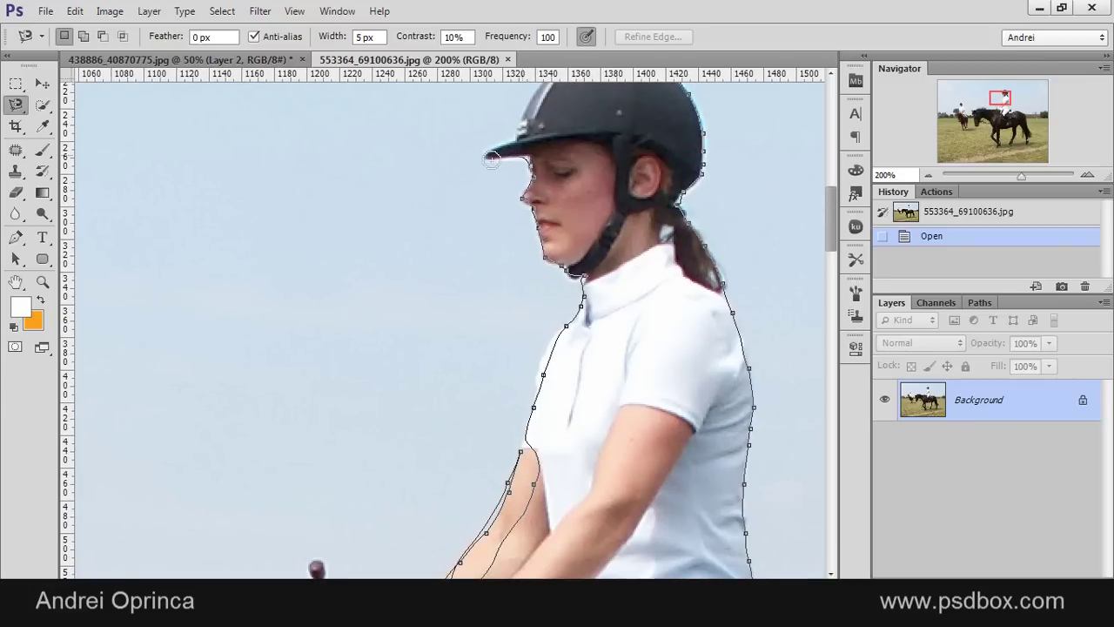
scroll(513, 139, "up", 3)
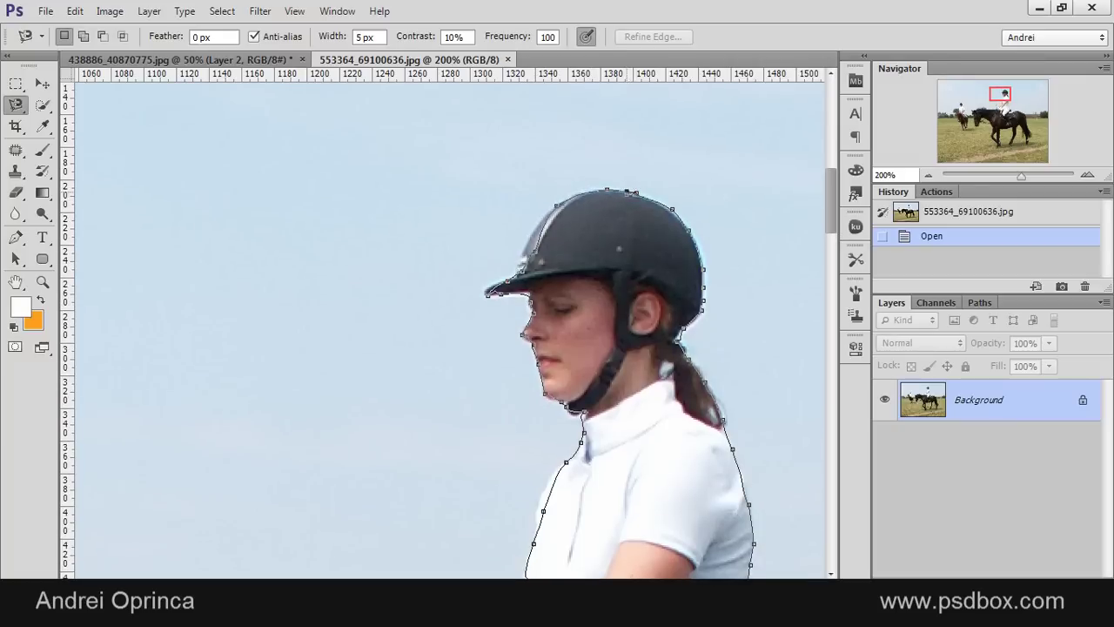
left_click(629, 193)
Add a layer mask to the photo from the closed selection of the horse and rider.
scroll(628, 192, "down", 2)
scroll(630, 254, "up", 1)
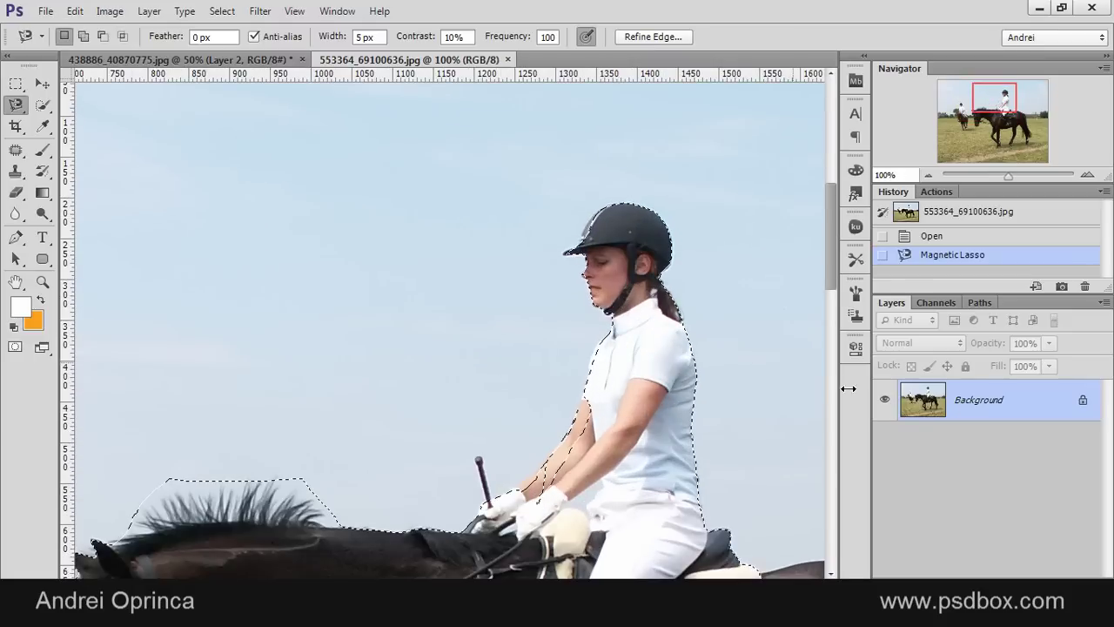
left_click(989, 586)
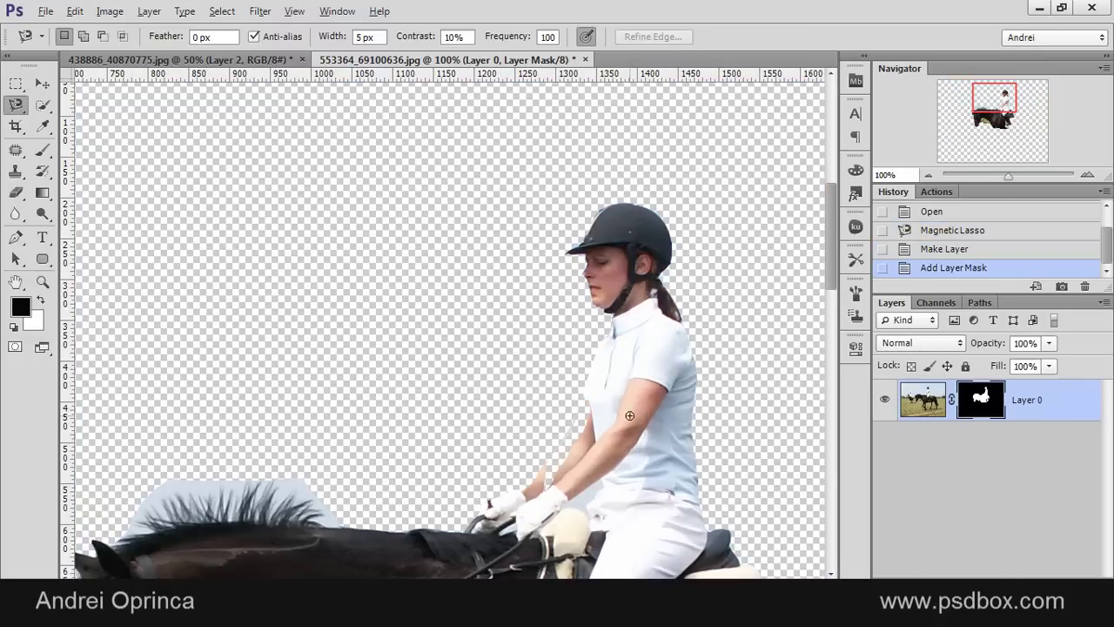
Create a new layer beneath the masked photo layer and fill it with the orange swatch colour.
scroll(629, 415, "down", 2)
scroll(633, 430, "up", 4)
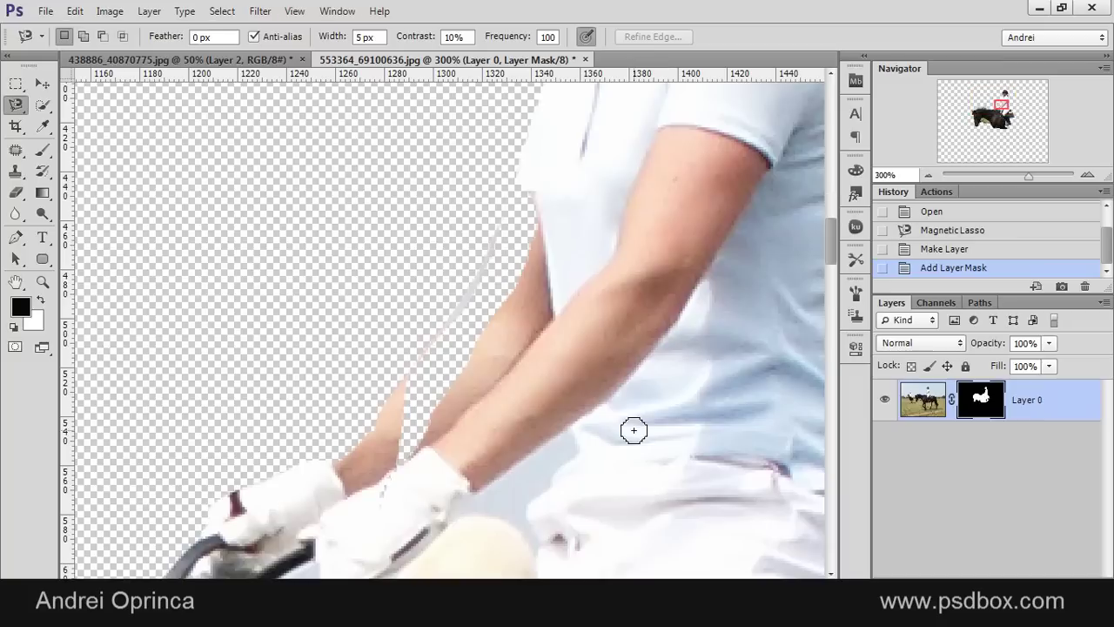
left_click(1062, 586, "ctrl")
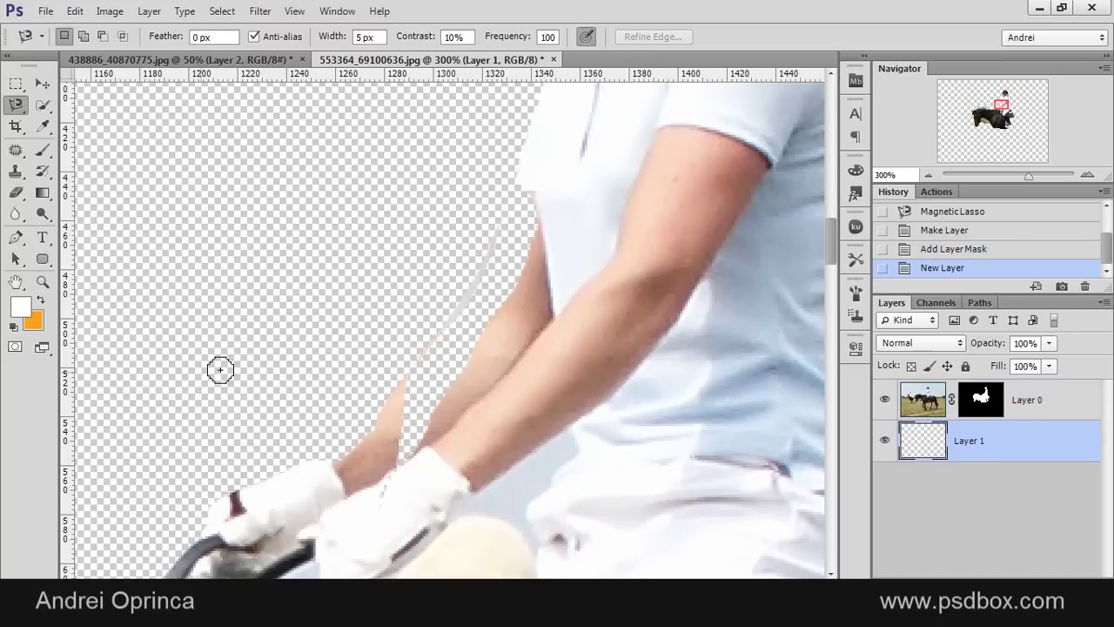
left_click(39, 301)
key("alt+BackSpace")
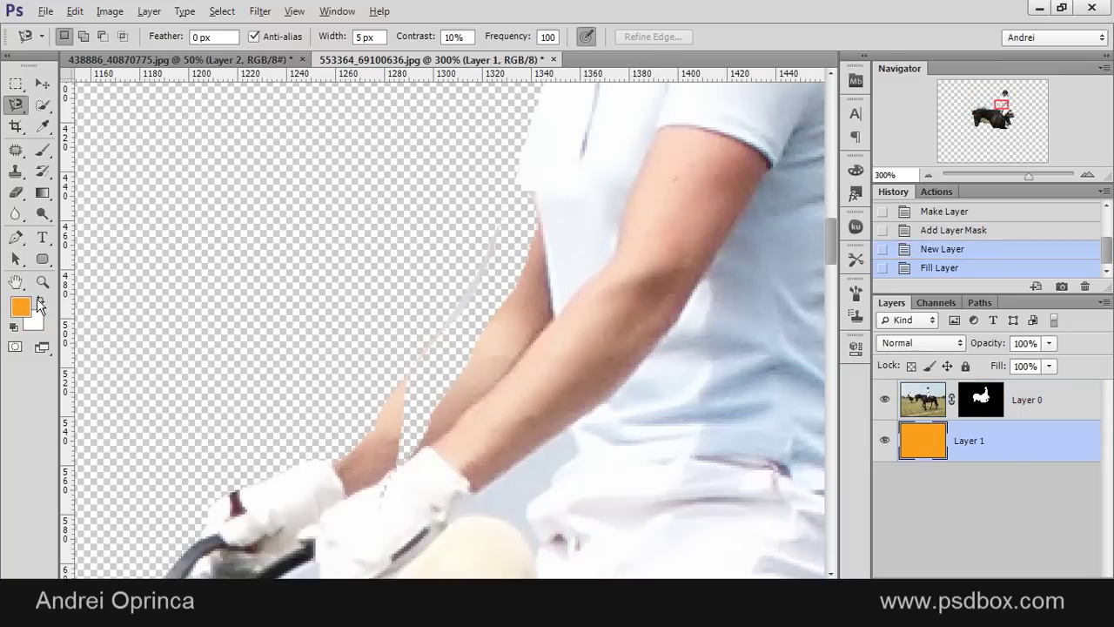
On Layer 0's mask, paint black with a 16 px, 0% hardness brush along the edge of the rider's far forearm.
left_click(980, 397)
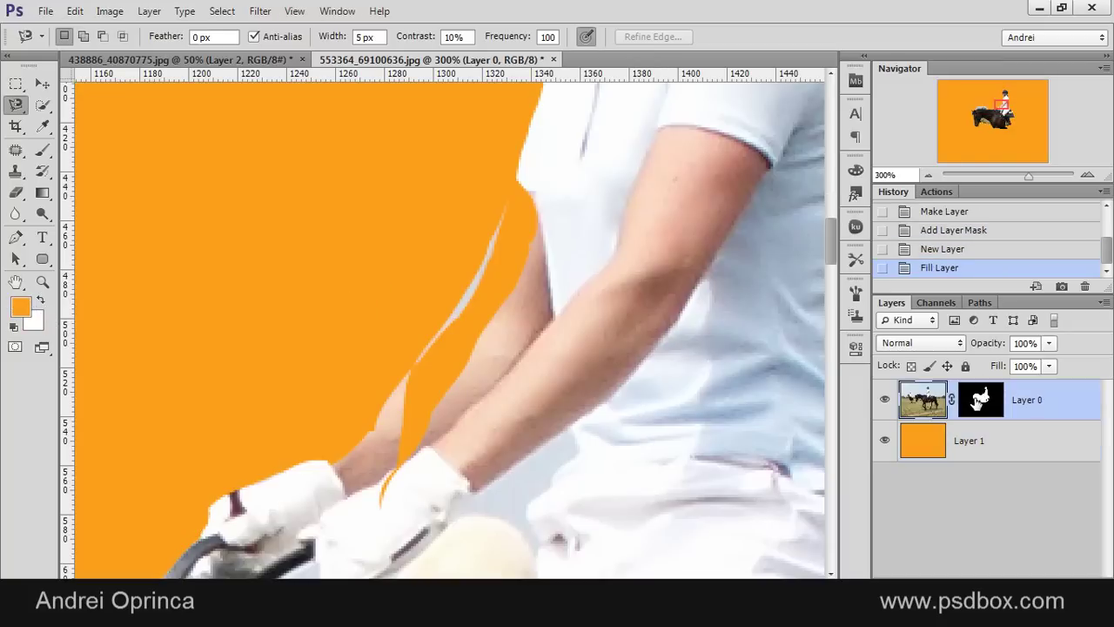
key("d")
key("b")
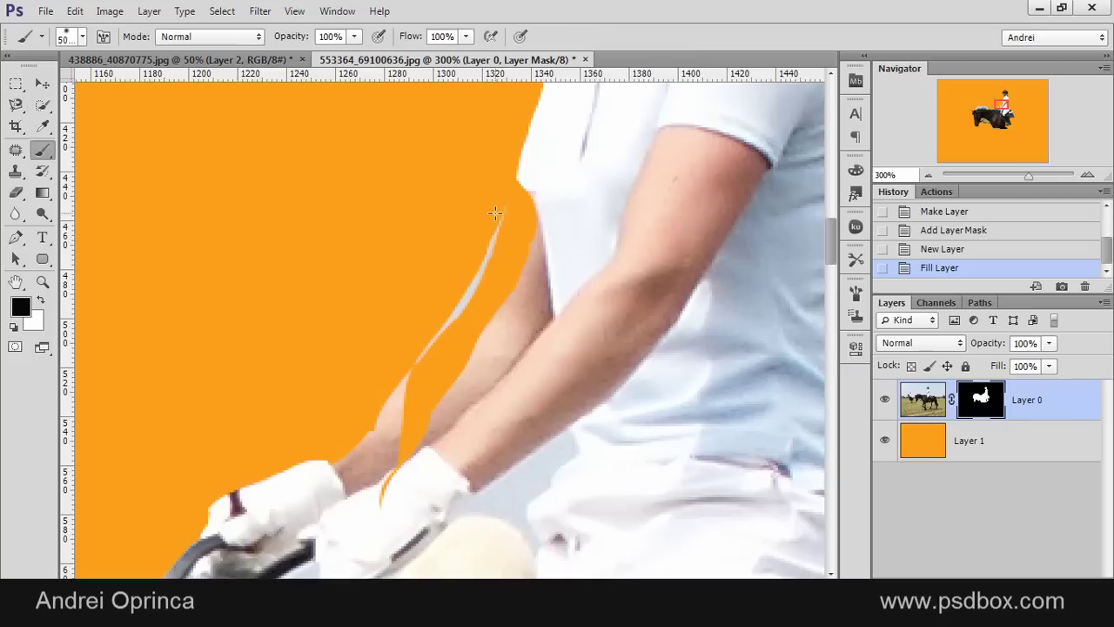
key("Tab")
key("Tab")
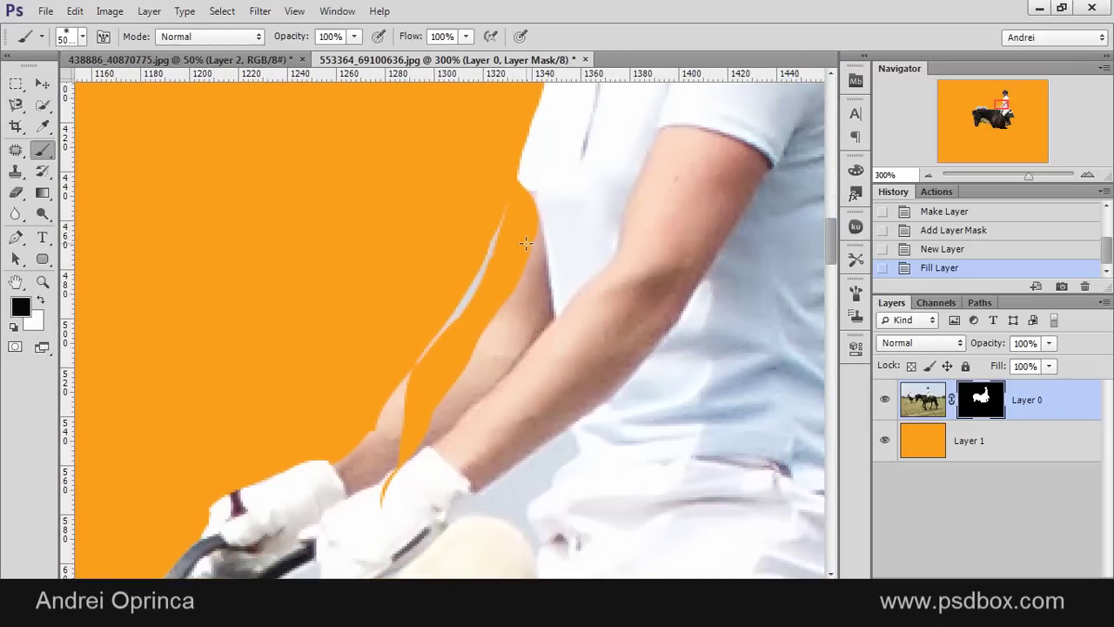
right_click(525, 243)
left_click_drag(580, 264, 581, 283)
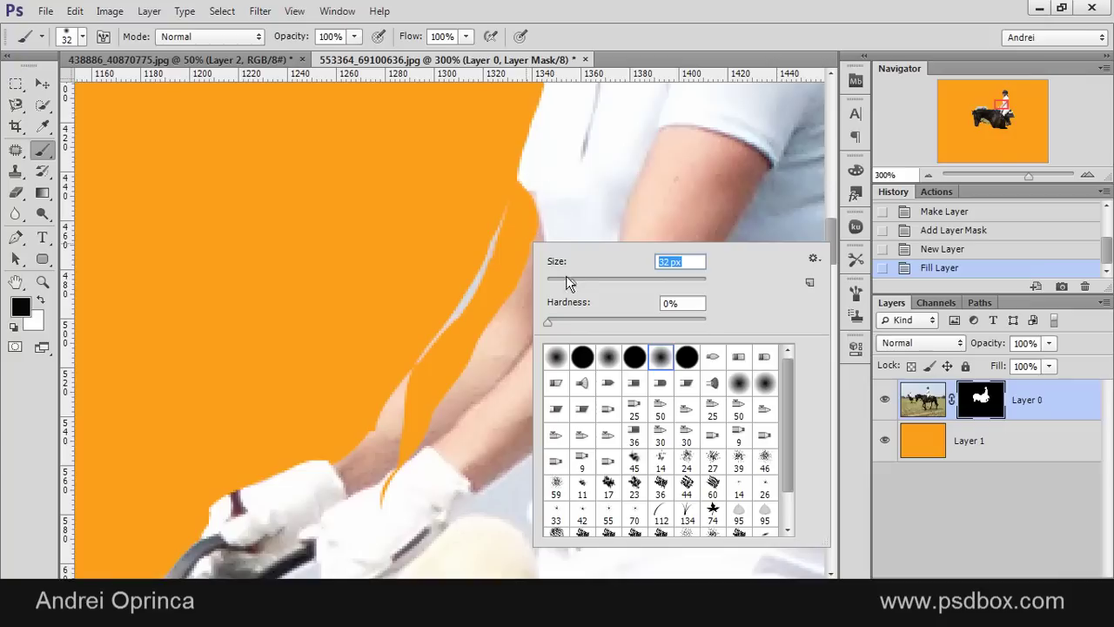
left_click_drag(552, 204, 478, 340)
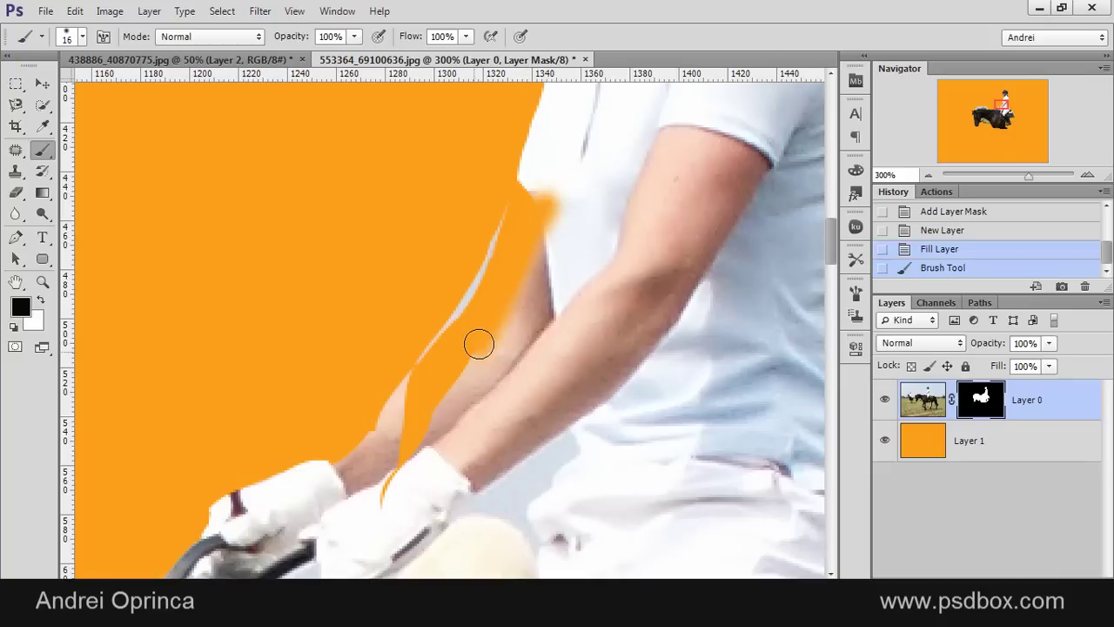
Paint the missing forearm and riding crop back into the mask with white, raising the brush hardness to 100%.
key("x")
mouse_move(547, 193)
left_mouse_down()
mouse_move(520, 259)
mouse_move(551, 157)
left_mouse_up()
right_click(554, 155)
left_click_drag(698, 235, 743, 236)
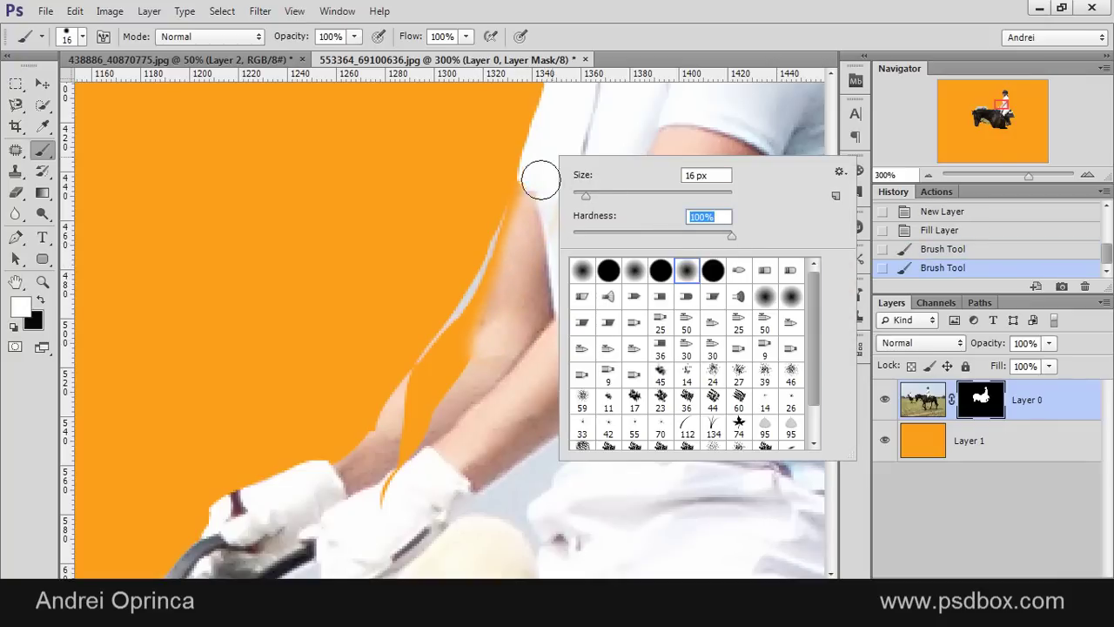
mouse_move(534, 183)
left_mouse_down()
mouse_move(507, 276)
mouse_move(442, 375)
mouse_move(483, 345)
mouse_move(392, 476)
mouse_move(451, 381)
mouse_move(430, 403)
mouse_move(464, 335)
mouse_move(328, 493)
mouse_move(358, 456)
mouse_move(249, 500)
mouse_move(222, 516)
mouse_move(221, 533)
mouse_move(250, 477)
mouse_move(232, 485)
mouse_move(215, 401)
mouse_move(240, 514)
mouse_move(201, 360)
mouse_move(216, 429)
left_mouse_up()
mouse_move(242, 509)
left_mouse_down()
mouse_move(228, 380)
mouse_move(336, 328)
left_mouse_up()
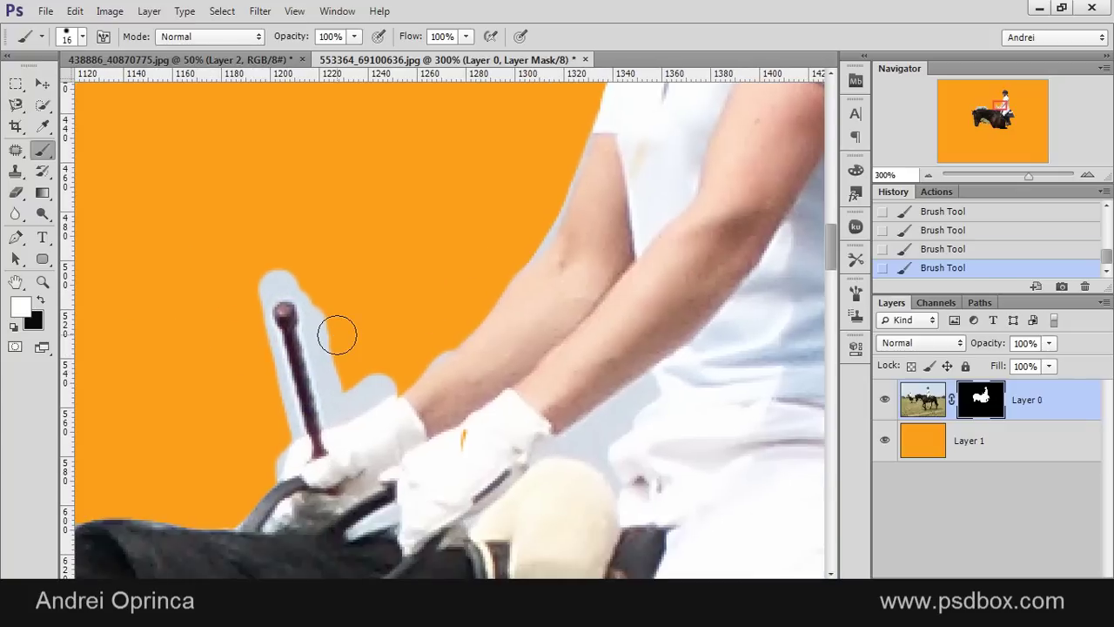
Mask out the sky above the riding crop's tip and along its outer side in black with an 8 px brush.
key("x")
key("bracketleft")
key("bracketleft")
key("bracketleft")
left_click_drag(291, 276, 261, 276)
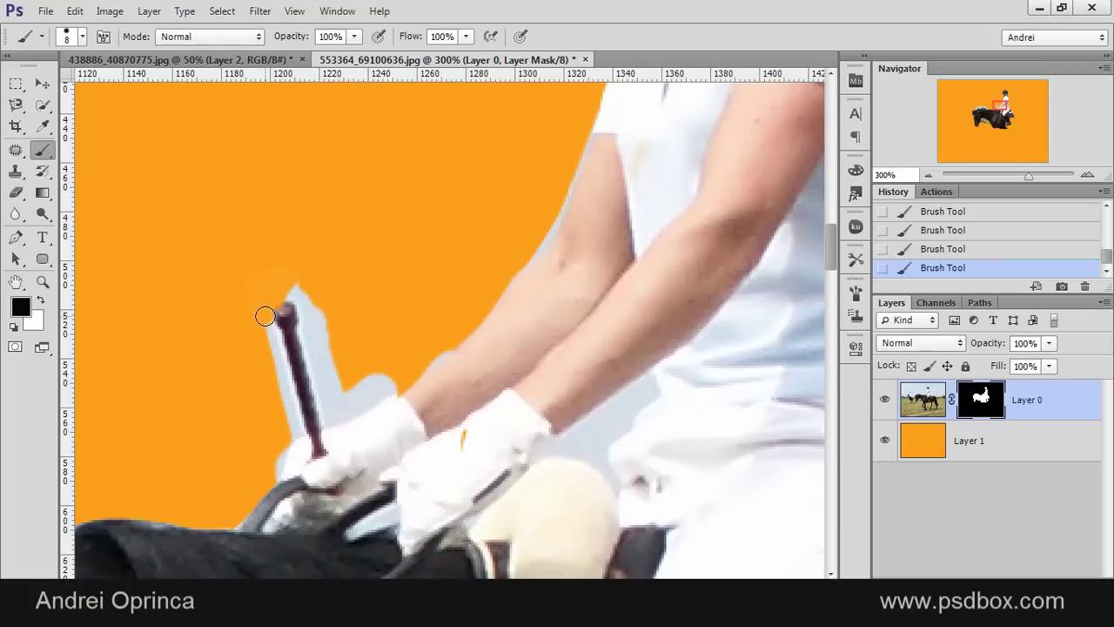
left_click_drag(265, 315, 272, 334)
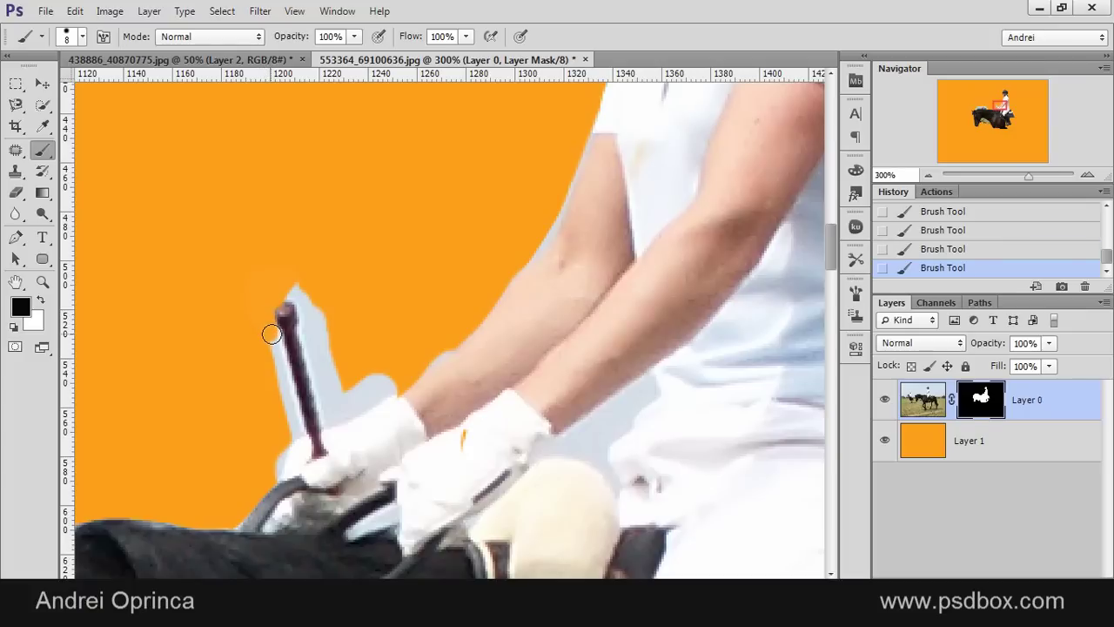
left_click(297, 433, "shift")
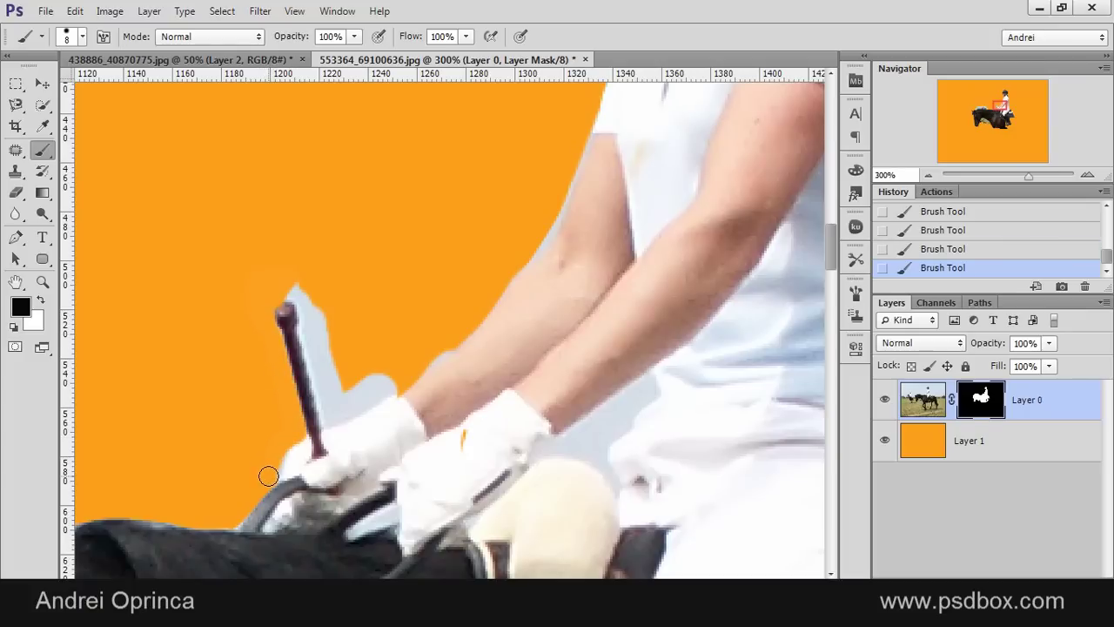
Mask out the remaining sky between the riding crop and glove and along the far forearm in black with the 8 px brush.
mouse_move(285, 293)
left_mouse_down()
mouse_move(315, 307)
mouse_move(315, 338)
mouse_move(301, 292)
mouse_move(324, 339)
left_mouse_up()
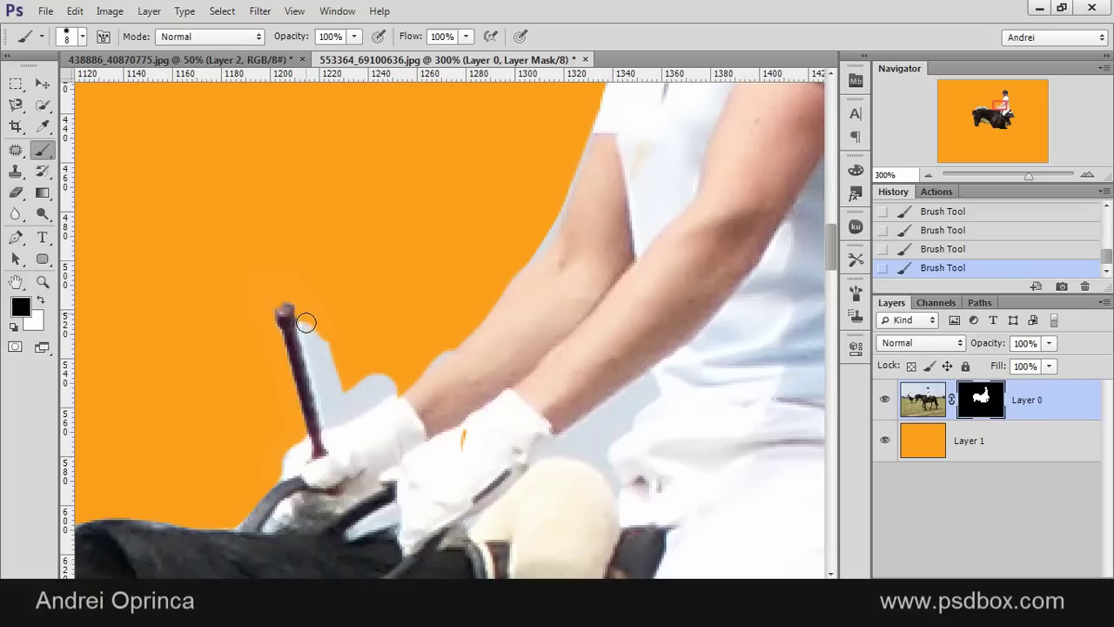
left_click(305, 324)
left_click(307, 328)
left_click(326, 421, "shift")
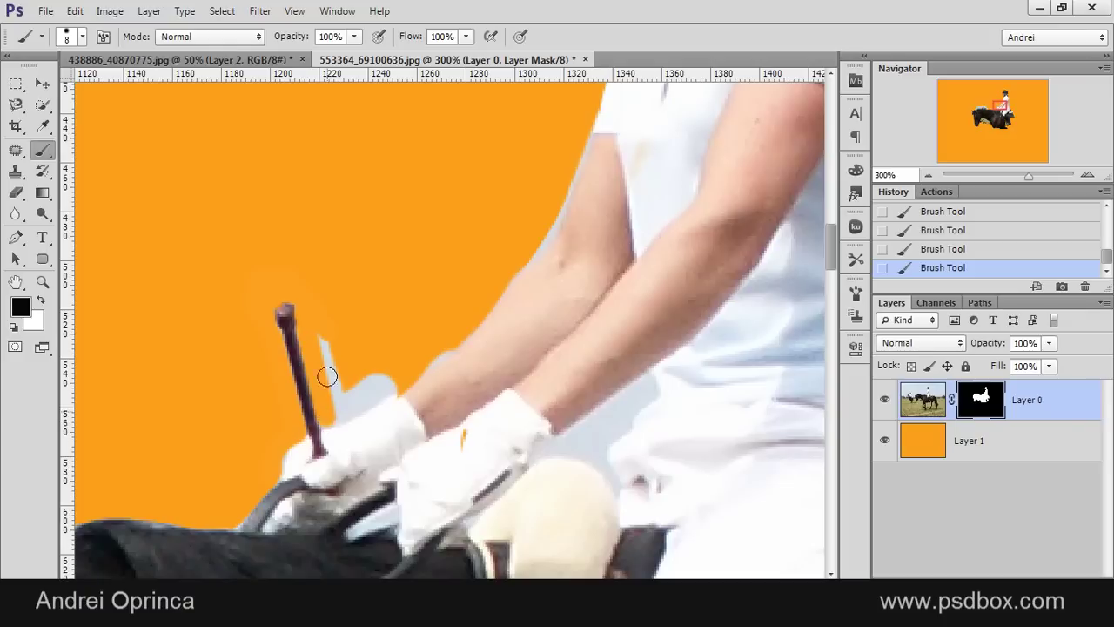
mouse_move(329, 355)
left_mouse_down()
mouse_move(335, 413)
mouse_move(400, 382)
mouse_move(362, 386)
mouse_move(397, 383)
left_mouse_up()
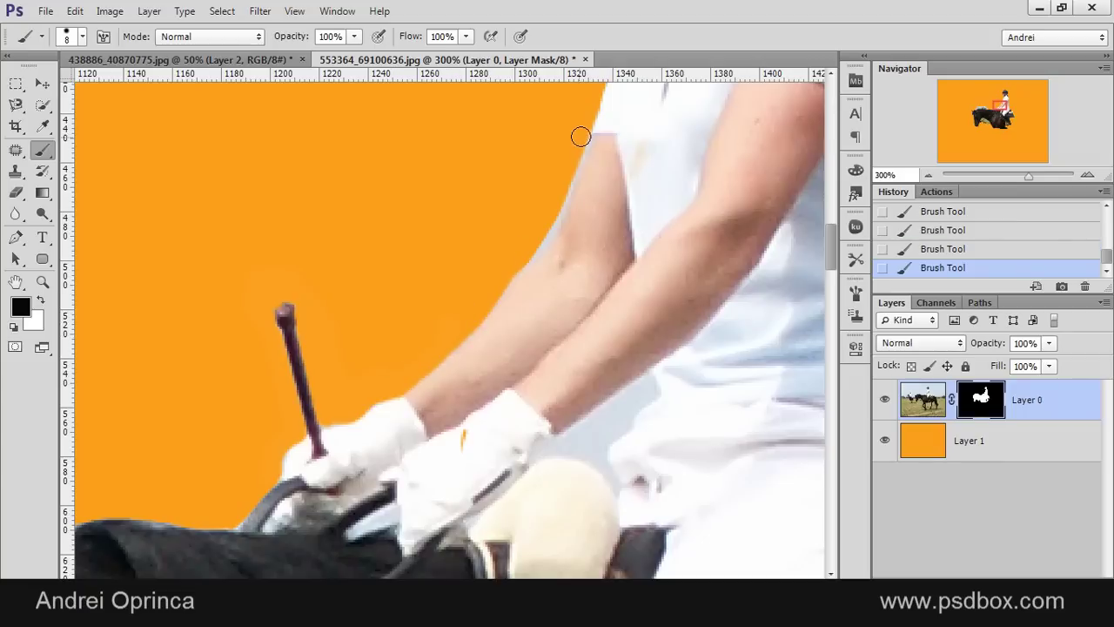
mouse_move(581, 131)
left_mouse_down()
mouse_move(544, 231)
mouse_move(493, 280)
left_mouse_up()
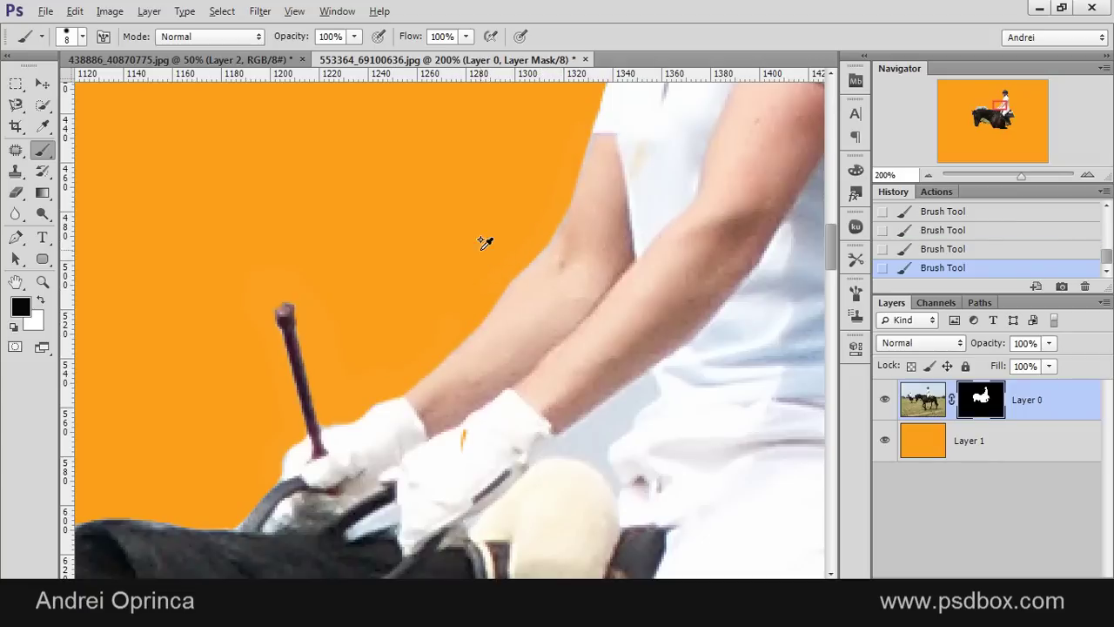
Mask out the sky gap between the rider's neck and ponytail in black, reducing the brush to 5 px and finally 2 px.
scroll(485, 242, "down", 3)
scroll(574, 139, "up", 6)
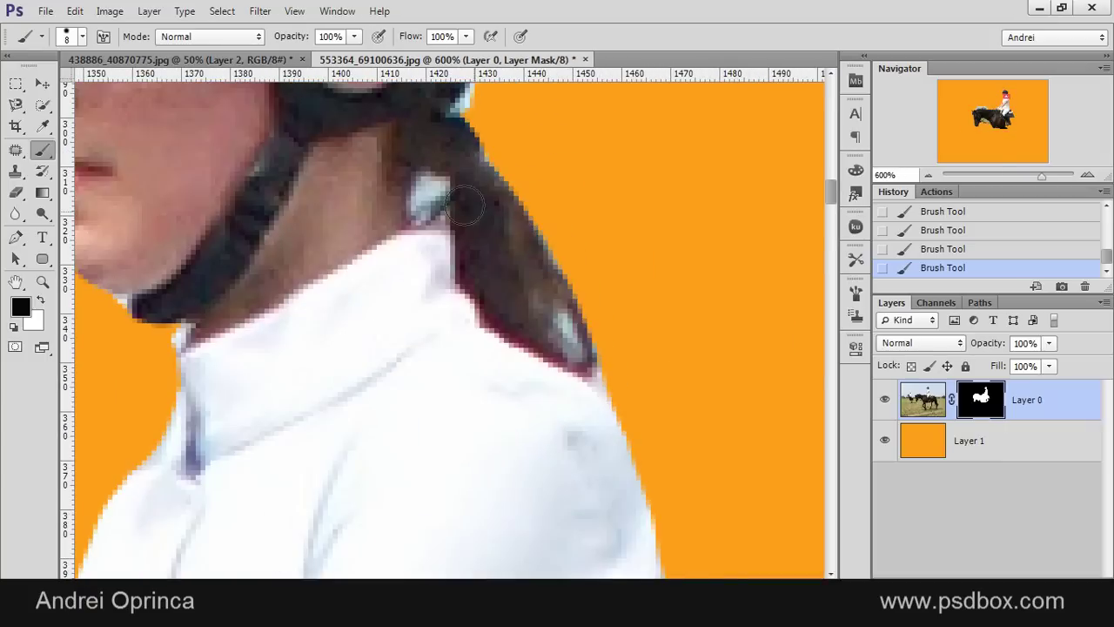
key("bracketleft")
key("bracketleft")
key("bracketleft")
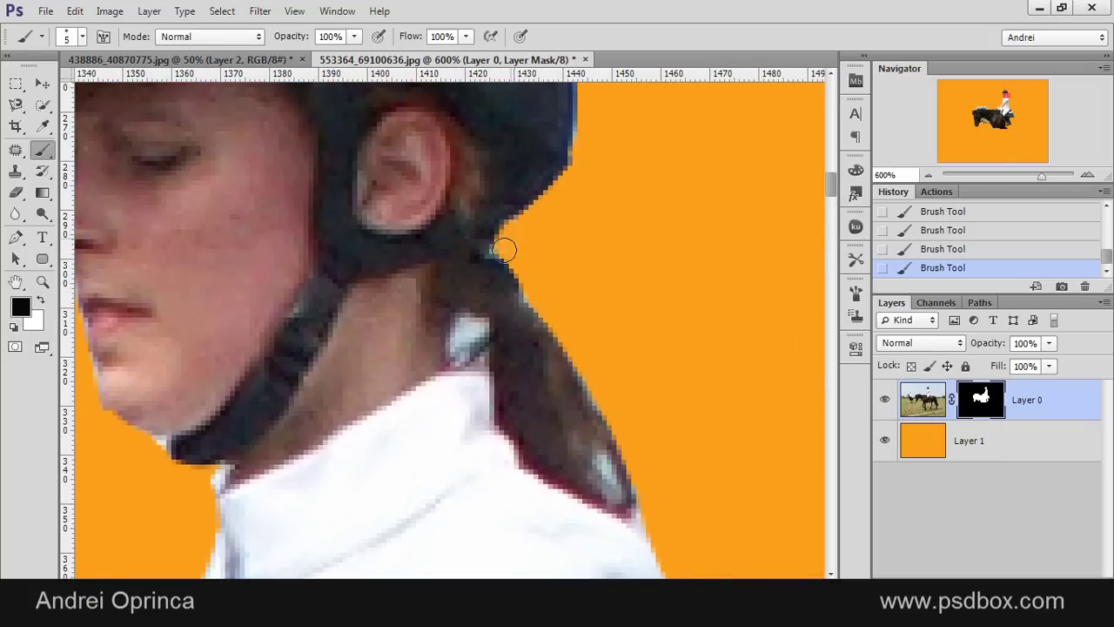
mouse_move(479, 324)
left_mouse_down()
mouse_move(451, 356)
mouse_move(468, 334)
left_mouse_up()
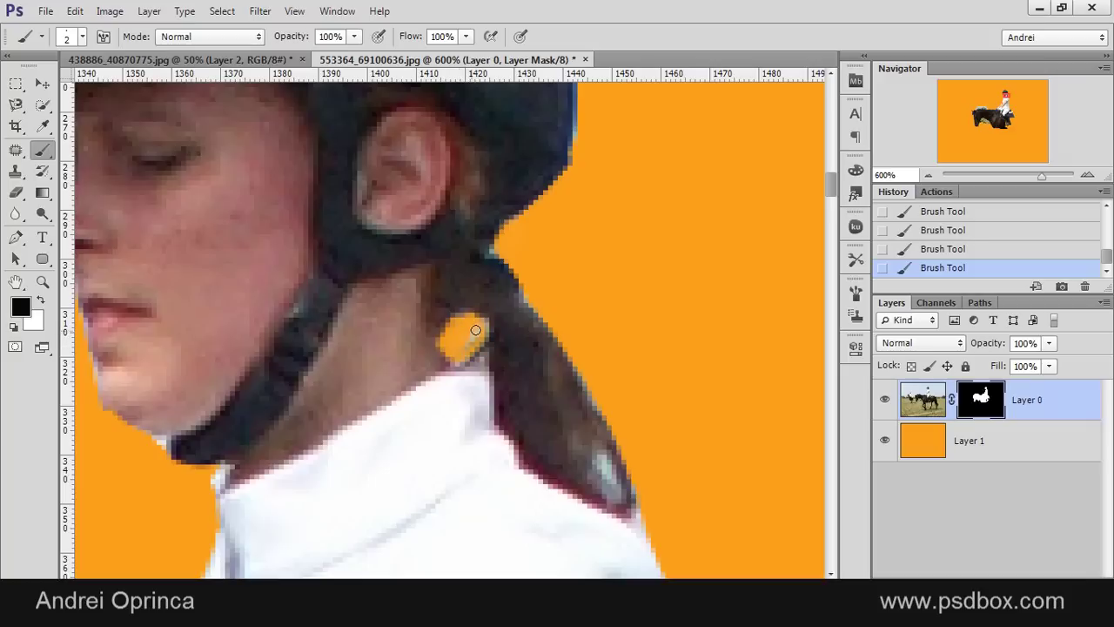
key("x")
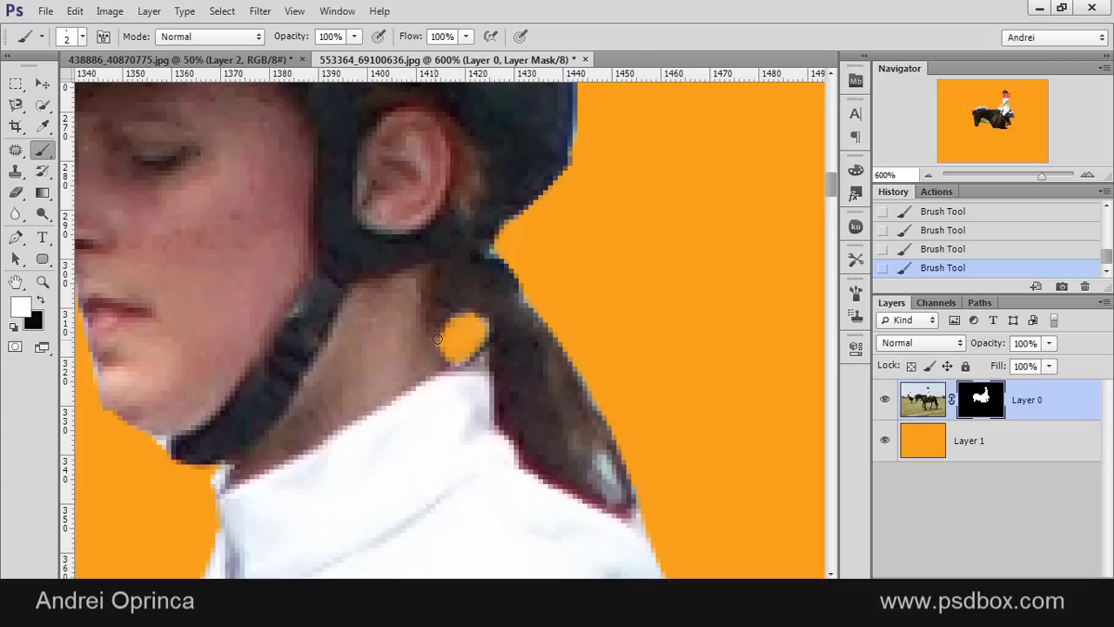
scroll(420, 326, "down", 3)
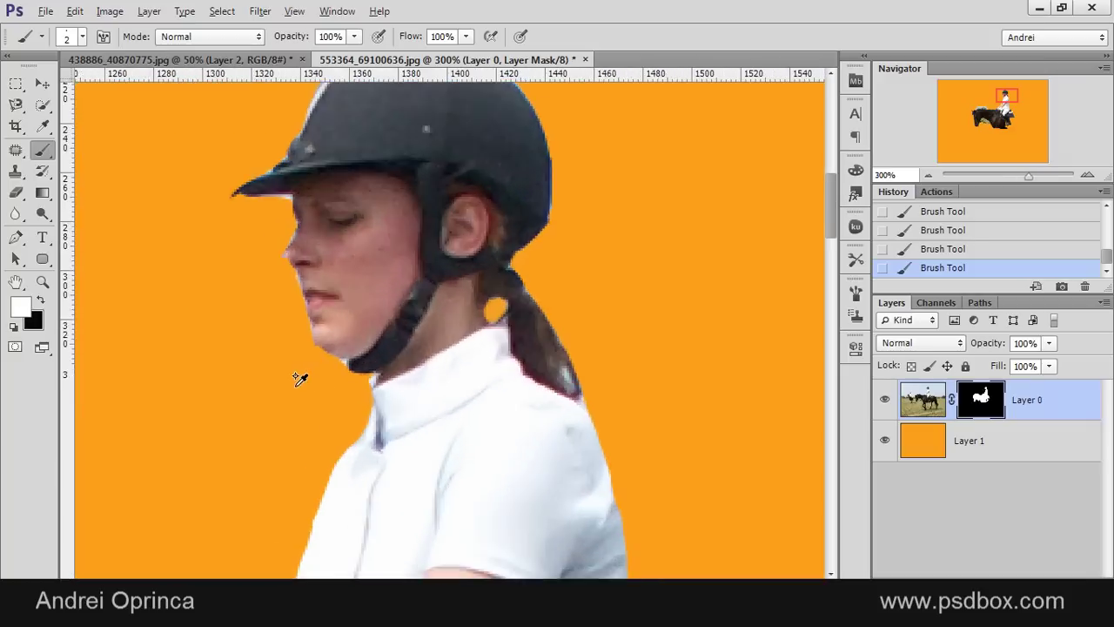
scroll(355, 368, "up", 3)
left_click_drag(331, 346, 369, 338)
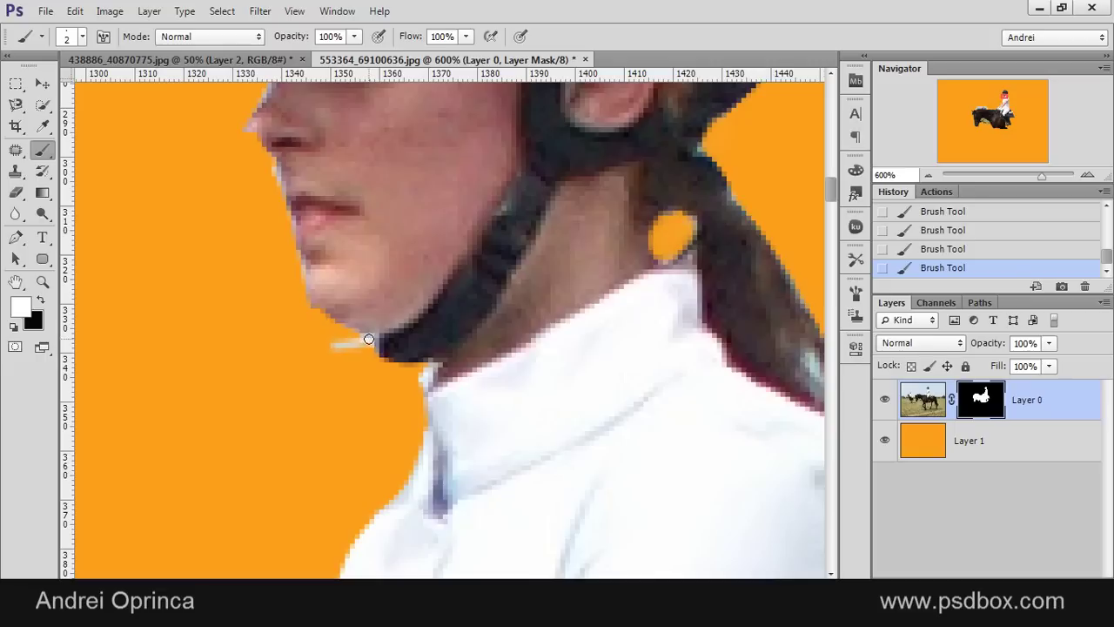
key("ctrl+z")
key("x")
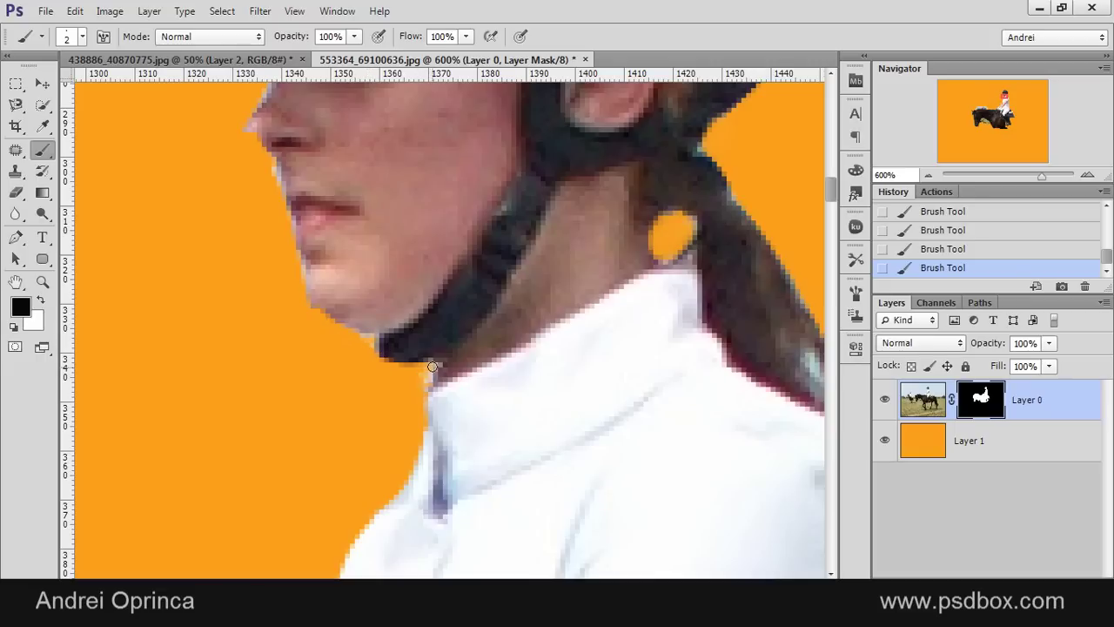
Restore the edge of the rider's nose and lips in white with a 5 px brush and trim the sky along the face in black.
left_click_drag(308, 336, 398, 416)
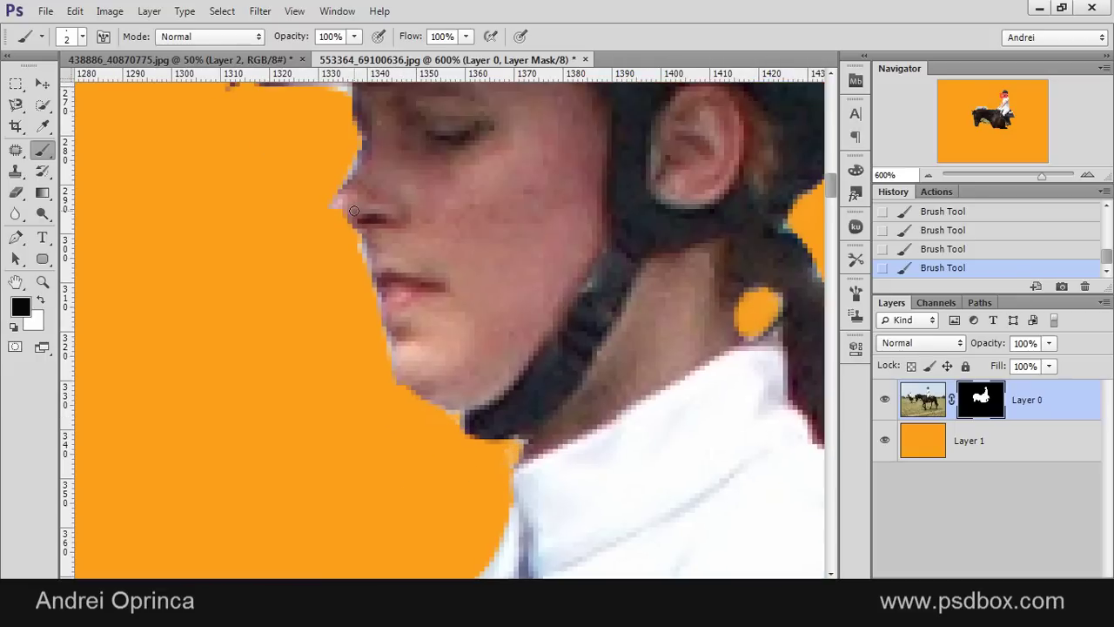
key("x")
key("bracketright")
key("bracketright")
mouse_move(361, 248)
left_mouse_down()
mouse_move(339, 195)
mouse_move(346, 254)
mouse_move(343, 218)
mouse_move(401, 375)
mouse_move(389, 333)
mouse_move(393, 444)
mouse_move(354, 240)
mouse_move(344, 252)
mouse_move(324, 238)
mouse_move(316, 208)
mouse_move(349, 144)
mouse_move(329, 163)
mouse_move(344, 151)
mouse_move(340, 177)
mouse_move(353, 152)
mouse_move(317, 233)
left_mouse_up()
key("x")
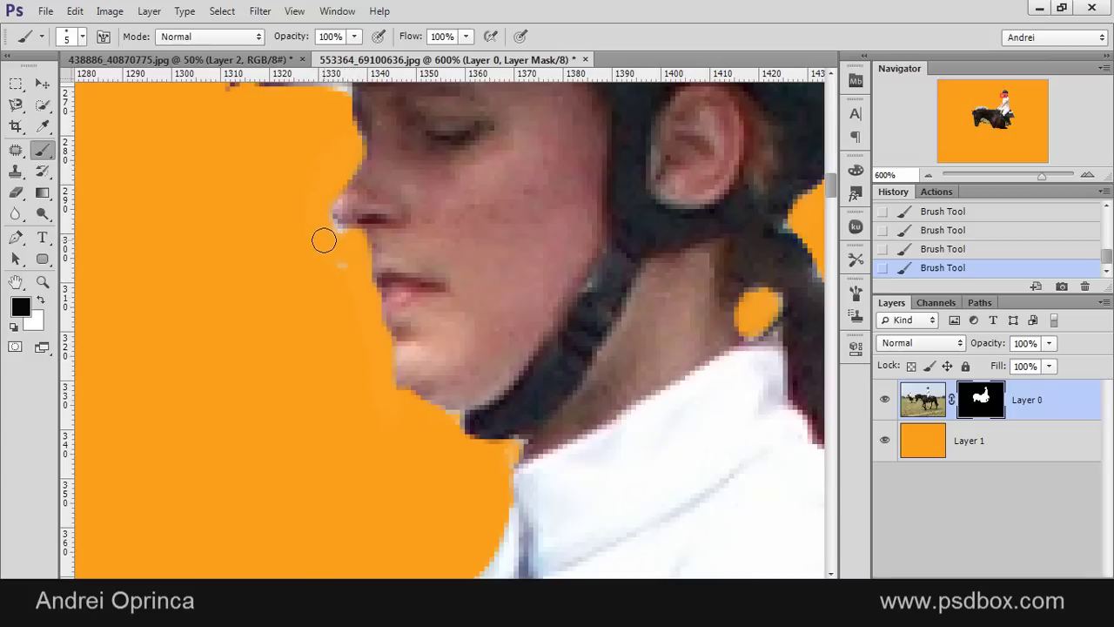
left_click_drag(334, 274, 368, 403)
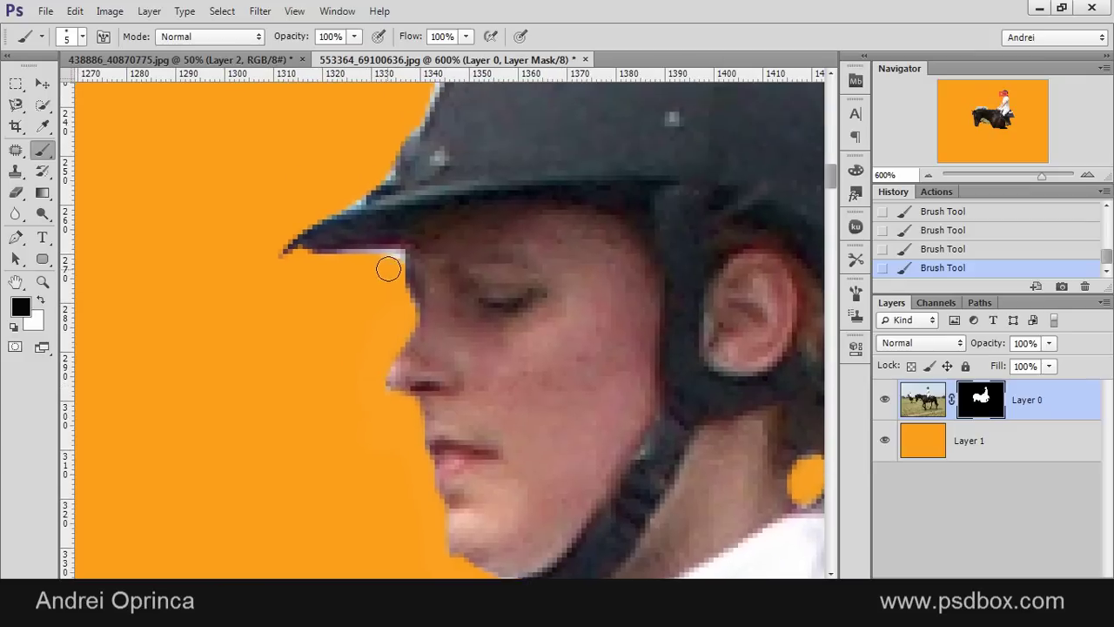
Refine the mask around the helmet's visor, restoring its tip in white and trimming the surrounding sky in black with the 5 px brush.
mouse_move(389, 269)
left_mouse_down()
mouse_move(317, 266)
mouse_move(374, 328)
left_mouse_up()
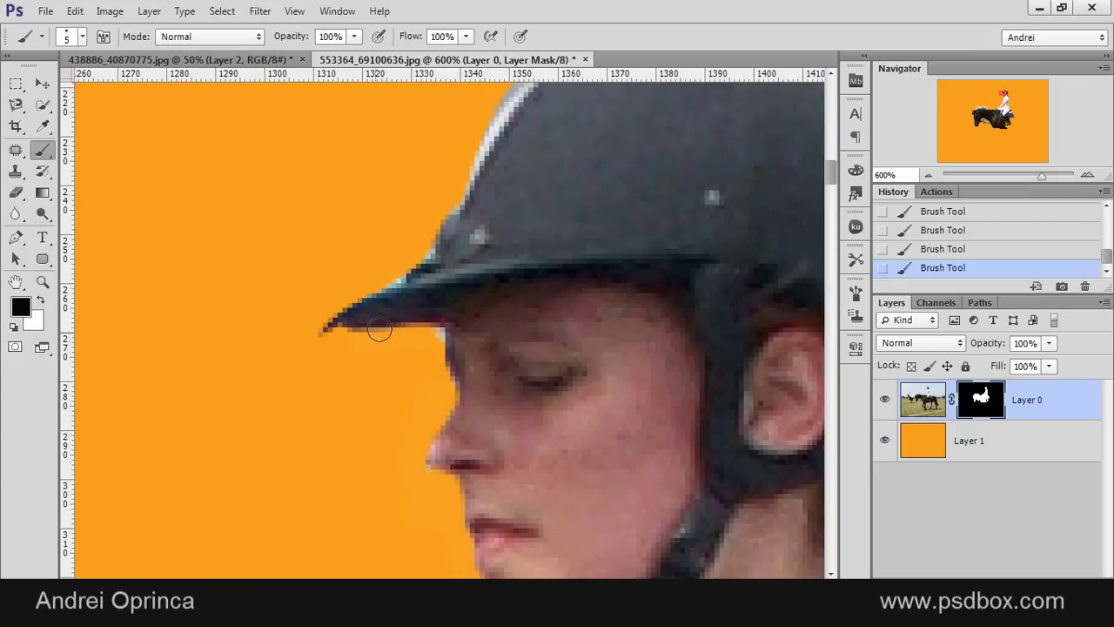
key("x")
mouse_move(408, 277)
left_mouse_down()
mouse_move(378, 289)
mouse_move(303, 326)
left_mouse_up()
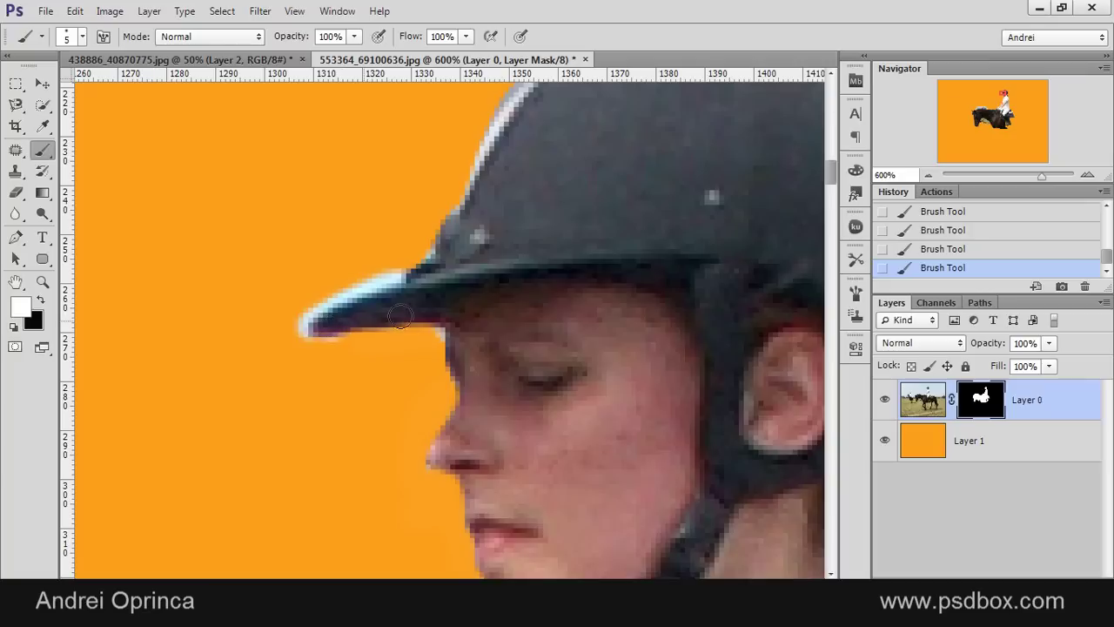
key("x")
mouse_move(404, 265)
left_mouse_down()
mouse_move(313, 307)
mouse_move(283, 360)
left_mouse_up()
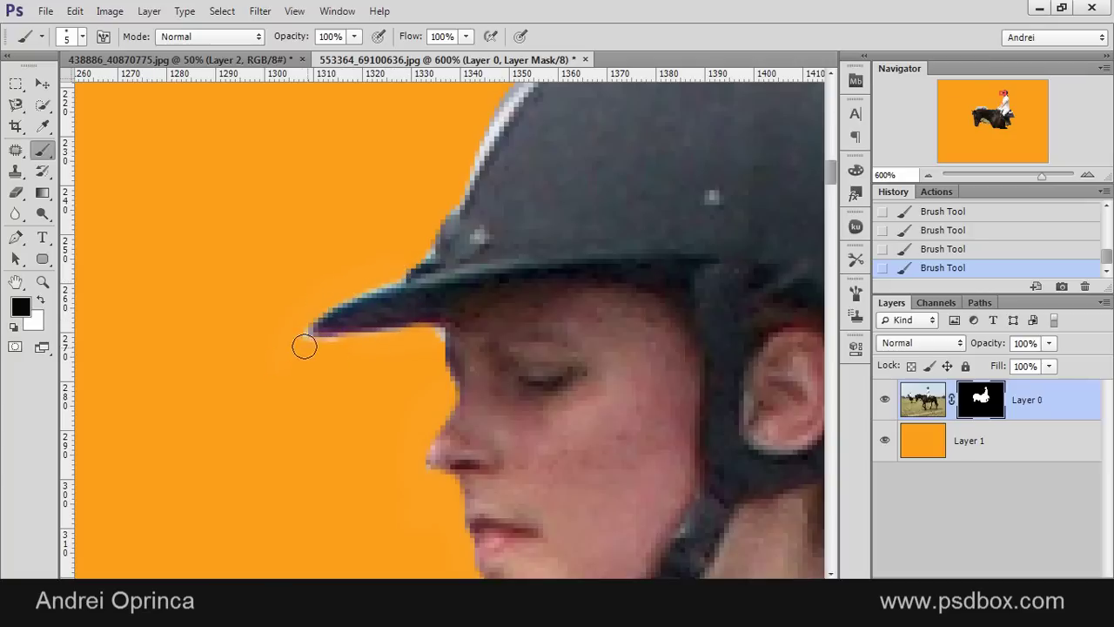
Mask out the light fringe along the front and upper edge of the helmet in black with the 5 px brush.
left_click_drag(316, 222, 268, 400)
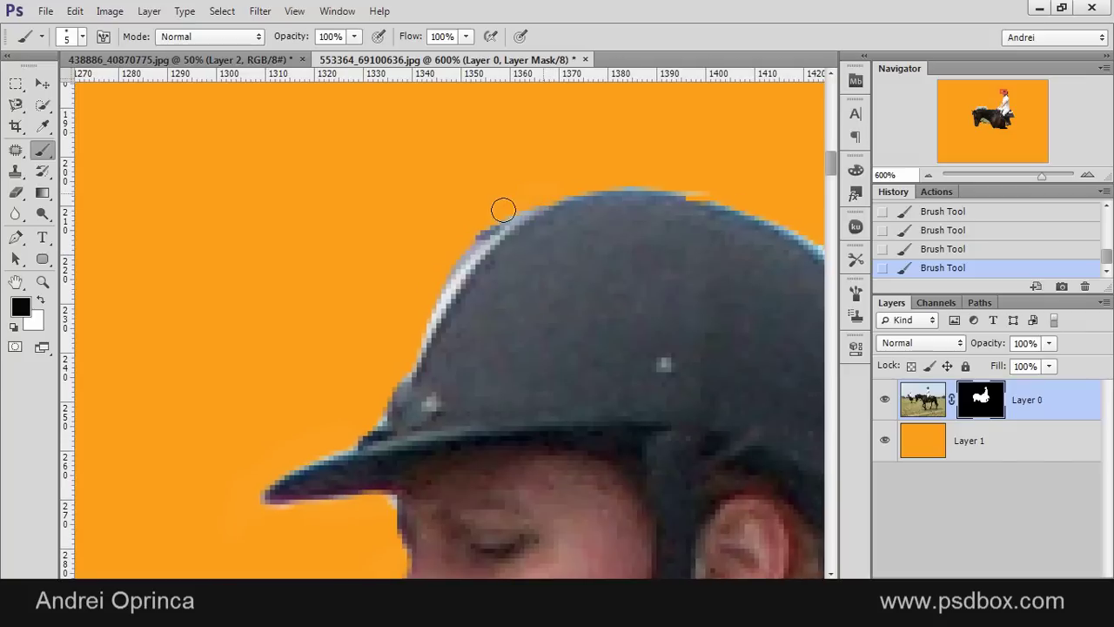
mouse_move(430, 308)
left_mouse_down()
mouse_move(549, 198)
mouse_move(491, 231)
mouse_move(402, 370)
left_mouse_up()
scroll(661, 322, "down", 3)
scroll(787, 279, "up", 3)
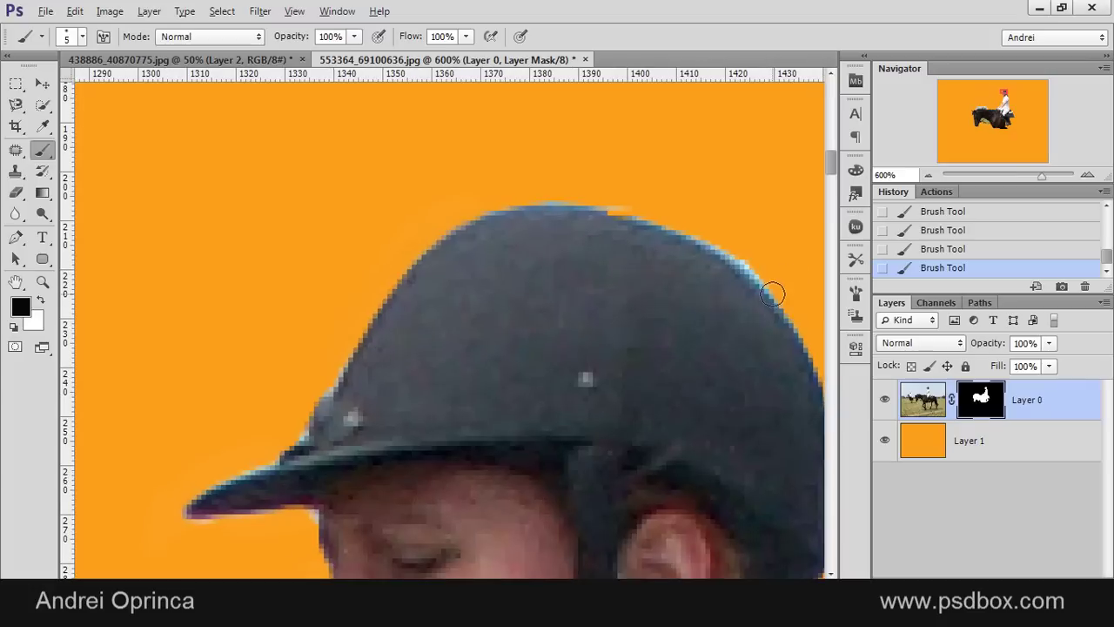
Select the large grass area between the reins and the horse's chest with the Magic Wand, fill it black on Layer 0's mask, and deselect.
scroll(395, 342, "down", 5)
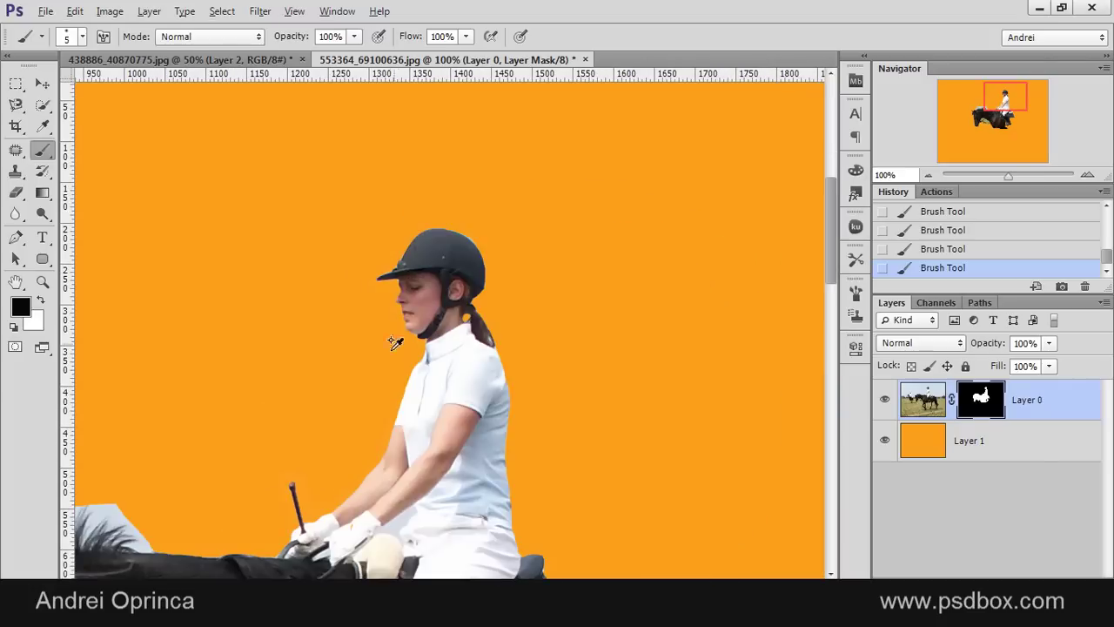
left_click_drag(525, 380, 743, 164)
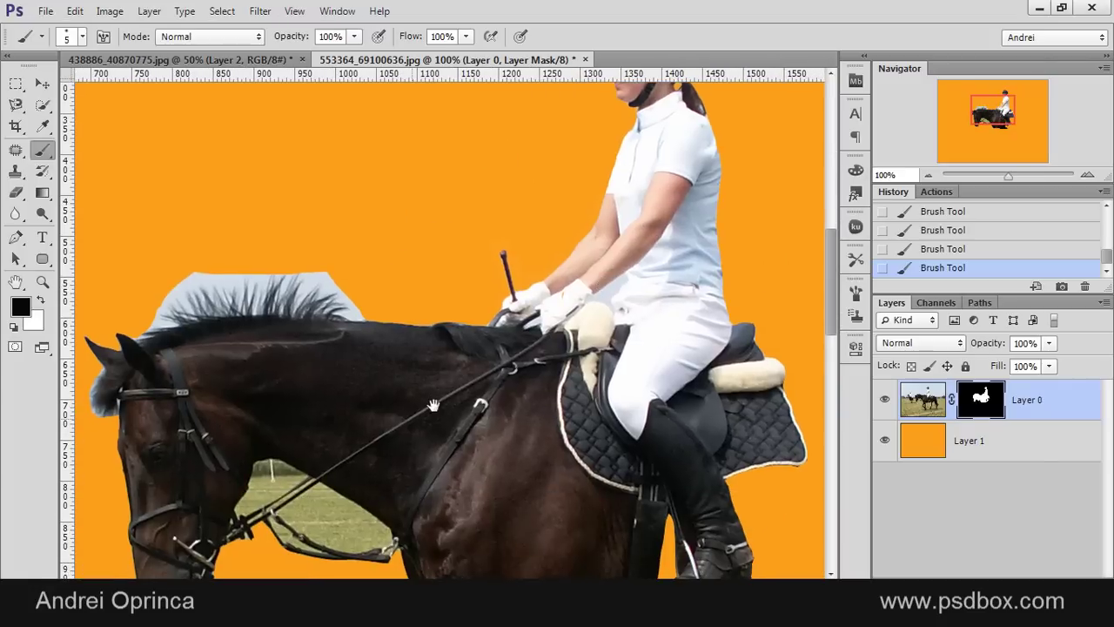
left_click_drag(434, 405, 548, 300)
scroll(455, 410, "up", 3)
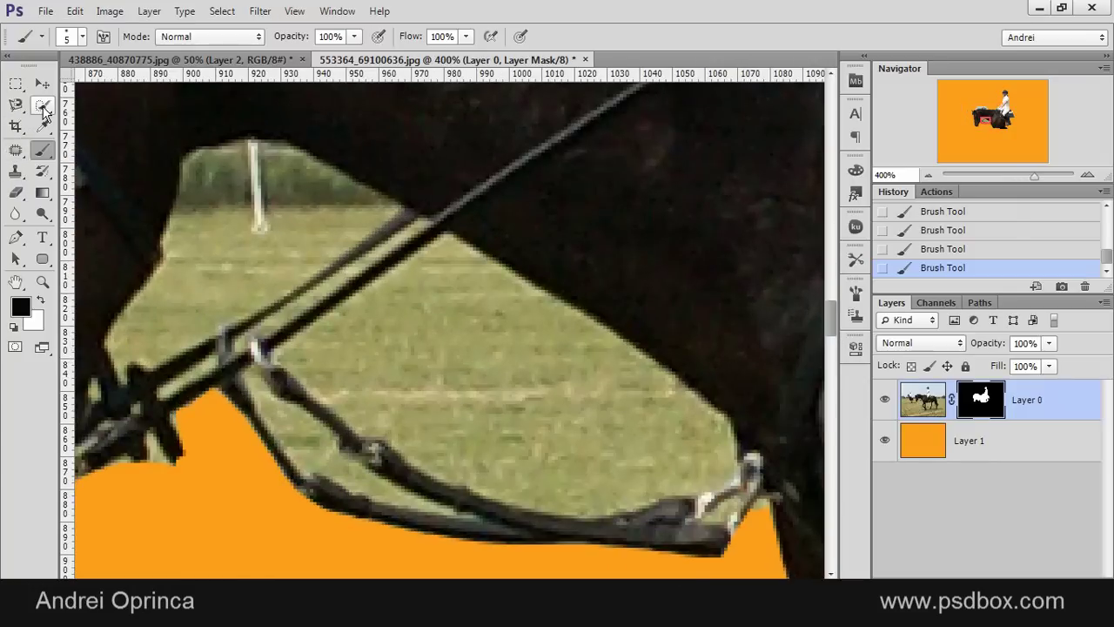
left_click_drag(43, 111, 112, 124)
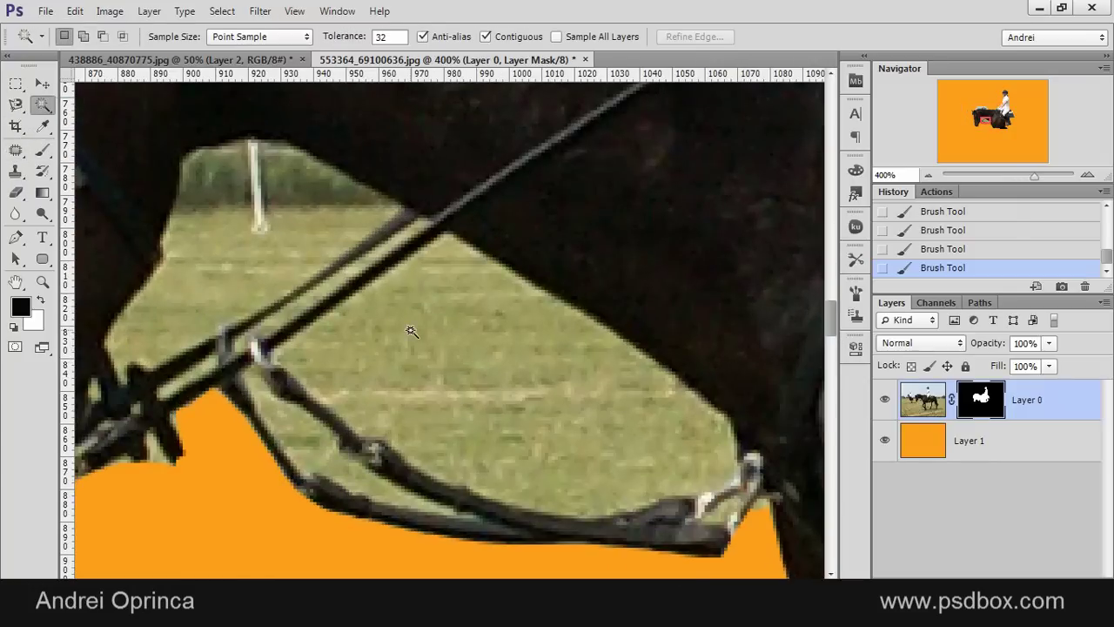
left_click(425, 339)
left_click(471, 393, "shift")
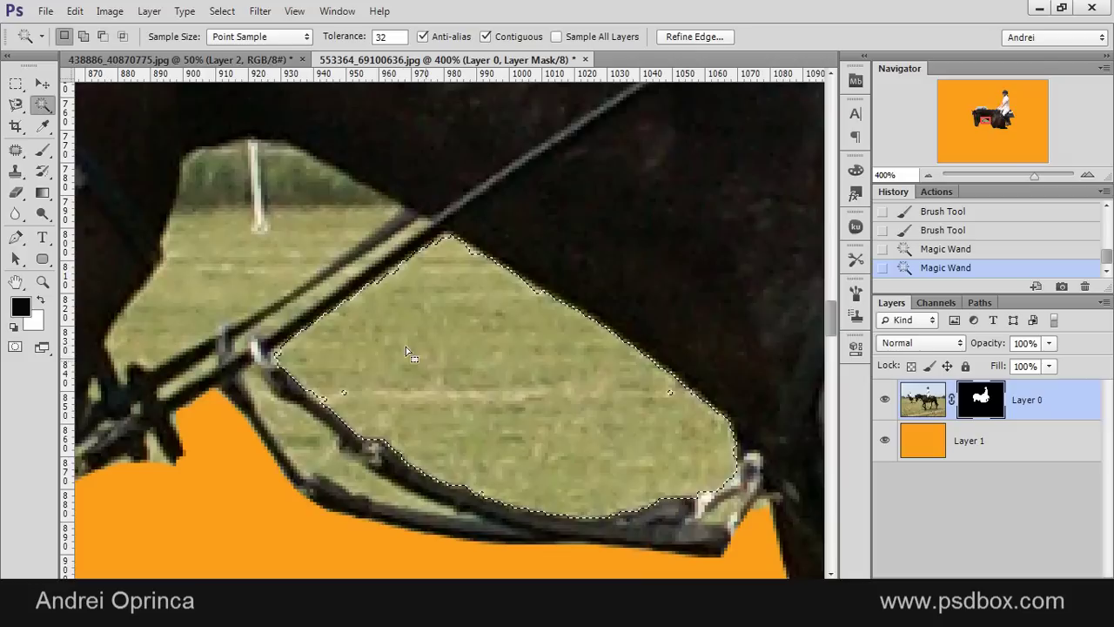
key("ctrl+d")
key("ctrl+z")
key("alt+BackSpace")
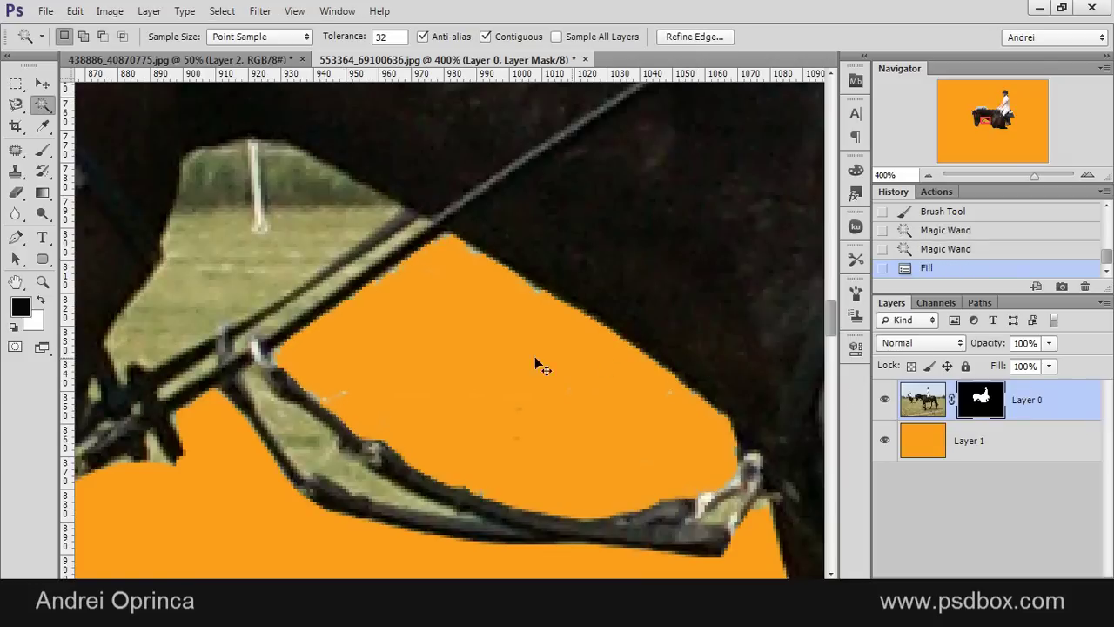
key("ctrl+d")
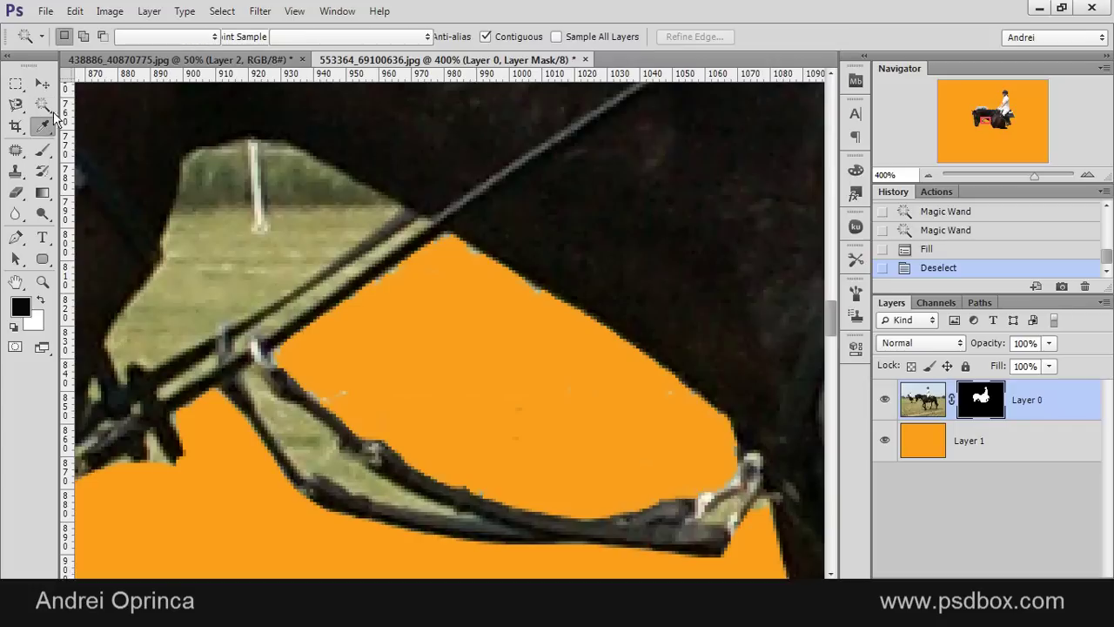
Select the grass patch above the reins with the Quick Selection tool, leaving out the narrow strip between the two reins.
left_click(42, 127)
left_click(42, 104)
left_click(131, 101)
left_click_drag(241, 258, 322, 258)
key("[")
key("[")
key("[")
key("[")
key("[")
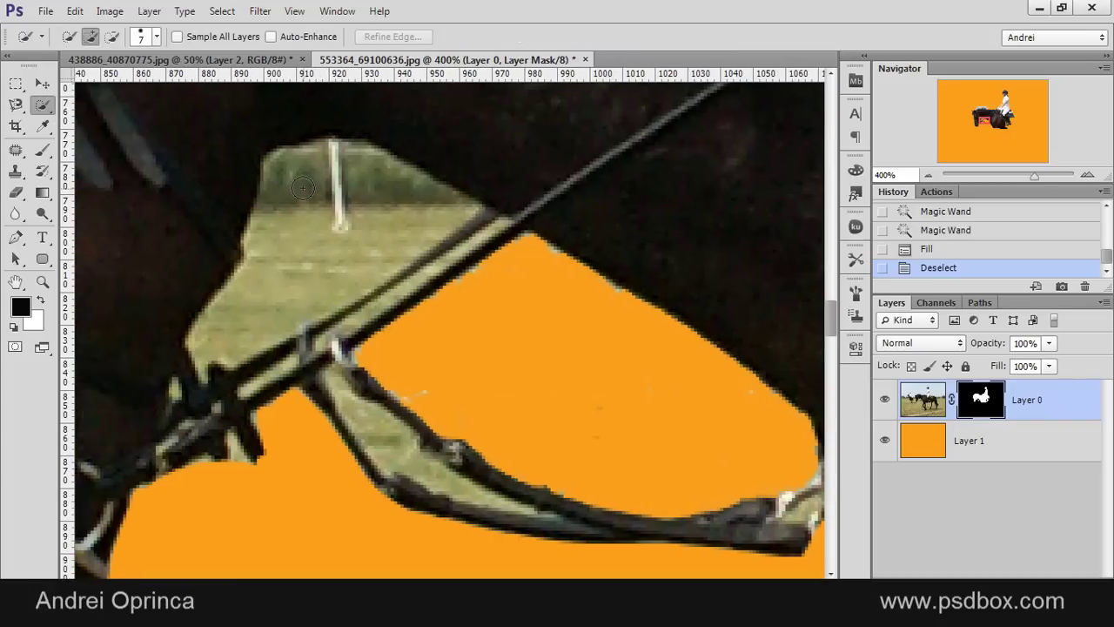
mouse_move(306, 168)
left_mouse_down()
mouse_move(254, 281)
mouse_move(305, 340)
left_mouse_up()
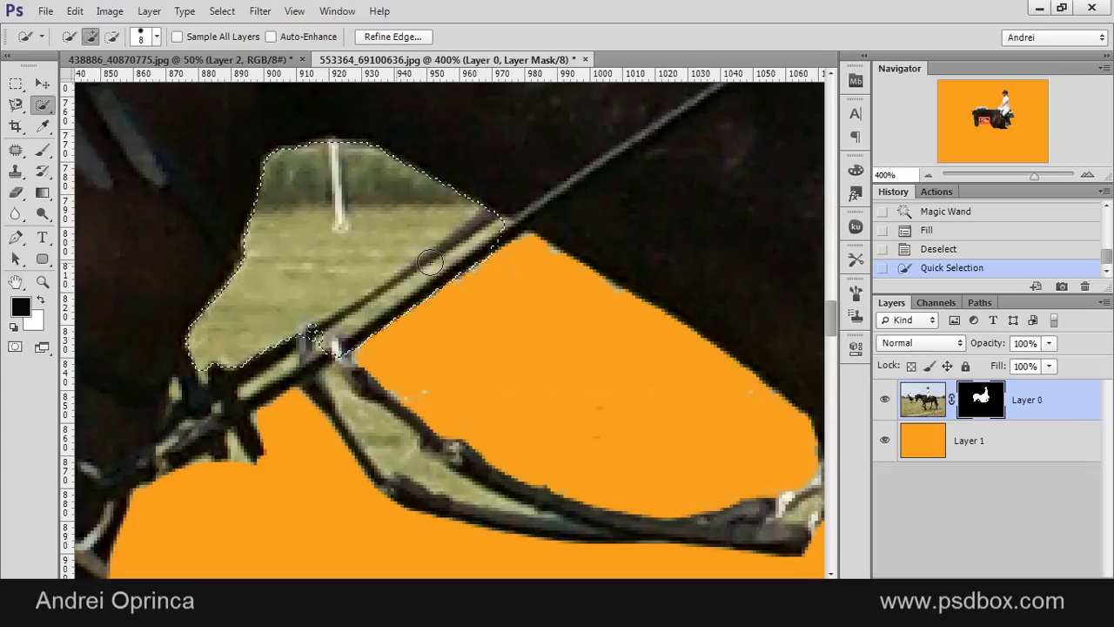
mouse_move(500, 244)
left_mouse_down()
mouse_move(370, 329)
mouse_move(339, 335)
mouse_move(370, 304)
left_mouse_up()
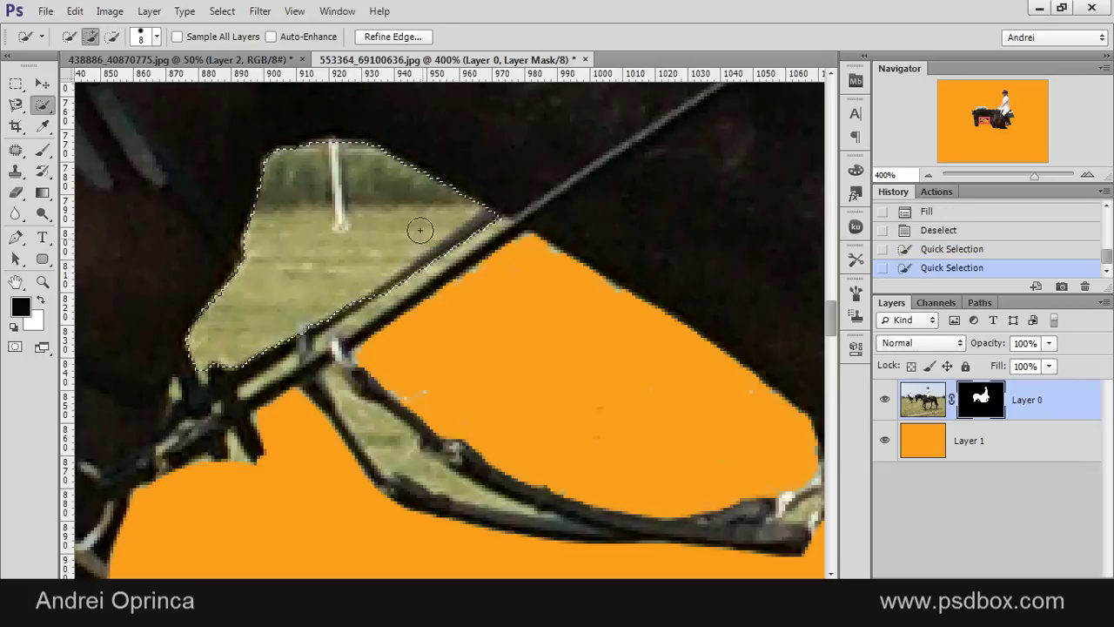
Exclude the upper rein from the selection with a 6 px brush, fill the selected grass black on Layer 0's mask, and deselect.
key("bracketleft")
key("bracketleft")
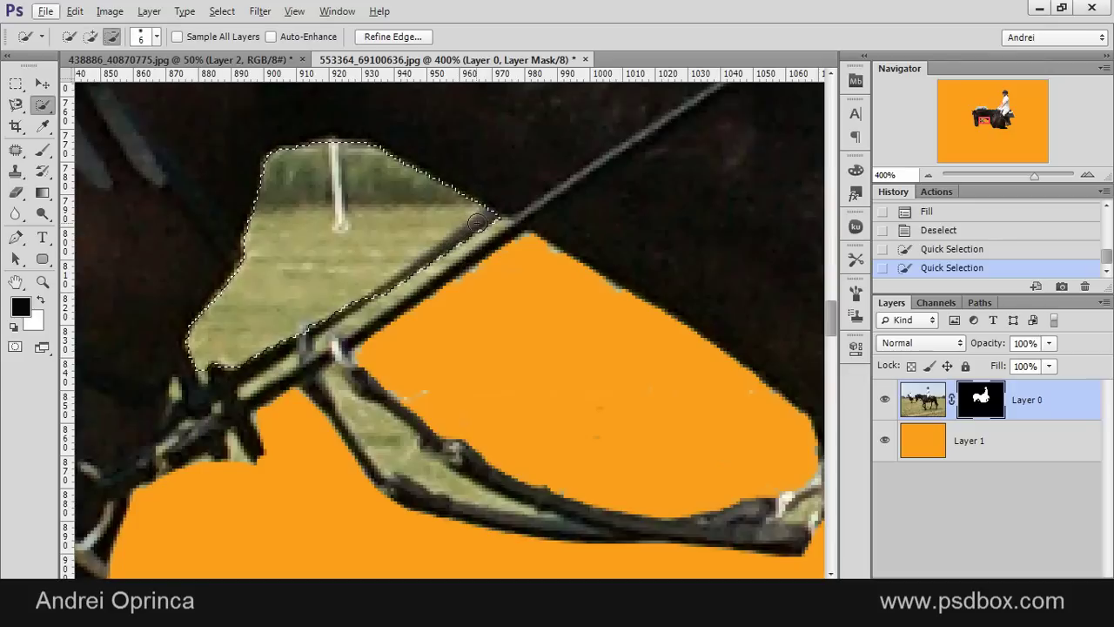
left_click_drag(484, 217, 364, 300)
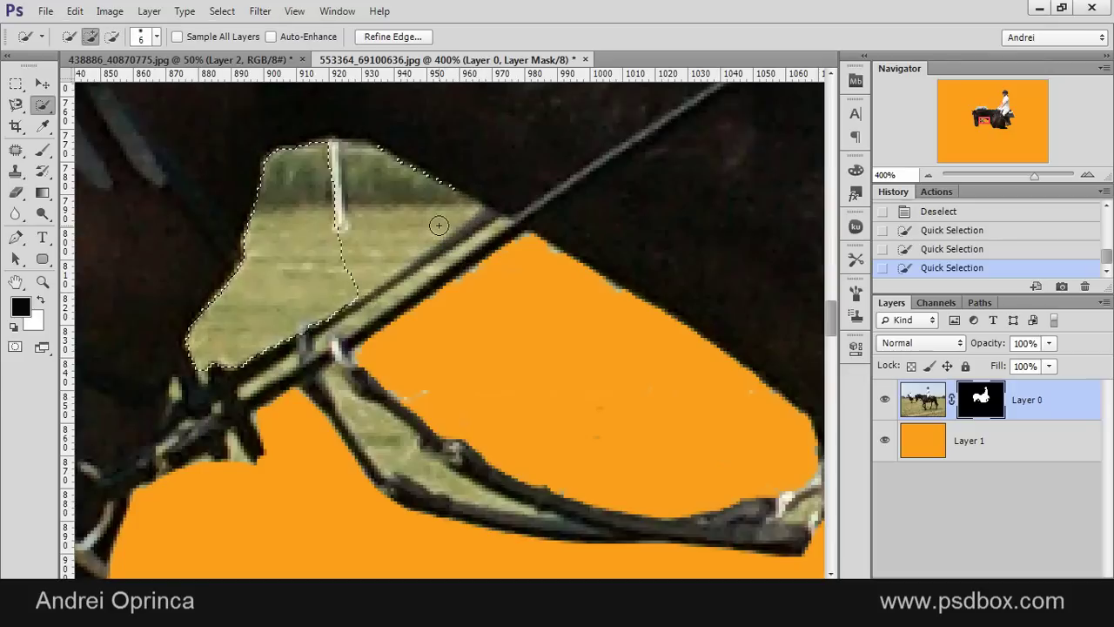
mouse_move(380, 220)
left_mouse_down()
mouse_move(358, 189)
mouse_move(369, 165)
left_mouse_up()
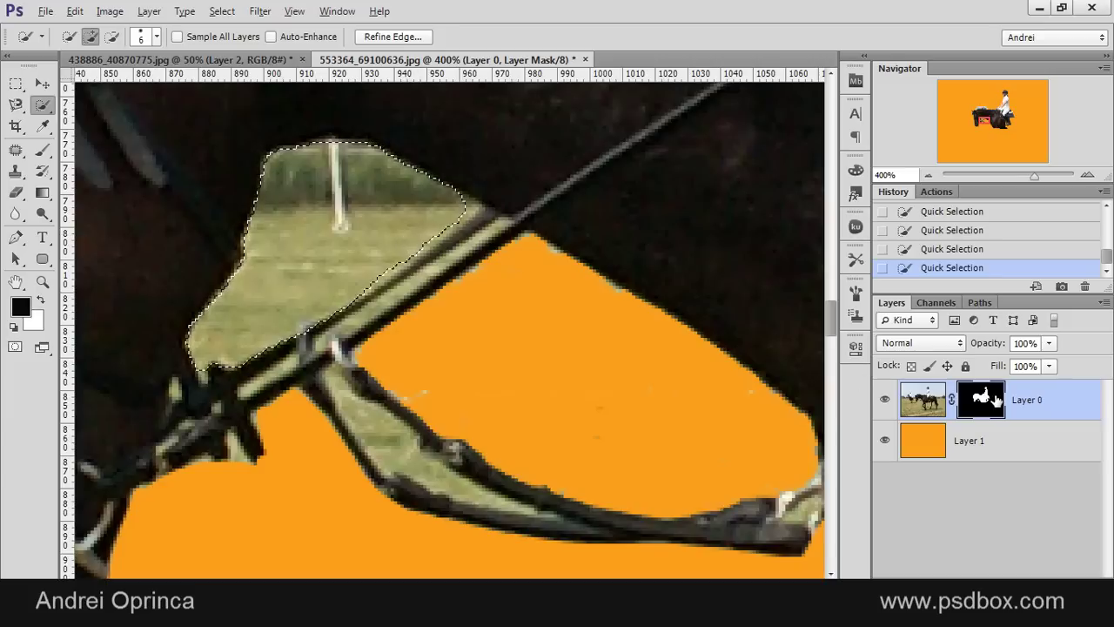
key("alt+BackSpace")
key("ctrl+d")
Switch to the ostrich document 438886_40870775.jpg.
scroll(436, 460, "down", 2)
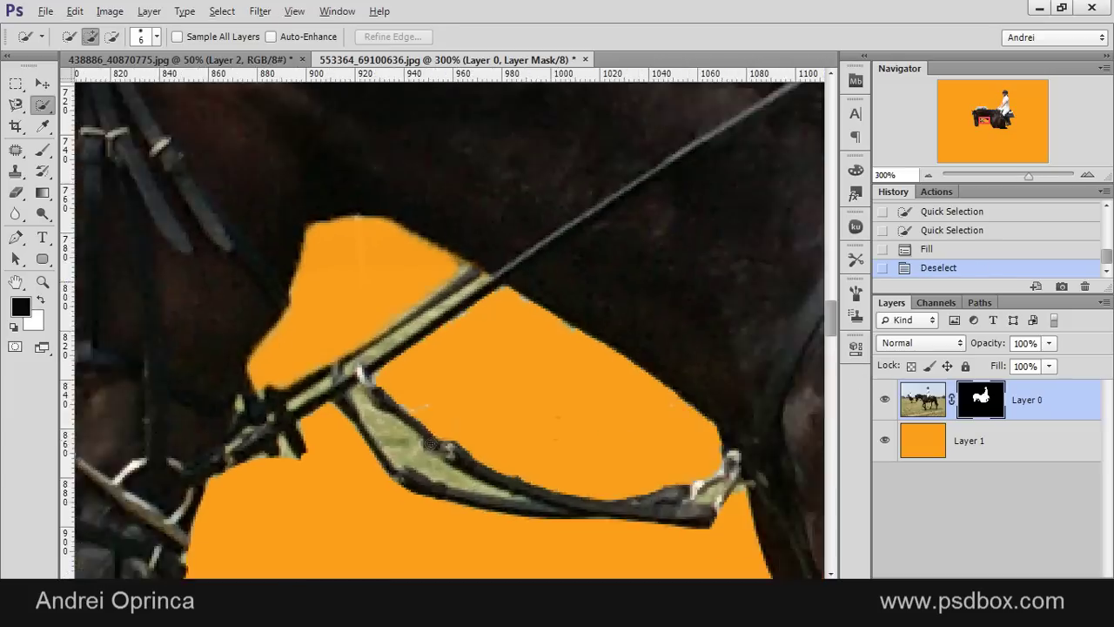
scroll(432, 476, "up", 2)
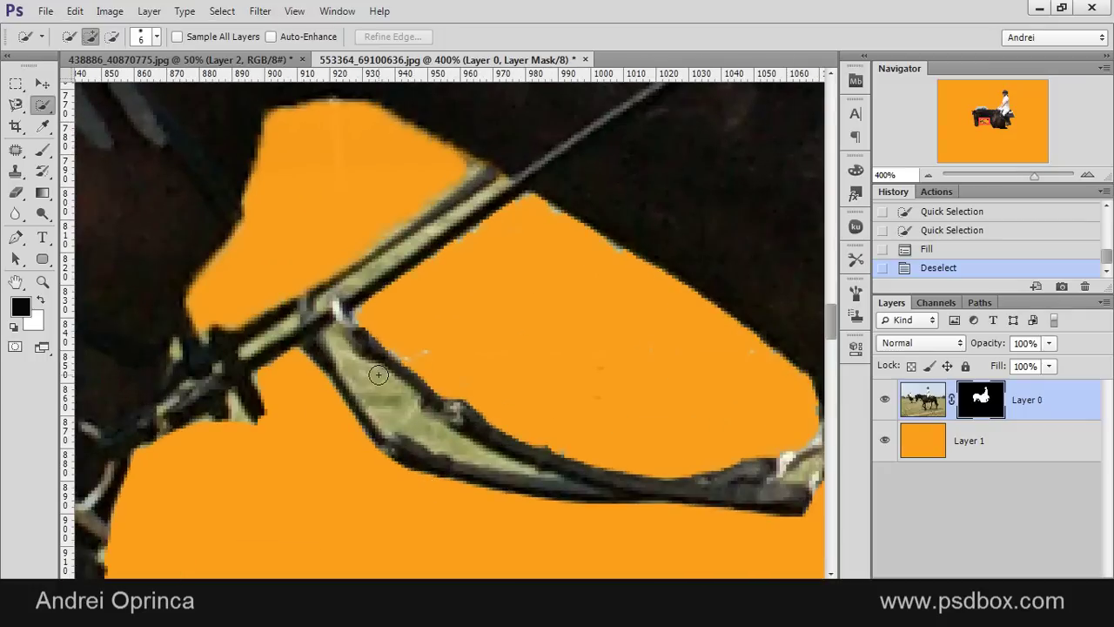
left_click(182, 59)
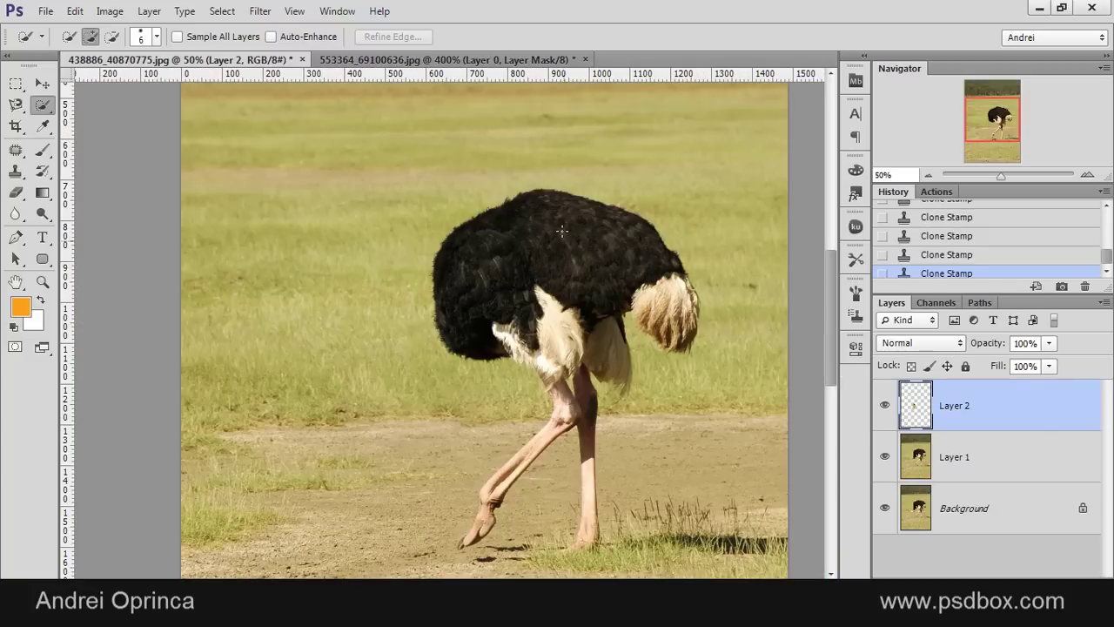
Return to the horse document, quick-select the grass between the two lower straps, fill it black on Layer 0's mask, and deselect.
scroll(554, 182, "down", 1)
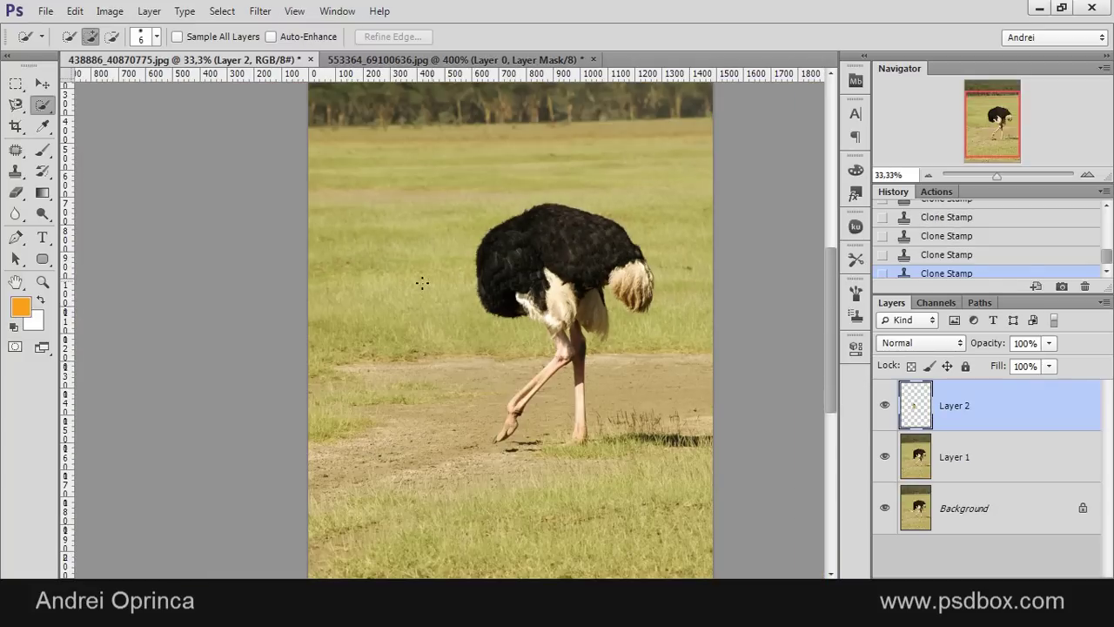
left_click(383, 61)
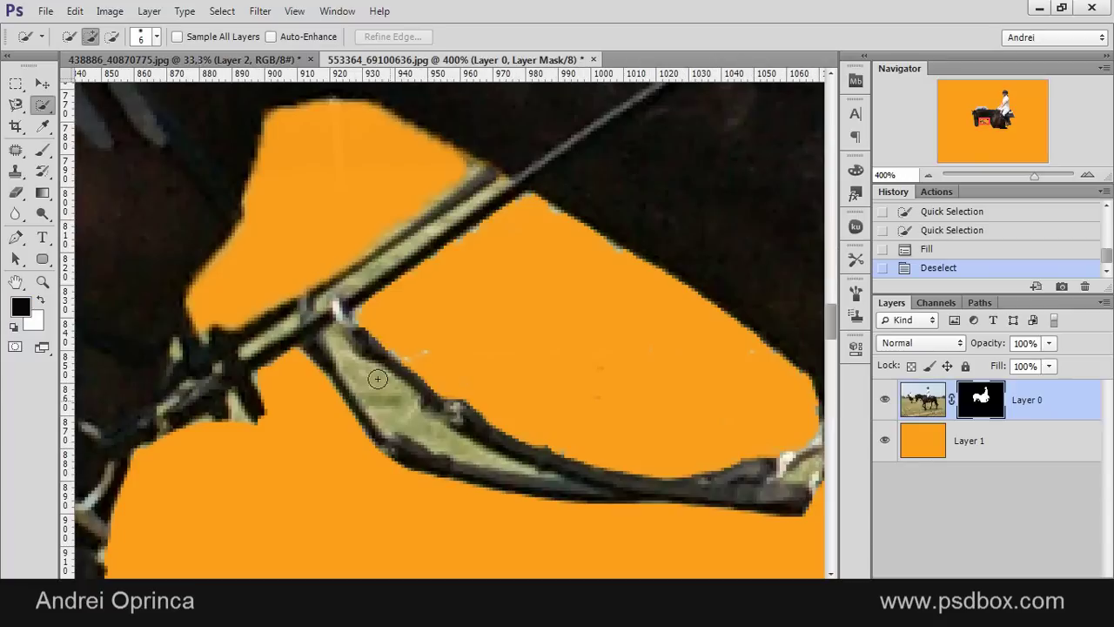
mouse_move(354, 360)
left_mouse_down()
mouse_move(441, 442)
mouse_move(490, 462)
mouse_move(480, 462)
mouse_move(535, 466)
left_mouse_up()
key("alt+BackSpace")
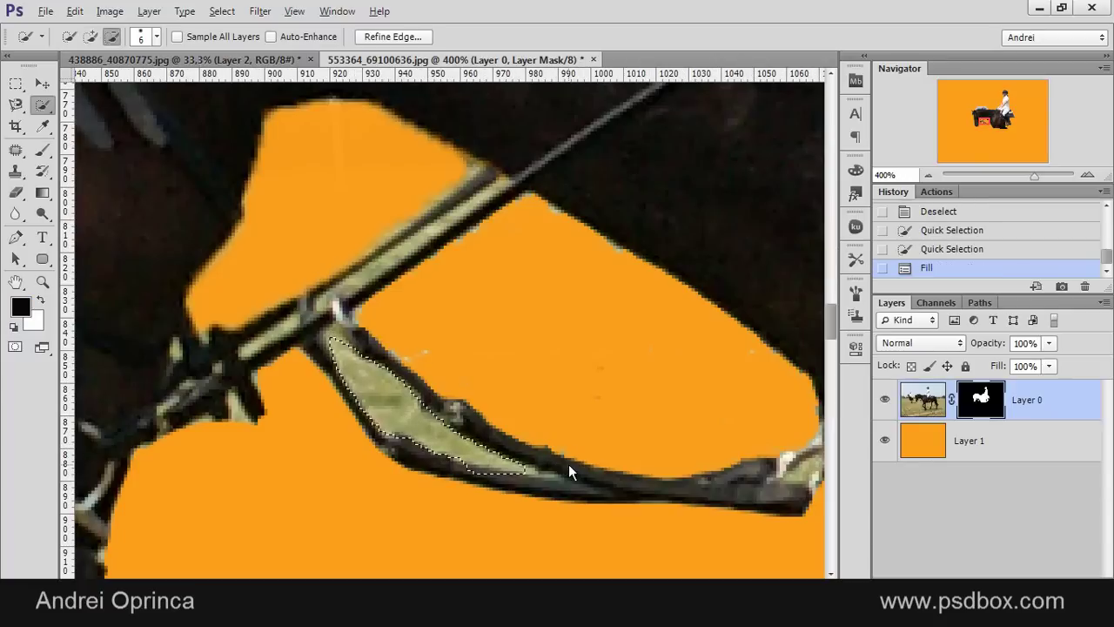
key("ctrl+d")
Paint out the leftover specks around the reins on Layer 0's mask with an 8 px black brush.
key("b")
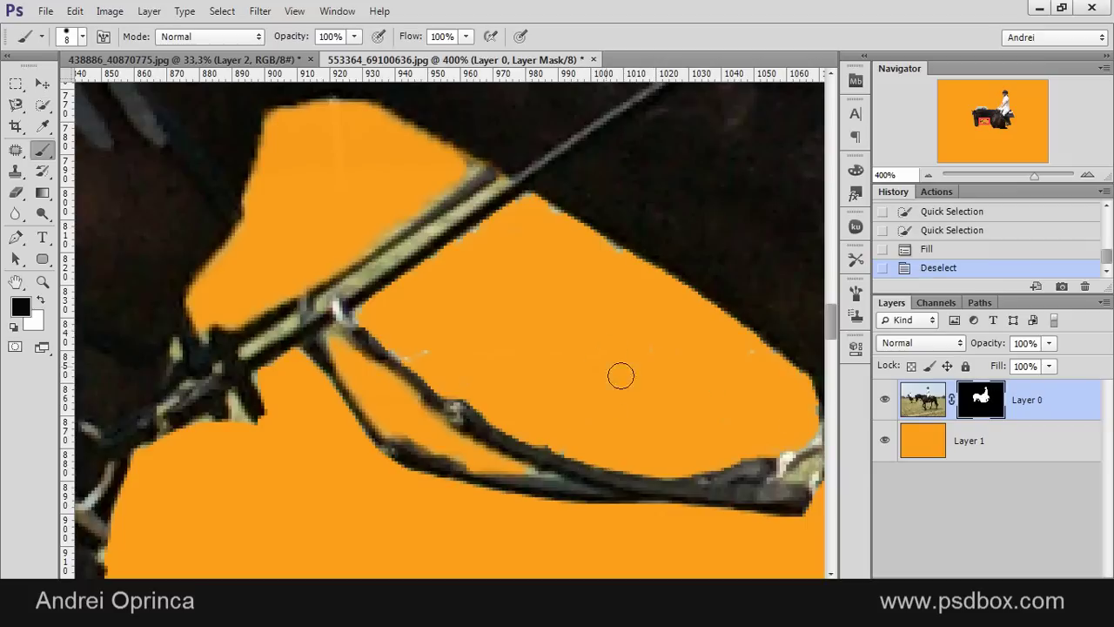
left_click(661, 349)
left_click(427, 352)
left_click(506, 337)
scroll(577, 357, "down", 4, "alt")
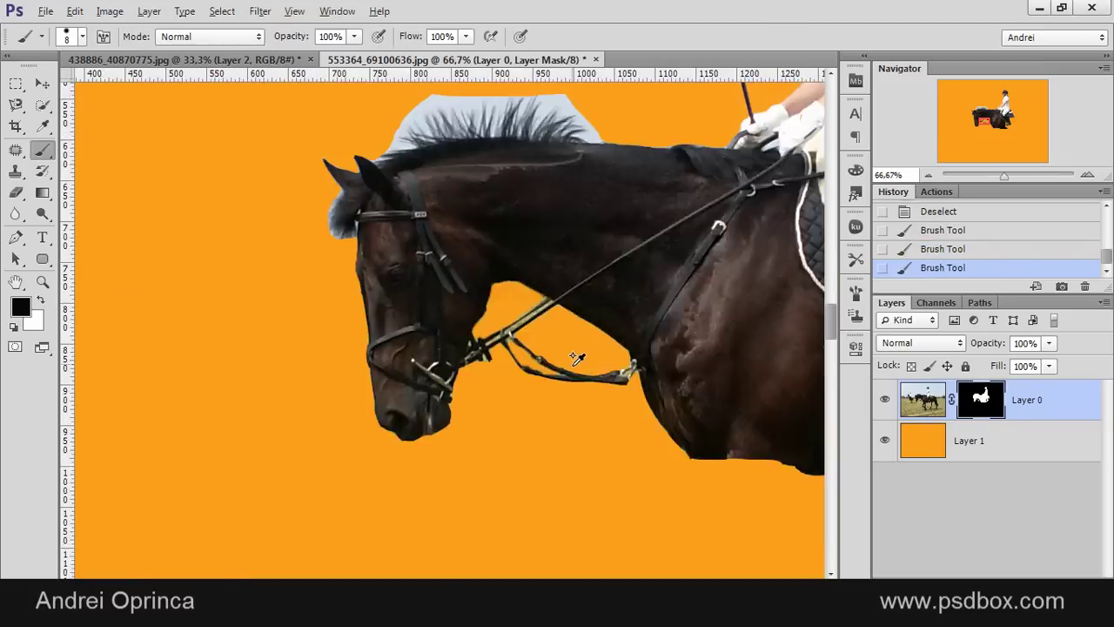
scroll(721, 339, "down", 1)
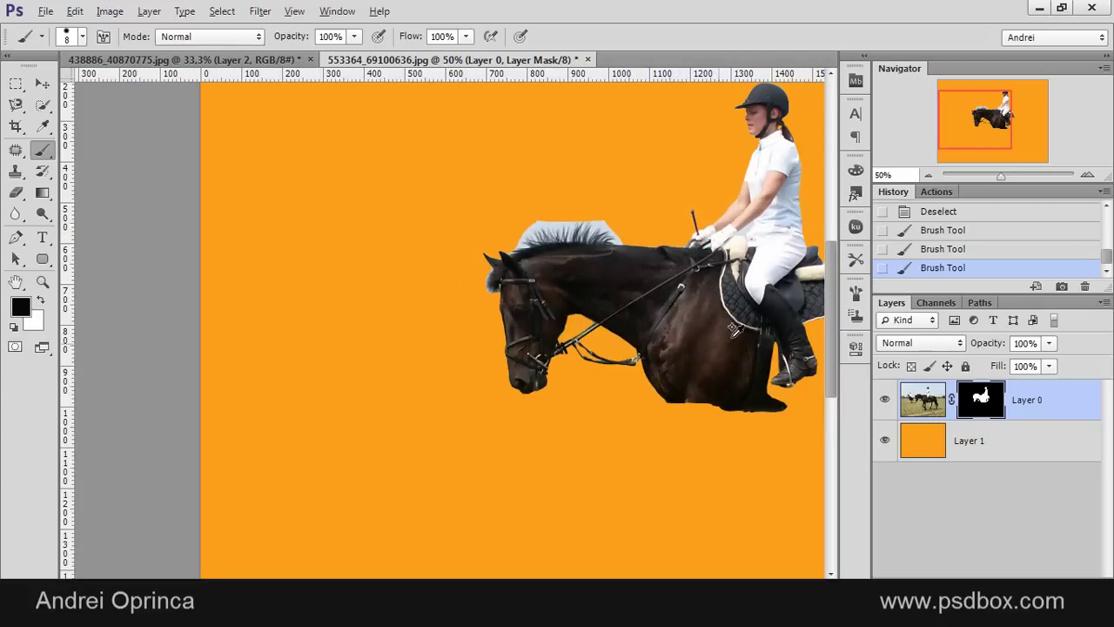
left_click_drag(702, 333, 554, 383)
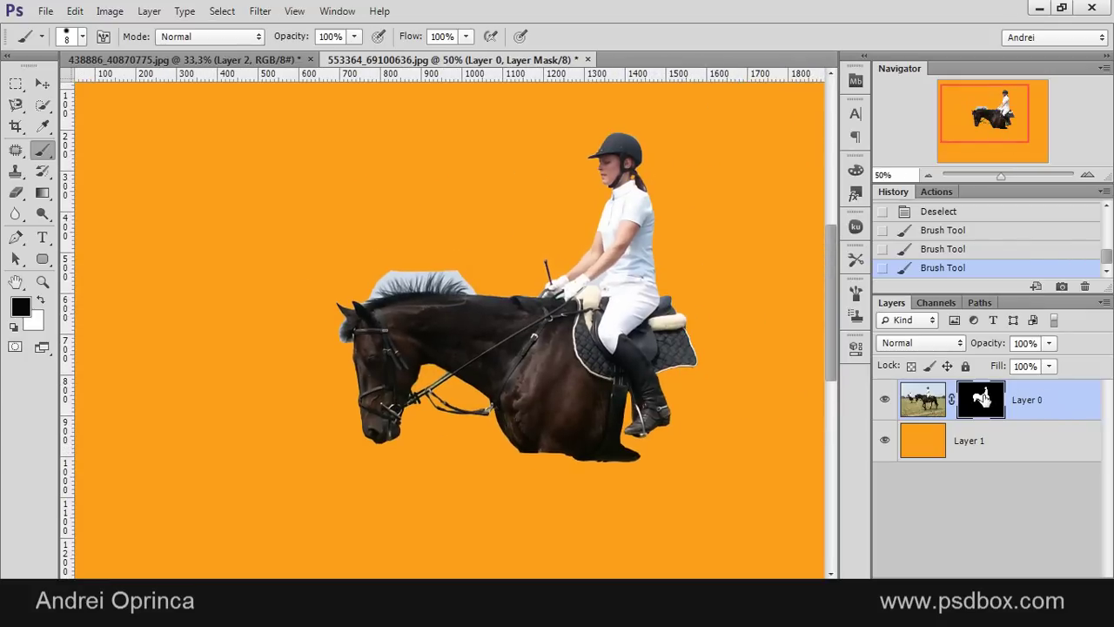
right_click(982, 399)
left_click(984, 393)
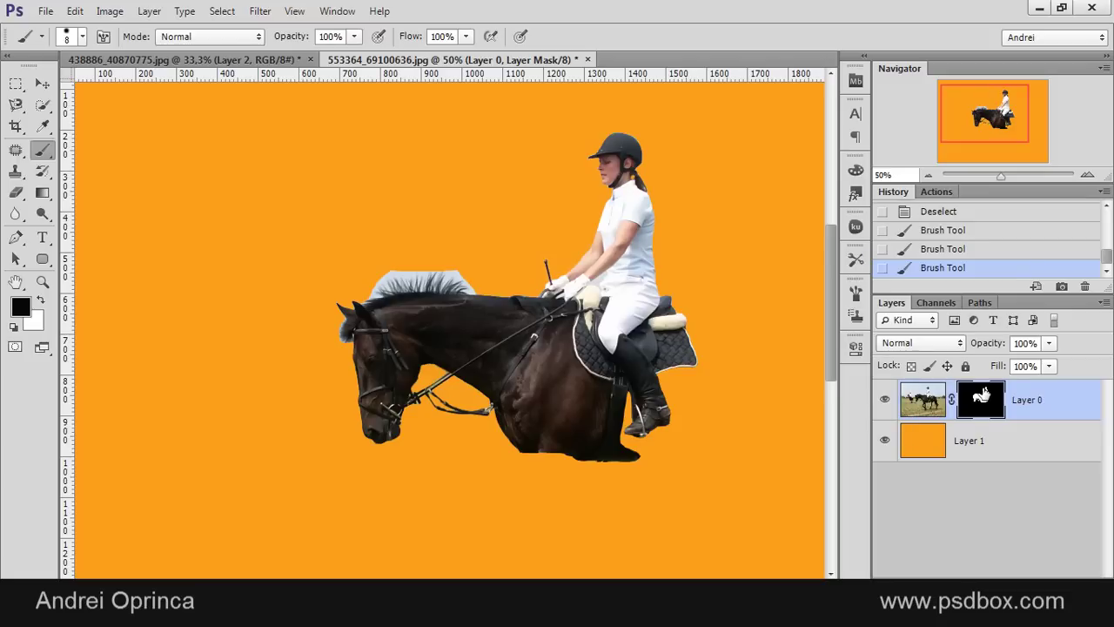
right_click(981, 398)
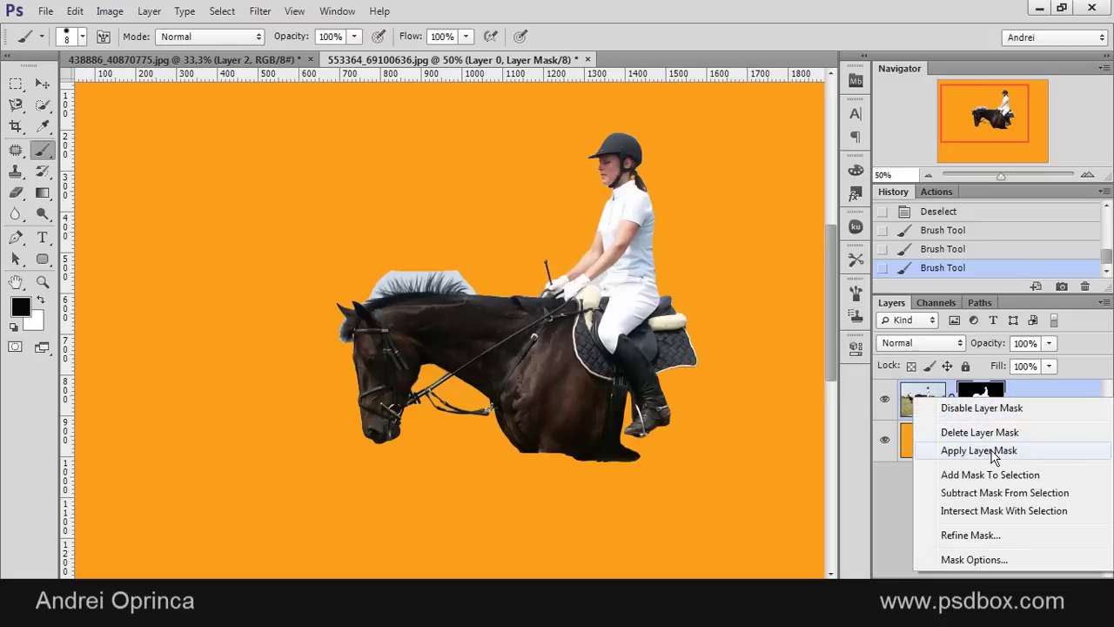
left_click(981, 385)
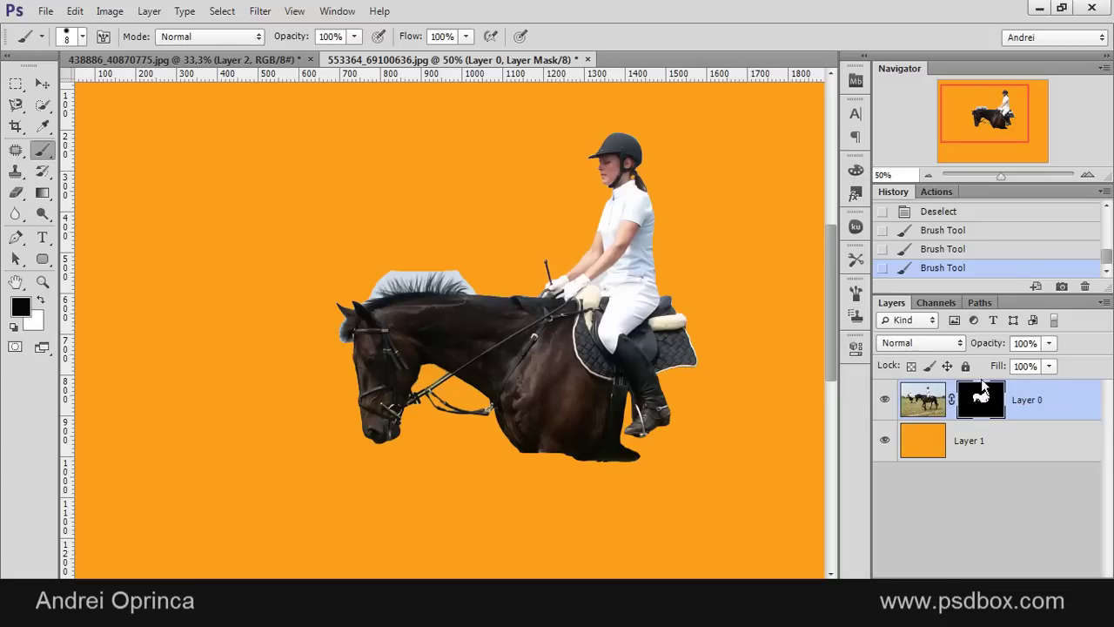
Copy the masked horse and rider layer into the ostrich document 438886_40870775.jpg, placing it over the ostrich's body.
left_click(46, 90)
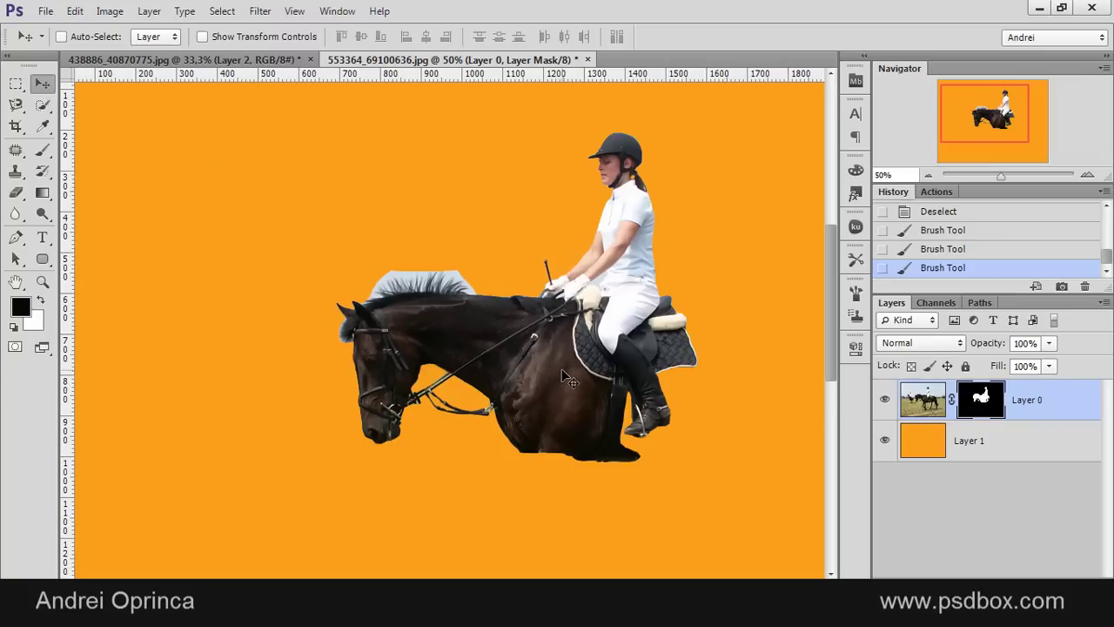
left_click_drag(570, 379, 520, 261)
scroll(563, 206, "up", 1)
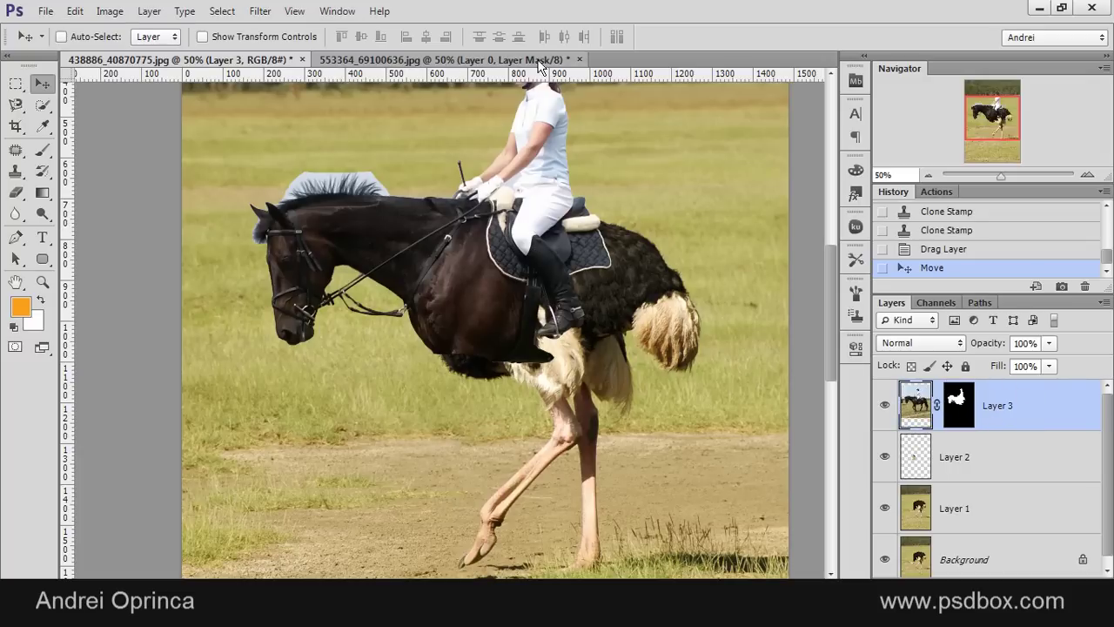
Close the horse document 553364_69100636.jpg without saving the changes.
left_click(585, 63)
left_click(580, 61)
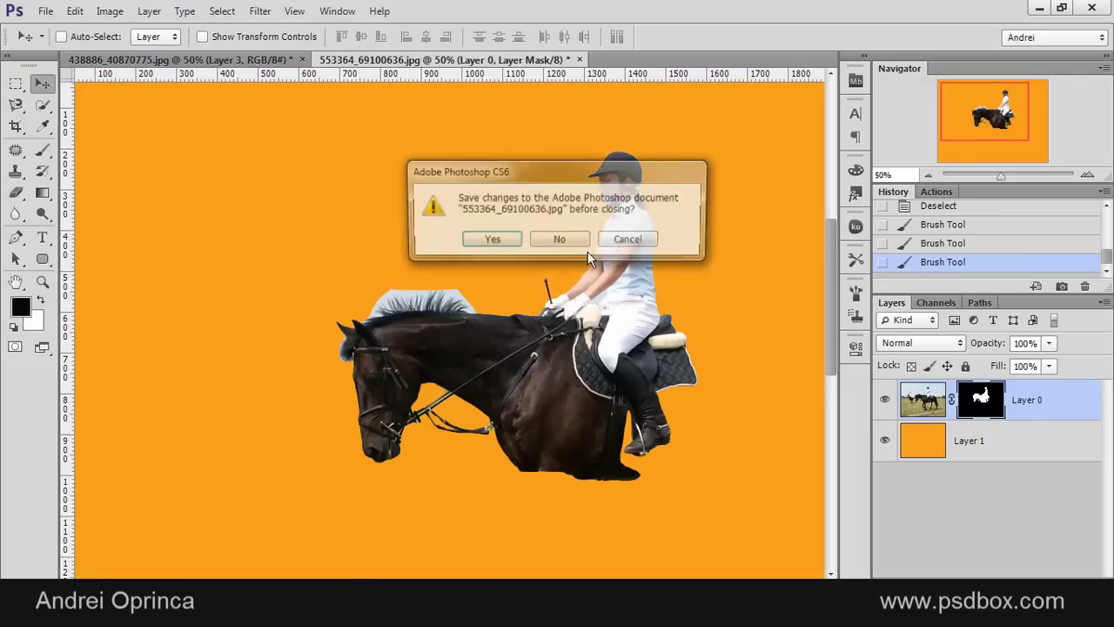
left_click(561, 241)
Toggle Layer 3's mask off and on, and examine the cutout edges around the rider and the horse's mane at 200%.
left_click(956, 399, "shift")
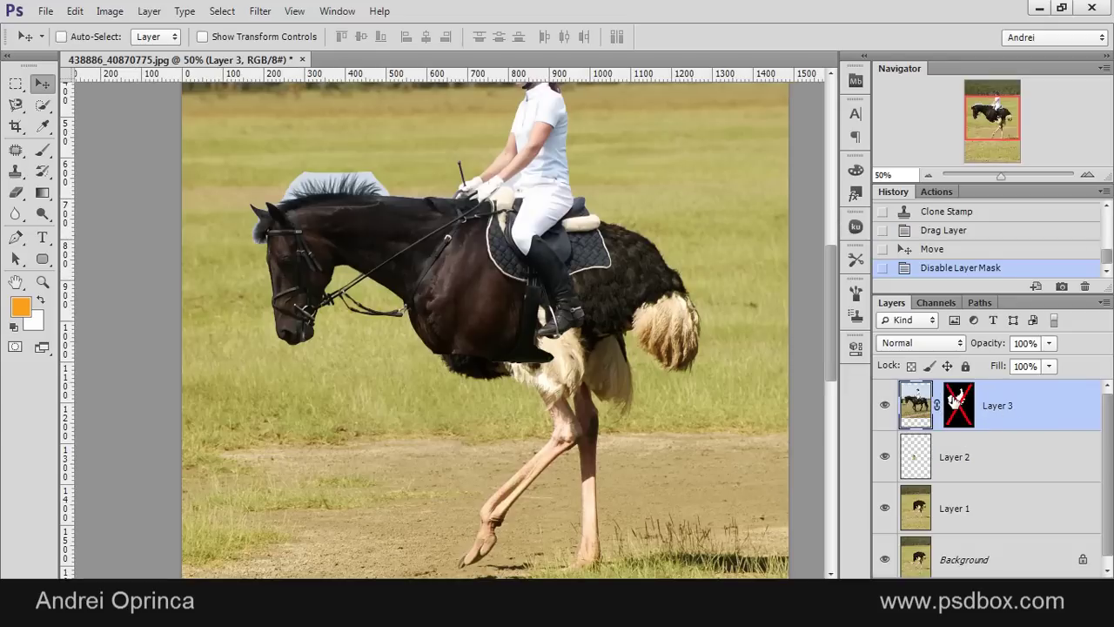
left_click(956, 398, "shift")
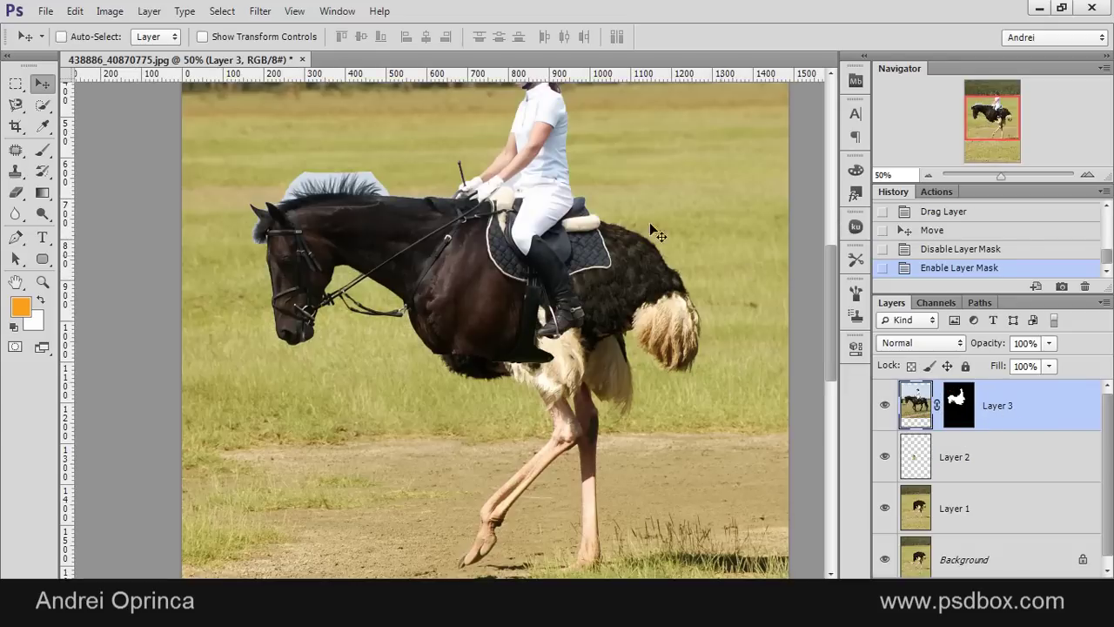
left_click_drag(512, 184, 578, 318)
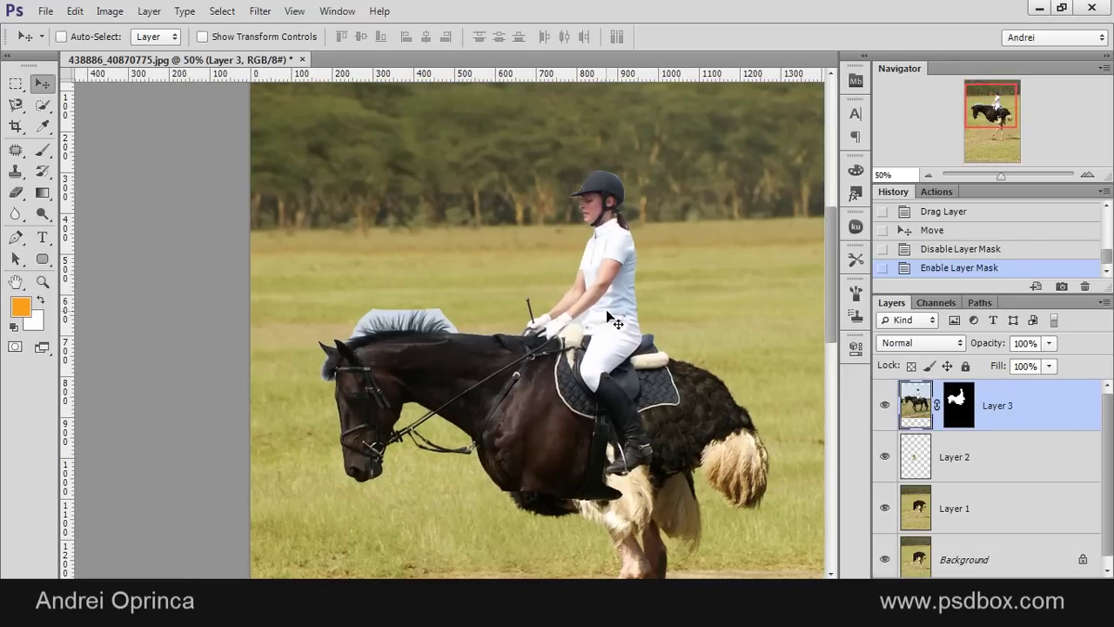
key("ctrl+plus")
key("ctrl+plus")
key("ctrl+plus")
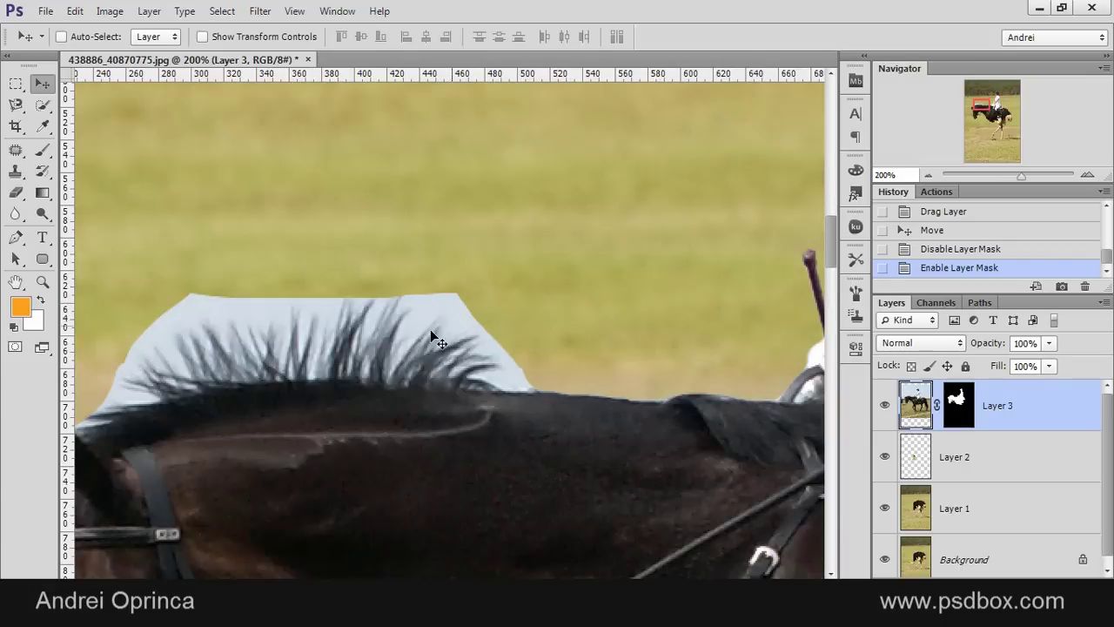
left_click_drag(374, 368, 487, 368)
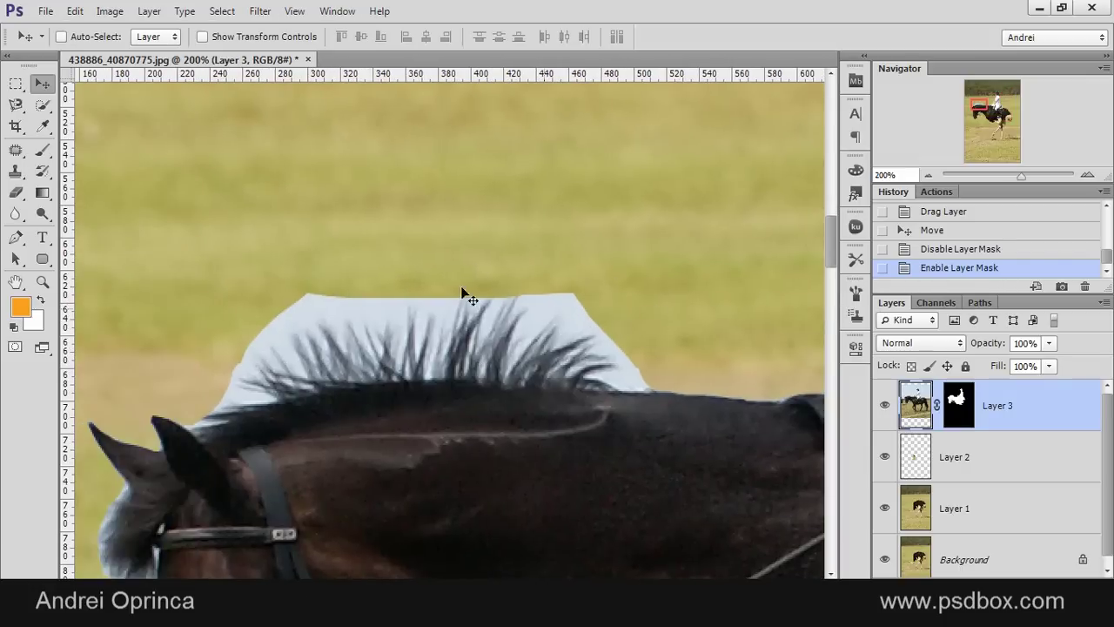
left_click_drag(373, 348, 482, 277)
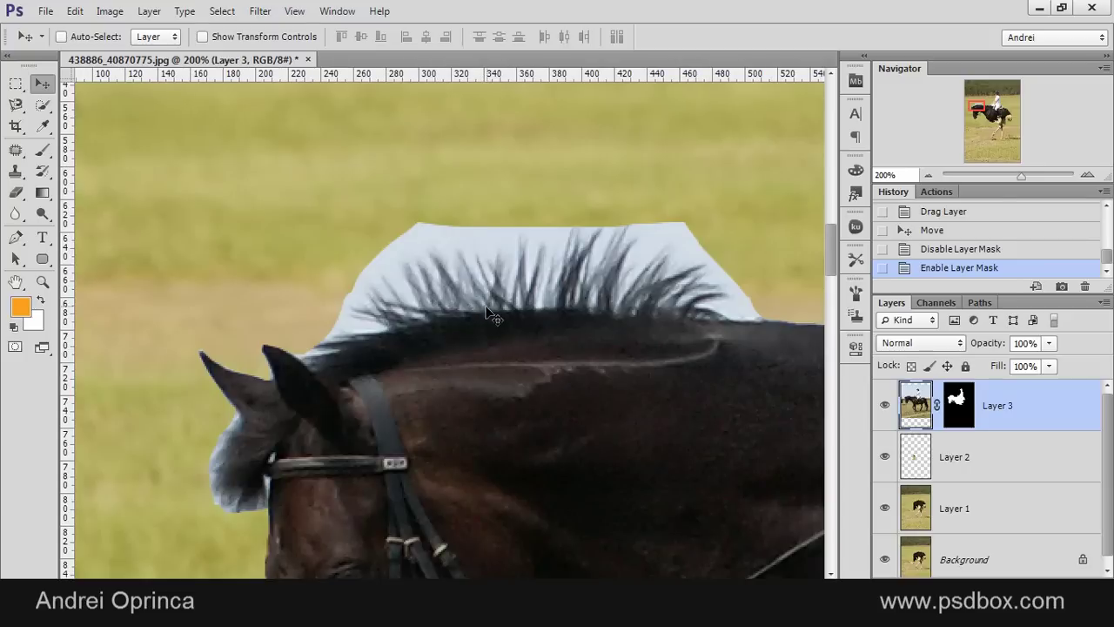
left_click_drag(502, 326, 451, 338)
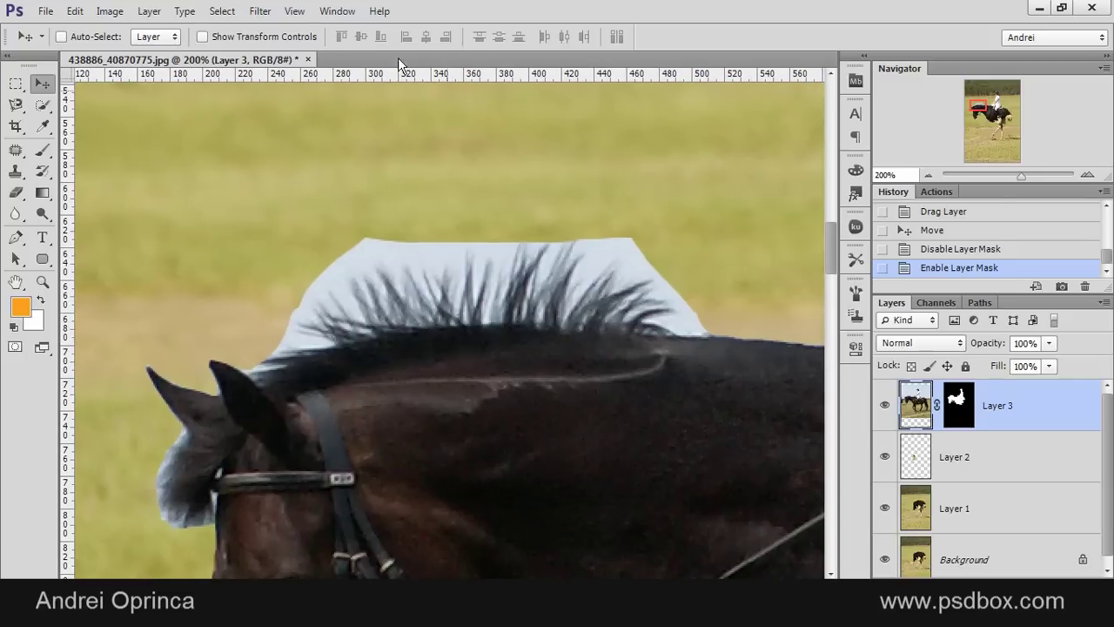
Open Refine Mask for Layer 3's mask and enable Smart Radius.
left_click(958, 393)
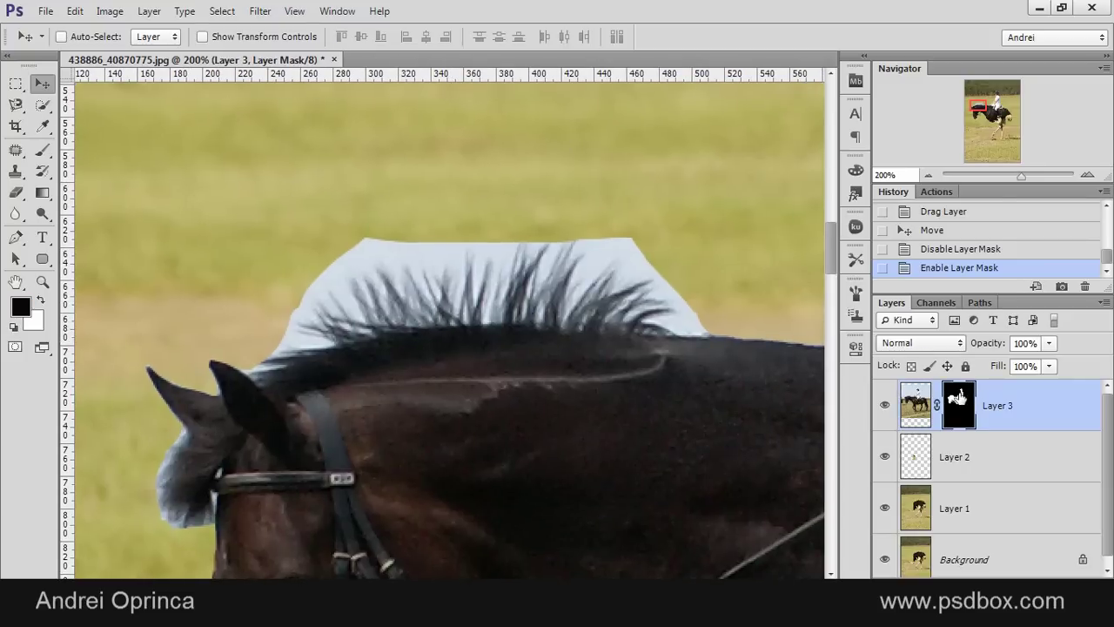
right_click(958, 394)
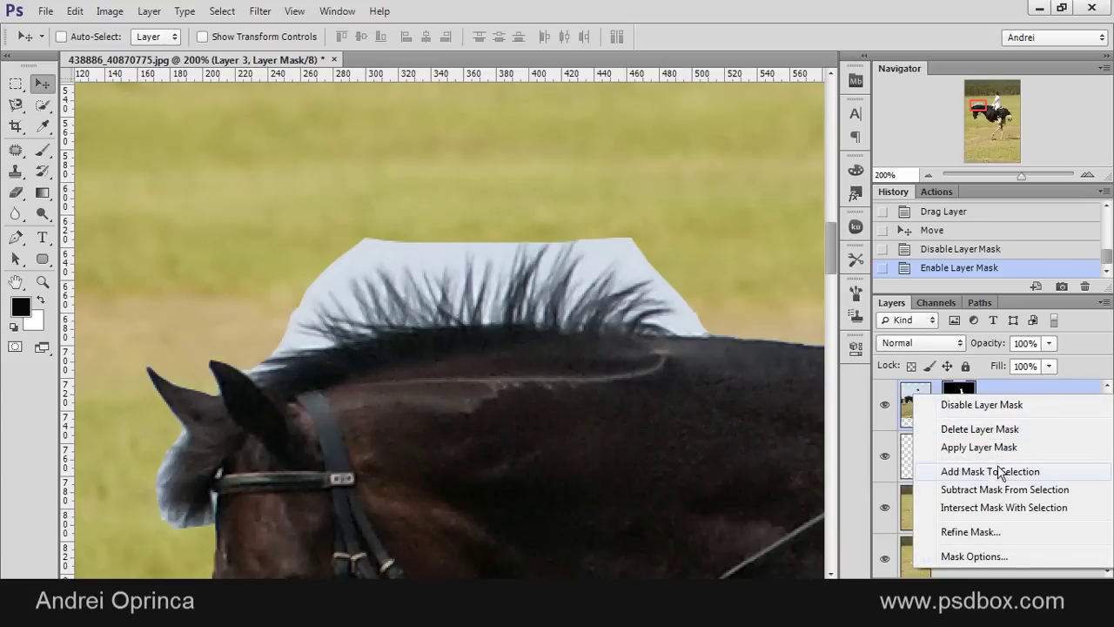
left_click(980, 535)
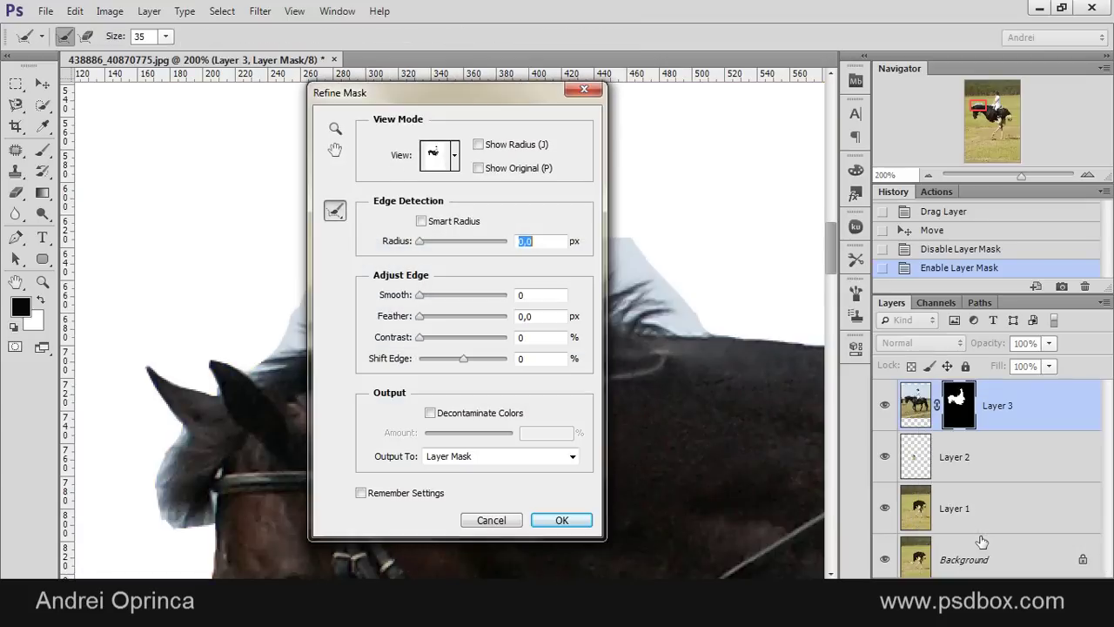
left_click_drag(477, 92, 828, 127)
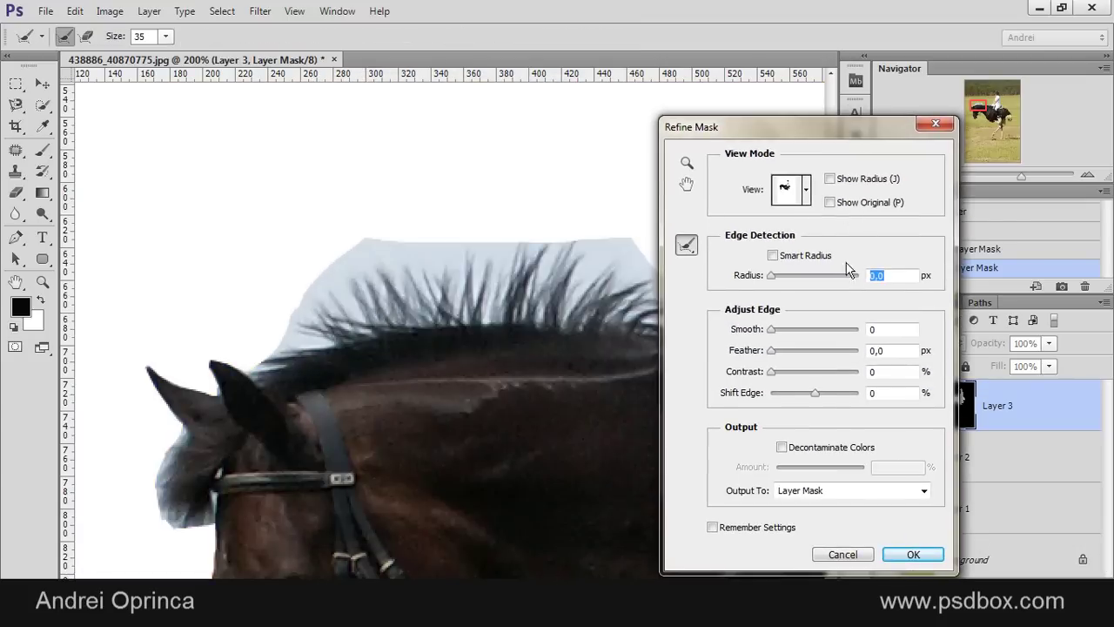
left_click(772, 256)
Brush over the pale background around the mane with the size 35 Refine Radius brush, using the On Layers view.
mouse_move(537, 275)
left_mouse_down()
mouse_move(578, 280)
mouse_move(473, 250)
mouse_move(381, 254)
mouse_move(302, 336)
mouse_move(626, 295)
mouse_move(484, 252)
left_mouse_up()
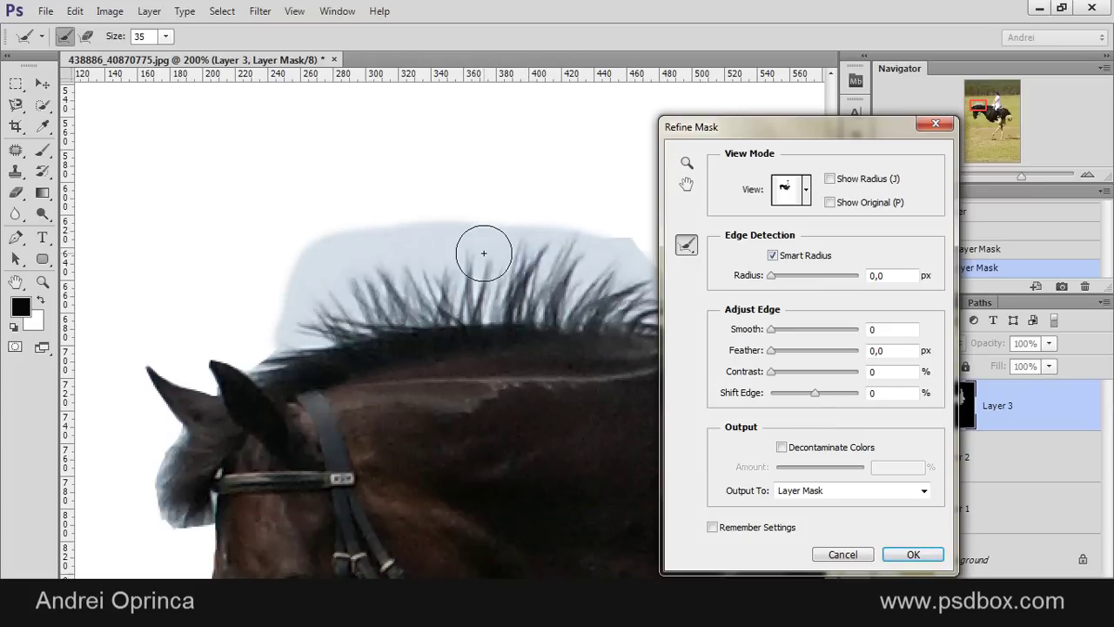
left_click(806, 189)
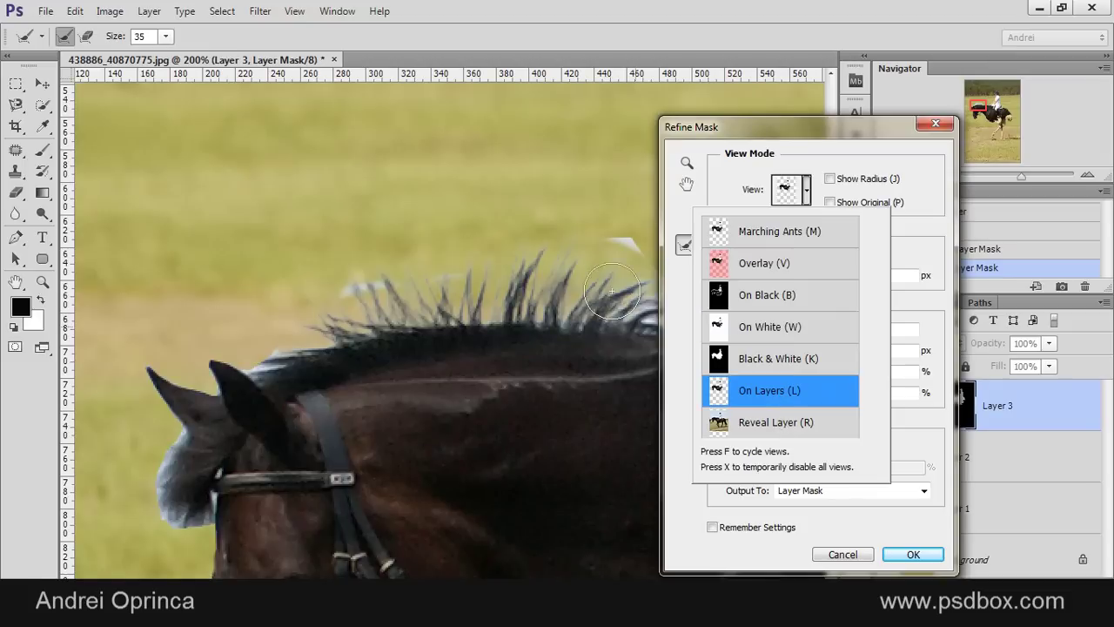
mouse_move(644, 228)
left_mouse_down()
mouse_move(575, 227)
mouse_move(478, 243)
mouse_move(337, 289)
mouse_move(398, 299)
left_mouse_up()
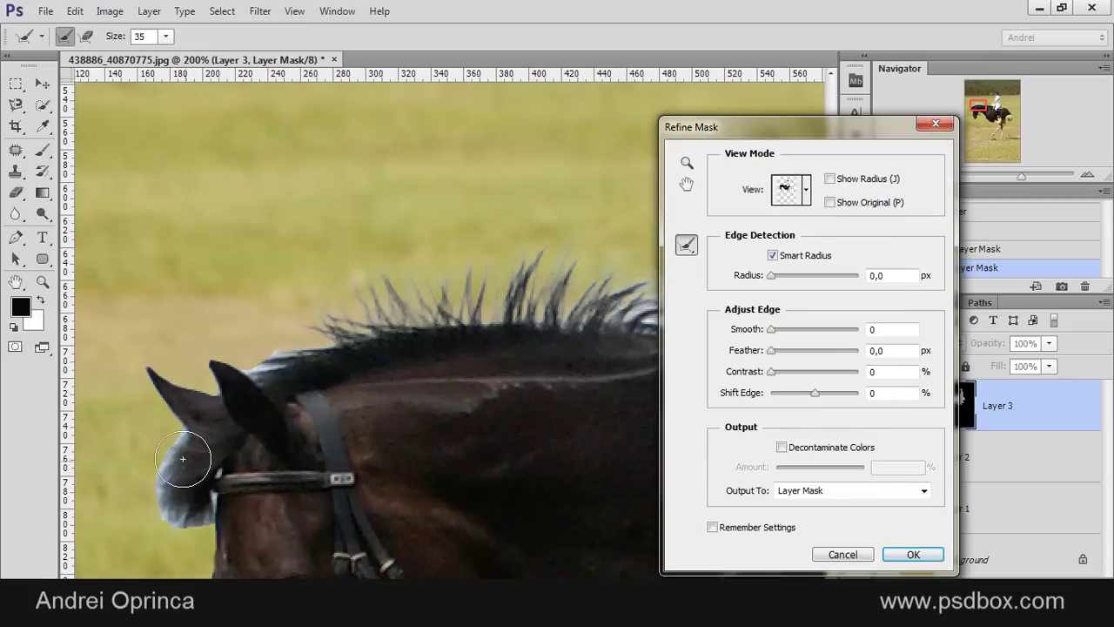
Refine the edges of the forelock, the rear end of the mane, and the area just behind the ears with the Refine Radius brush.
mouse_move(183, 458)
left_mouse_down()
mouse_move(162, 516)
mouse_move(193, 520)
mouse_move(149, 545)
left_mouse_up()
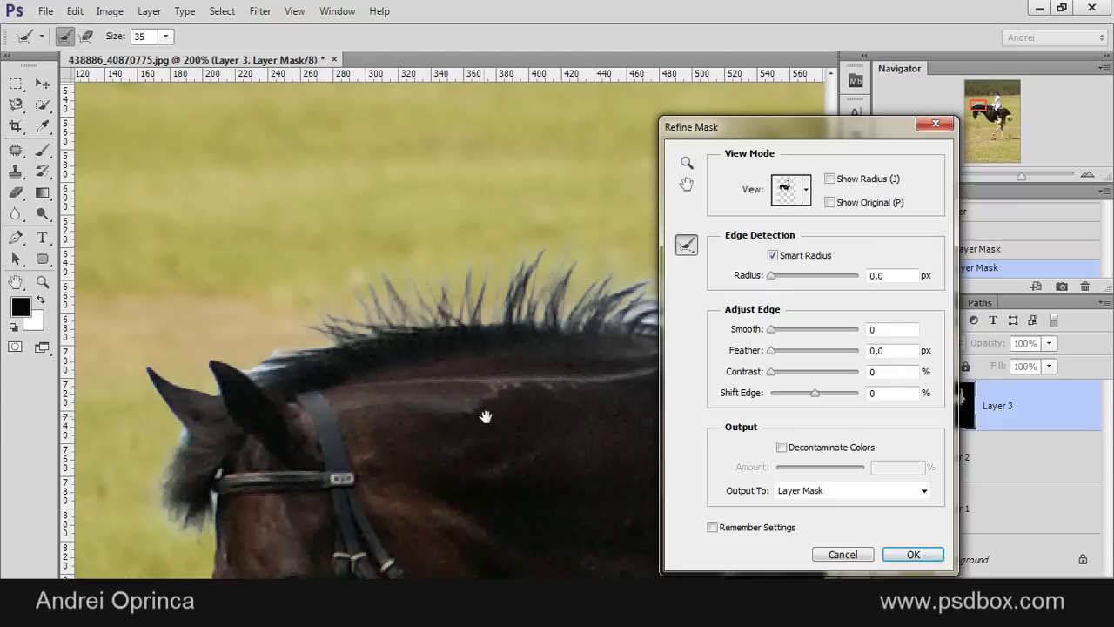
left_click_drag(486, 417, 305, 381)
mouse_move(497, 261)
left_mouse_down()
mouse_move(517, 261)
mouse_move(469, 241)
mouse_move(505, 261)
left_mouse_up()
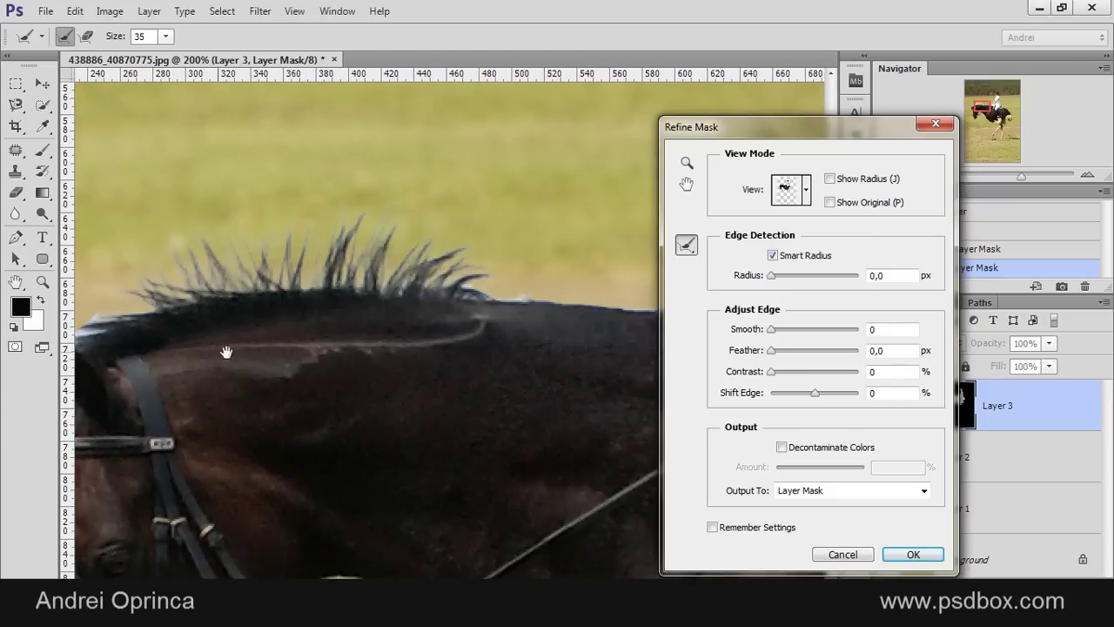
left_click_drag(226, 351, 346, 339)
mouse_move(229, 278)
left_mouse_down()
mouse_move(198, 304)
mouse_move(209, 300)
left_mouse_up()
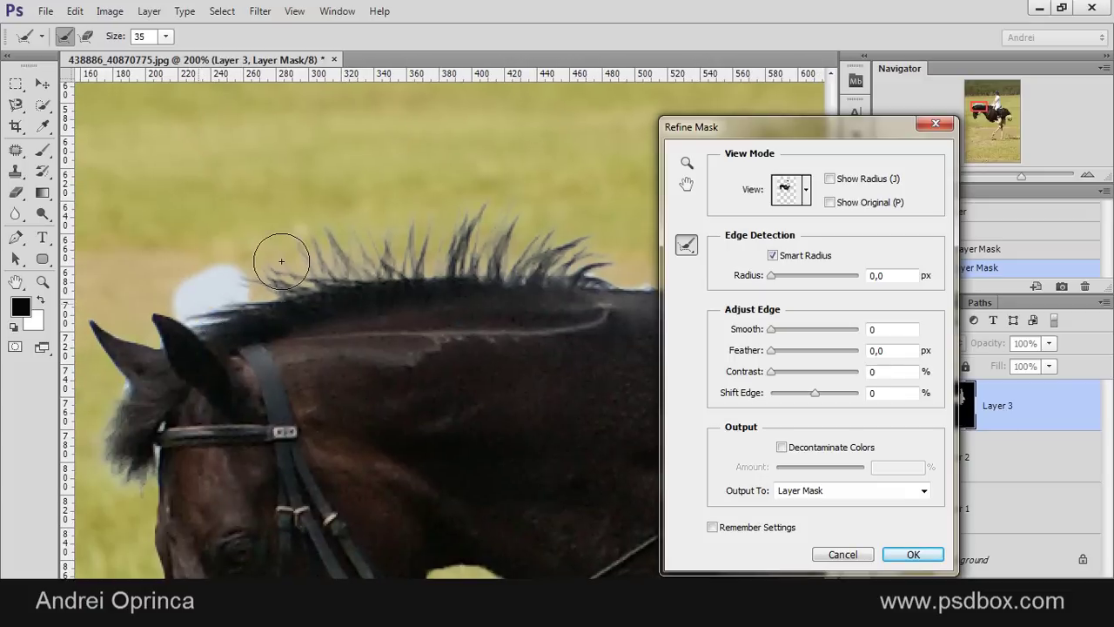
Enable Decontaminate Colors with an amount of 54%, and check the refined edges along the horse's neck and the rider.
left_click(782, 447)
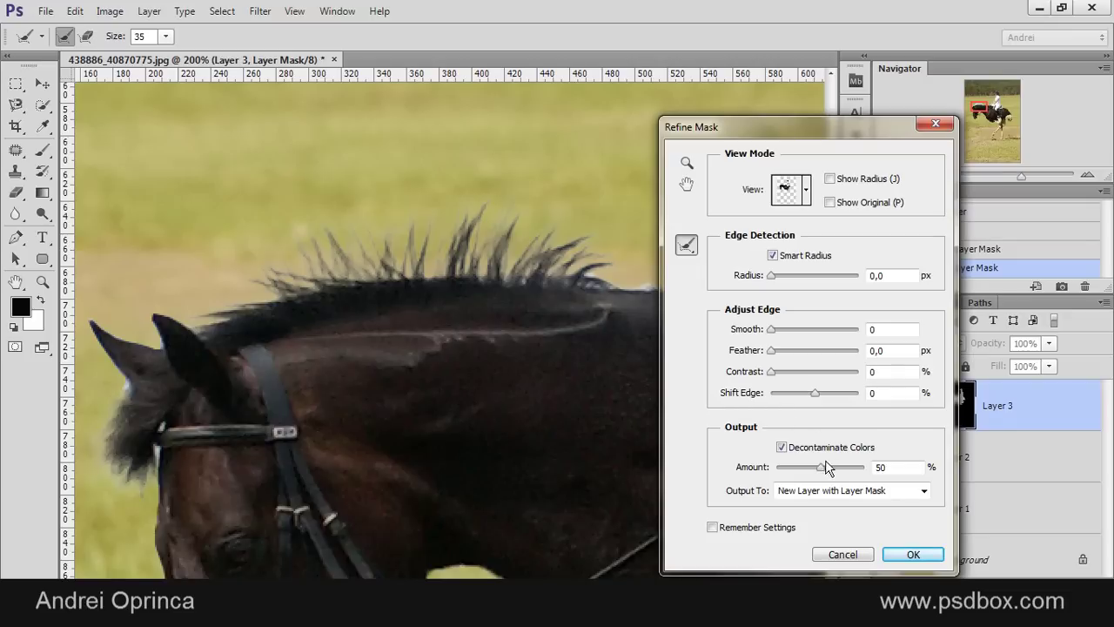
mouse_move(818, 473)
left_mouse_down()
mouse_move(805, 466)
mouse_move(842, 465)
mouse_move(801, 467)
left_mouse_up()
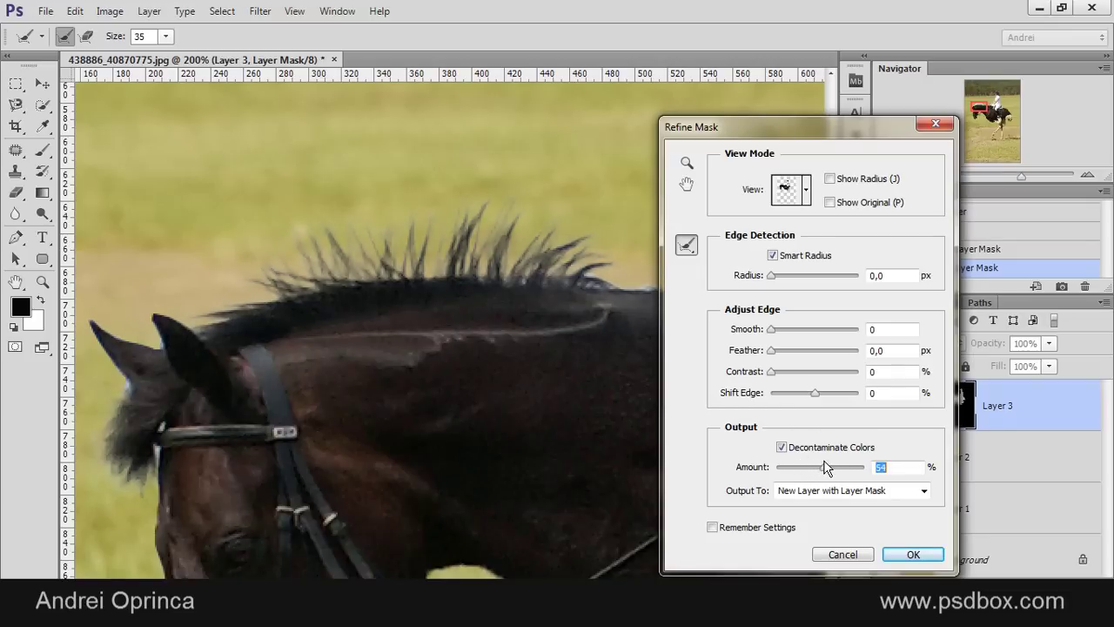
left_click_drag(537, 378, 262, 338)
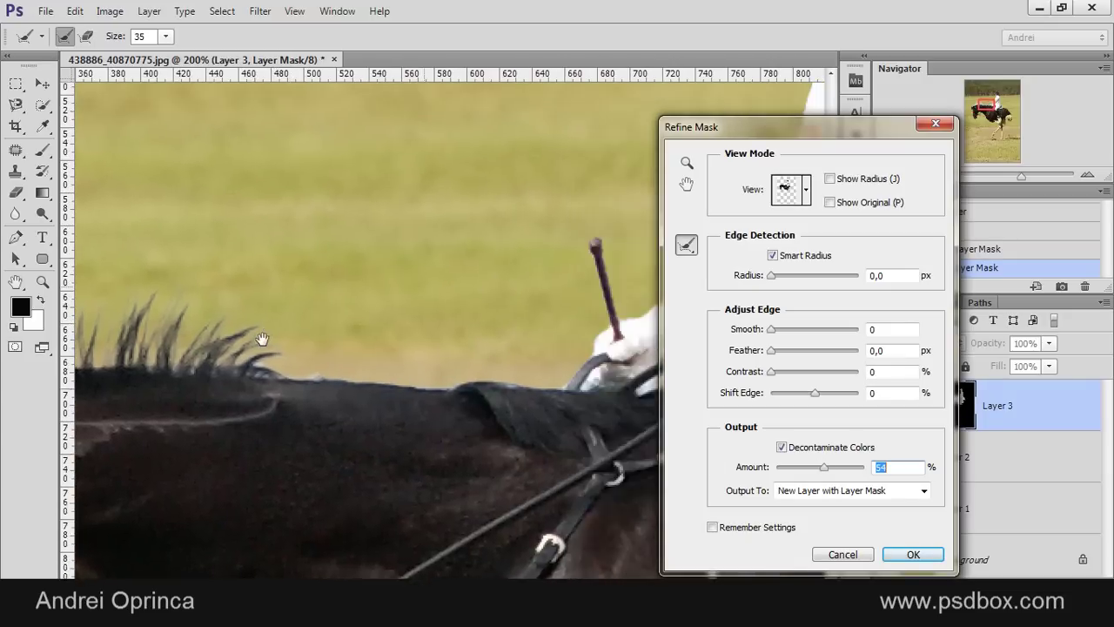
left_click_drag(549, 230, 305, 350)
left_click_drag(393, 345, 537, 192)
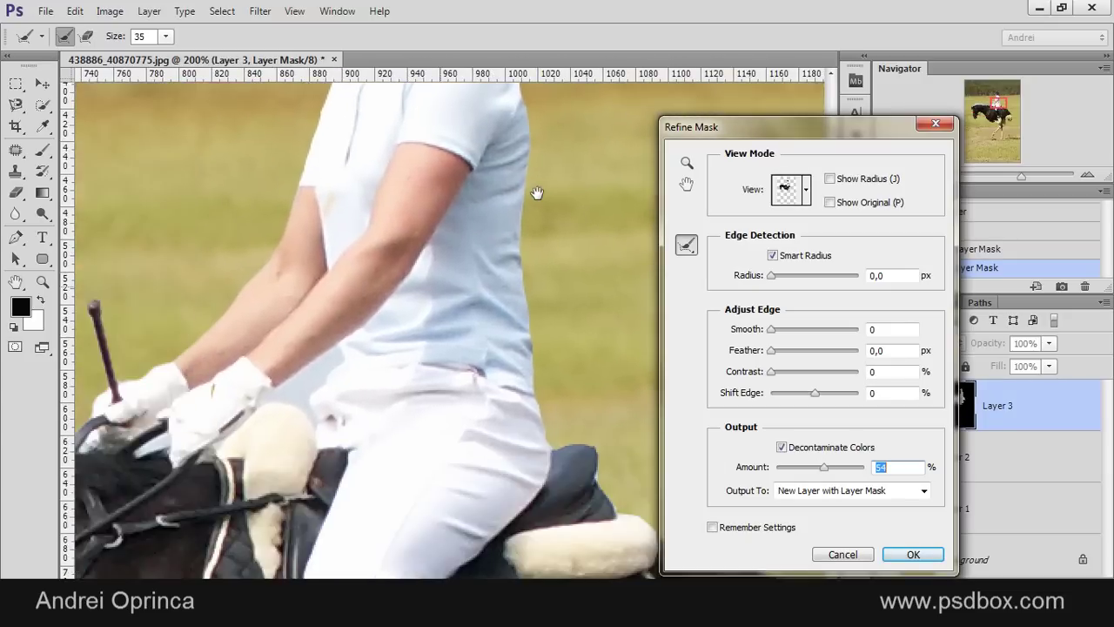
scroll(567, 299, "down", 5)
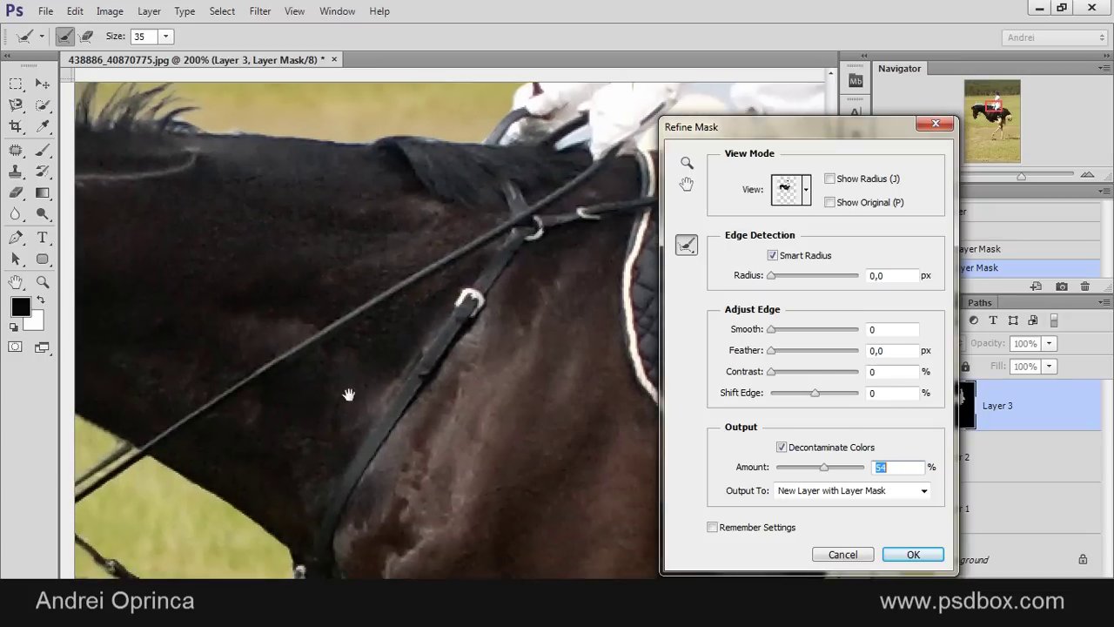
Set the mask refinement's Feather to 0.4 px, Contrast to 15% and Shift Edge to -5%.
mouse_move(348, 395)
left_mouse_down()
mouse_move(534, 304)
mouse_move(534, 368)
left_mouse_up()
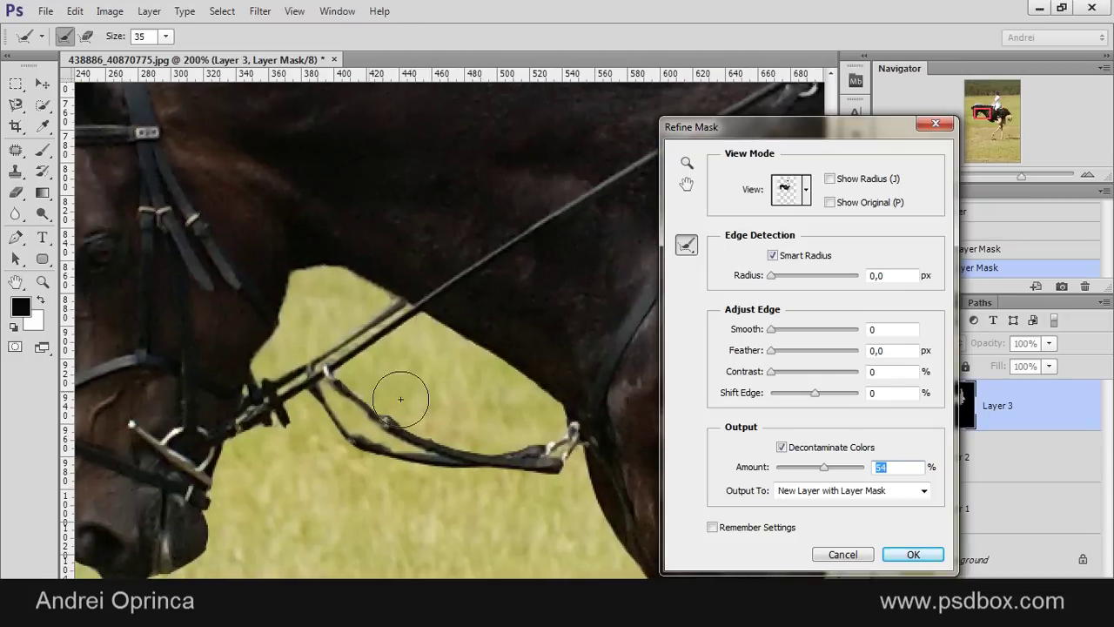
mouse_move(403, 499)
left_mouse_down()
mouse_move(550, 400)
mouse_move(488, 484)
left_mouse_up()
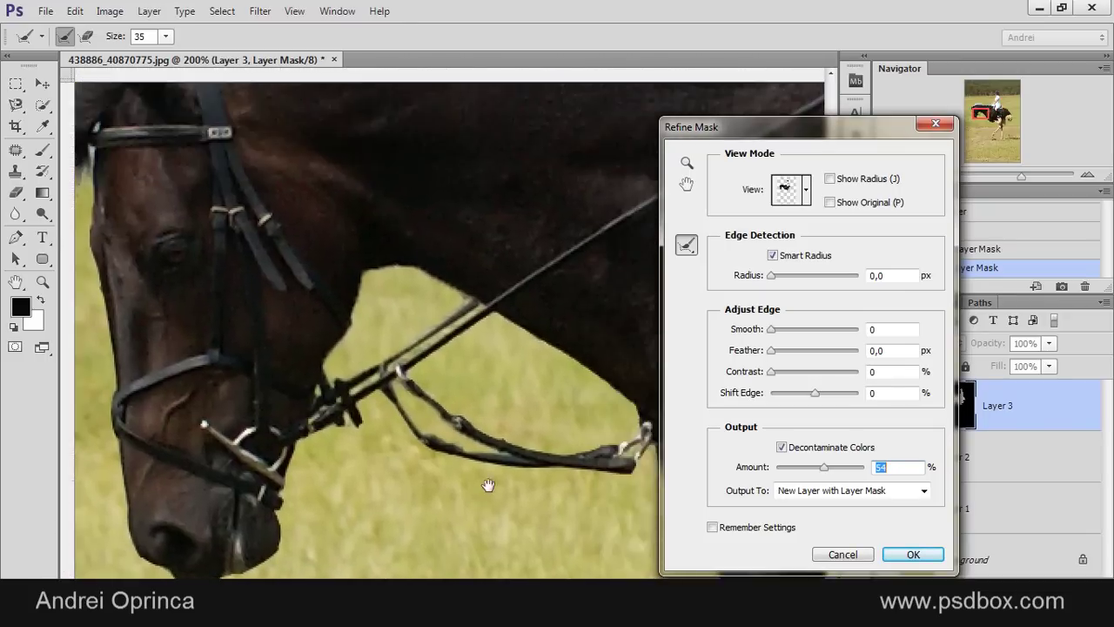
left_click_drag(571, 259, 510, 418)
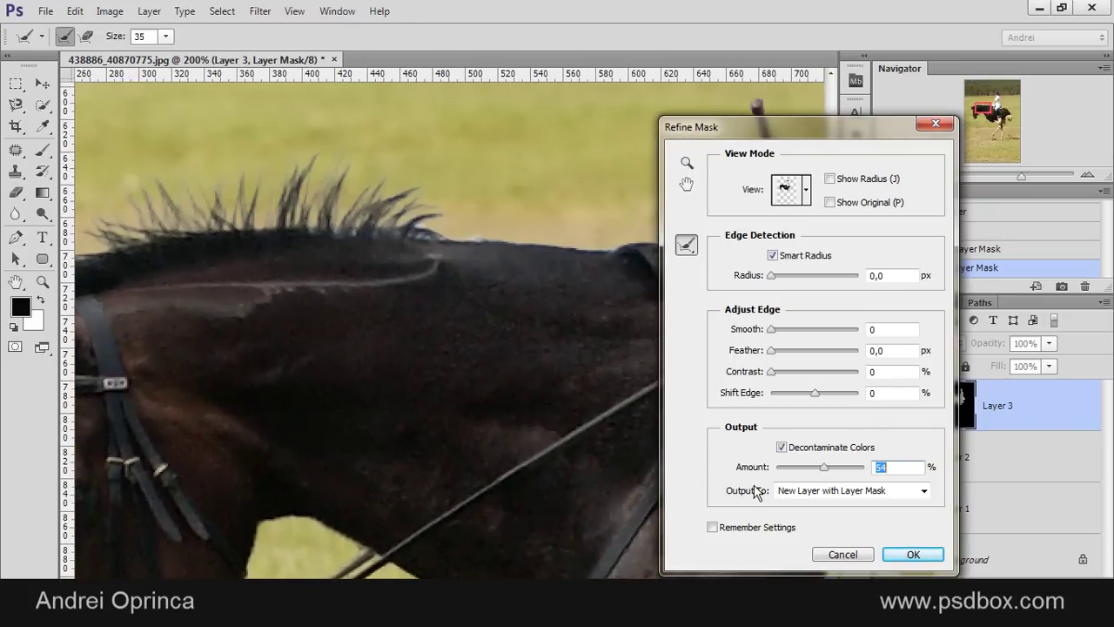
left_click(892, 350)
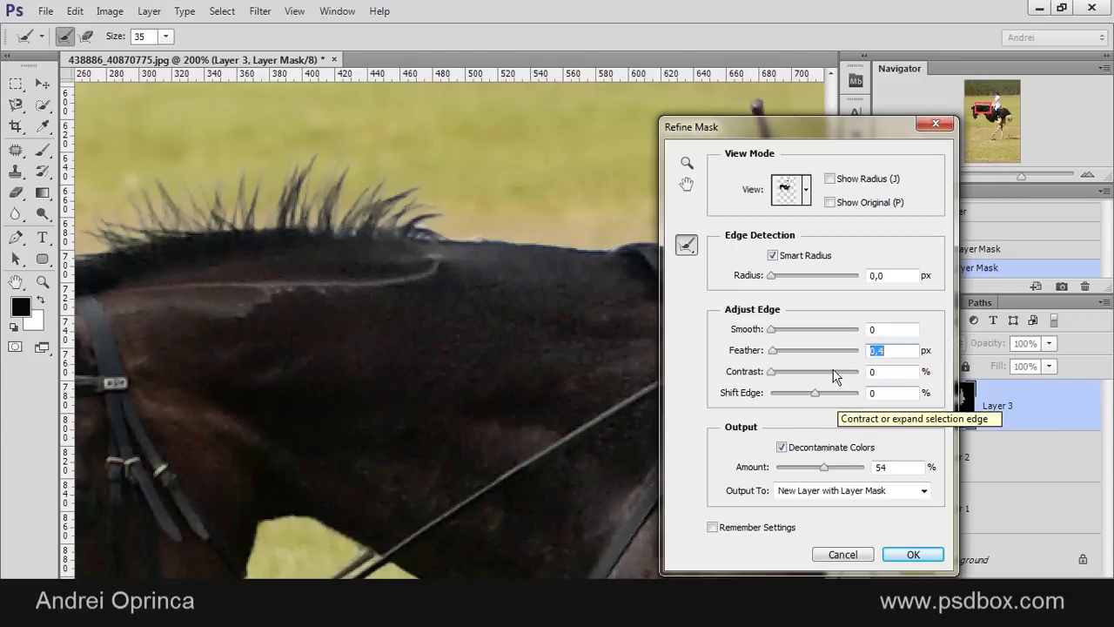
left_click_drag(772, 372, 802, 394)
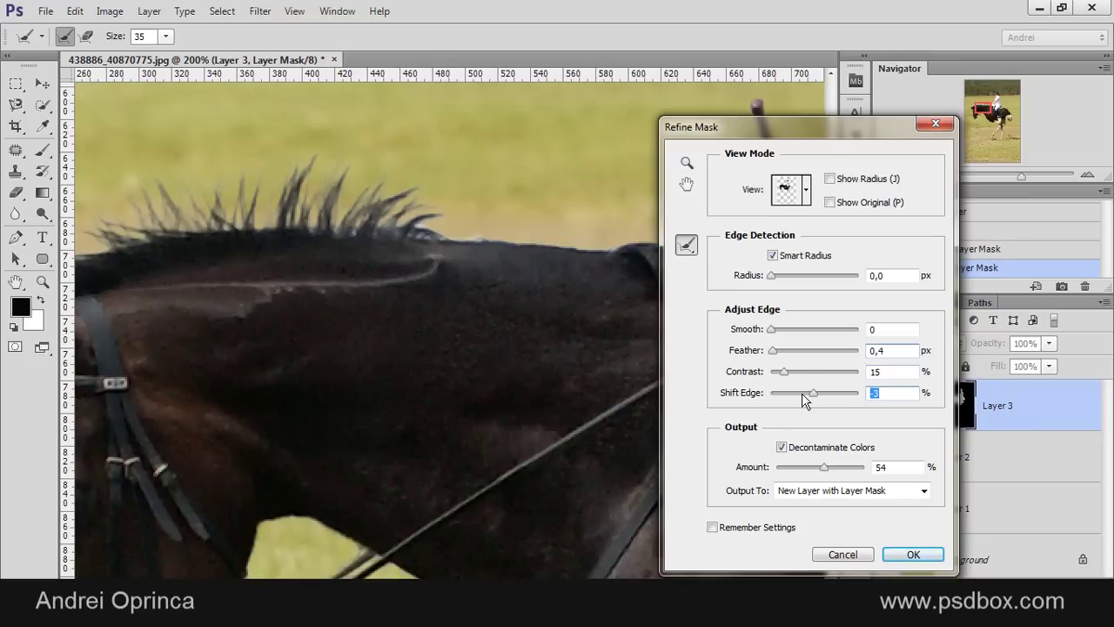
key("Down")
key("Down")
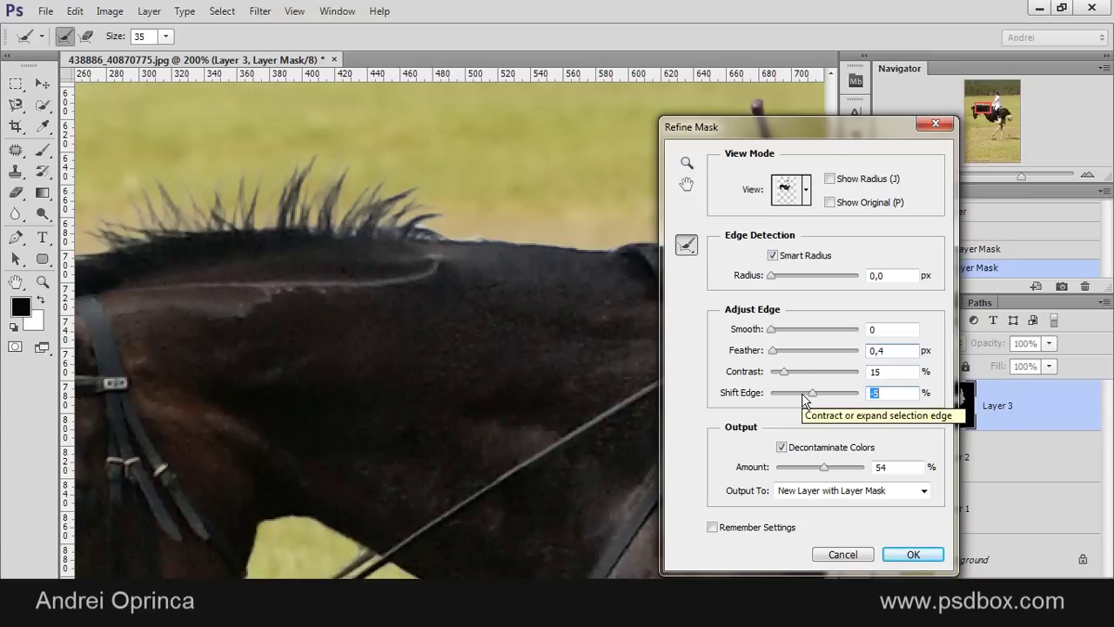
Set the refinement output to New Layer and apply the refined mask.
left_click(846, 492)
left_click(798, 535)
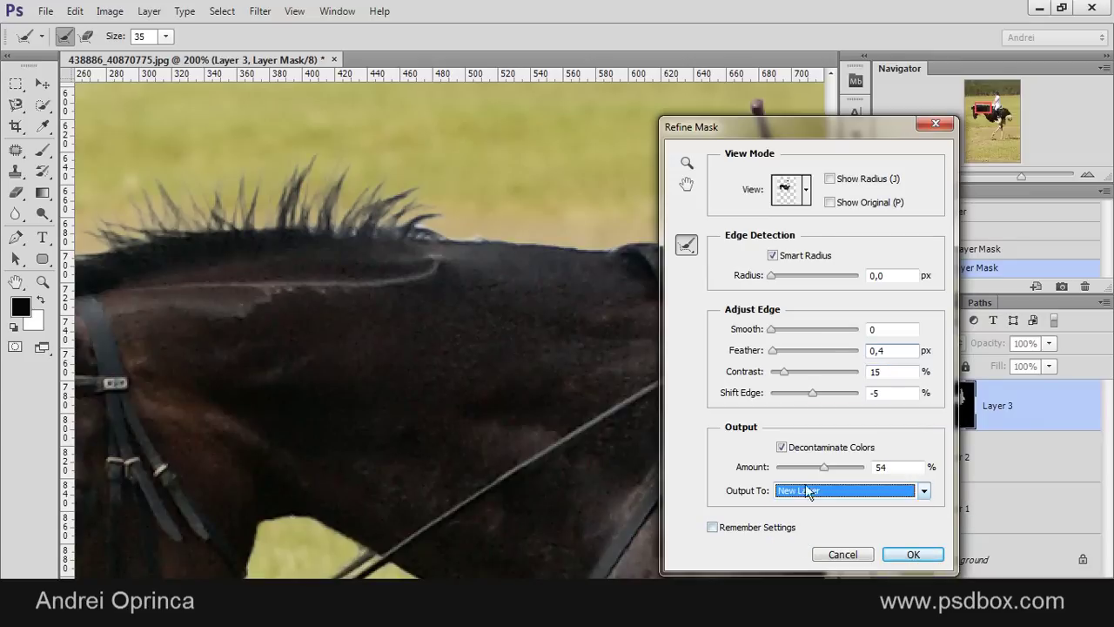
left_click_drag(822, 127, 705, 121)
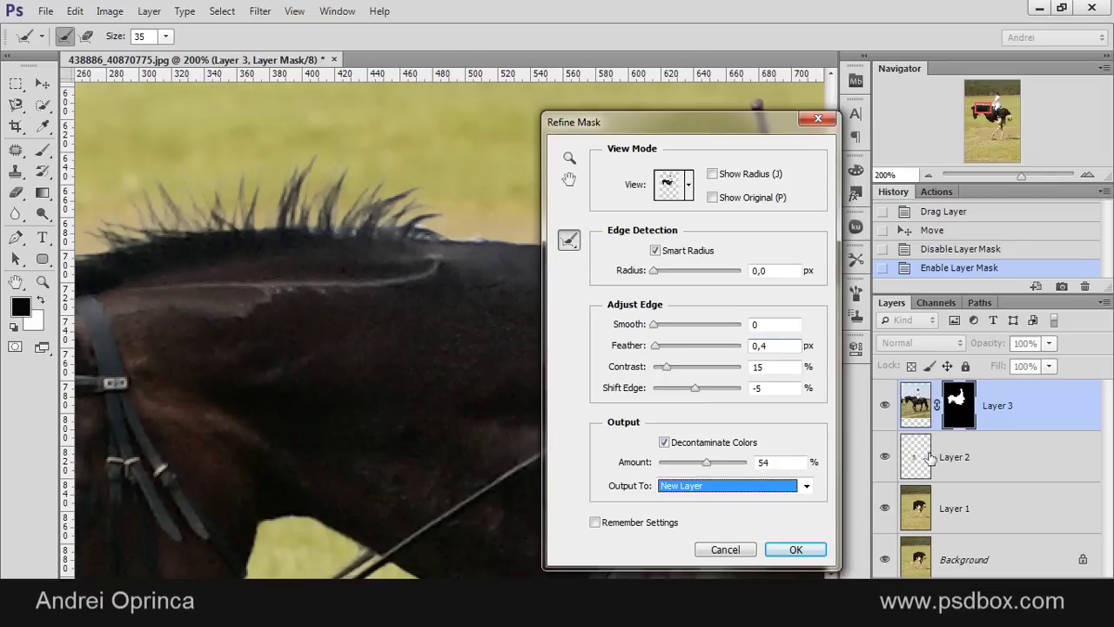
left_click(792, 551)
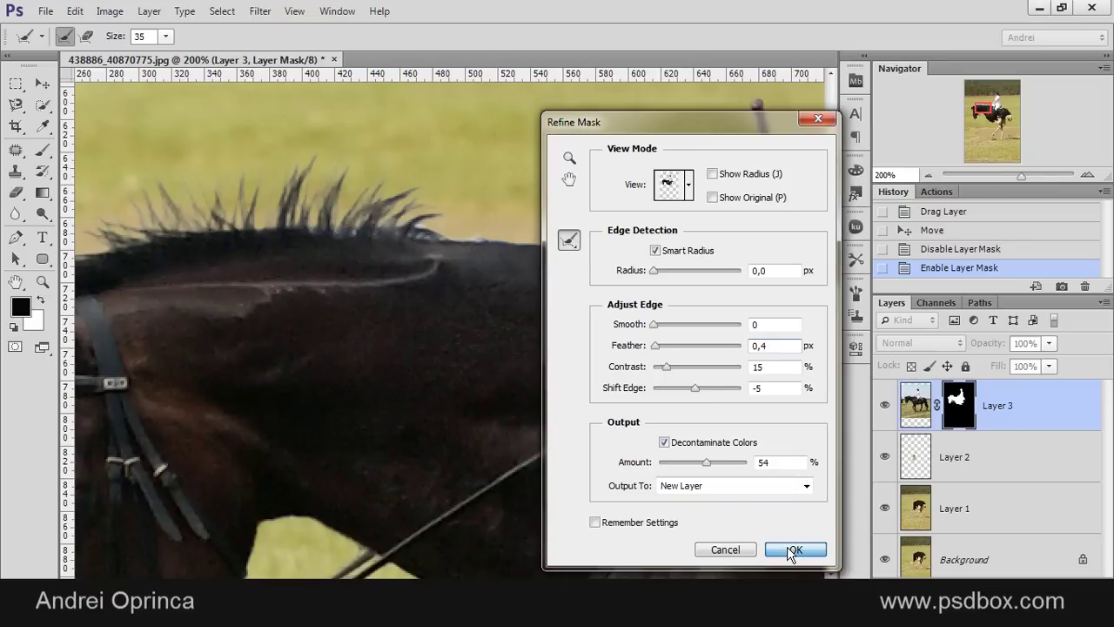
Add a layer mask to Layer 3 copy and ready the Brush tool for the area around the rider's hands.
key("ctrl+0")
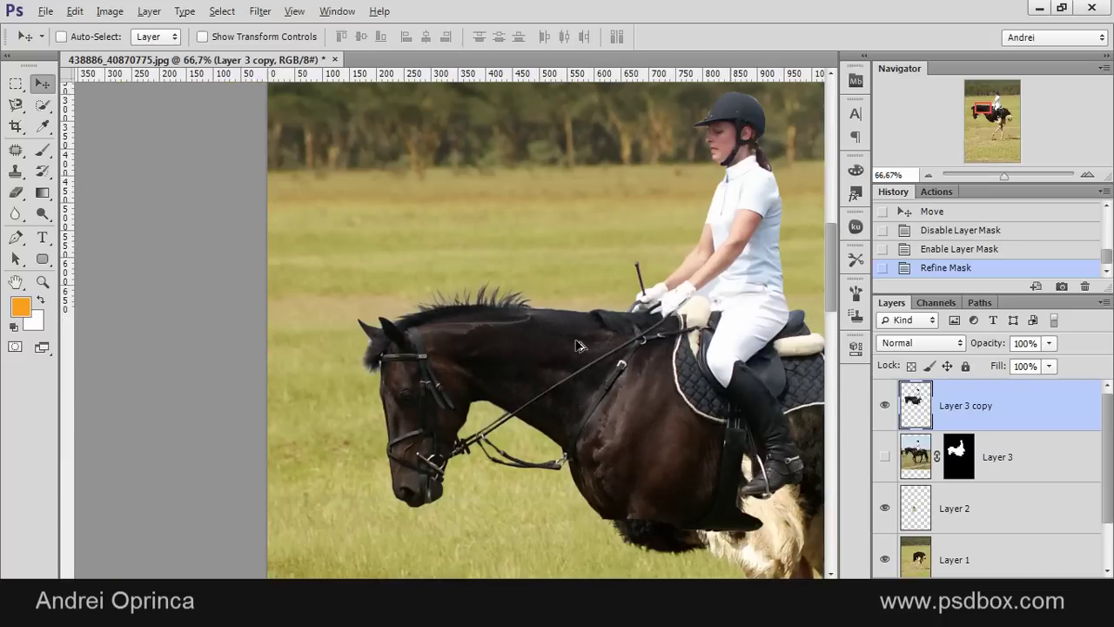
scroll(719, 300, "up", 4)
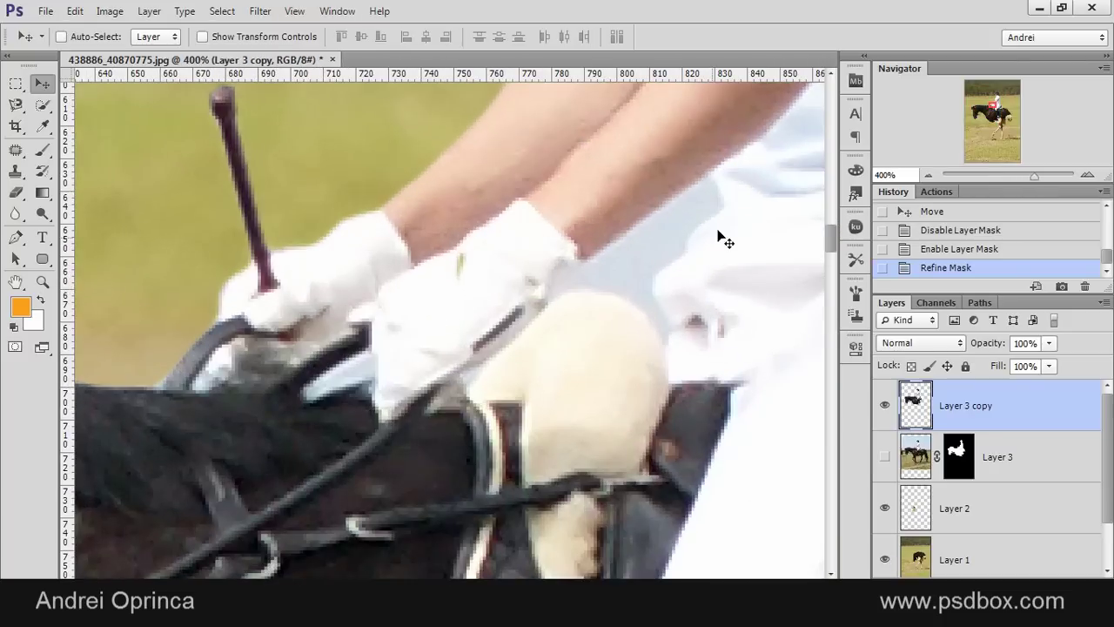
scroll(524, 289, "down", 3)
scroll(533, 324, "up", 3)
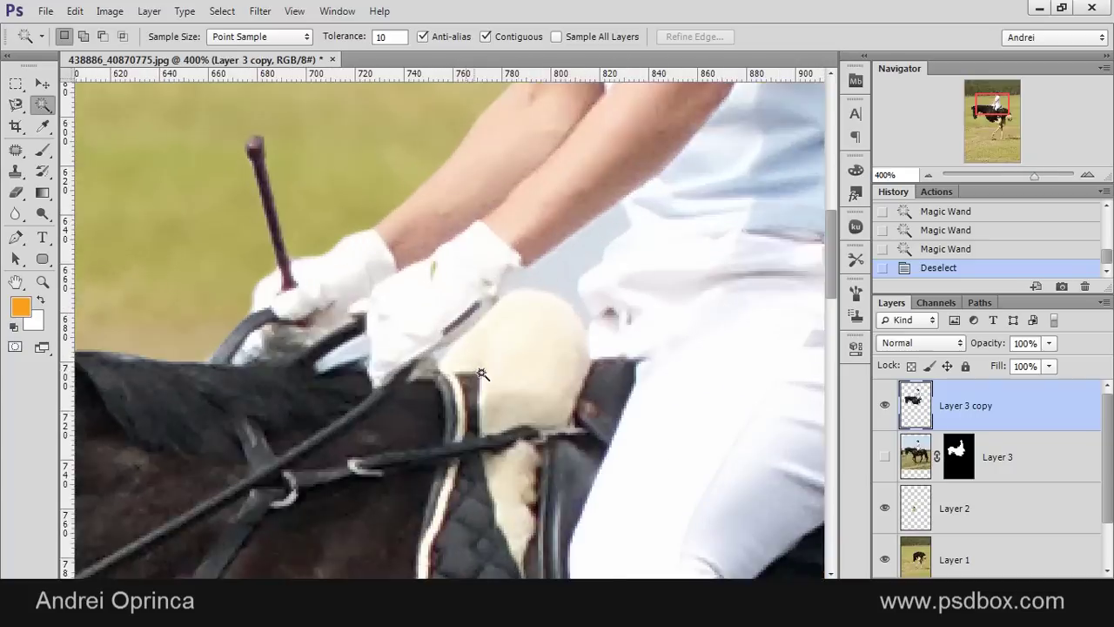
scroll(644, 230, "up", 1)
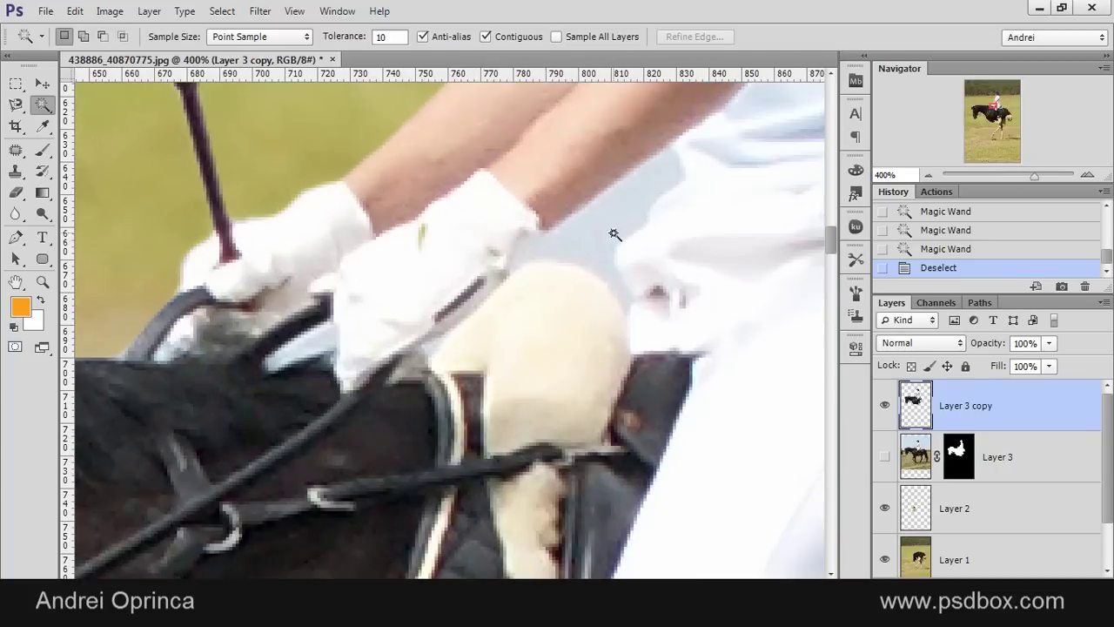
left_click(42, 149)
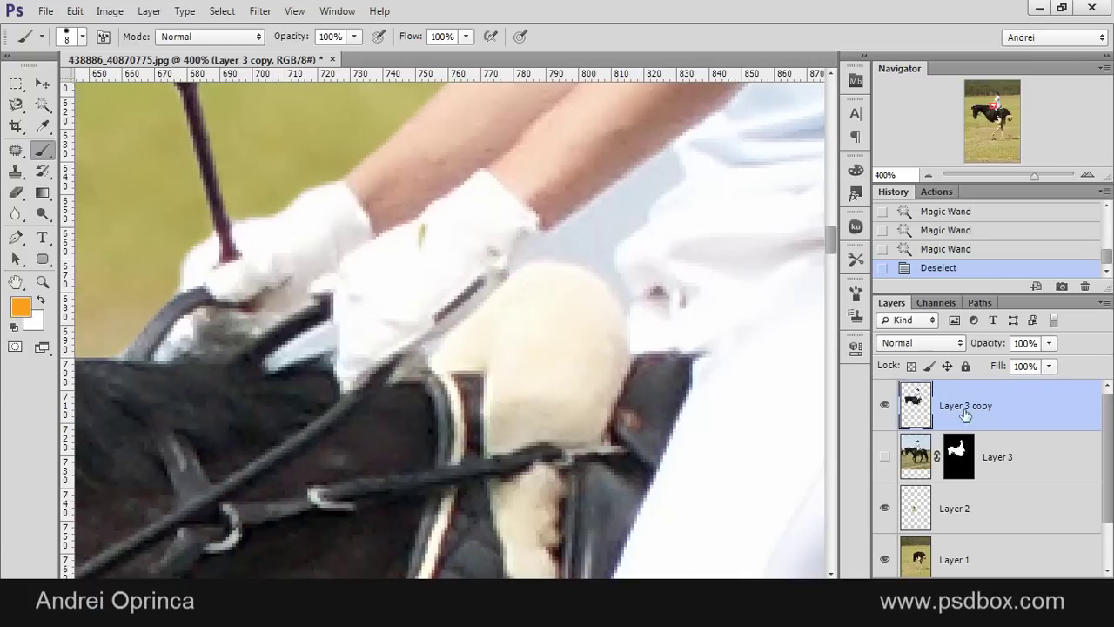
left_click(987, 588)
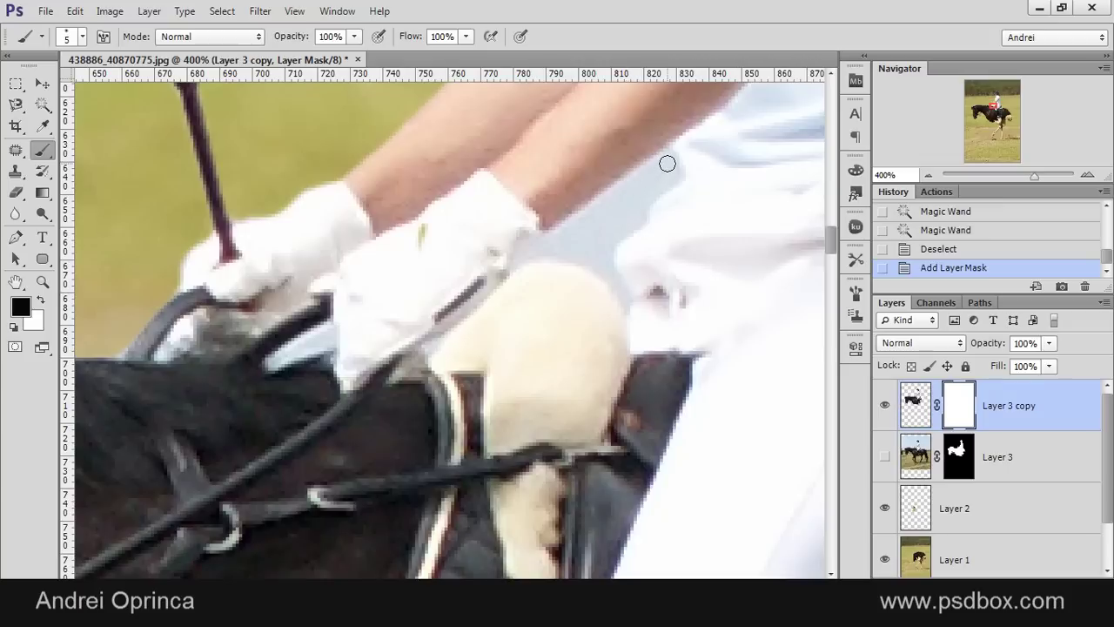
Paint black on the mask with a small brush to hide the blue sky between the rider's forearm, shirt and saddle pad.
left_click_drag(667, 163, 611, 206)
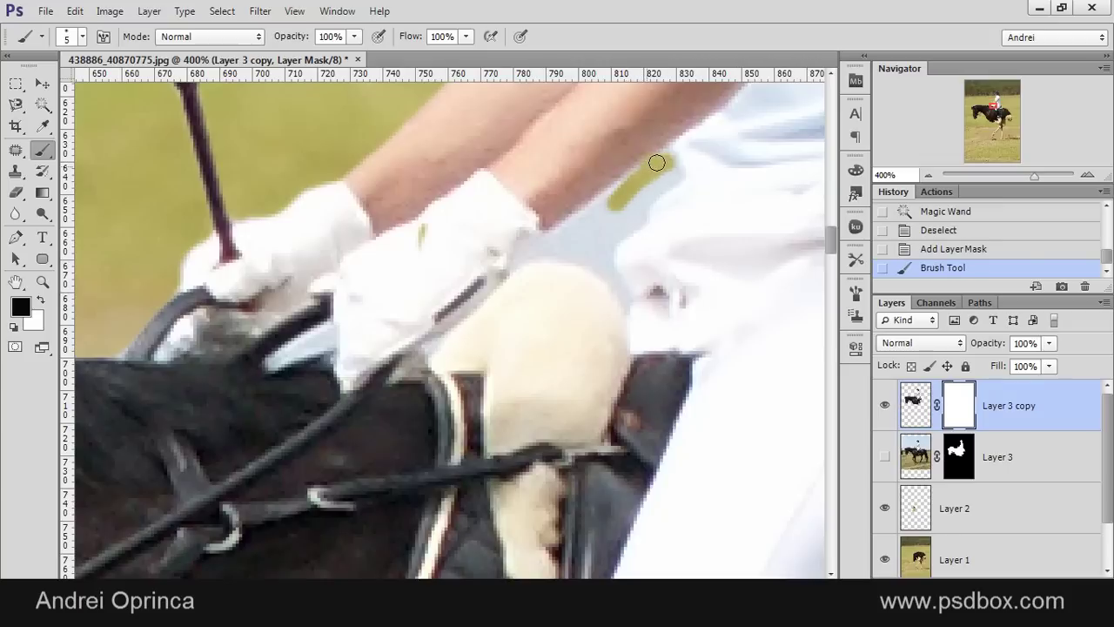
left_click(660, 160)
left_click(664, 156)
left_click(563, 233, "shift")
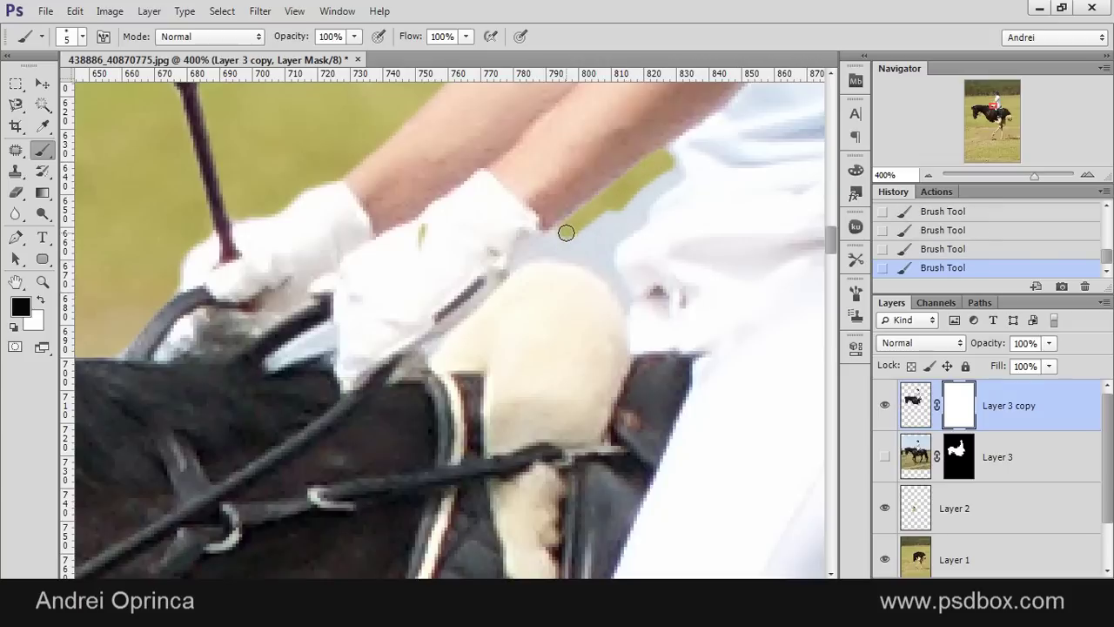
mouse_move(565, 233)
left_mouse_down()
mouse_move(524, 249)
mouse_move(606, 266)
mouse_move(595, 216)
mouse_move(578, 228)
mouse_move(672, 171)
mouse_move(630, 208)
mouse_move(650, 196)
mouse_move(607, 247)
mouse_move(610, 263)
mouse_move(616, 220)
left_mouse_up()
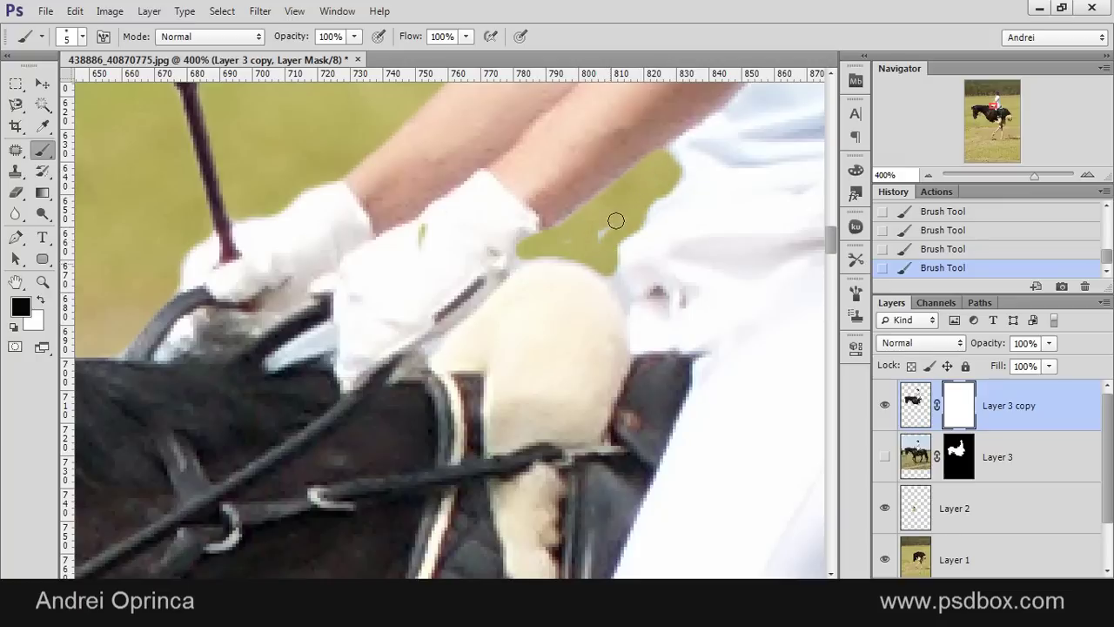
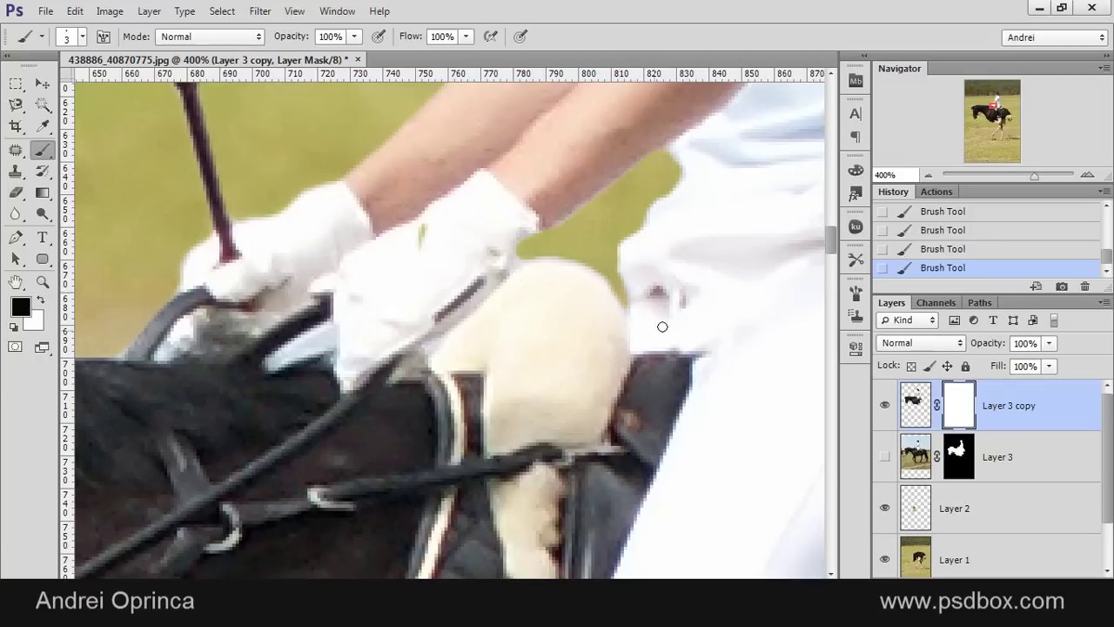
Compare Layer 3 with Layer 3 copy by toggling the visibility of both layers.
left_click(1032, 457)
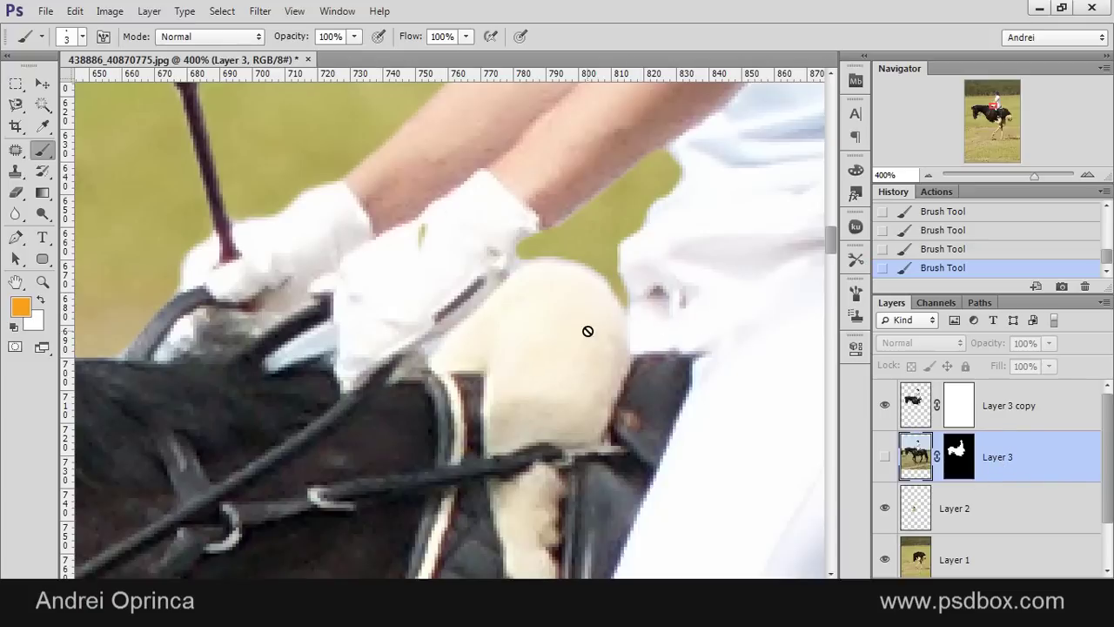
left_click_drag(585, 352, 597, 386)
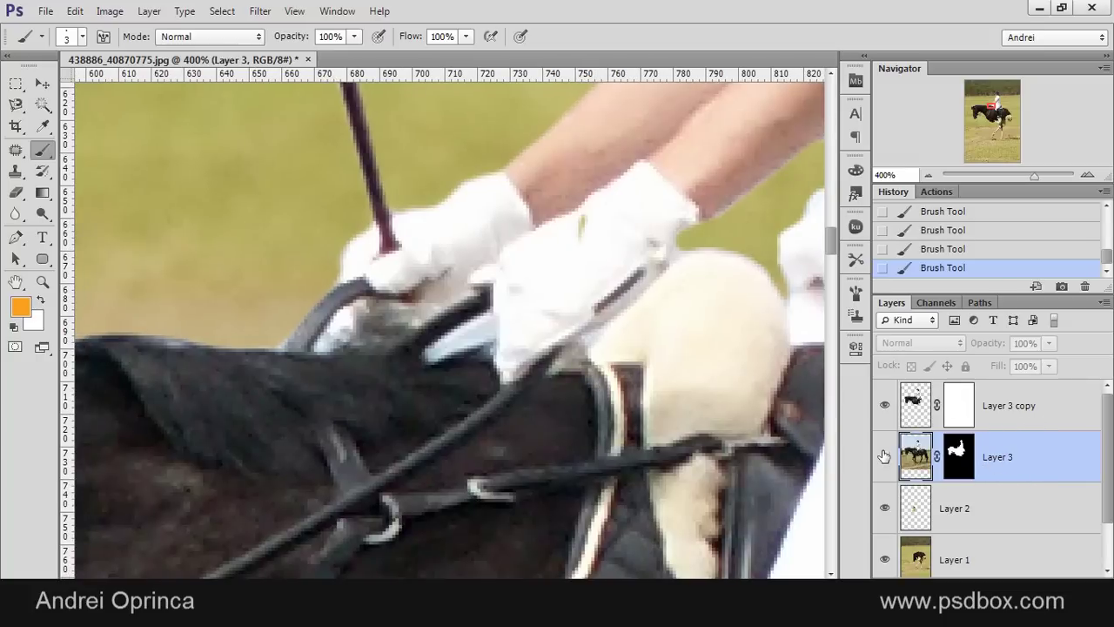
left_click(884, 407)
scroll(447, 415, "down", 3)
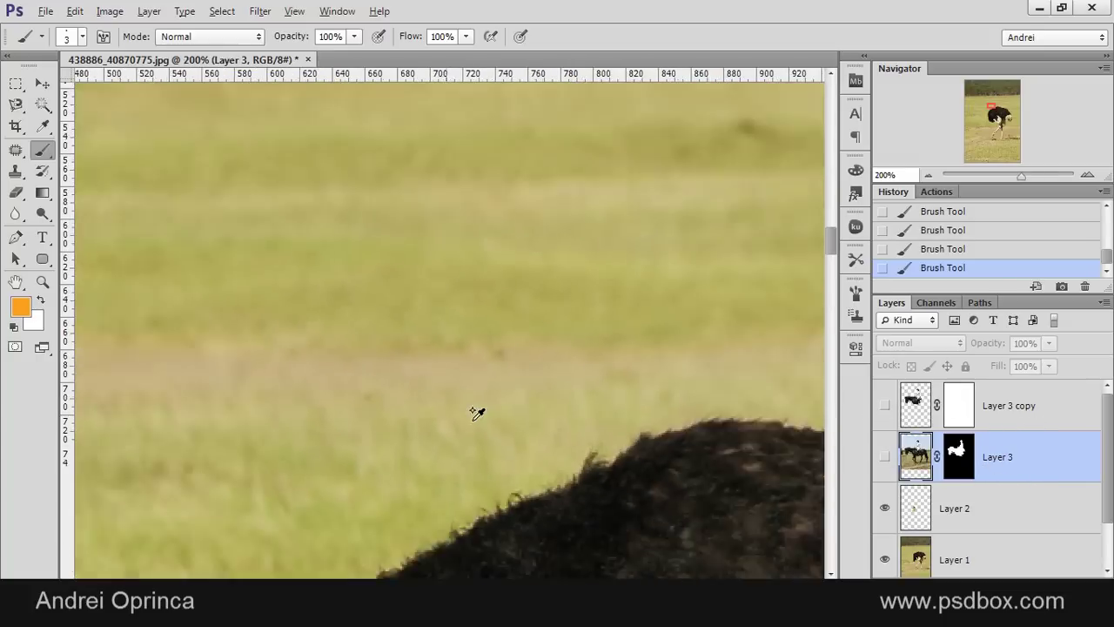
left_click(883, 458)
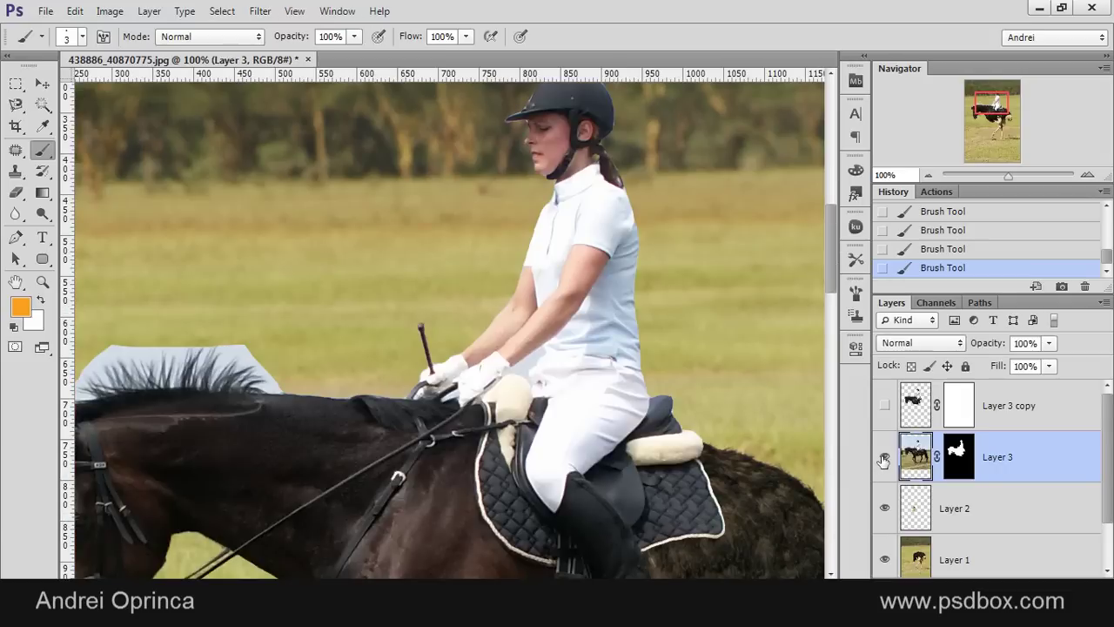
left_click(959, 462)
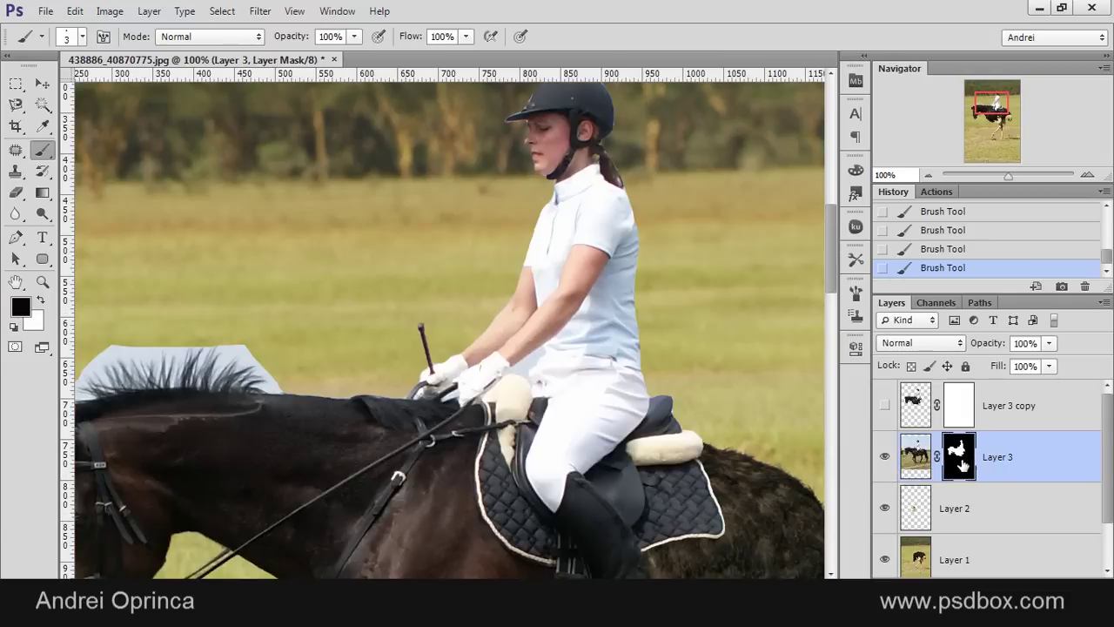
left_click(884, 458)
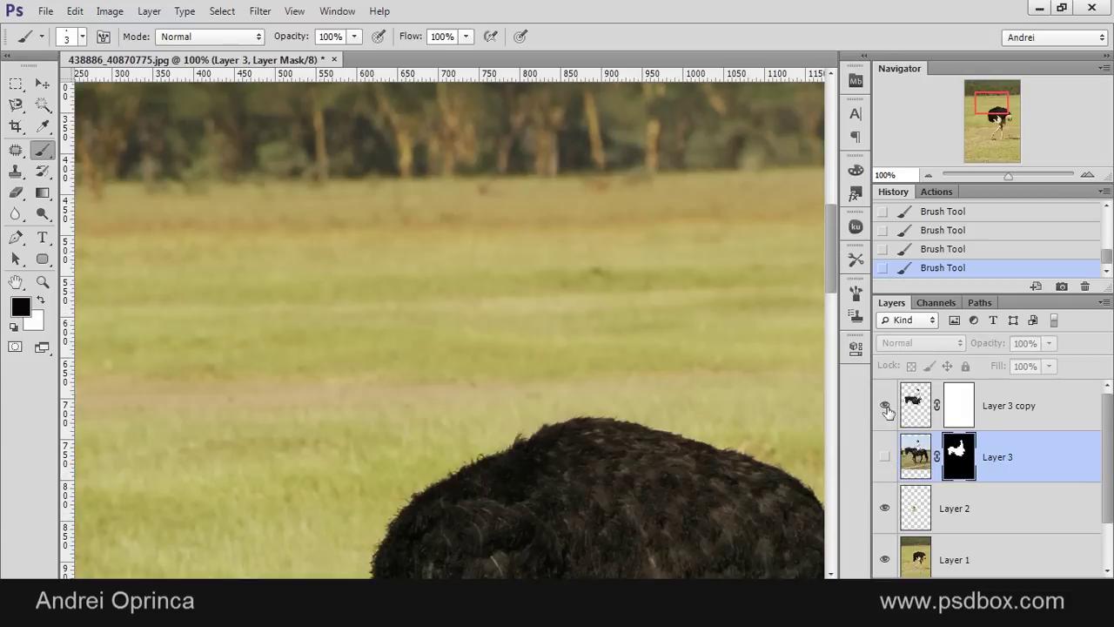
left_click(886, 407)
Mask out the blue gap under the rein beside the rider's glove on Layer 3 copy with the size 3 black brush.
scroll(400, 406, "up", 4)
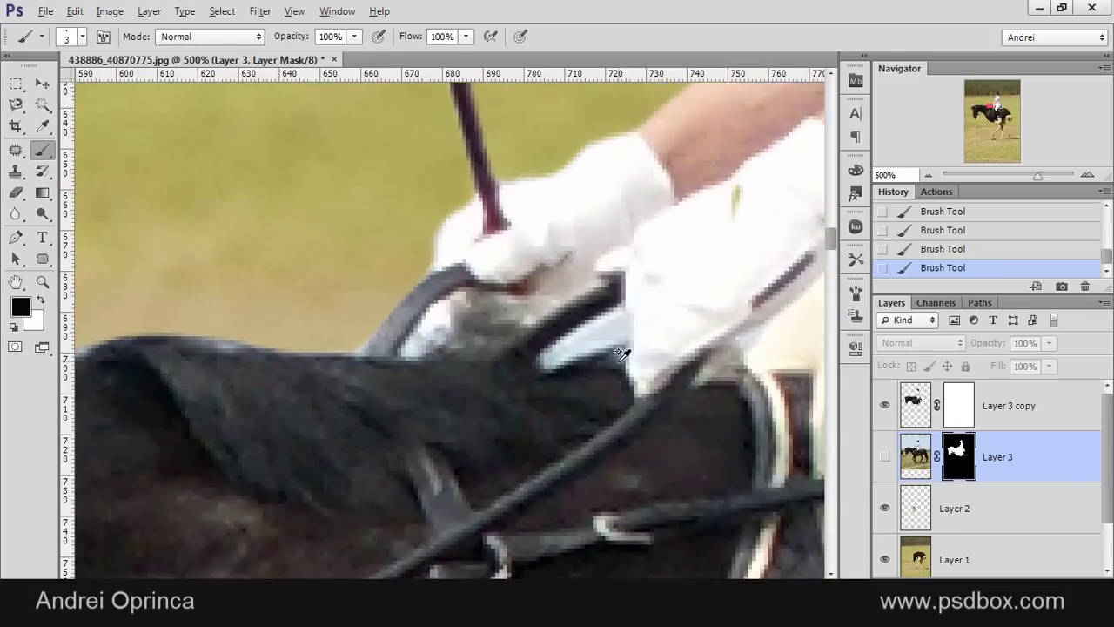
left_click(952, 415)
scroll(617, 316, "up", 2)
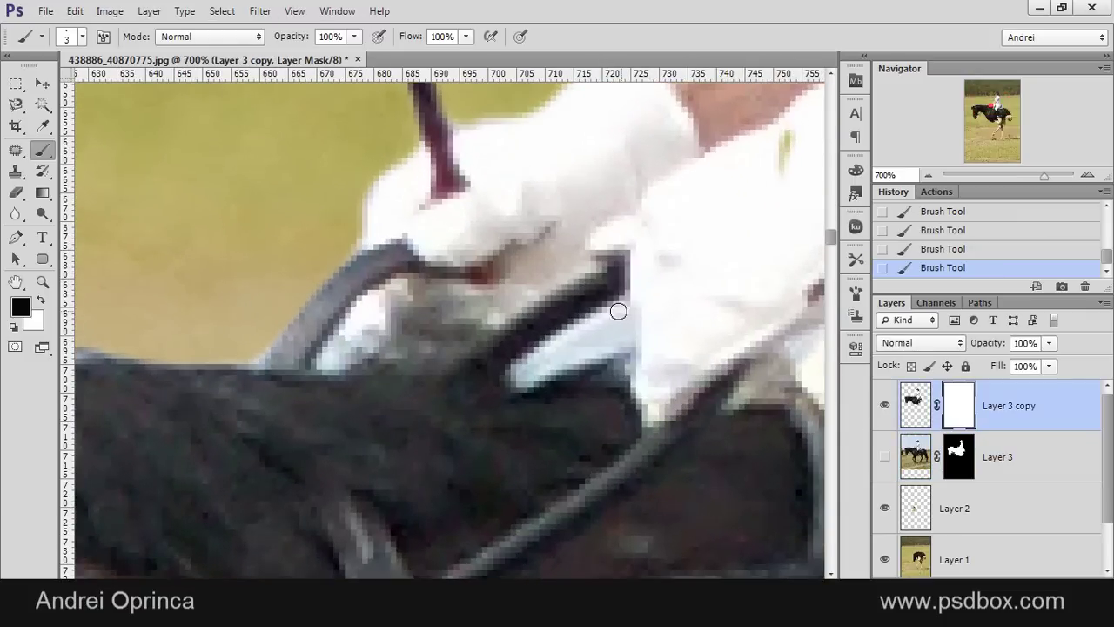
mouse_move(550, 341)
left_mouse_down()
mouse_move(518, 376)
mouse_move(606, 342)
mouse_move(615, 321)
mouse_move(616, 333)
mouse_move(552, 349)
mouse_move(595, 326)
left_mouse_up()
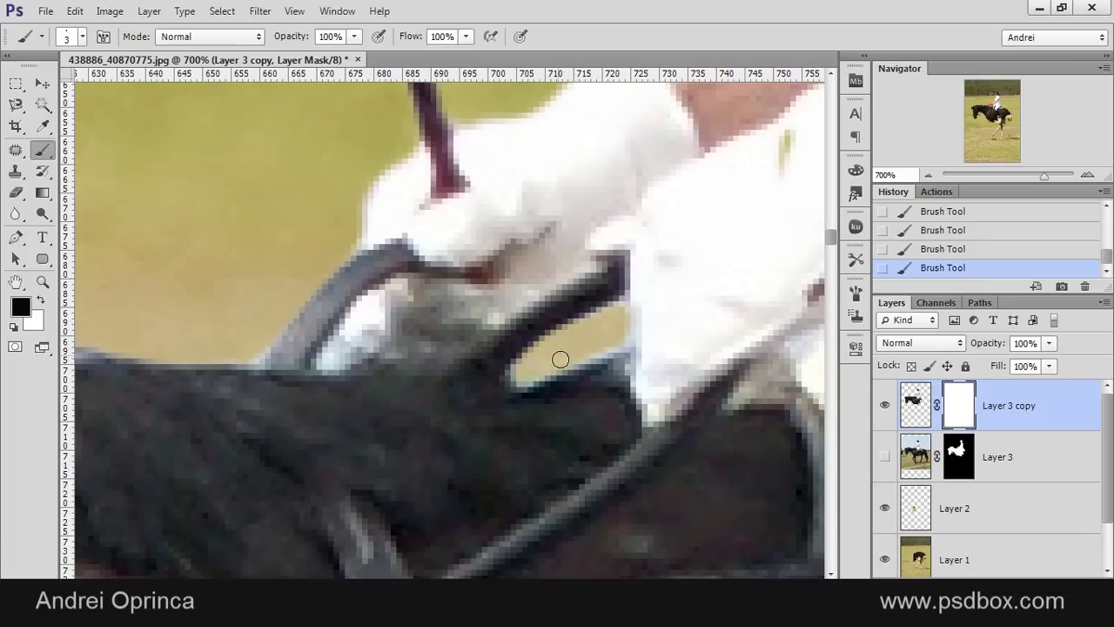
Check the composite as a whole and delete the hidden original Layer 3.
scroll(591, 325, "down", 8)
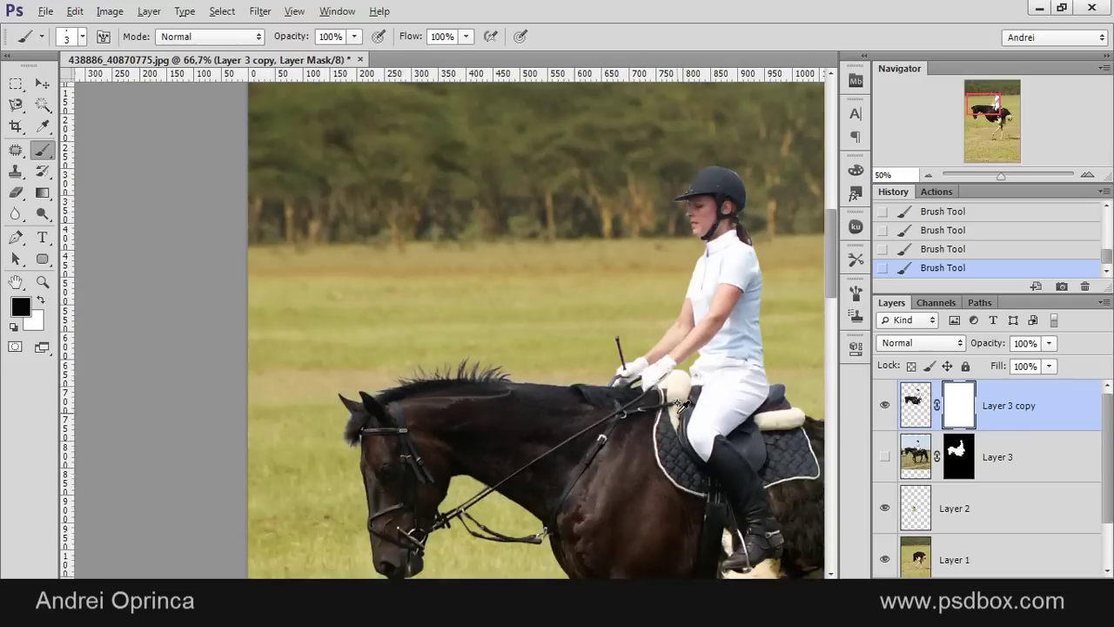
scroll(680, 404, "down", 1)
left_click_drag(679, 517, 575, 433)
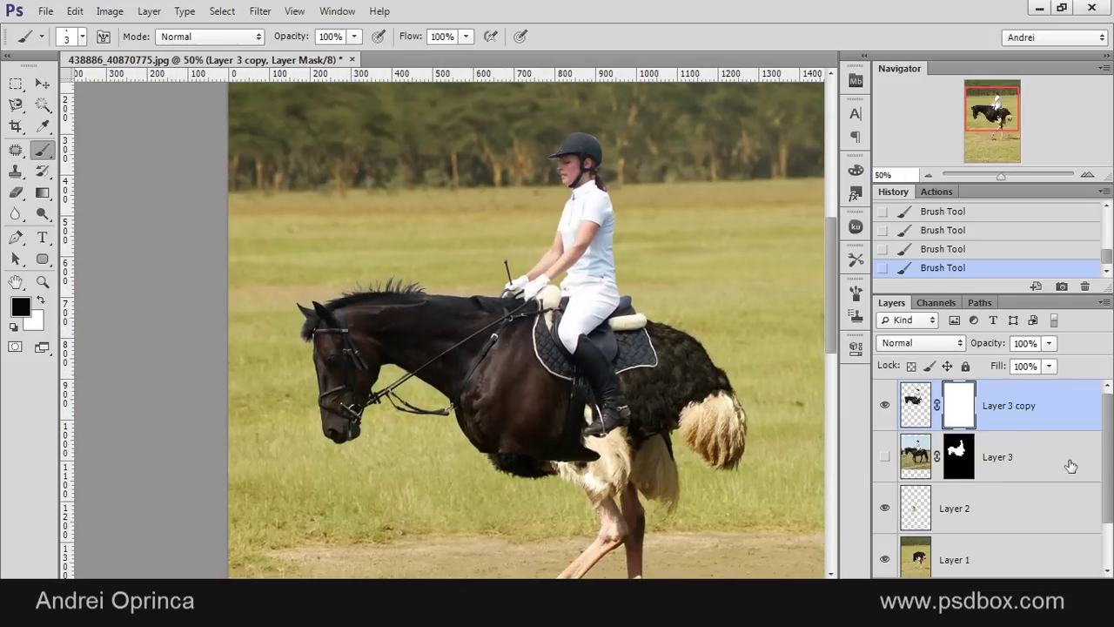
left_click_drag(1076, 468, 1085, 609)
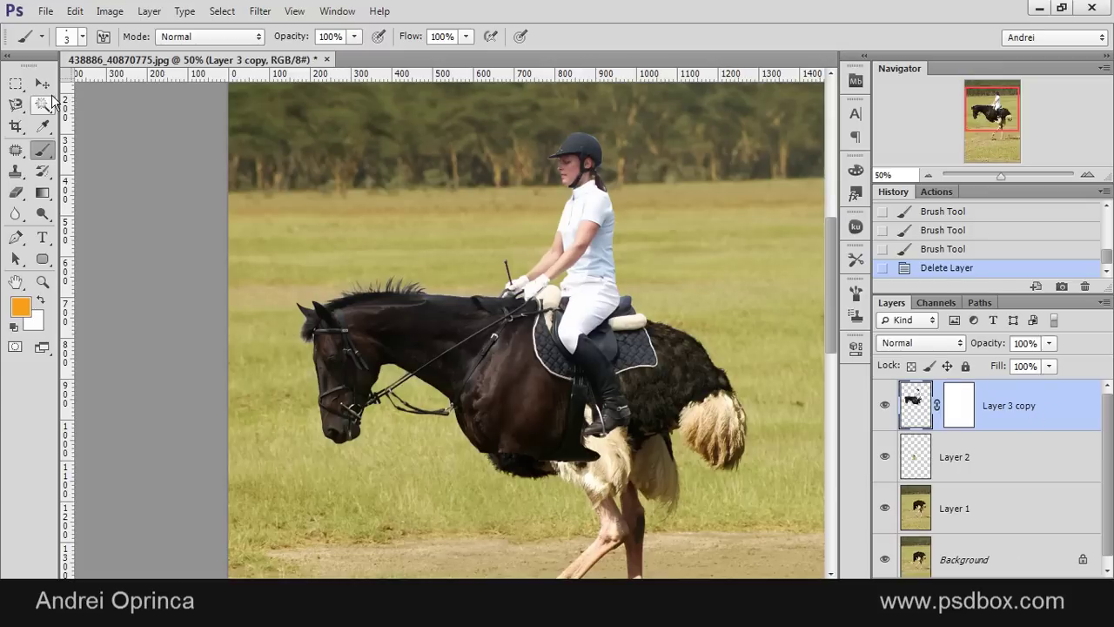
Nudge Layer 3 copy with the Move tool to align the horse's chest and belly with the ostrich's body.
left_click(41, 83)
mouse_move(581, 348)
left_mouse_down()
mouse_move(534, 290)
mouse_move(557, 323)
mouse_move(579, 329)
left_mouse_up()
scroll(509, 386, "up", 3)
left_click_drag(509, 379, 508, 383)
scroll(508, 336, "down", 3)
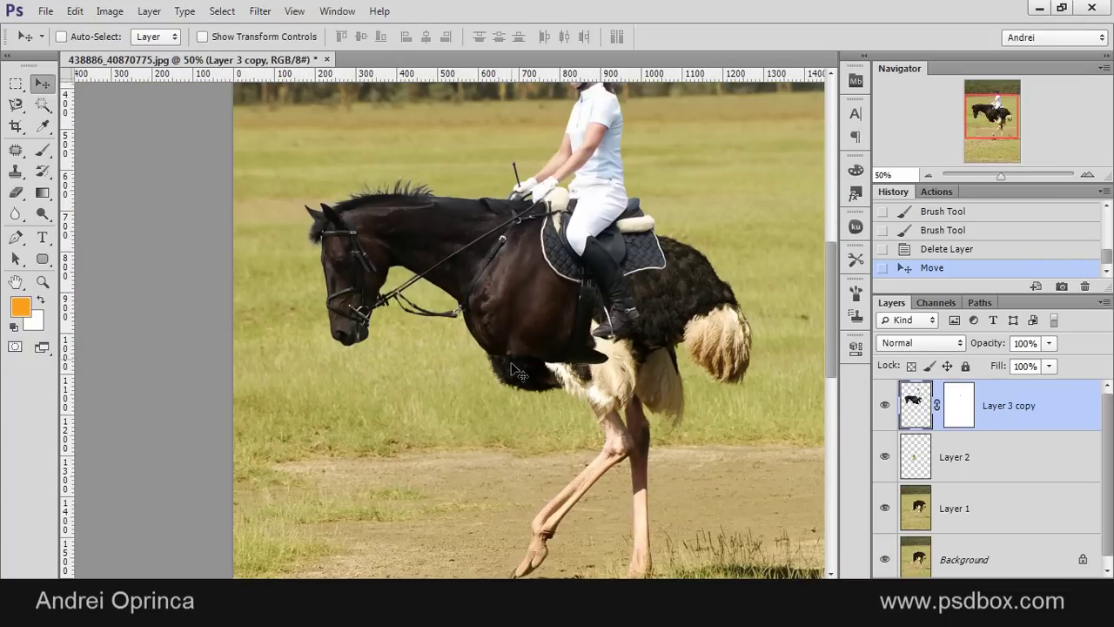
scroll(585, 322, "down", 1)
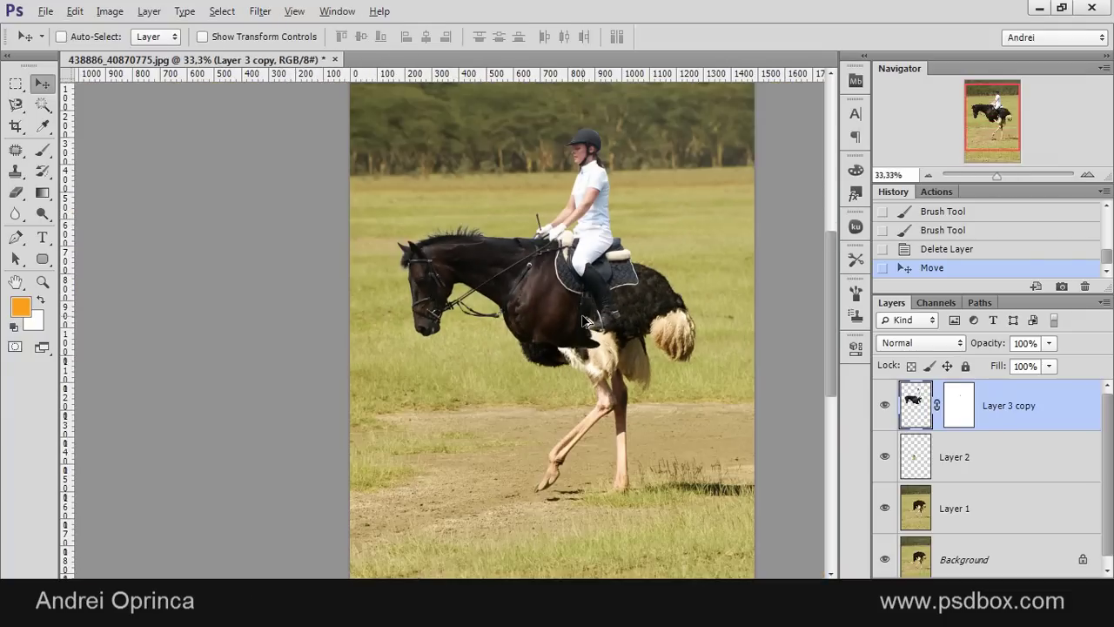
Adjust the horse and rider's fit on the ostrich slightly with Free Transform on Layer 3 copy.
left_click(953, 419)
scroll(592, 294, "up", 2)
key("ctrl+t")
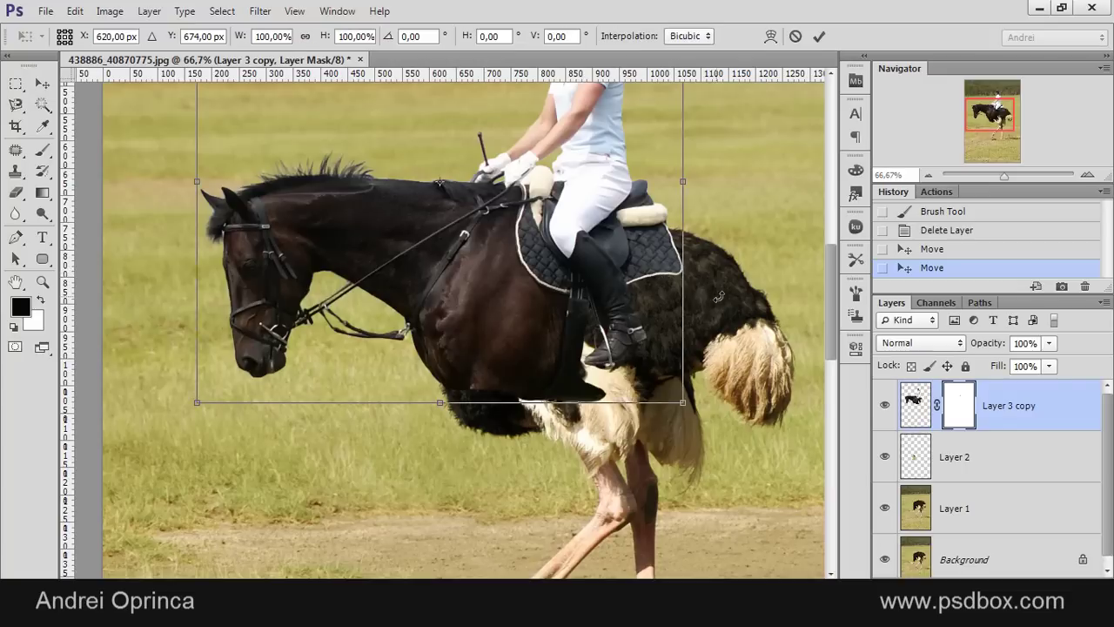
key("Return")
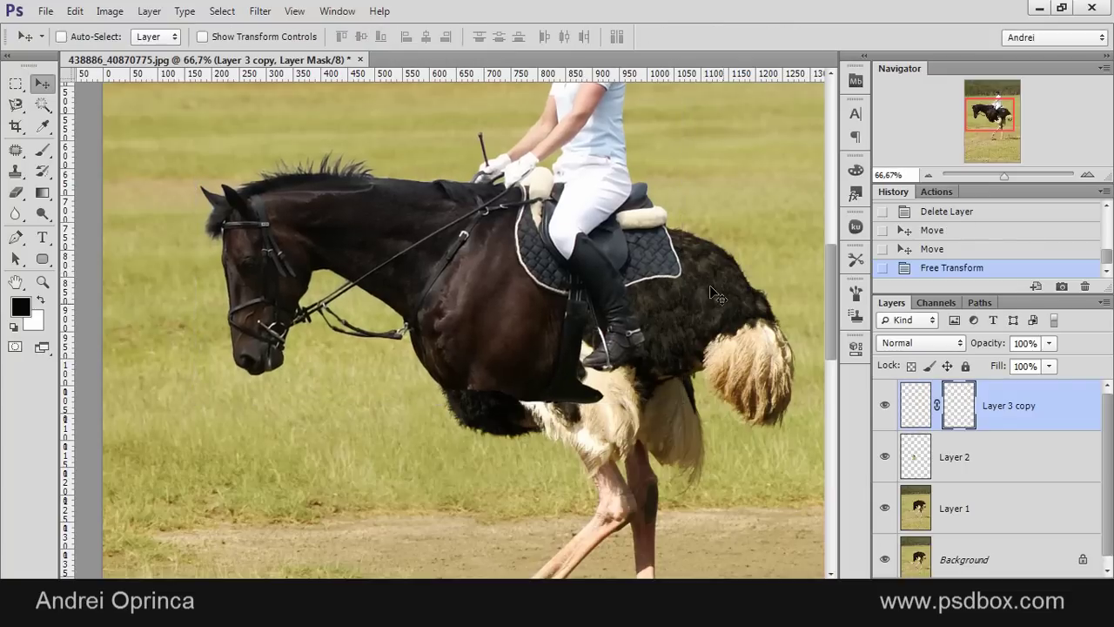
Mask away the horse's lower belly and the end of the hanging flap on Layer 3 copy with a soft 100 px black brush.
scroll(638, 263, "down", 1)
scroll(647, 258, "up", 2)
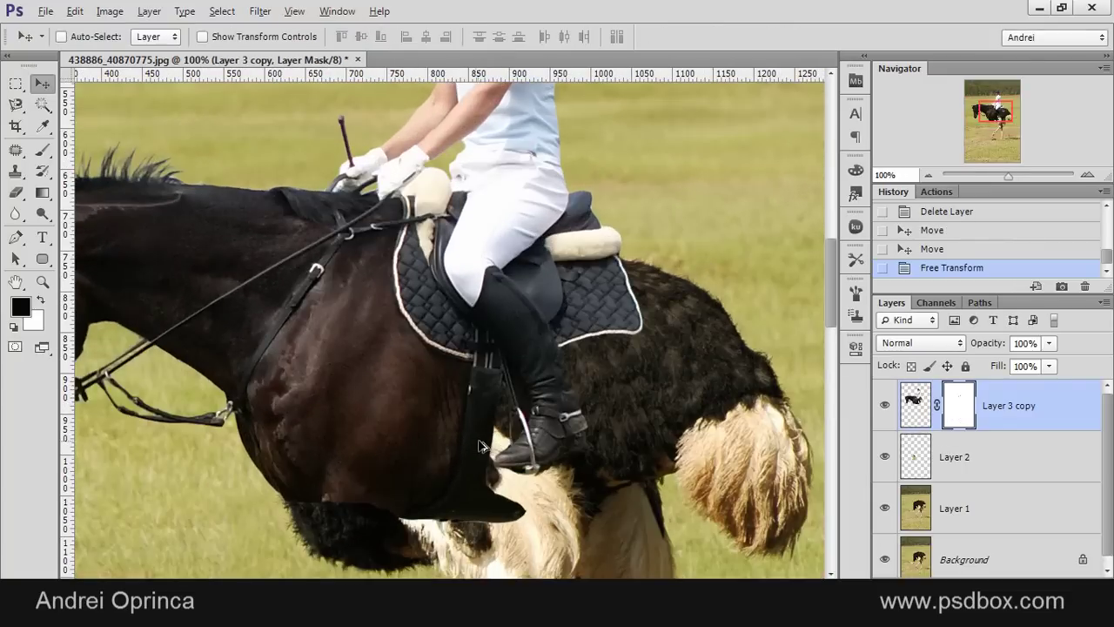
scroll(479, 446, "up", 1)
left_click_drag(604, 293, 622, 255)
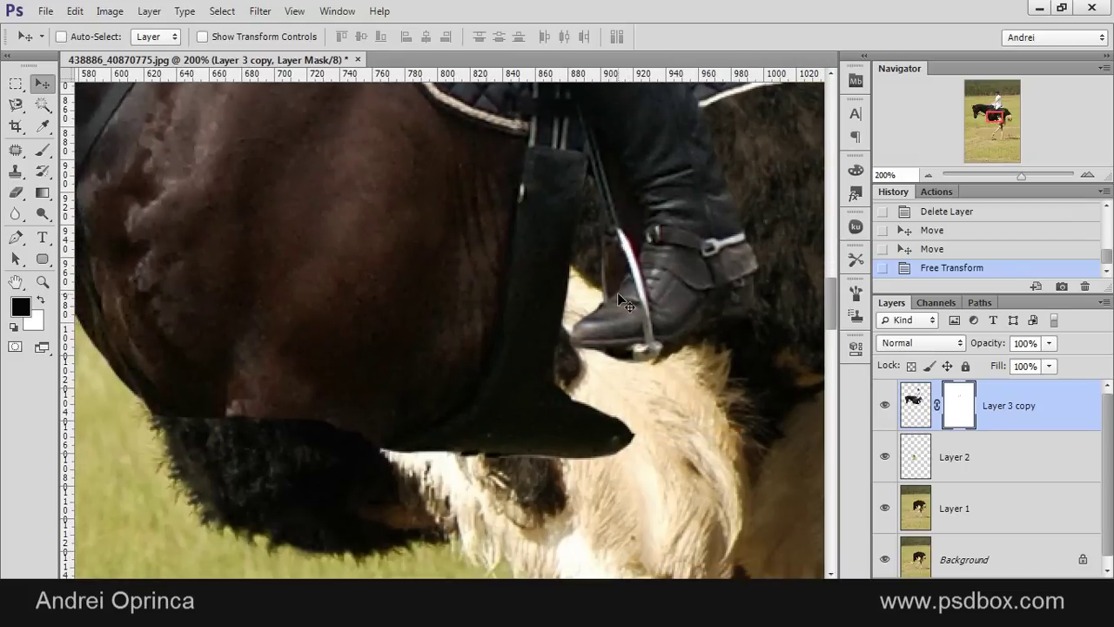
left_click(43, 149)
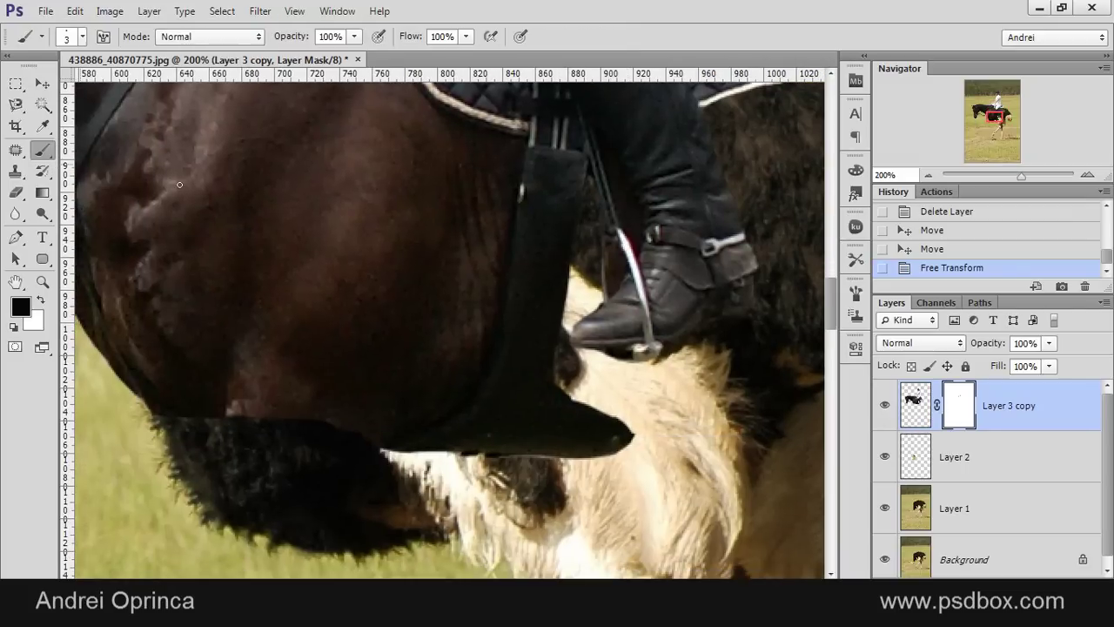
scroll(413, 196, "down", 1)
right_click(546, 263)
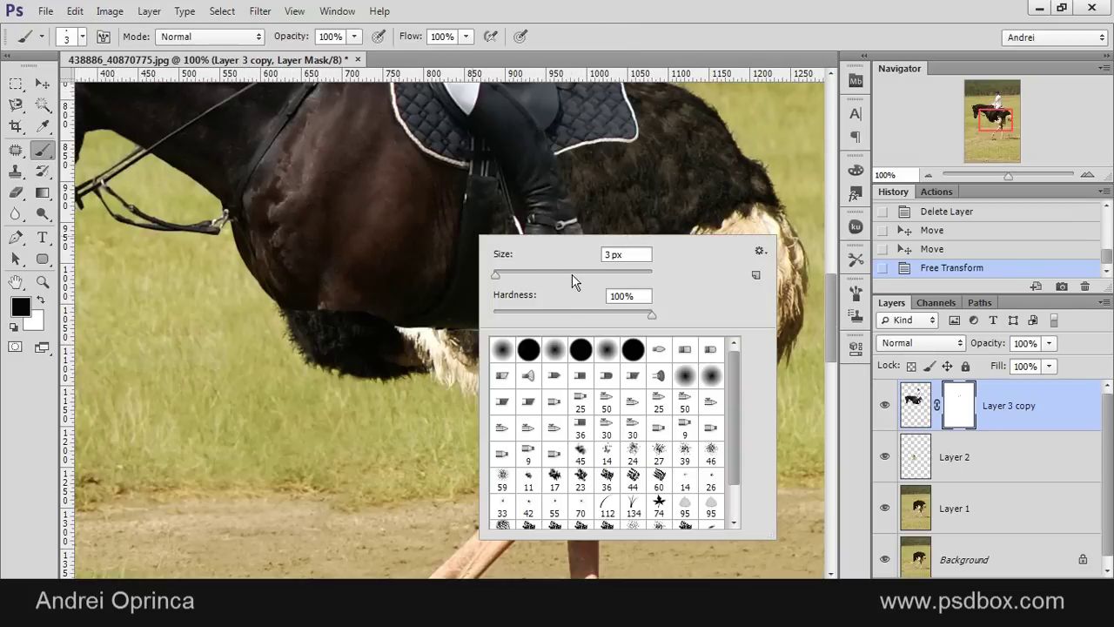
left_click(573, 275)
left_click(493, 314)
left_click(966, 409)
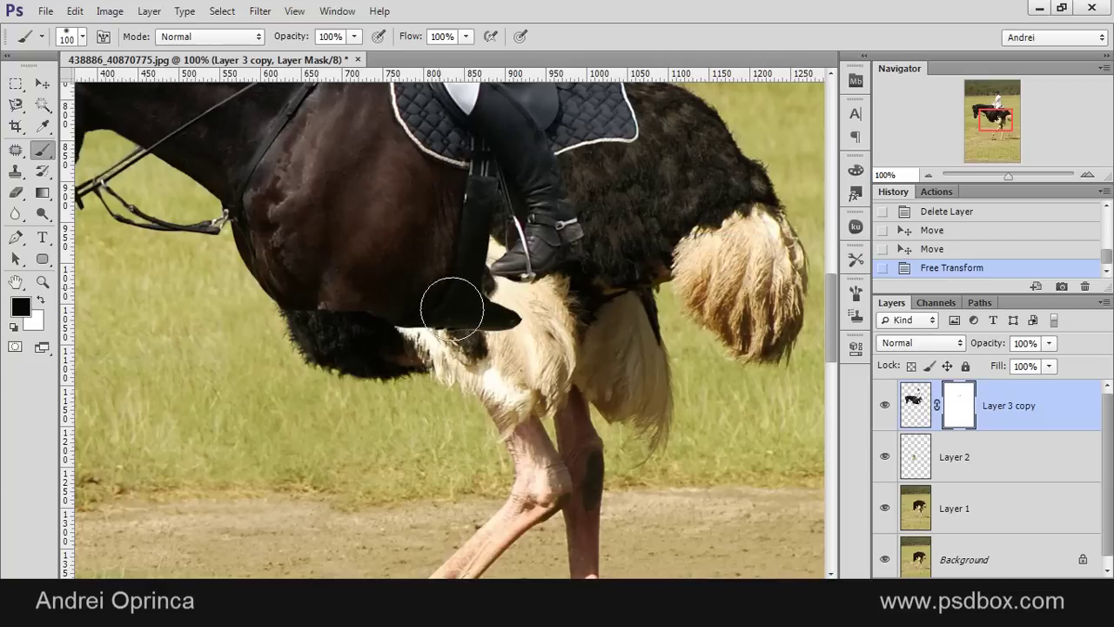
mouse_move(527, 333)
left_mouse_down()
mouse_move(469, 330)
mouse_move(508, 336)
left_mouse_up()
mouse_move(510, 336)
left_mouse_down()
mouse_move(445, 301)
mouse_move(440, 269)
mouse_move(417, 354)
mouse_move(438, 367)
mouse_move(428, 317)
mouse_move(340, 327)
mouse_move(387, 288)
mouse_move(328, 301)
mouse_move(392, 260)
mouse_move(368, 278)
left_mouse_up()
Reduce the brush to 35 px and refine the mask around the dark flap hanging beside the rider's boot.
scroll(478, 193, "up", 1)
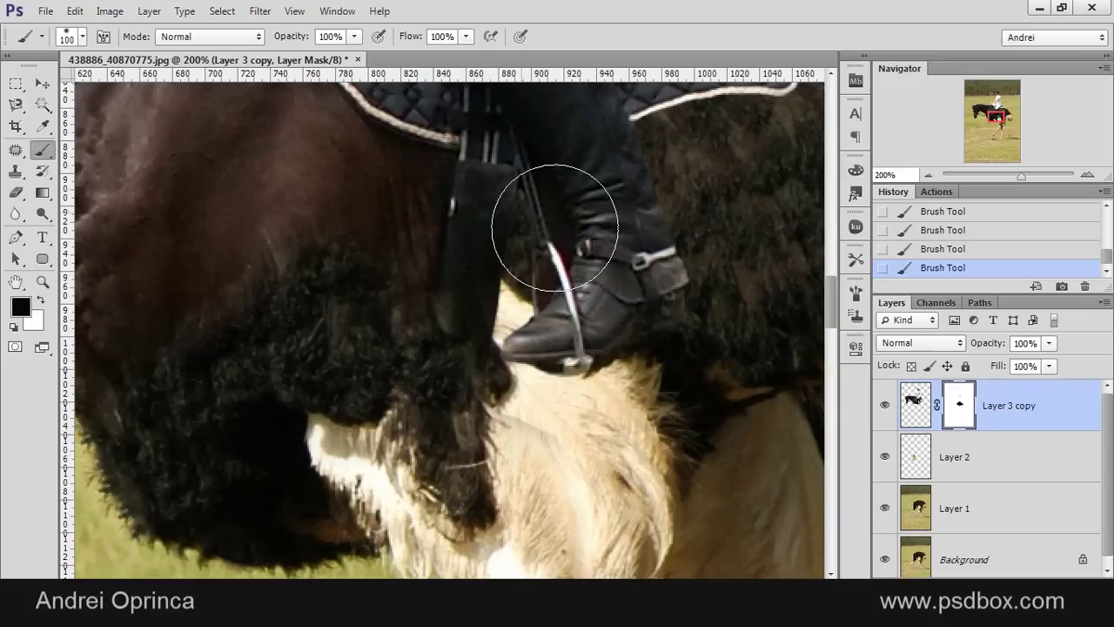
key("bracketleft")
key("bracketleft")
key("bracketleft")
key("bracketleft")
key("bracketleft")
key("bracketleft")
key("bracketleft")
key("bracketleft")
mouse_move(486, 206)
left_mouse_down()
mouse_move(495, 182)
mouse_move(490, 308)
mouse_move(473, 368)
left_mouse_up()
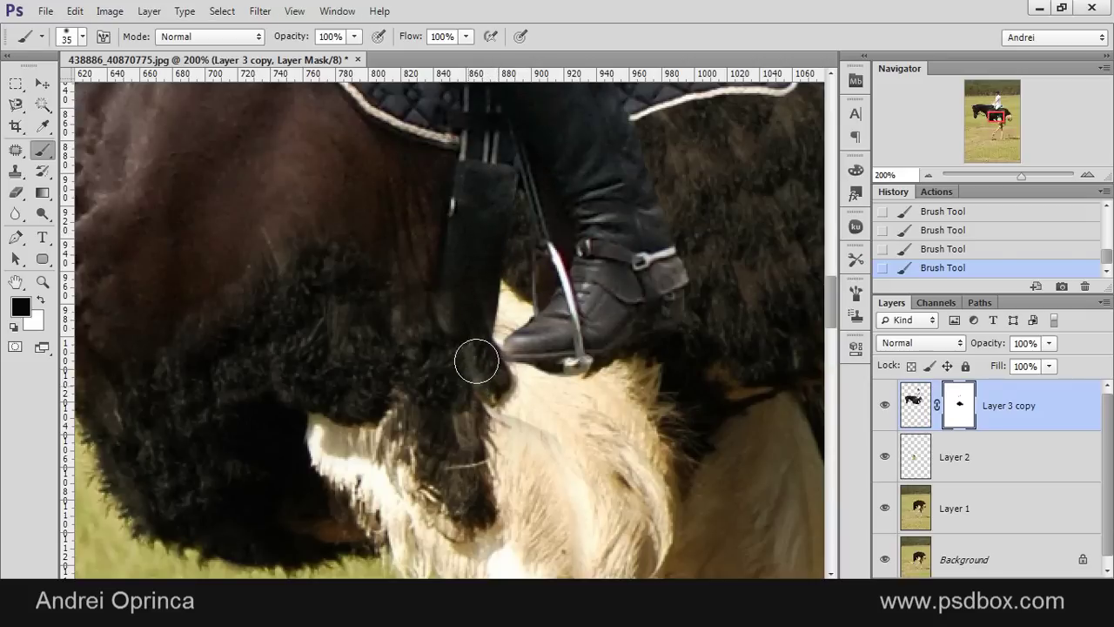
key("x")
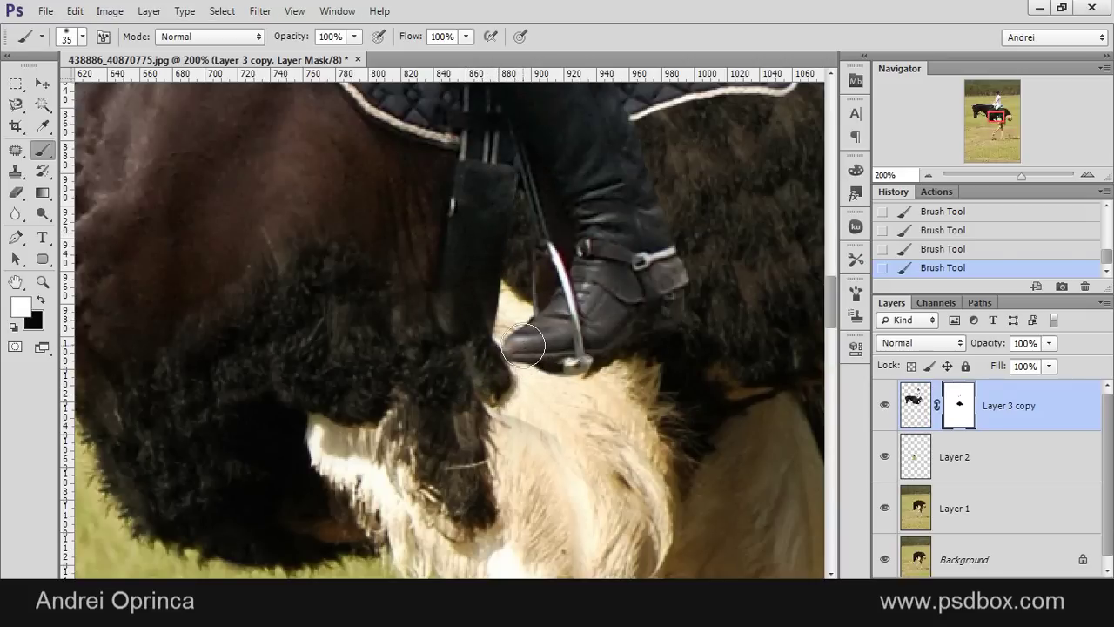
mouse_move(335, 339)
left_mouse_down()
mouse_move(375, 257)
mouse_move(517, 421)
mouse_move(519, 441)
left_mouse_up()
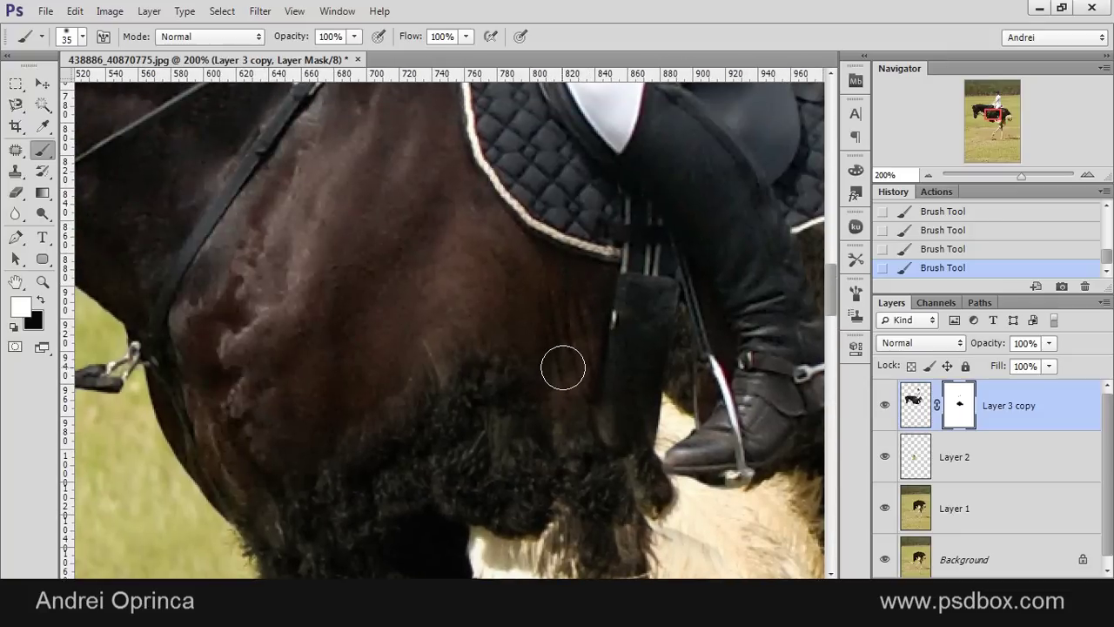
Blend the mask edge behind the hanging flap and mask out the flap itself between the saddle pad and the ostrich's feathers.
key("x")
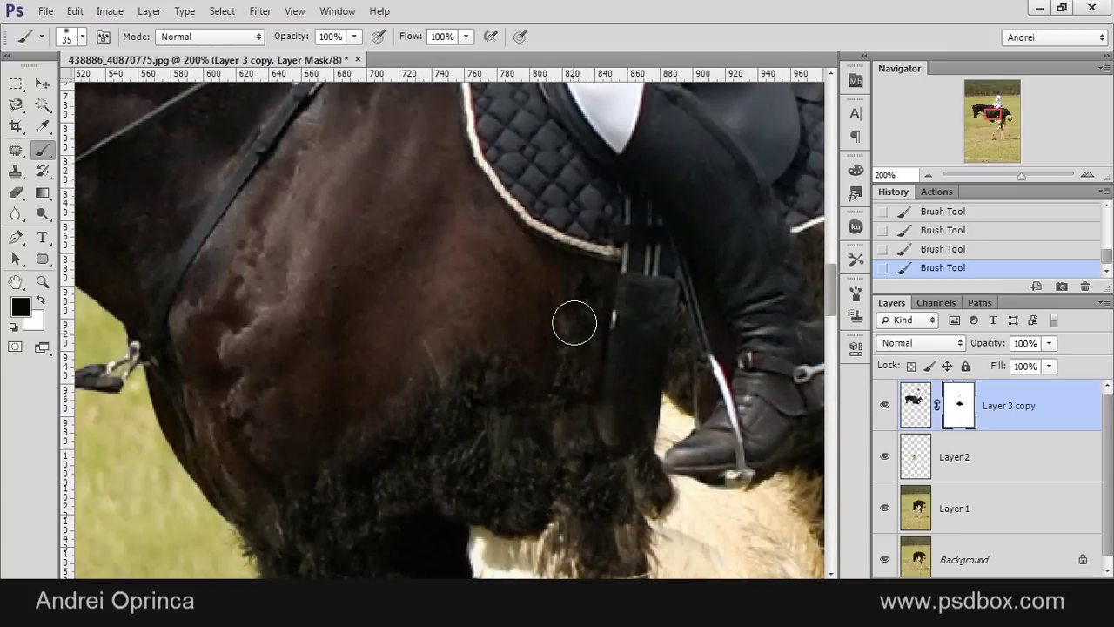
key("x")
mouse_move(621, 445)
left_mouse_down()
mouse_move(637, 410)
mouse_move(627, 483)
mouse_move(616, 446)
mouse_move(603, 499)
mouse_move(605, 465)
mouse_move(605, 527)
mouse_move(624, 482)
mouse_move(621, 517)
mouse_move(613, 497)
mouse_move(582, 508)
mouse_move(563, 406)
left_mouse_up()
key("x")
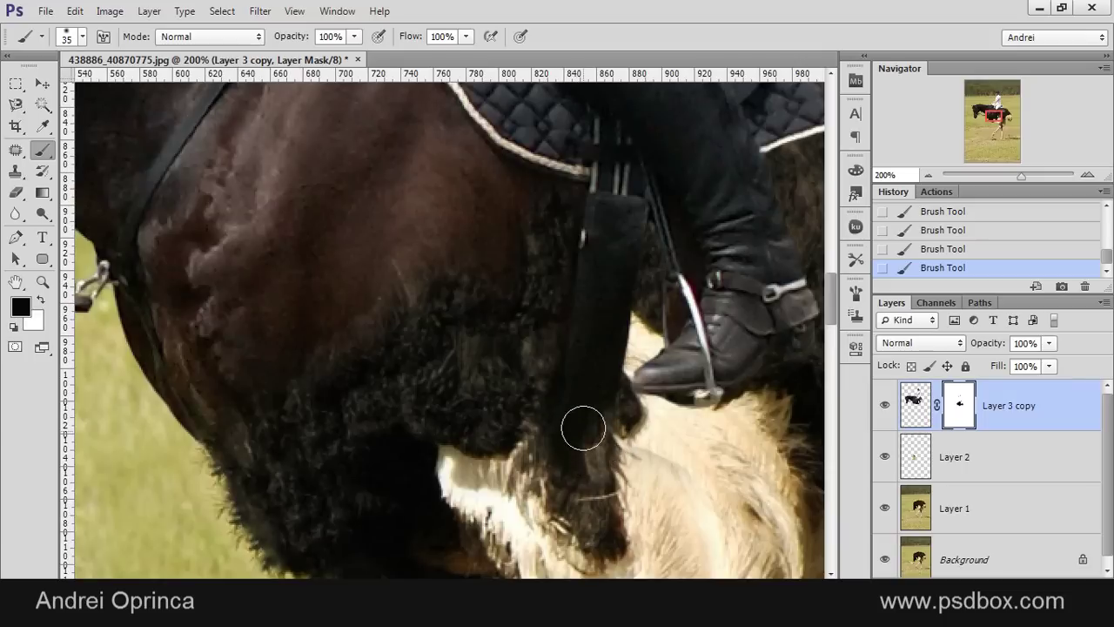
mouse_move(631, 221)
left_mouse_down()
mouse_move(600, 204)
mouse_move(563, 397)
mouse_move(624, 243)
mouse_move(568, 395)
mouse_move(622, 290)
mouse_move(585, 416)
mouse_move(605, 343)
left_mouse_up()
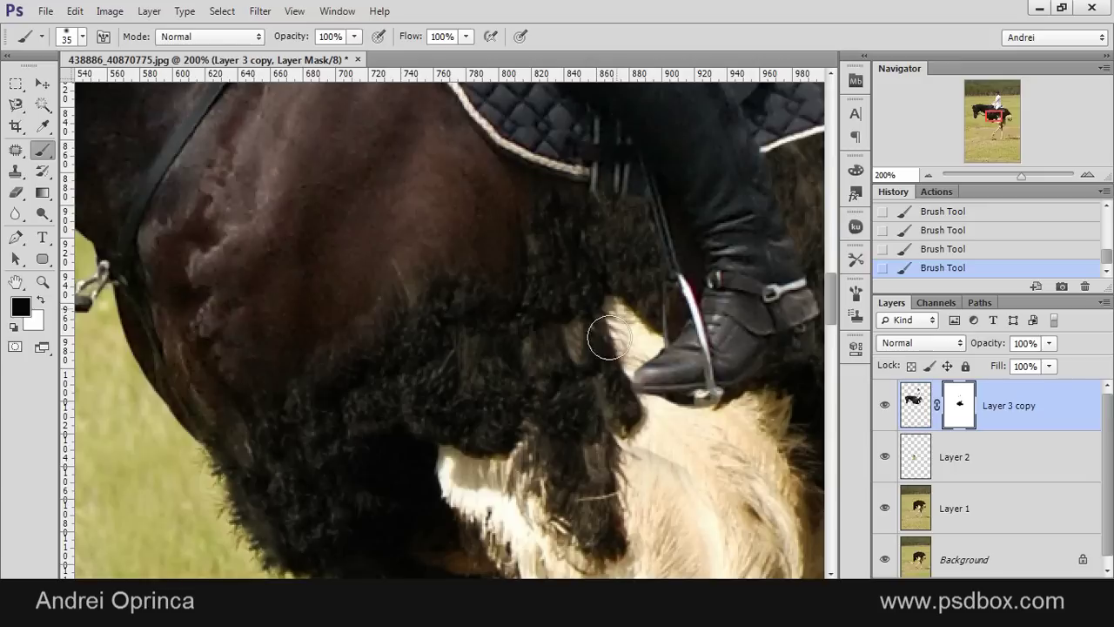
Mask out the strap remnants under the saddle pad's lower edge with the brush reduced to 20 px.
scroll(597, 279, "up", 3)
key("bracketleft")
key("bracketleft")
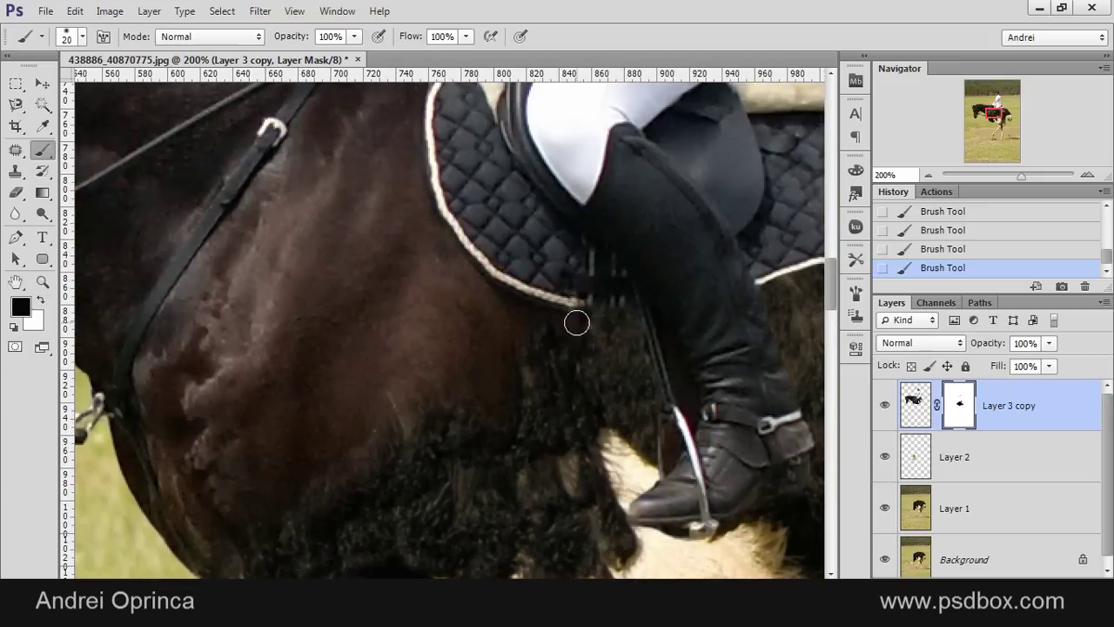
scroll(573, 360, "down", 2)
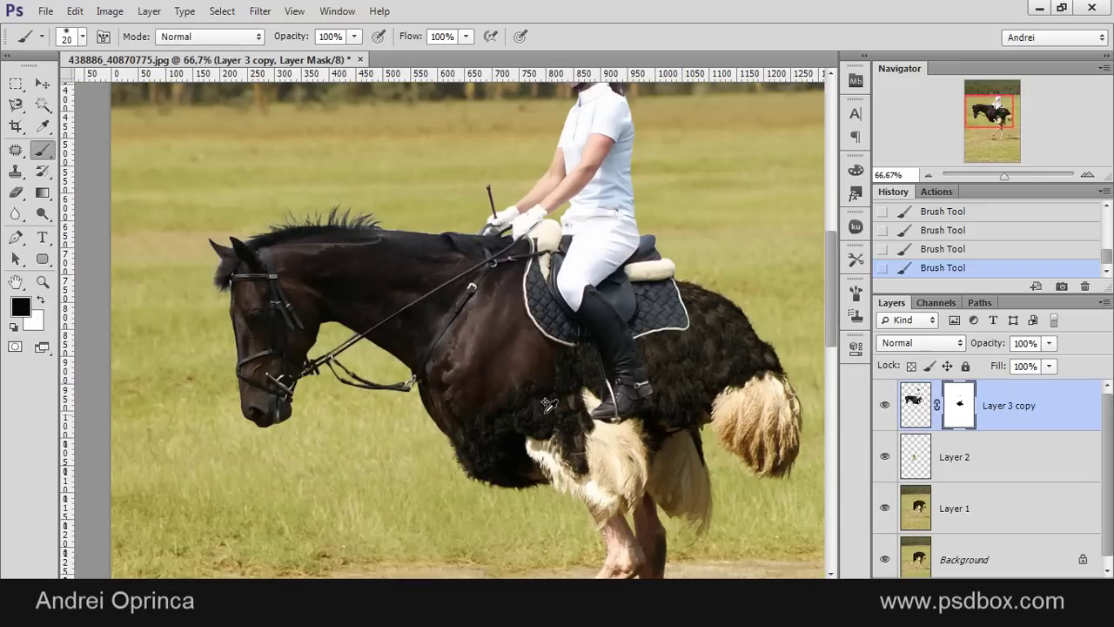
Enlarge the mask brush to 94 px.
scroll(557, 400, "up", 1)
right_click(582, 391)
left_click(666, 329)
left_click(544, 366)
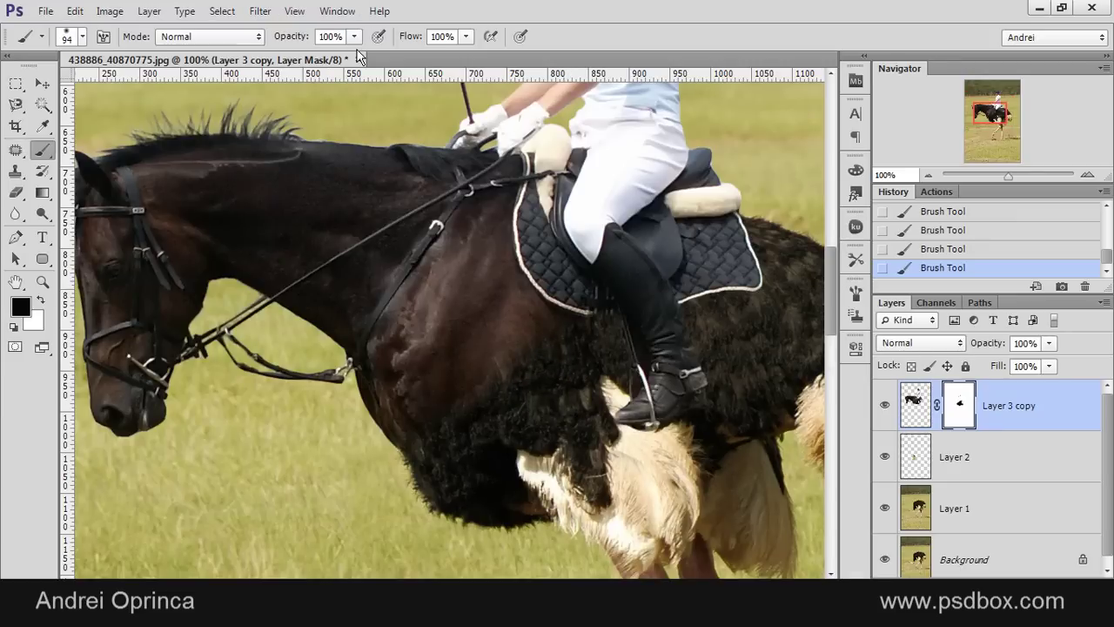
left_click_drag(327, 60, 463, 67)
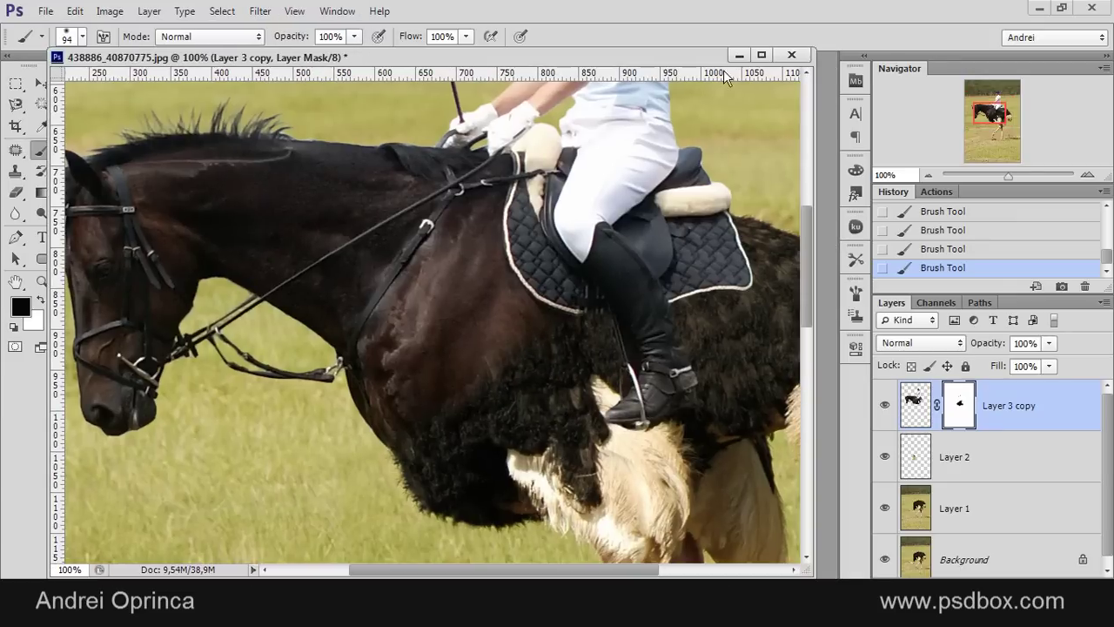
left_click(762, 56)
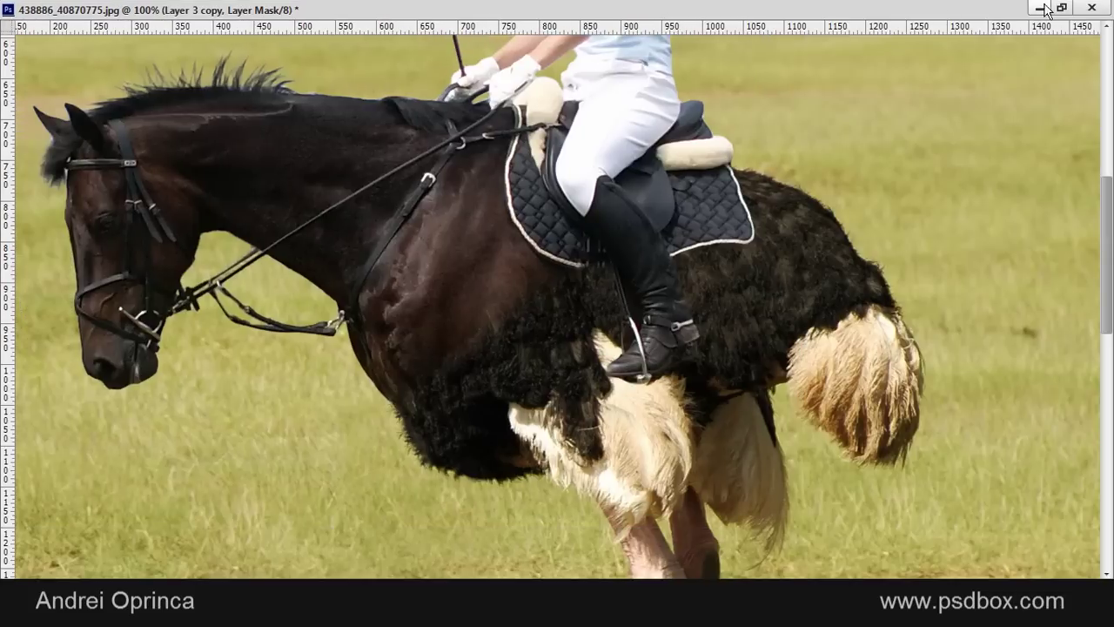
left_click(1061, 8)
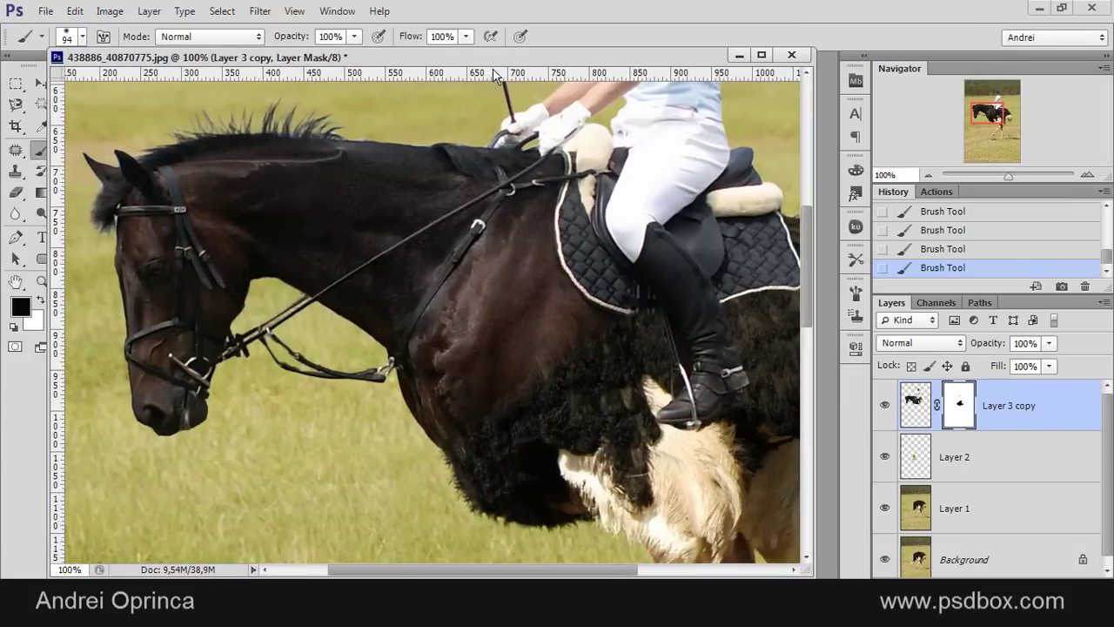
mouse_move(494, 58)
left_mouse_down()
mouse_move(503, 88)
mouse_move(509, 63)
left_mouse_up()
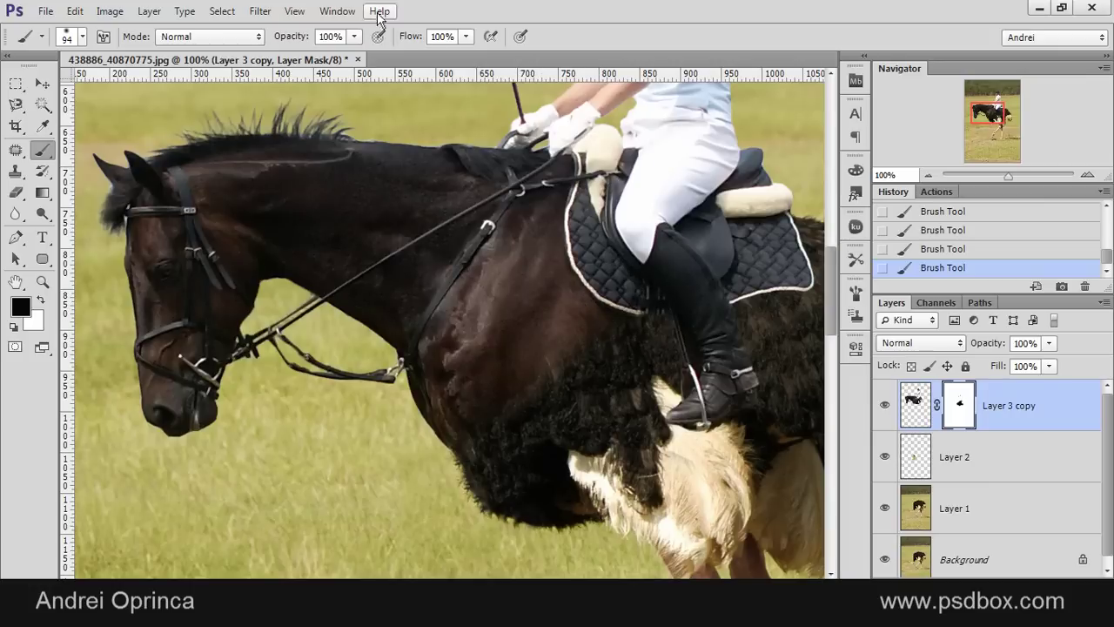
Lower the brush opacity to 49% and softly mask the horse's side and chest into the ostrich feathers.
left_click(349, 39)
left_click(314, 56)
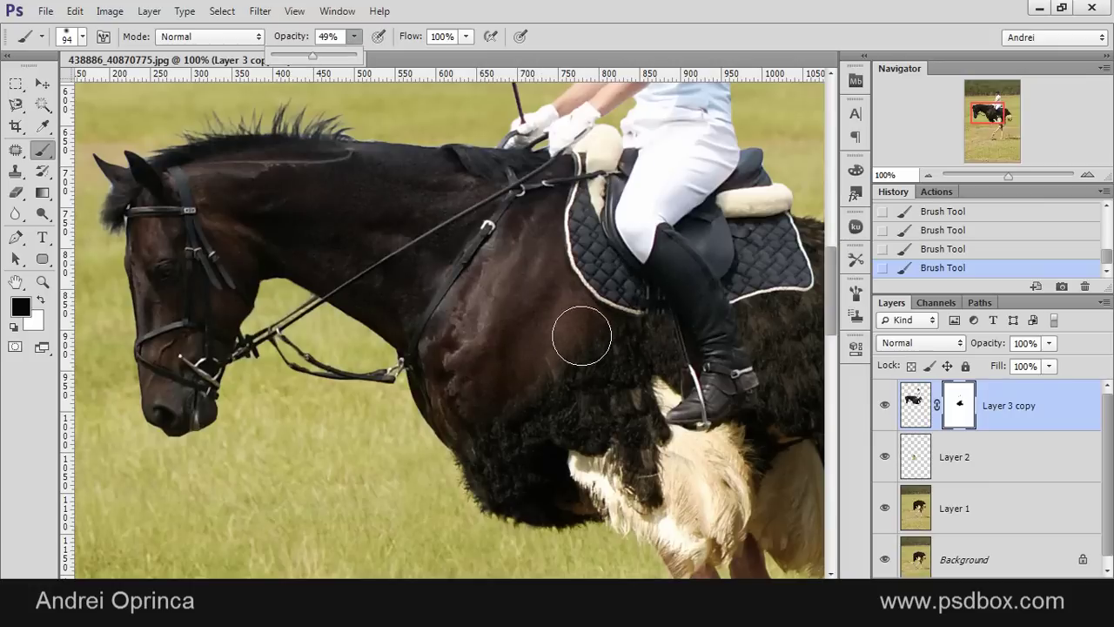
left_click(578, 335)
mouse_move(580, 334)
left_mouse_down()
mouse_move(512, 452)
mouse_move(484, 424)
mouse_move(497, 482)
mouse_move(488, 397)
mouse_move(506, 474)
left_mouse_up()
Paint white at 49% opacity on the mask to partly restore the horse's coat along the feather transition.
key("x")
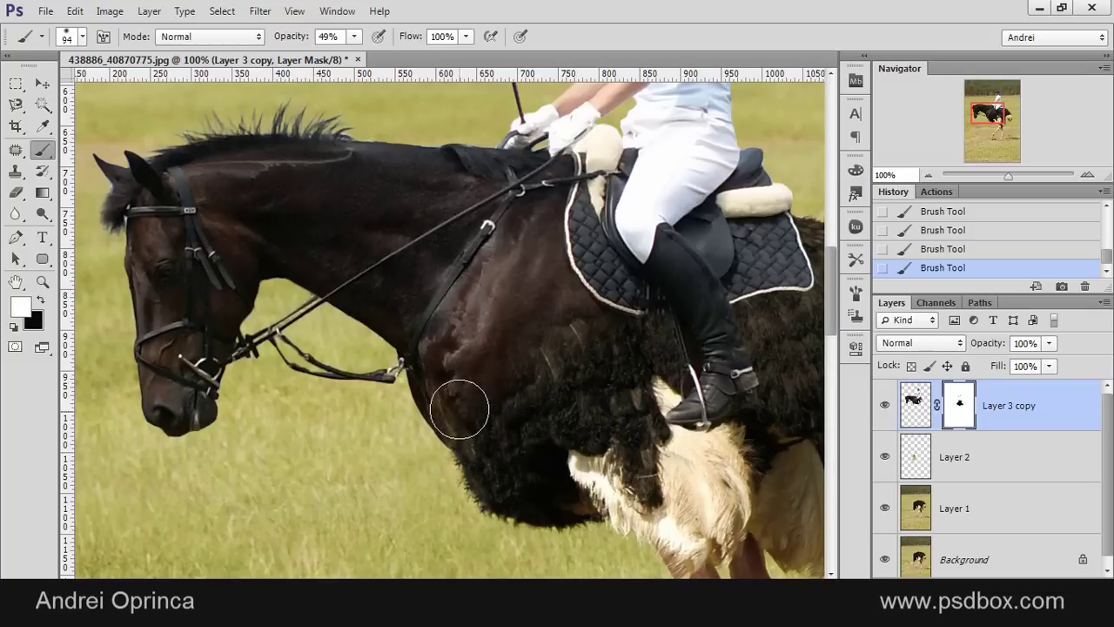
mouse_move(560, 396)
left_mouse_down()
mouse_move(576, 321)
mouse_move(580, 371)
mouse_move(619, 397)
left_mouse_up()
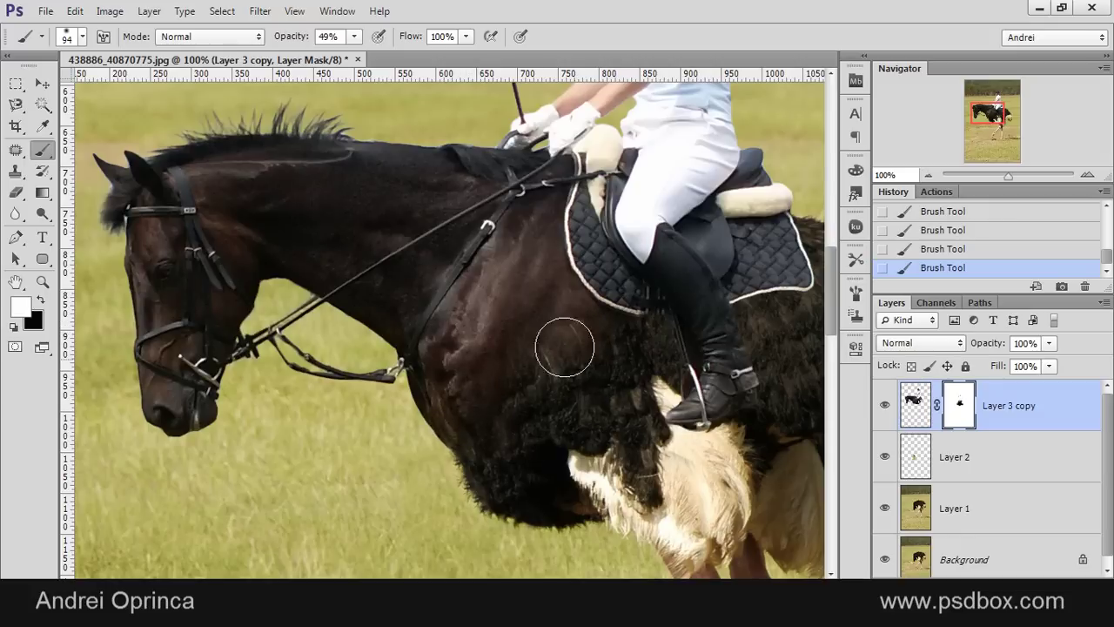
scroll(516, 366, "down", 1)
scroll(588, 352, "up", 1)
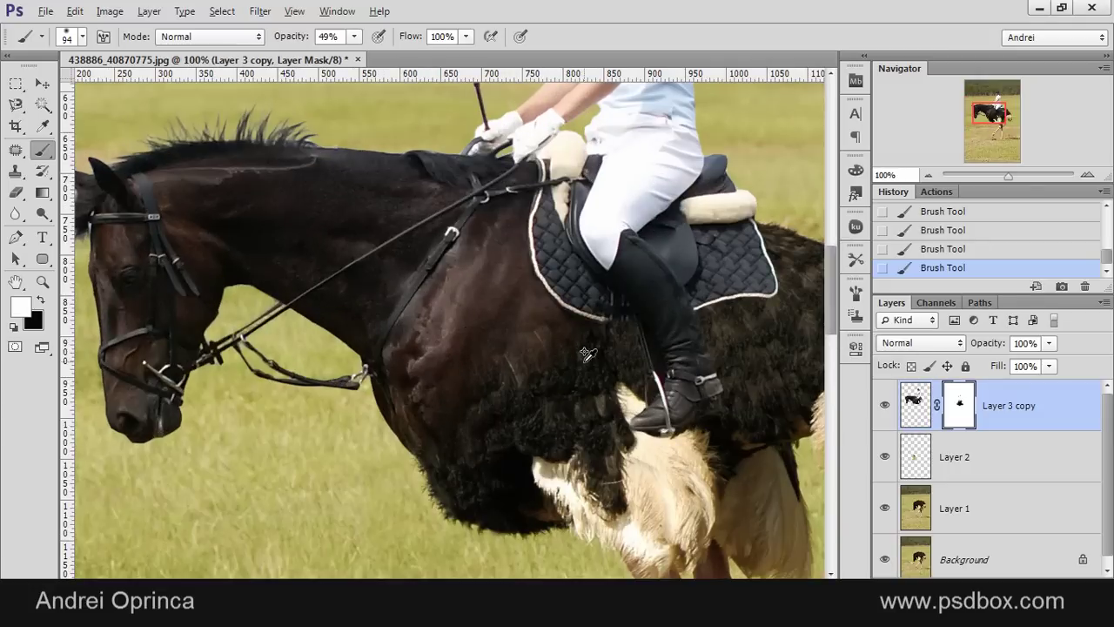
Create a new layer above Layer 3 copy and activate the Clone Stamp tool for repairing the saddle pad's trim.
scroll(564, 298, "up", 1)
scroll(636, 348, "up", 1)
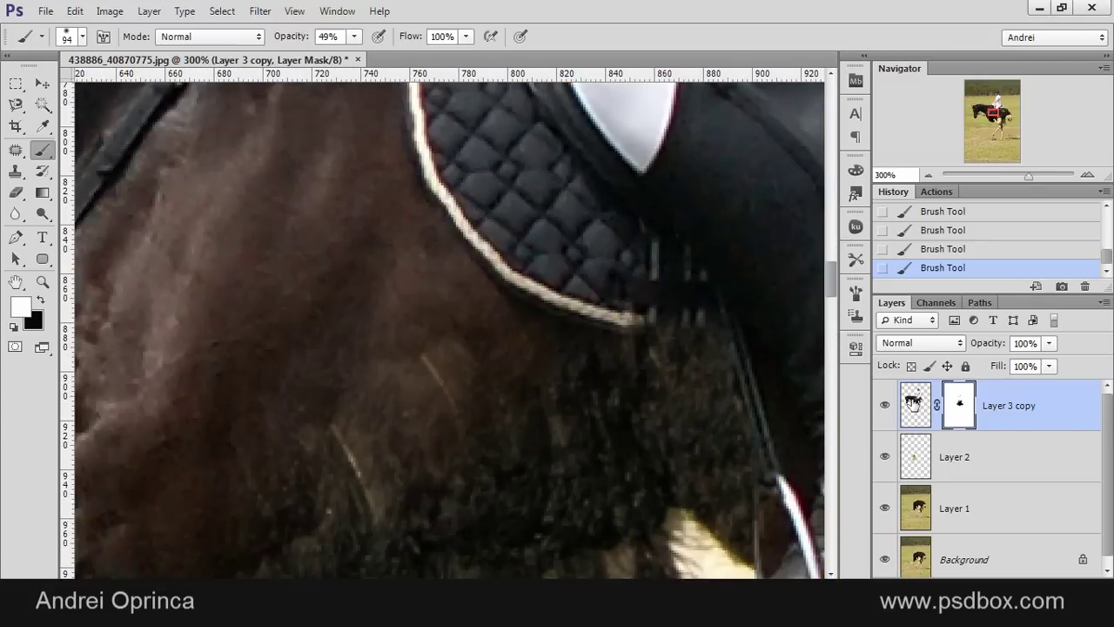
left_click(913, 402)
key("ctrl+shift+alt+n")
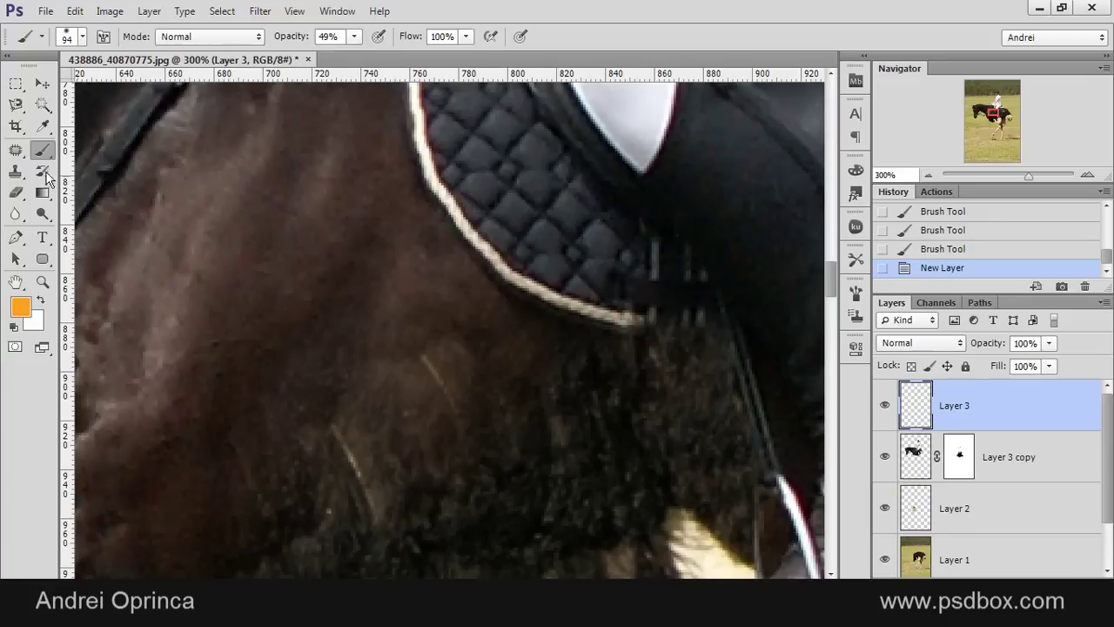
left_click(16, 170)
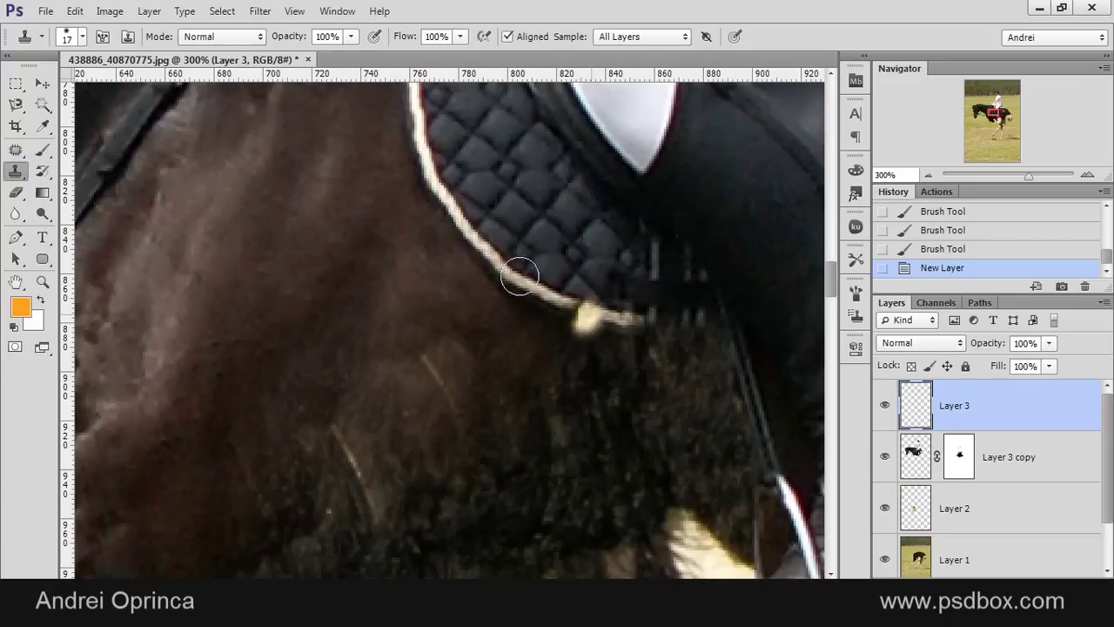
Sample the saddle pad's white trim as the clone source and set the clone source rotation to 0°.
left_click_drag(580, 341, 435, 346)
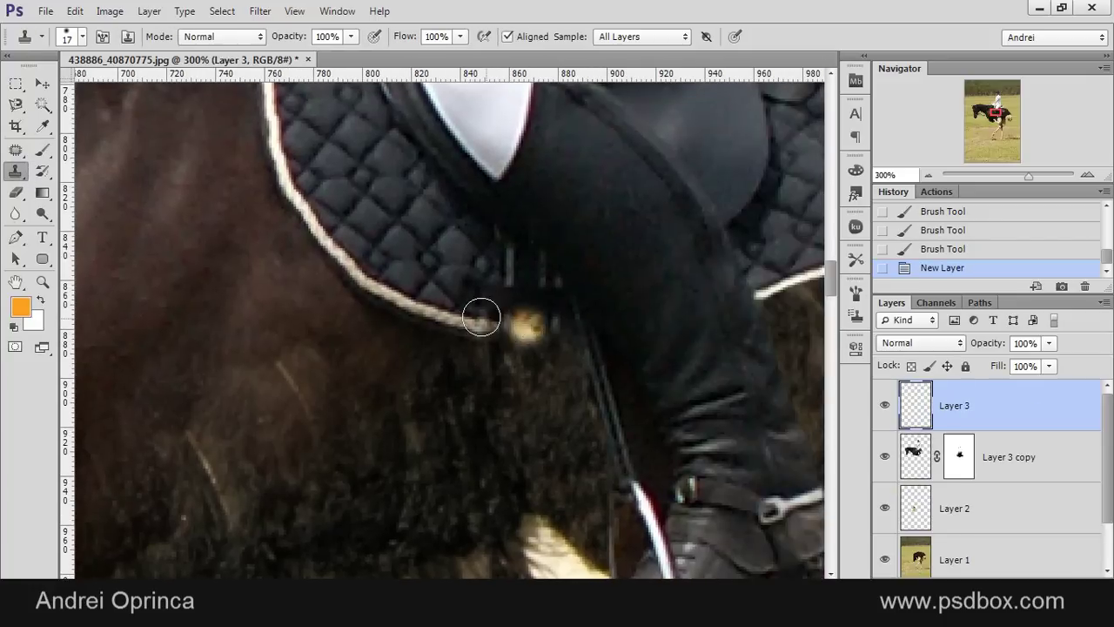
left_click(442, 327, "alt")
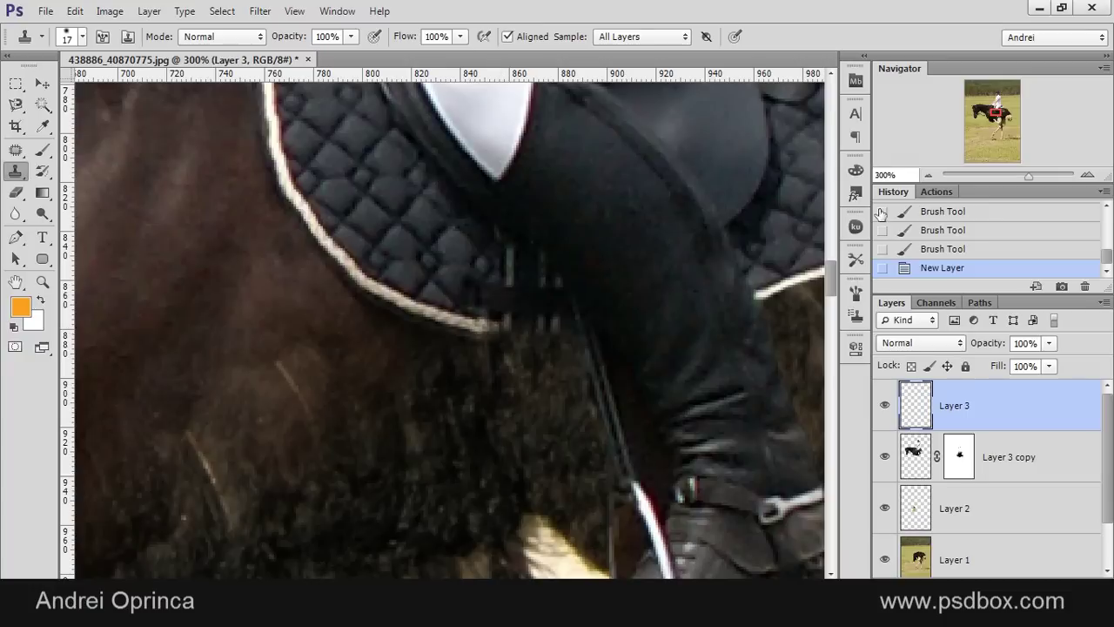
left_click(857, 318)
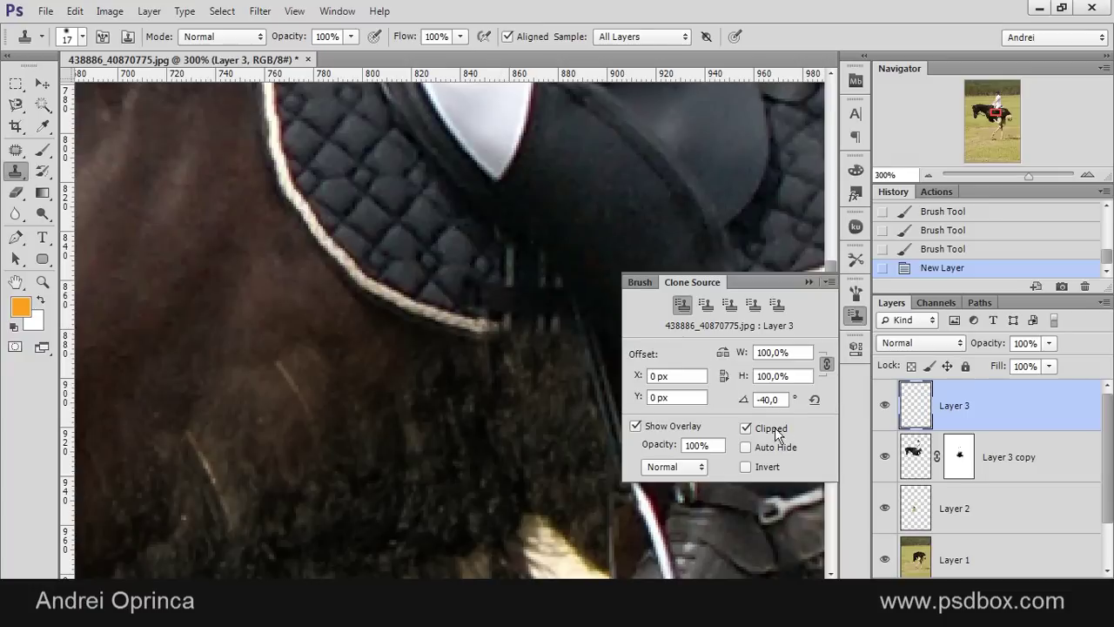
type("0")
left_click(809, 282)
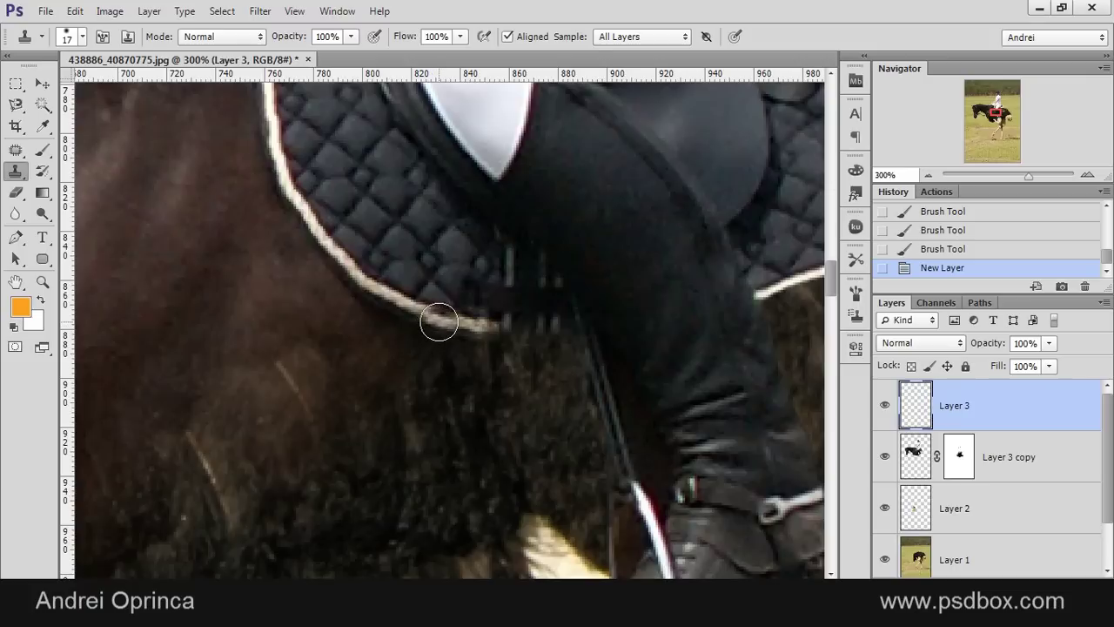
Clone the white trim along the saddle pad's lower edge, extending it over the gap towards the rider's boot.
left_click(502, 332)
left_click(524, 331)
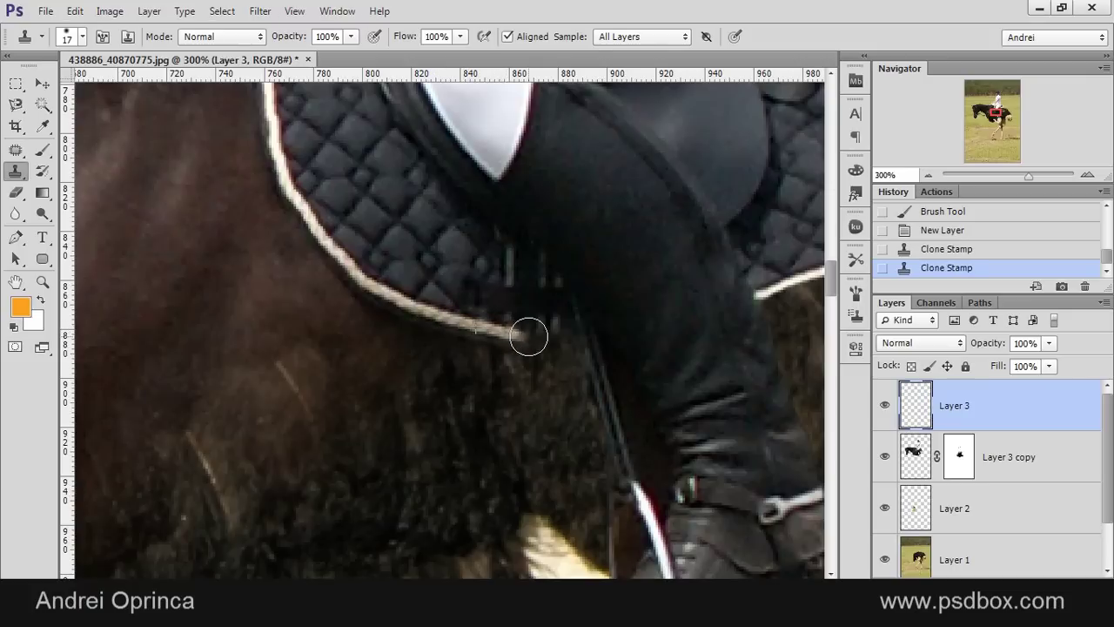
left_click(537, 333)
left_click(541, 336)
mouse_move(499, 331)
left_mouse_down()
mouse_move(569, 352)
mouse_move(571, 378)
left_mouse_up()
Undo the last clone stroke and repaint the end of the white trim up to the stirrup strap beside the boot.
key("ctrl+alt+z")
key("ctrl+alt+z")
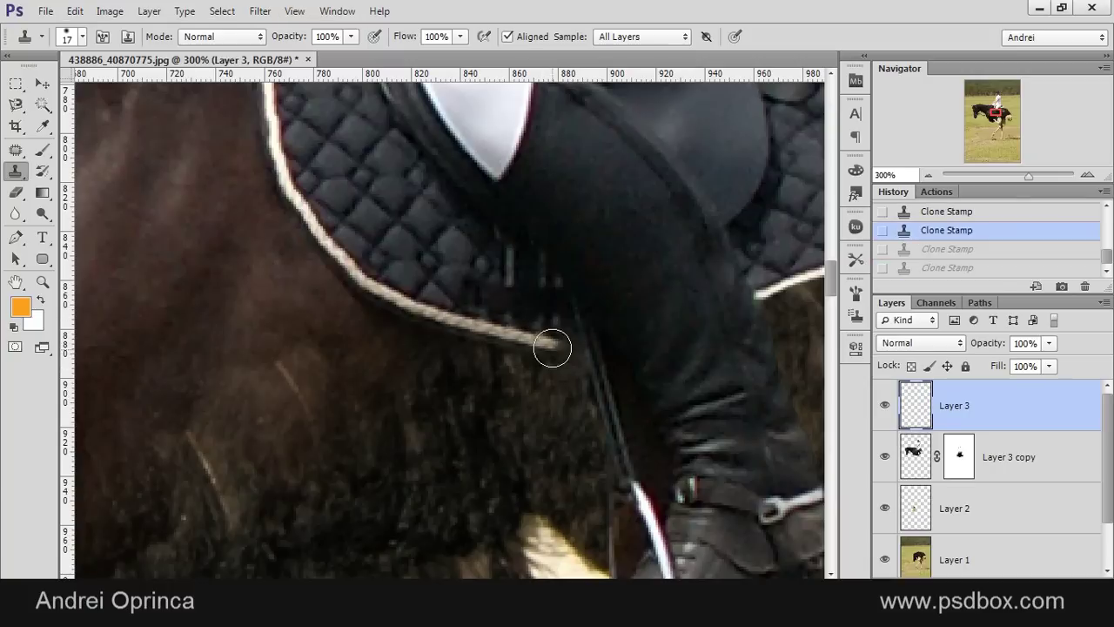
key("ctrl+shift+z")
key("ctrl+shift+z")
key("ctrl+alt+z")
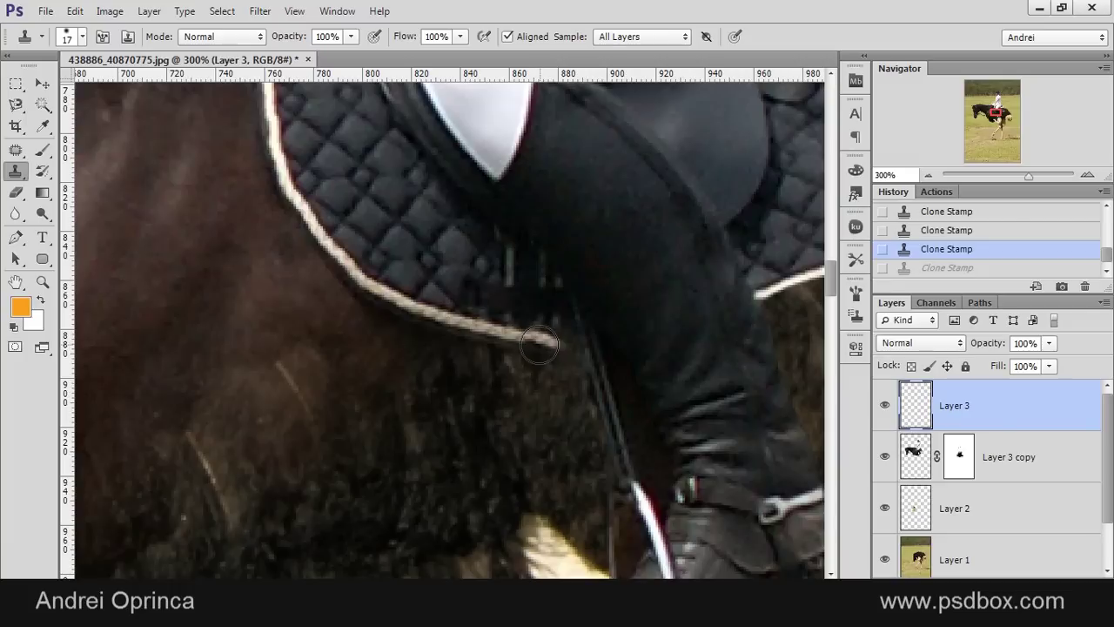
left_click_drag(537, 350, 566, 340)
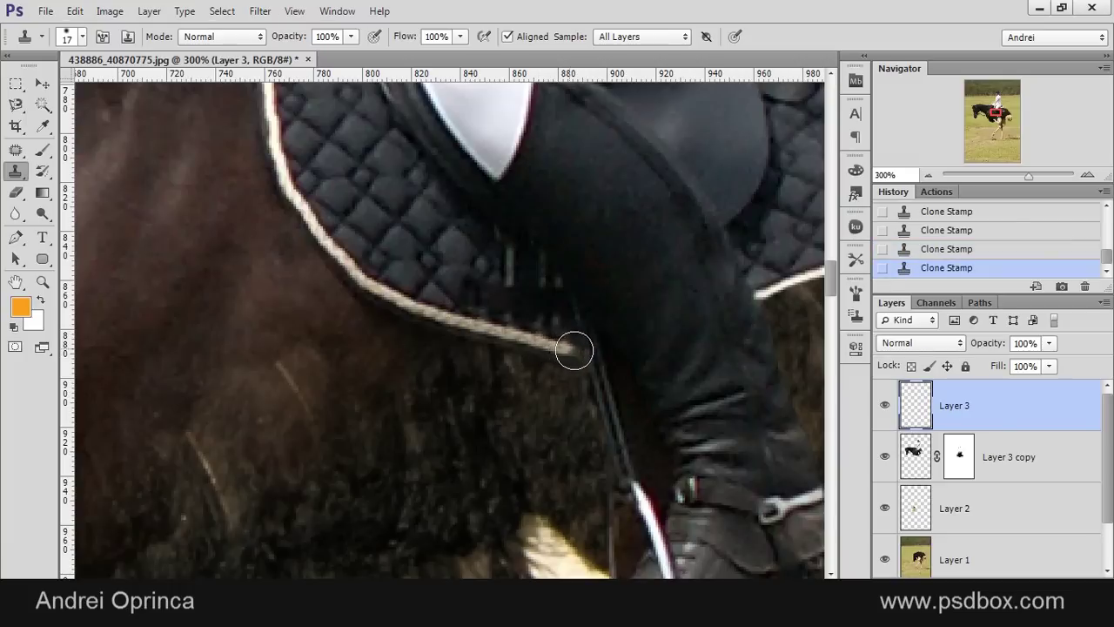
scroll(416, 370, "down", 1)
scroll(416, 370, "down", 2)
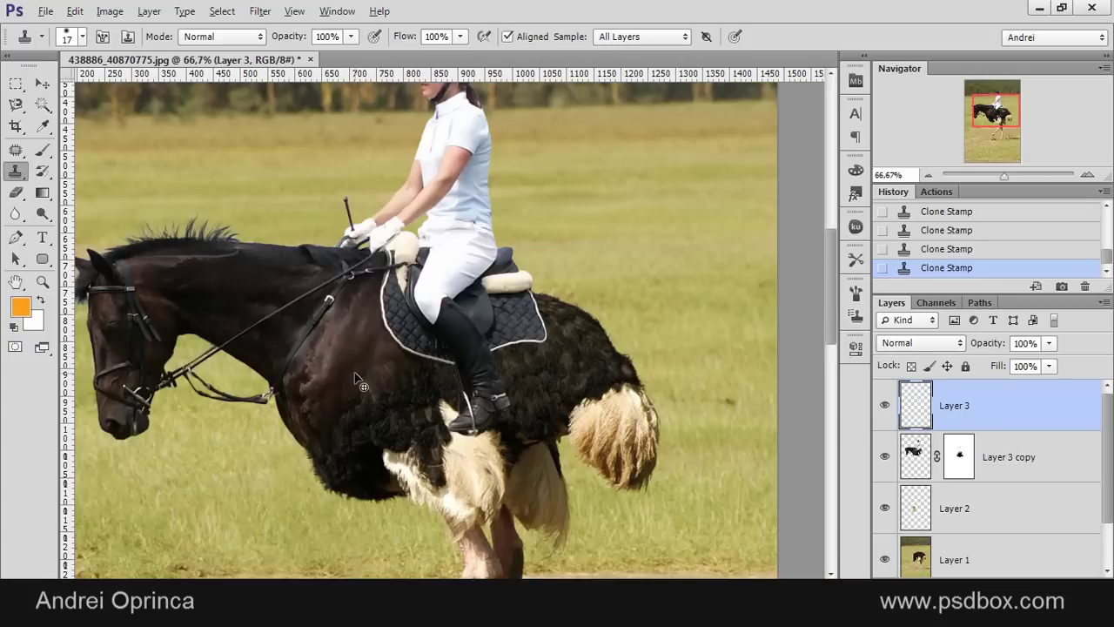
Examine the composite from the rider's helmet to the horse's mane for leftover edge flaws.
scroll(376, 364, "down", 1)
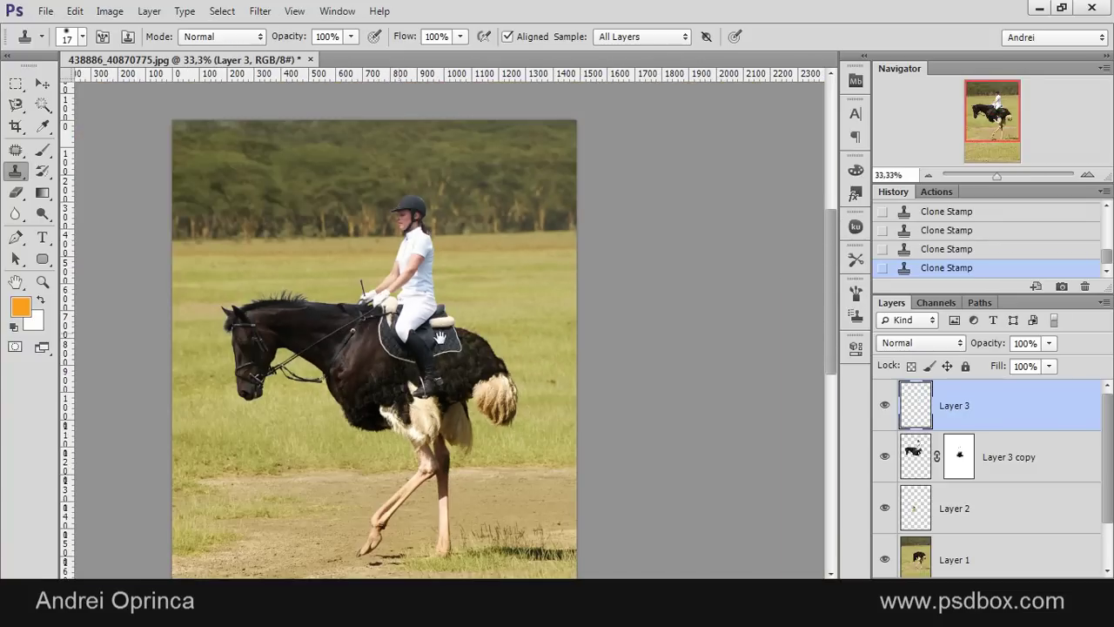
left_click_drag(440, 339, 527, 357)
scroll(553, 213, "up", 2)
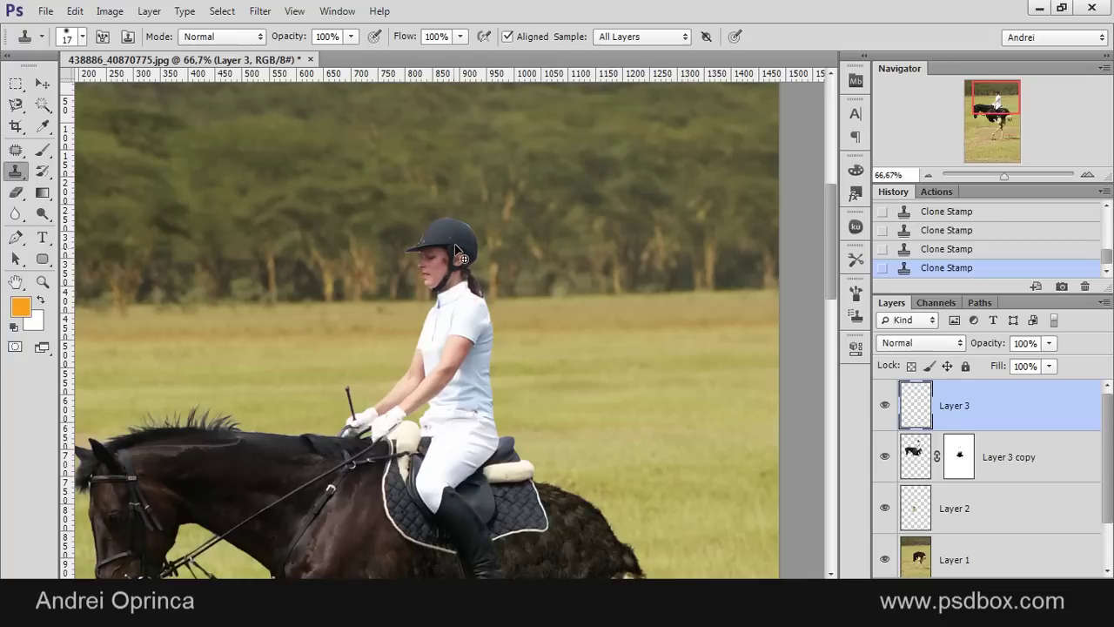
scroll(439, 270, "down", 1)
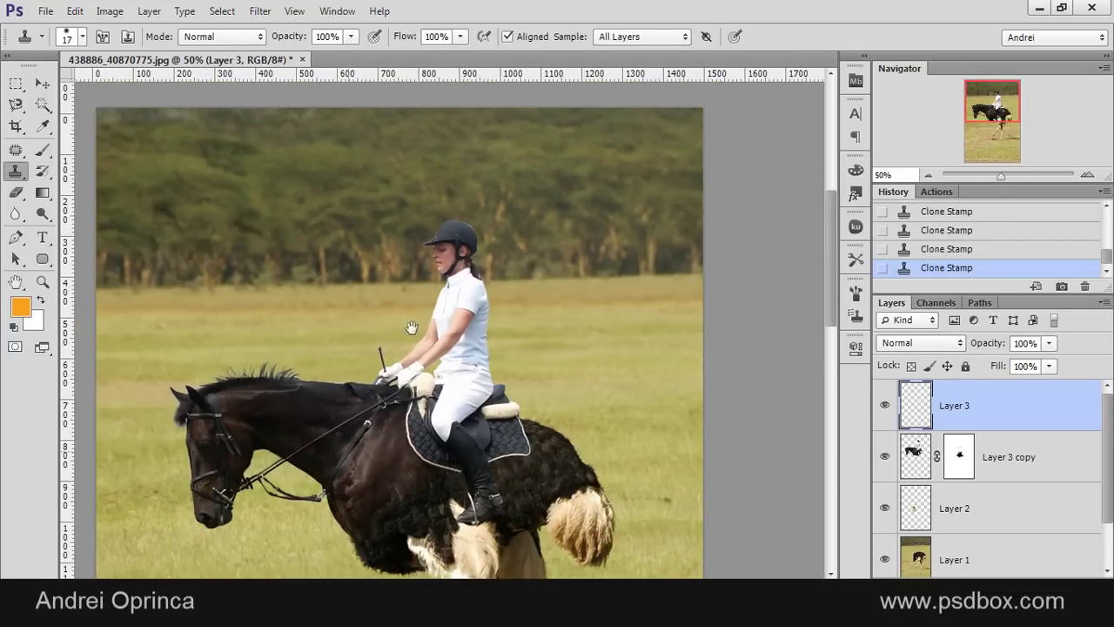
left_click_drag(412, 327, 490, 192)
scroll(327, 203, "up", 3)
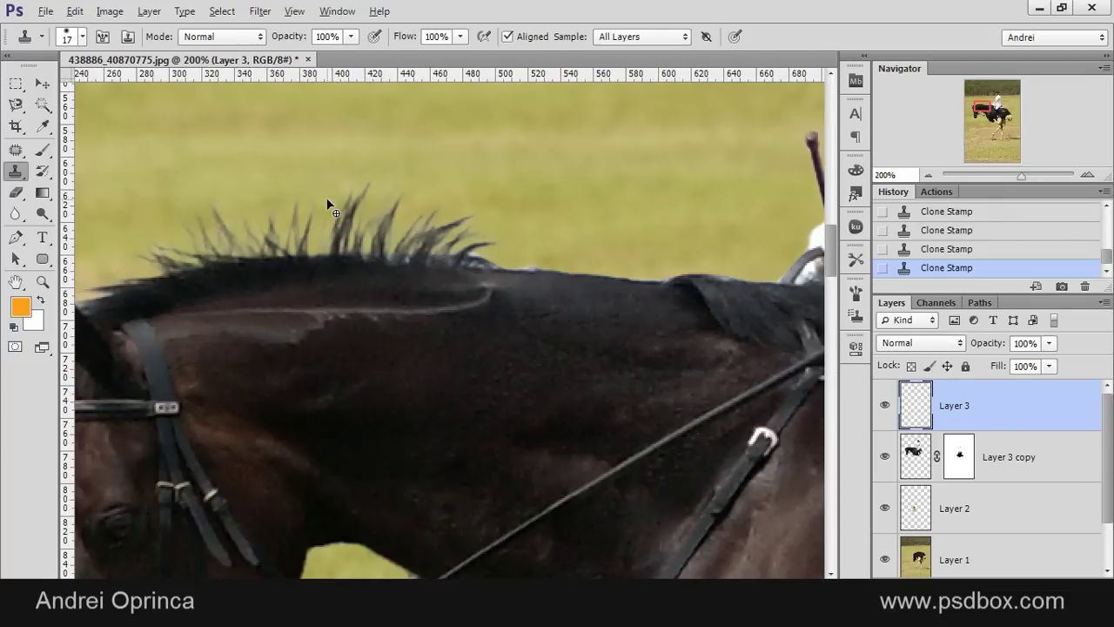
scroll(327, 203, "down", 4)
scroll(373, 187, "up", 4)
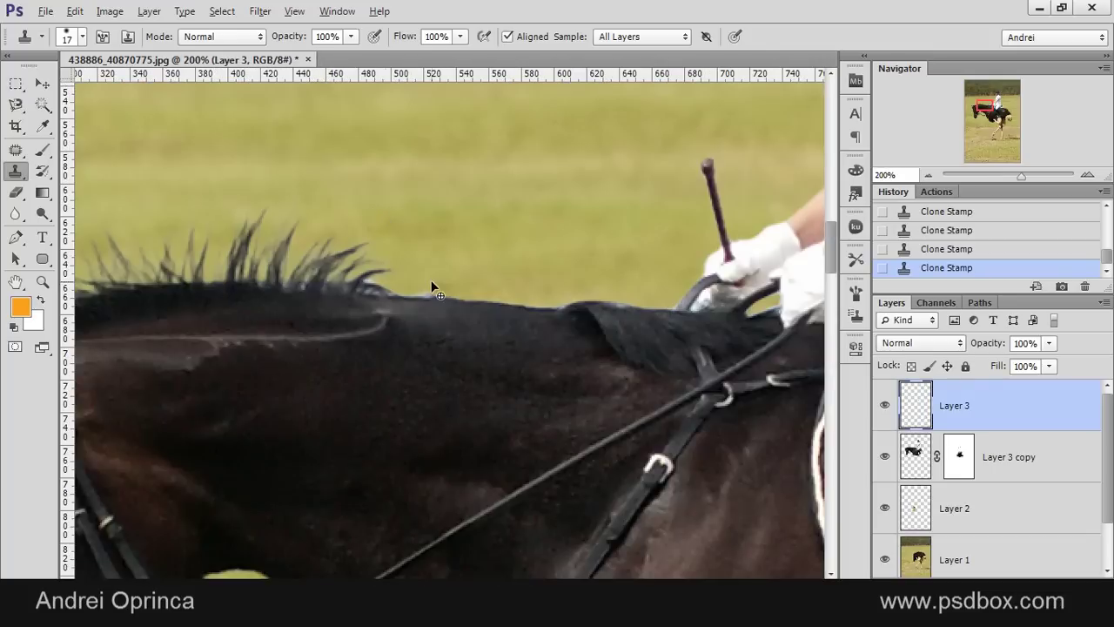
Set up the Brush tool at 14 px with 93% hardness for cleaning the edge of the horse's back.
scroll(432, 287, "up", 2)
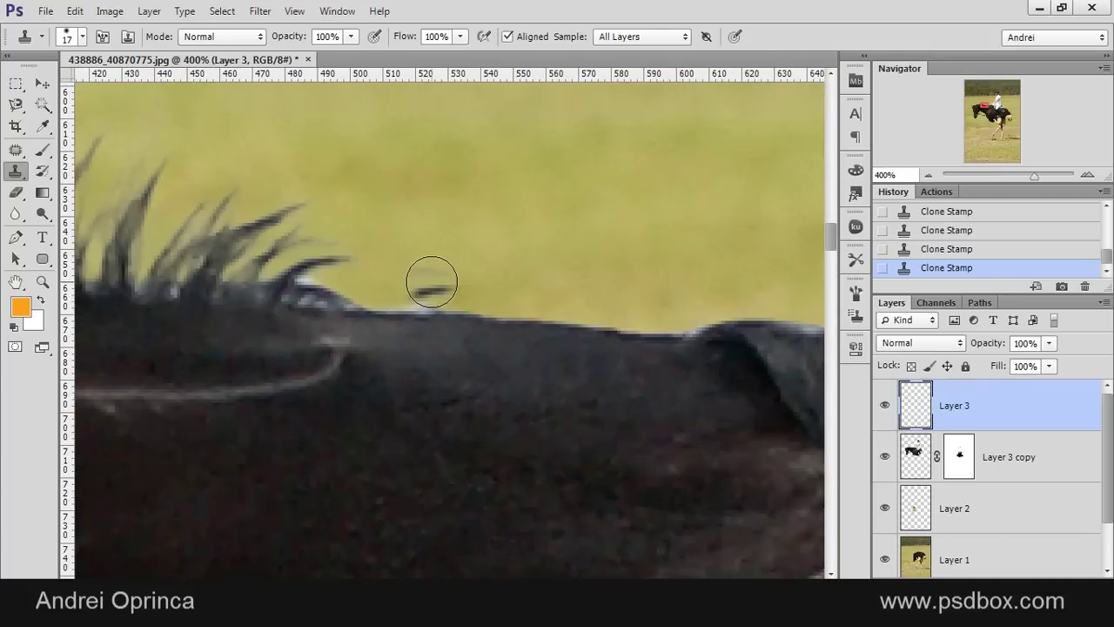
left_click(49, 153)
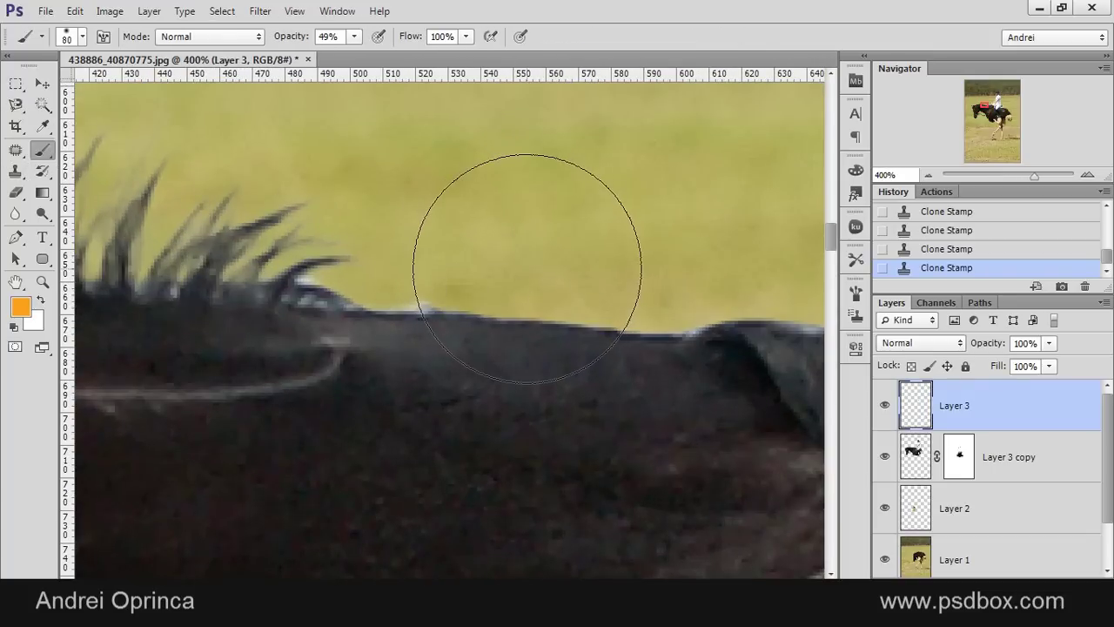
right_click(504, 240)
left_click(671, 321)
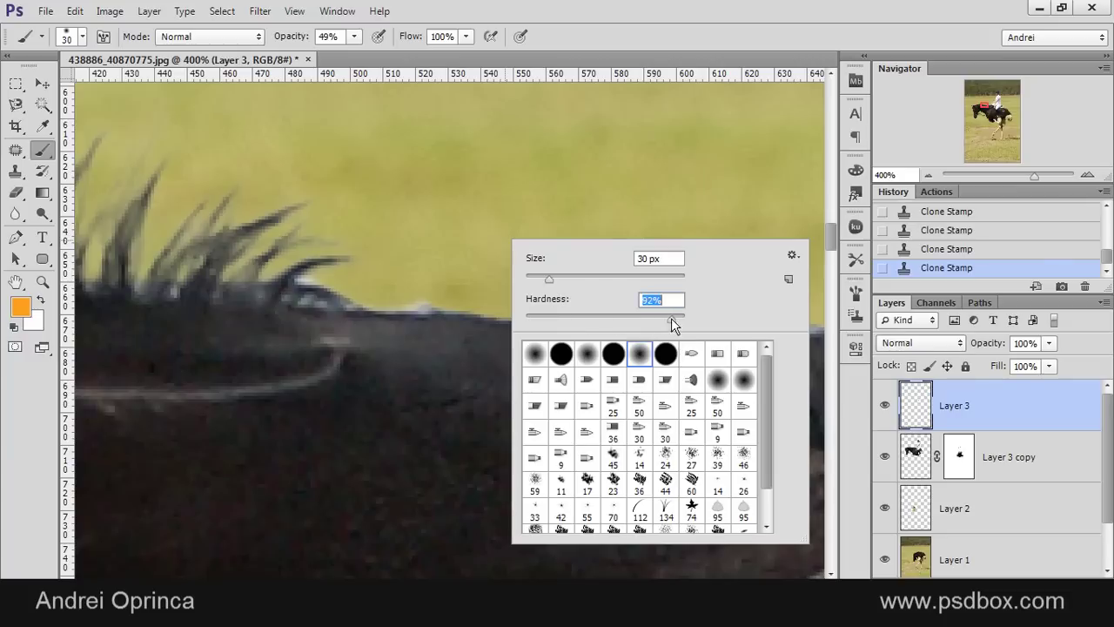
left_click_drag(549, 276, 539, 277)
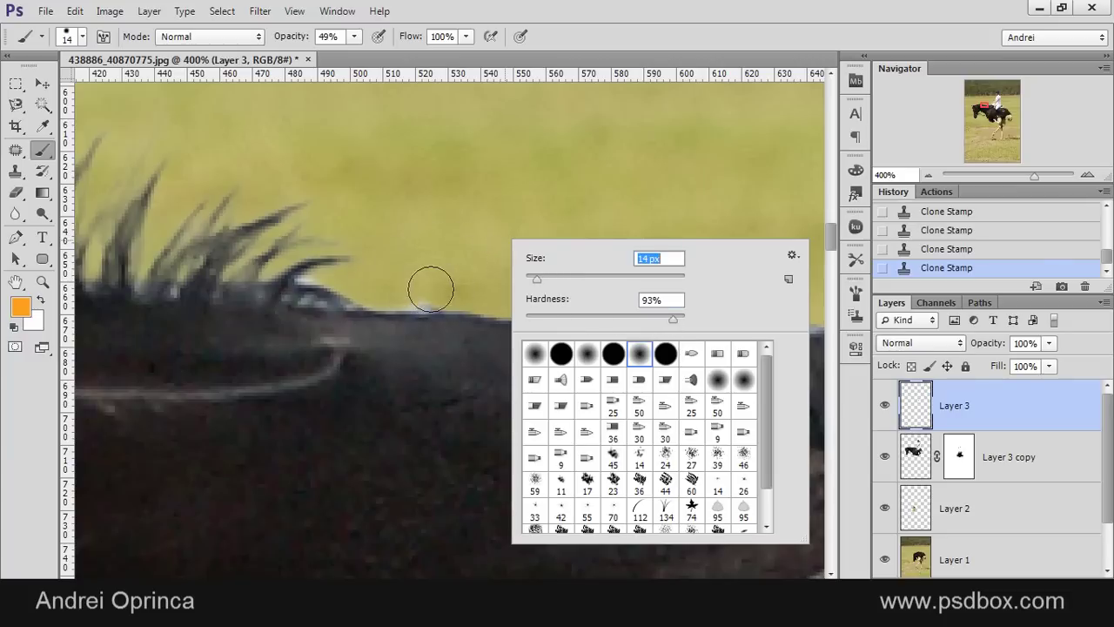
Paint black on the Layer 3 copy mask to hide the stray marks and white remnants above the horse's back.
left_click_drag(418, 291, 464, 291)
key("ctrl+z")
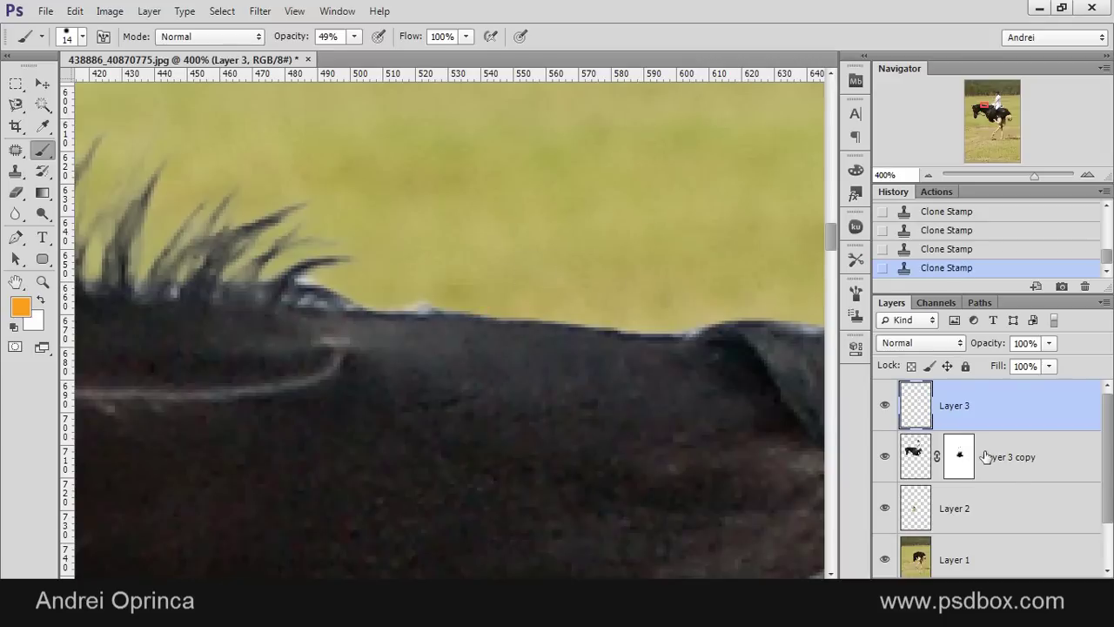
left_click(959, 456)
key("bracketleft")
left_click_drag(435, 288, 415, 288)
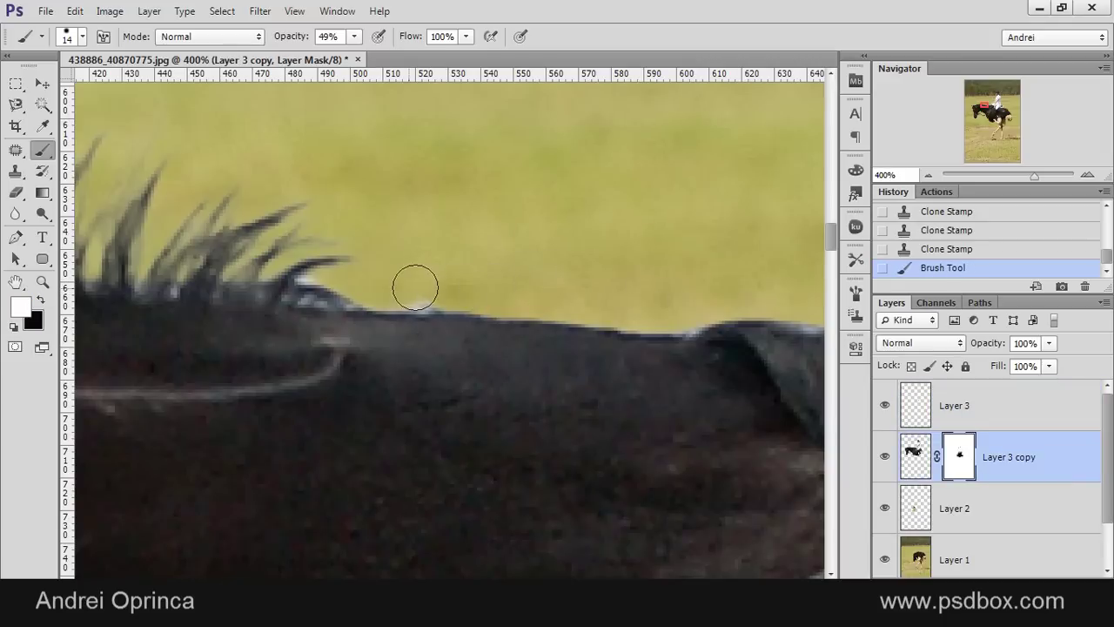
key("x")
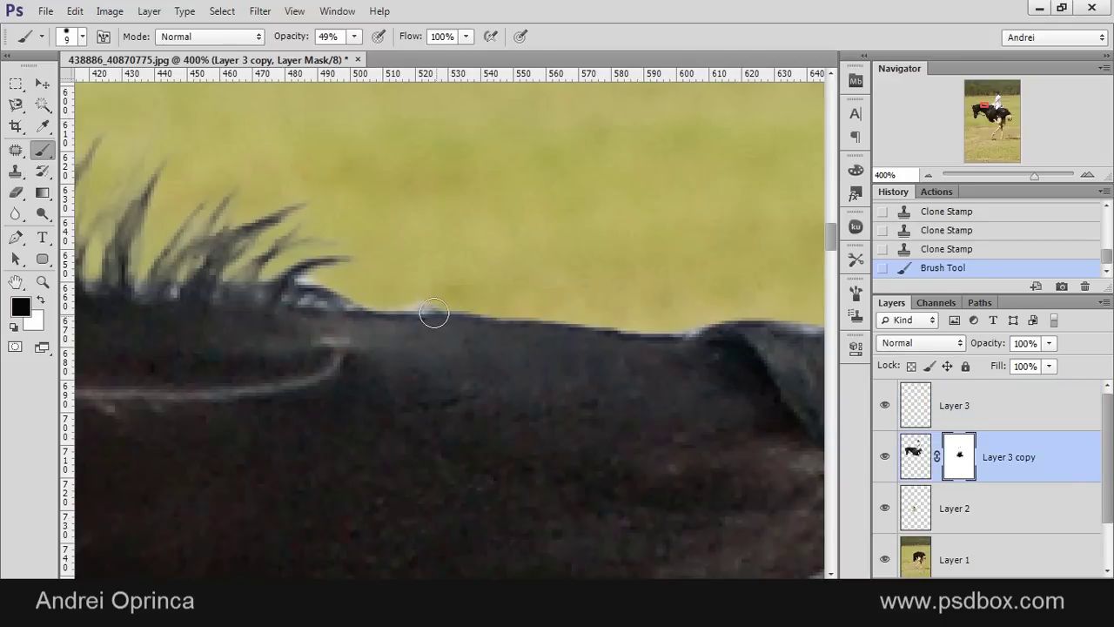
left_click_drag(464, 294, 530, 296)
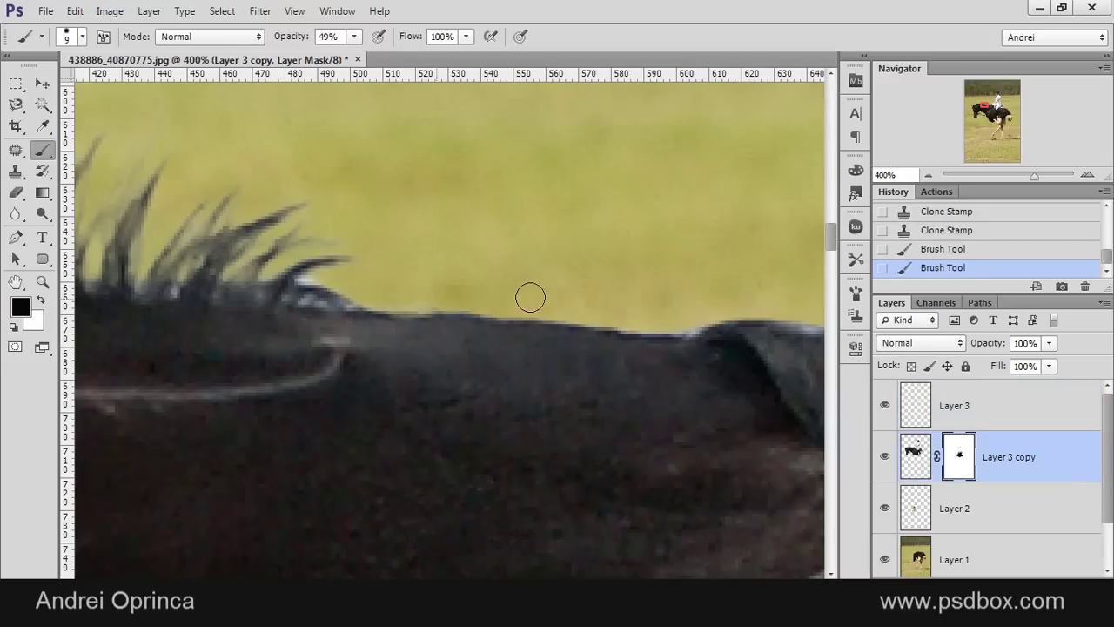
Adjust the brush hardness and mask out the light fringe on the horse's back near the end of the mane.
right_click(457, 291)
left_click_drag(598, 367, 630, 369)
mouse_move(393, 290)
left_mouse_down()
mouse_move(544, 297)
mouse_move(548, 323)
mouse_move(348, 307)
left_mouse_up()
Examine the horse's ears and forelock up close and review the whole composite for remaining flaws.
scroll(628, 268, "down", 4)
left_click_drag(608, 334, 765, 350)
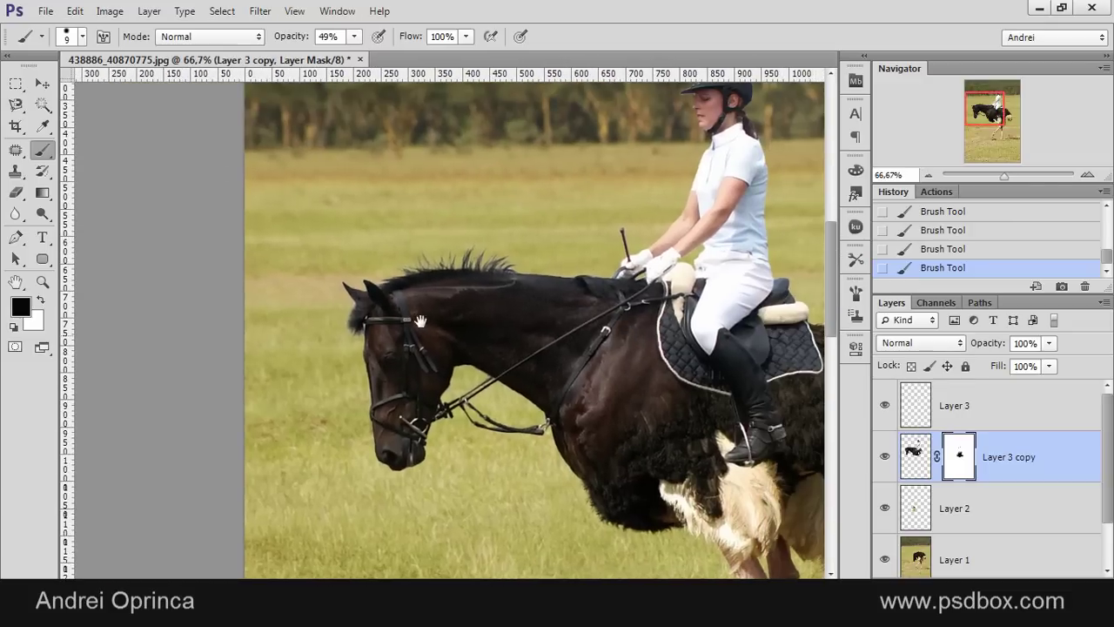
scroll(370, 309, "up", 4)
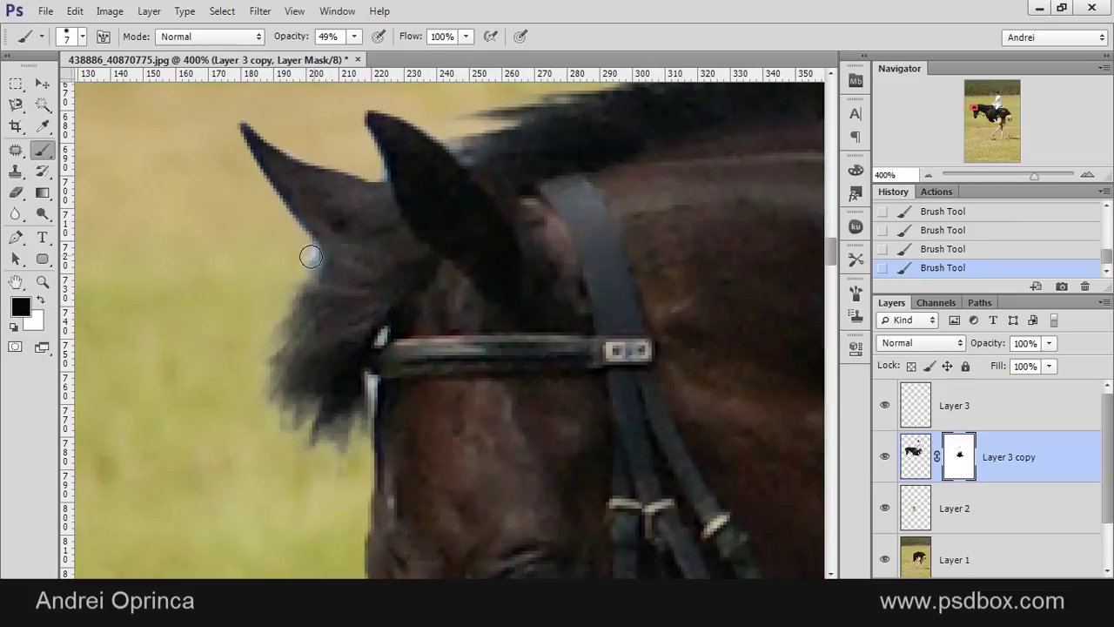
scroll(257, 195, "down", 6)
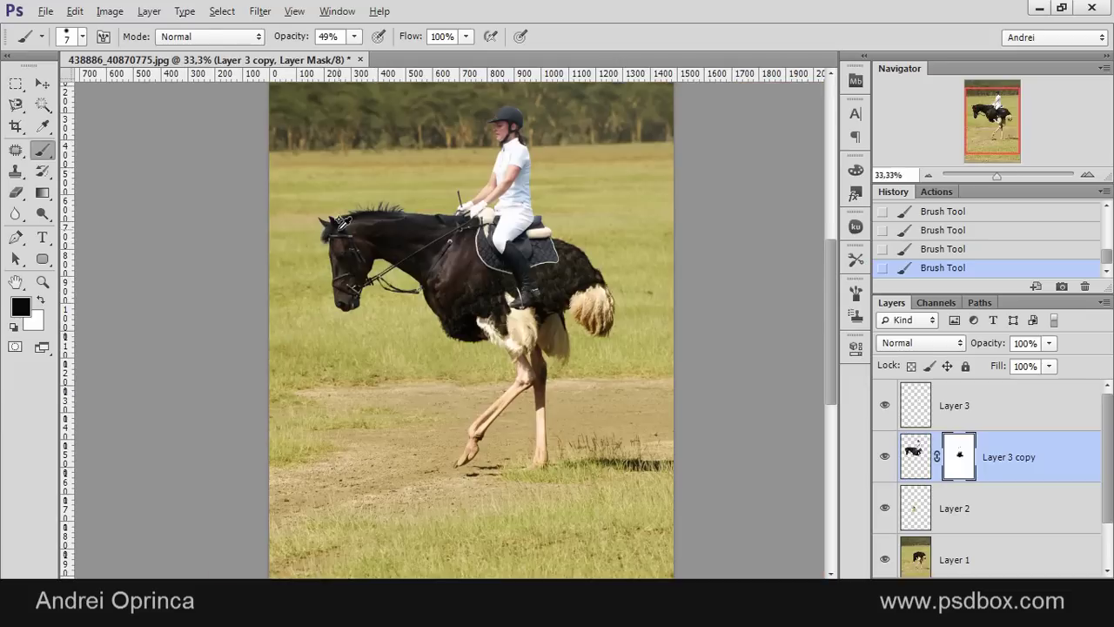
scroll(323, 252, "up", 2)
scroll(431, 274, "down", 2)
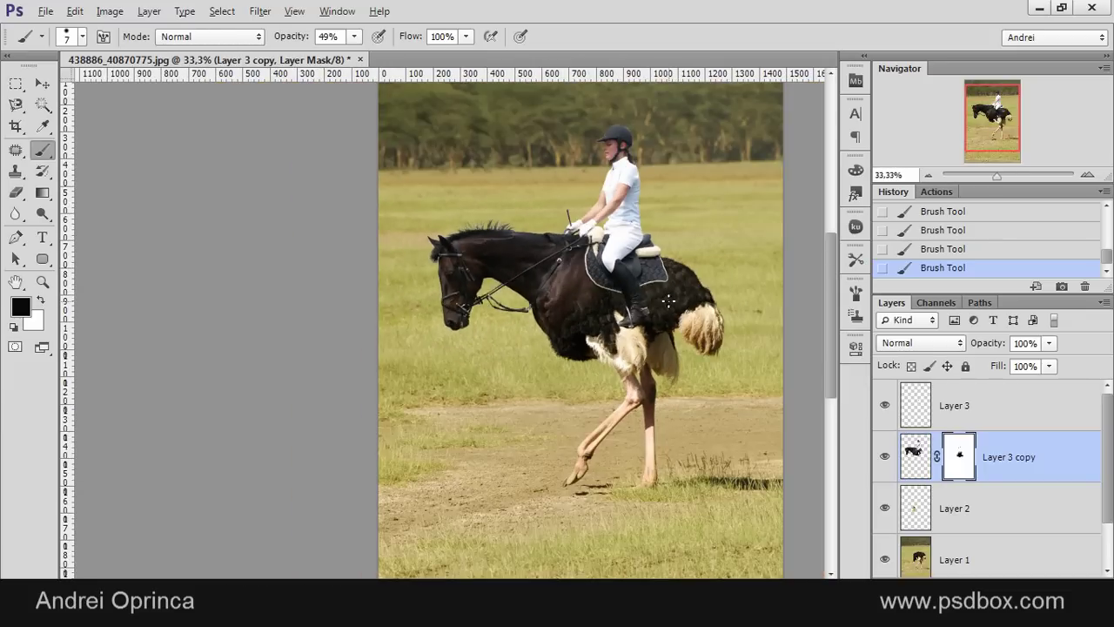
left_click_drag(688, 261, 663, 306)
scroll(650, 282, "down", 1)
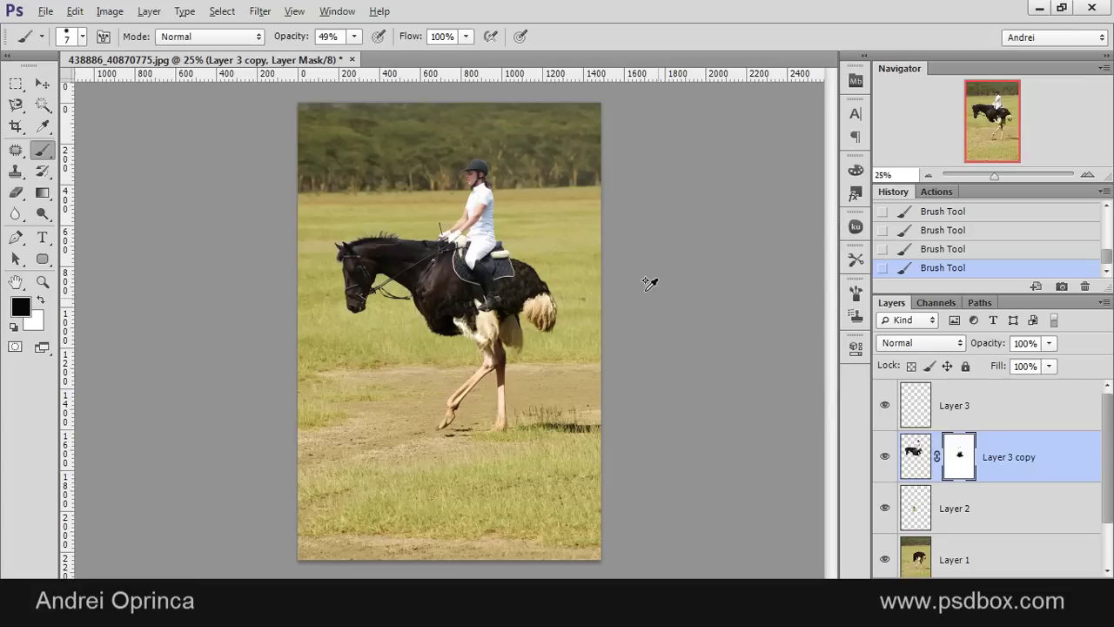
scroll(506, 235, "up", 1)
Try a Hue/Saturation adjustment layer above Layer 3 with Saturation at +12.
left_click(1027, 397)
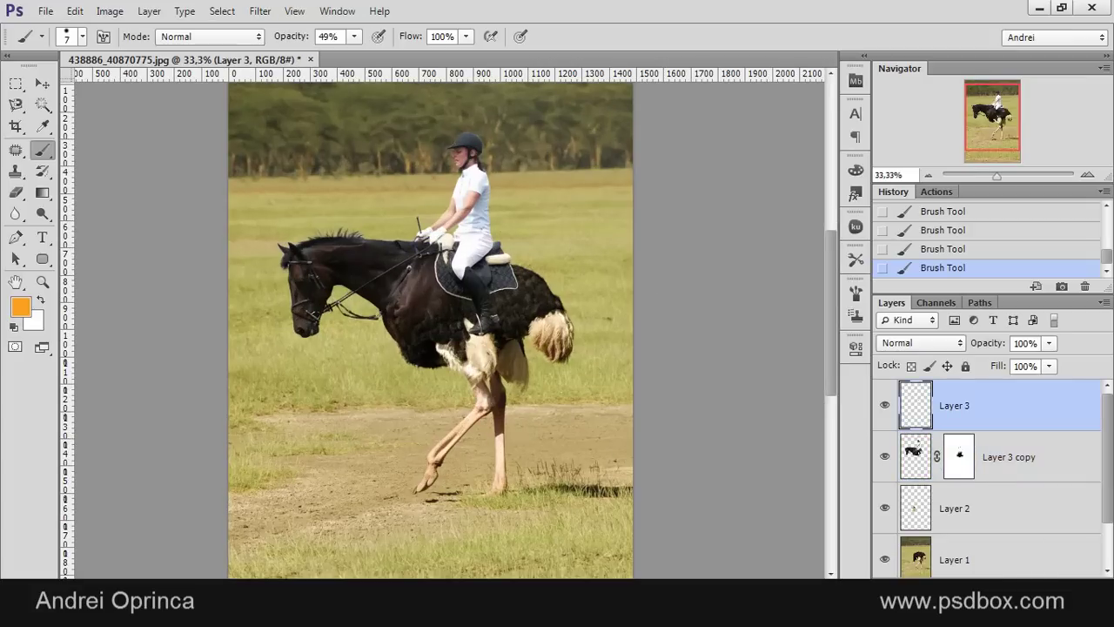
left_click(1023, 590)
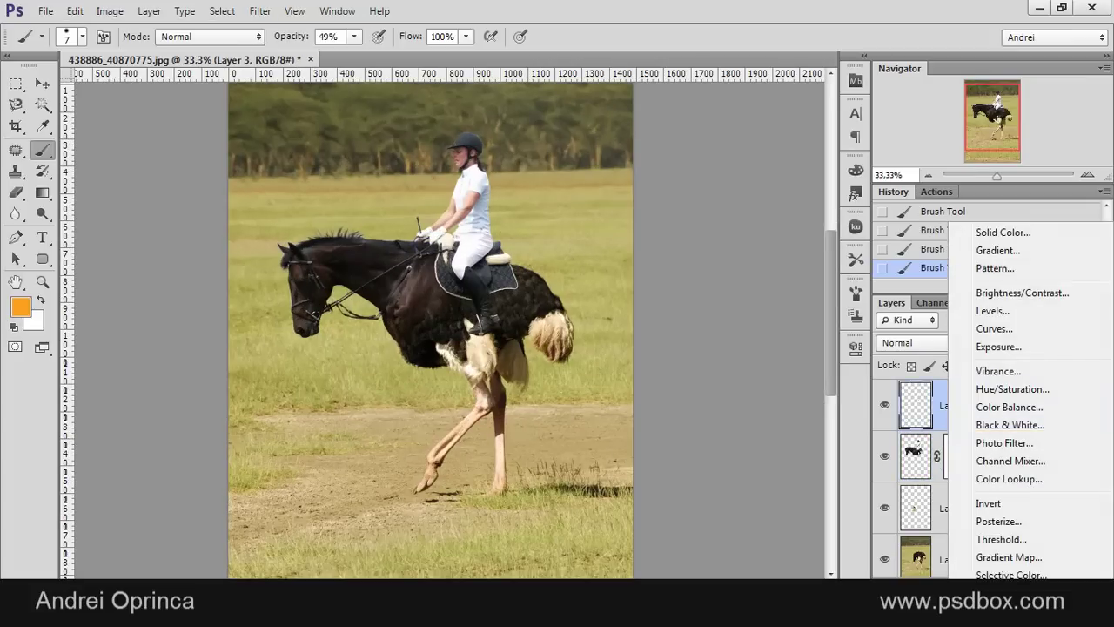
left_click(1010, 389)
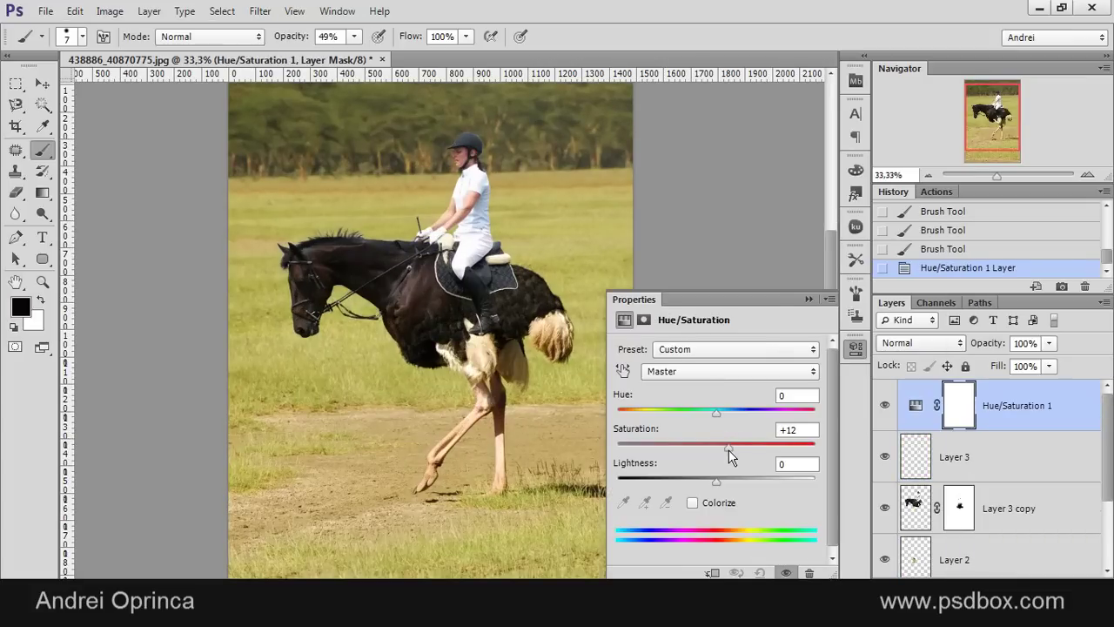
left_click_drag(730, 456, 729, 451)
left_click(1023, 590)
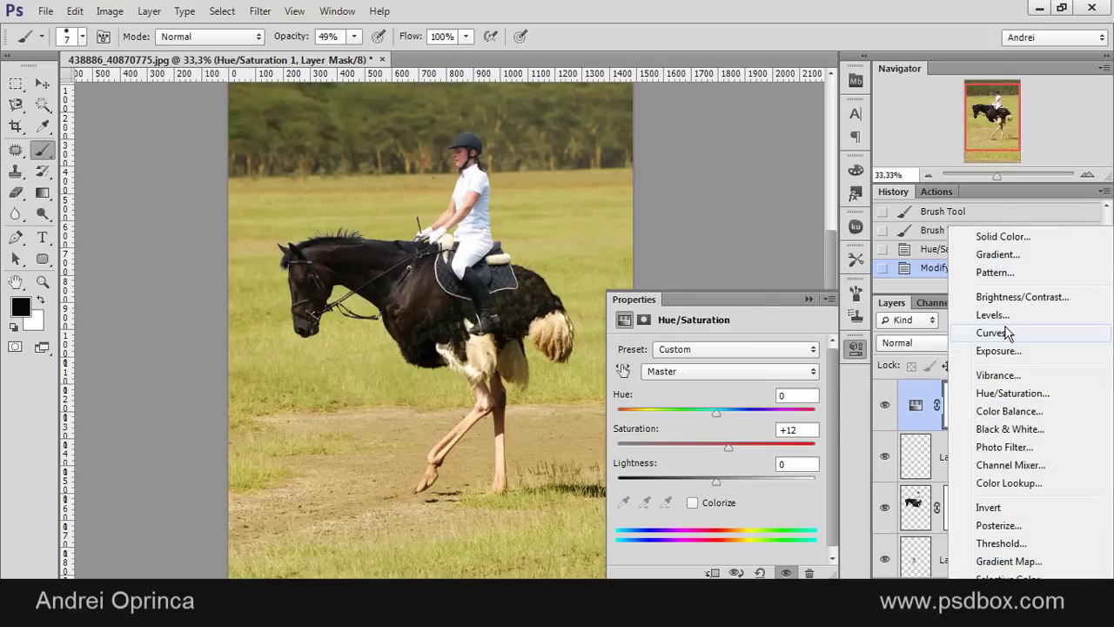
left_click(803, 298)
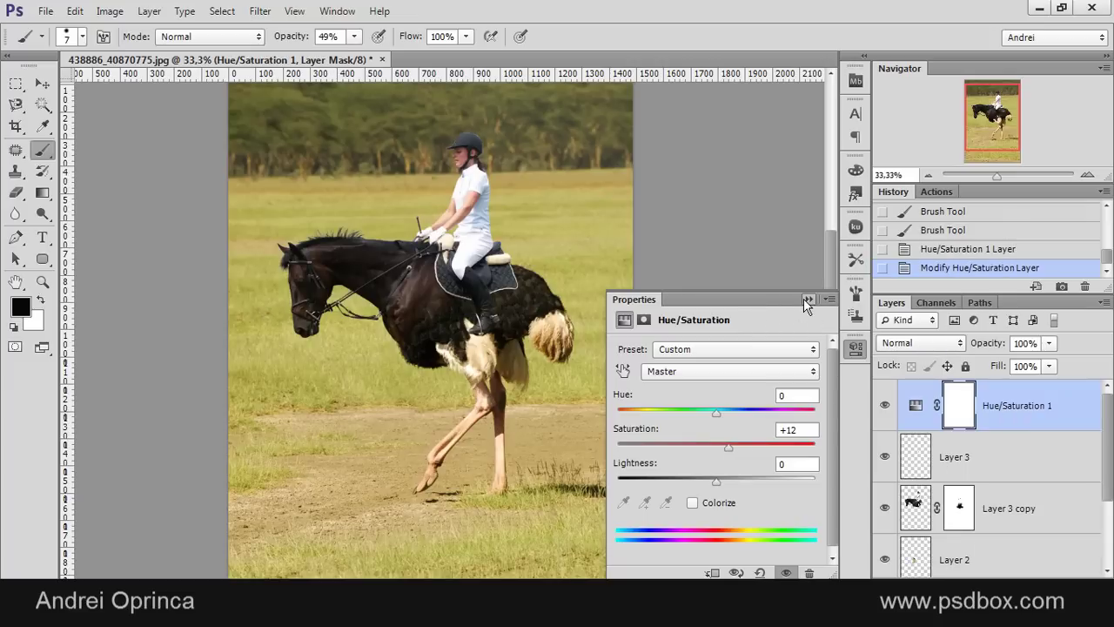
left_click(803, 299)
Add a new empty layer directly beneath Layer 3 copy for shading the feathers around the saddle pad.
scroll(489, 243, "down", 1)
scroll(419, 201, "up", 2)
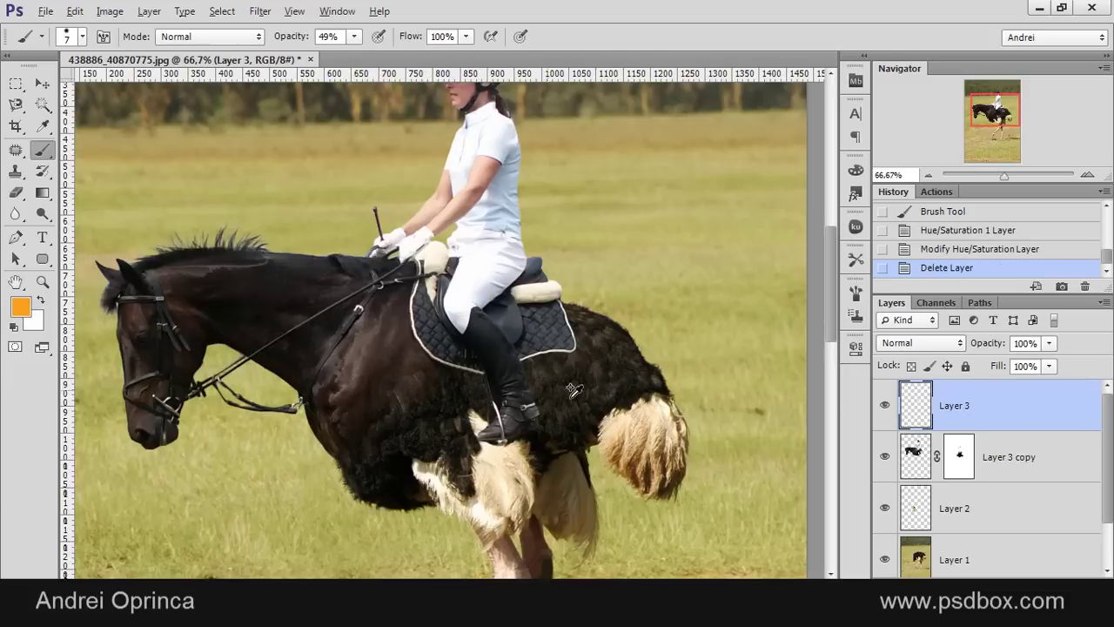
scroll(579, 387, "up", 1)
left_click(1028, 515)
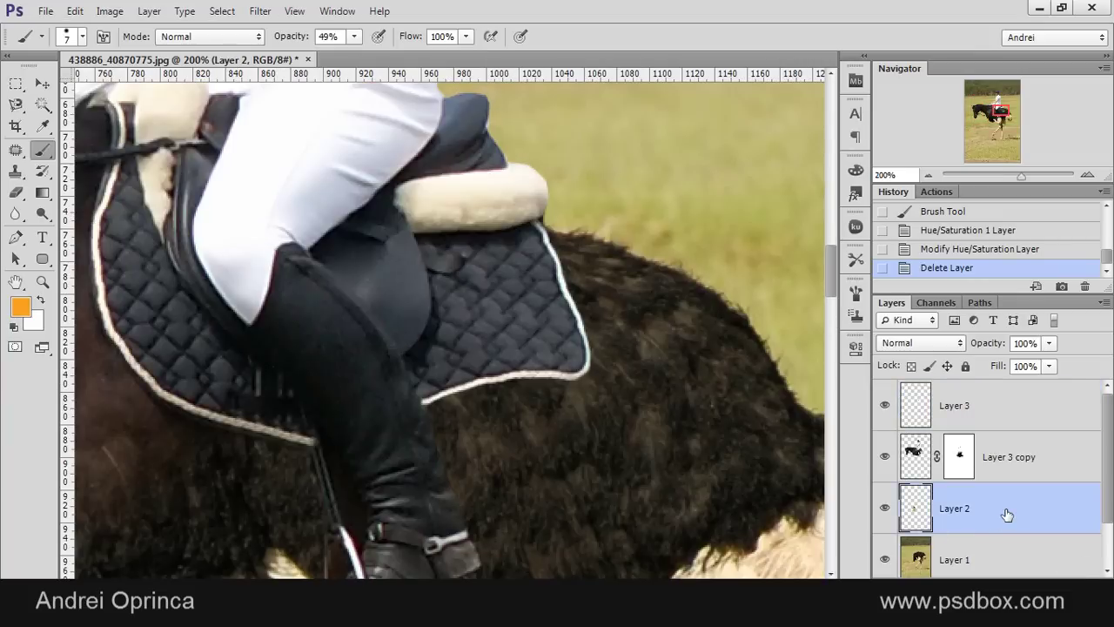
left_click(1005, 459)
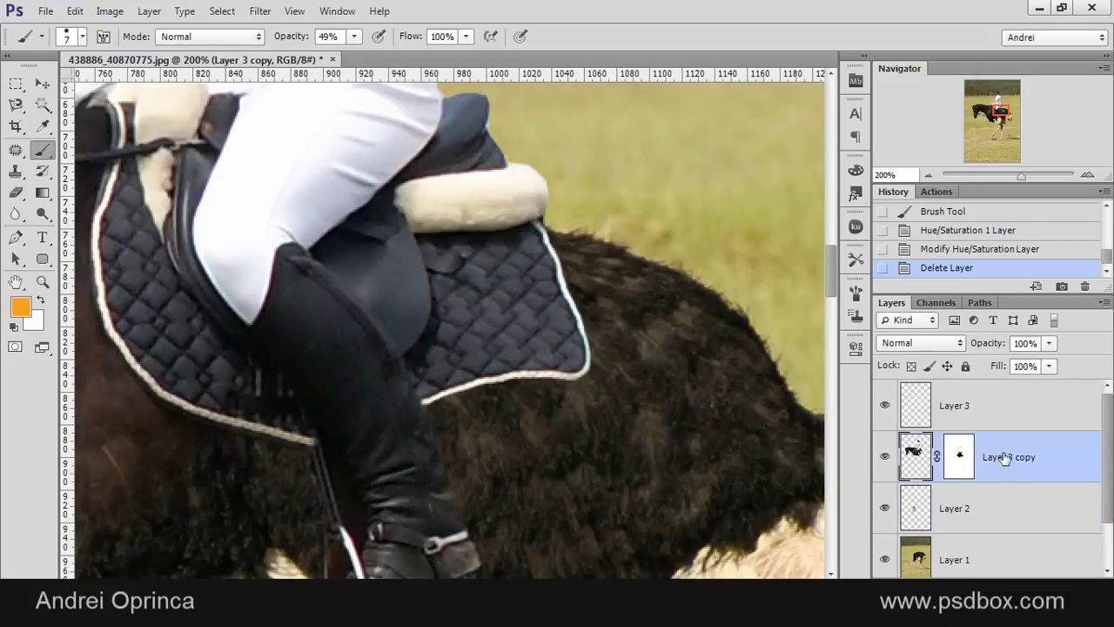
key("ctrl+shift+alt+n")
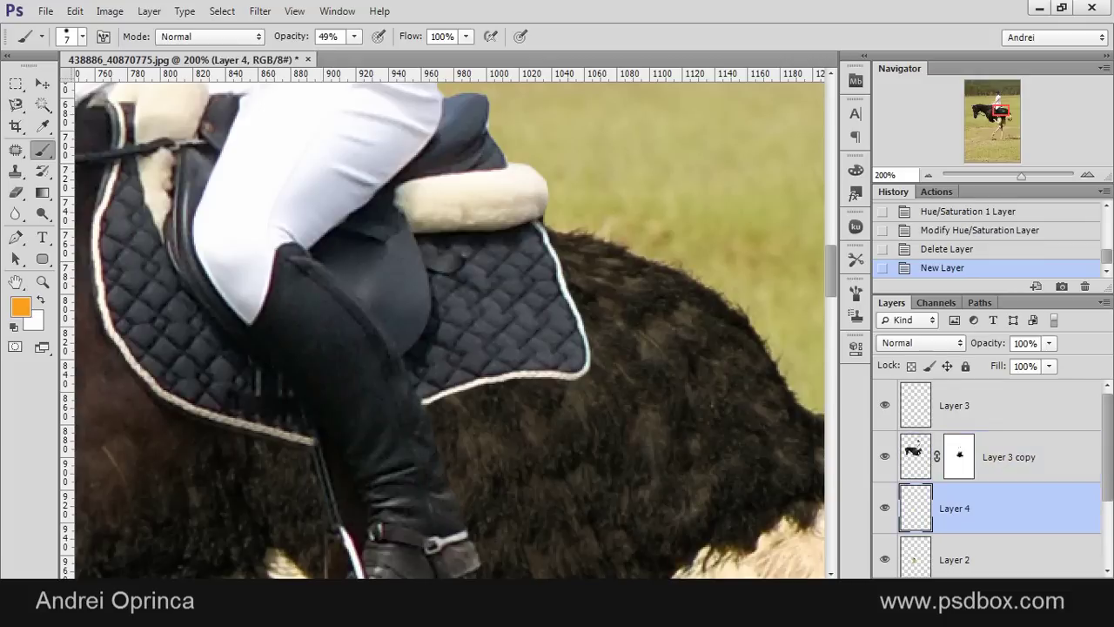
key("ctrl+z")
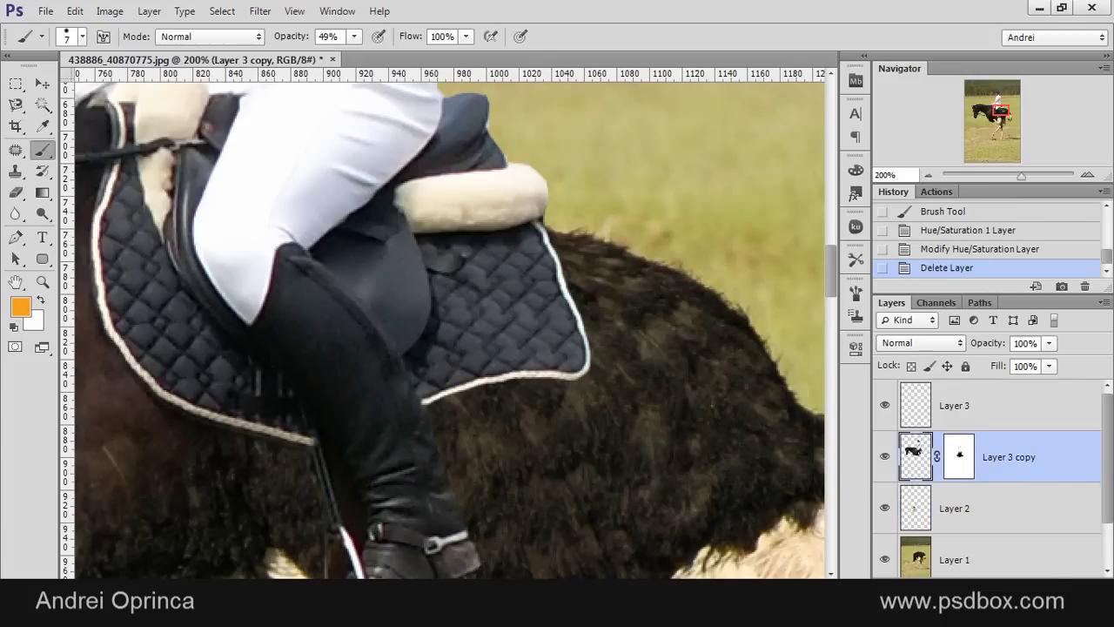
key("ctrl+shift+alt+n")
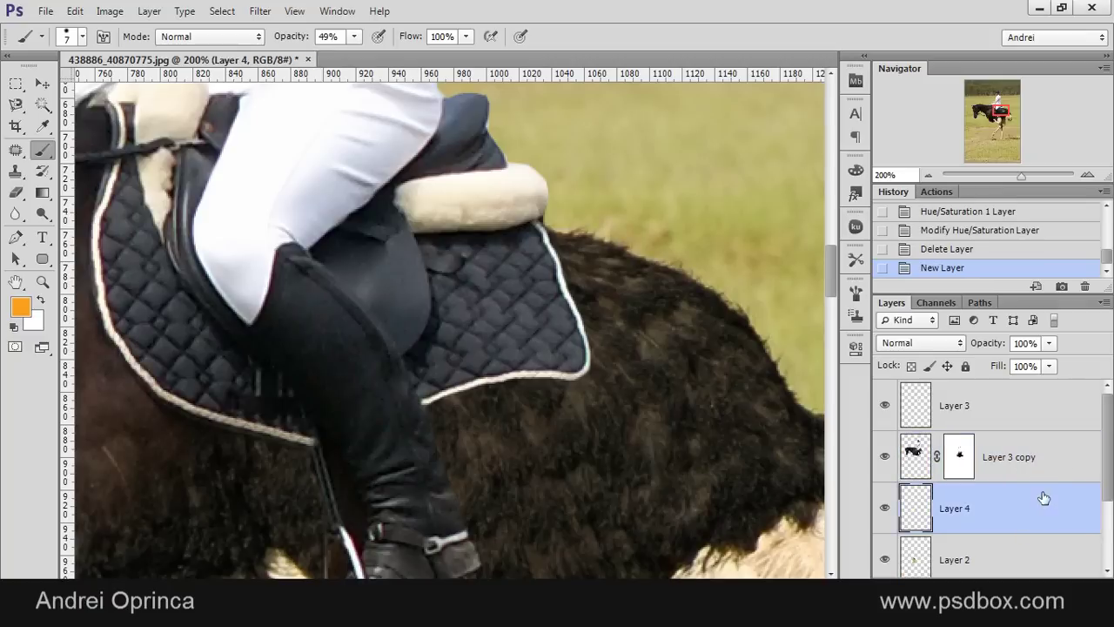
left_click(1051, 465)
key("ctrl+shift+alt+n")
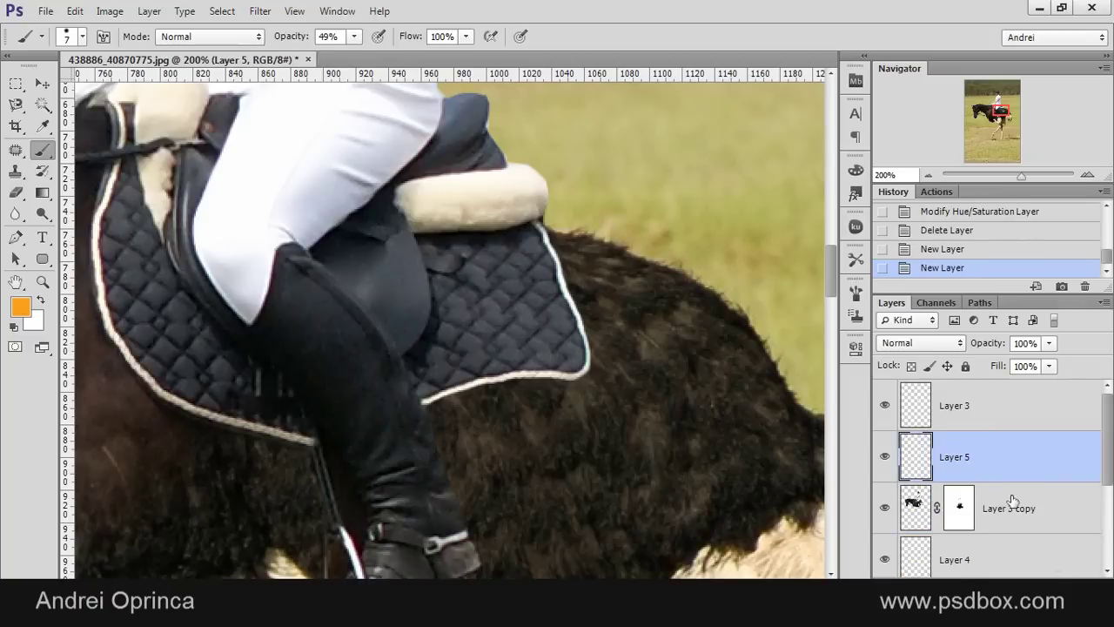
key("ctrl+z")
left_click(997, 507)
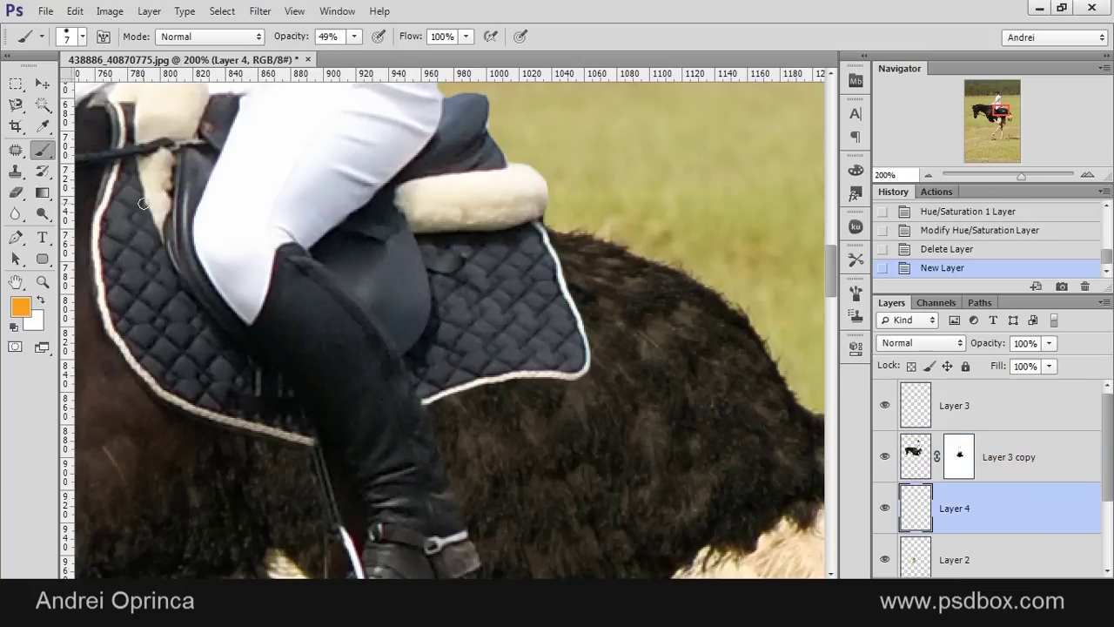
Reset the painting colours to black and white and soften the brush to 0% hardness.
key("d")
right_click(468, 308)
left_click_drag(542, 371, 488, 370)
Try painting a black shadow around the saddle pad with a 45 px brush at 49% opacity.
mouse_move(526, 329)
left_mouse_down()
mouse_move(583, 329)
mouse_move(443, 373)
mouse_move(546, 374)
mouse_move(374, 394)
left_mouse_up()
key("Return")
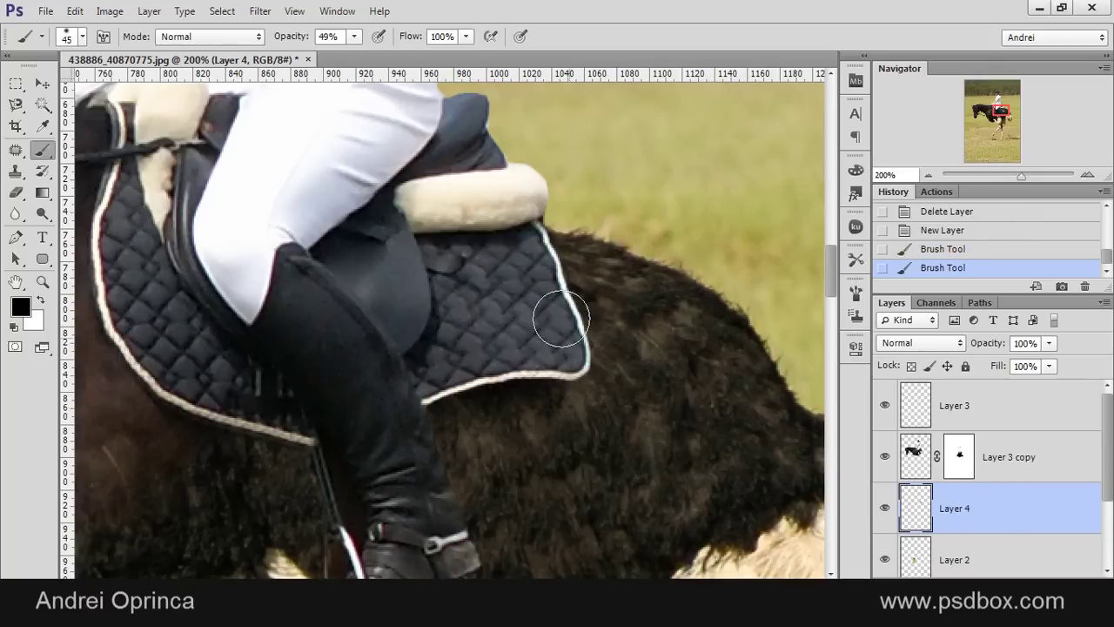
key("ctrl+alt+z")
key("ctrl+alt+z")
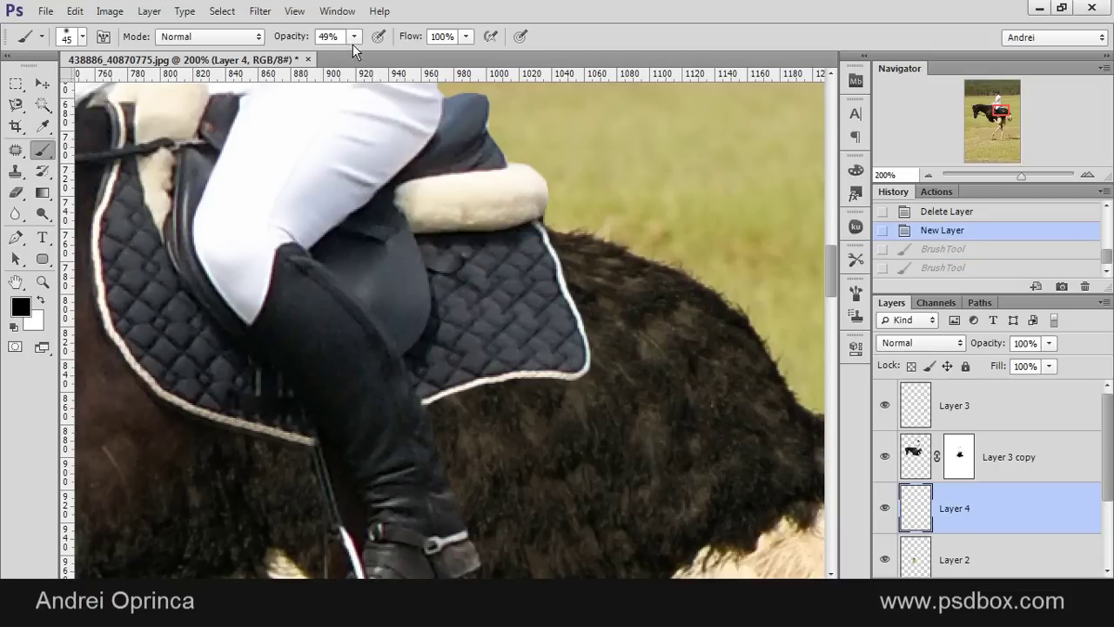
Set the brush opacity to 25% and its size to 37 px for shading around the saddle pad.
right_click(512, 314)
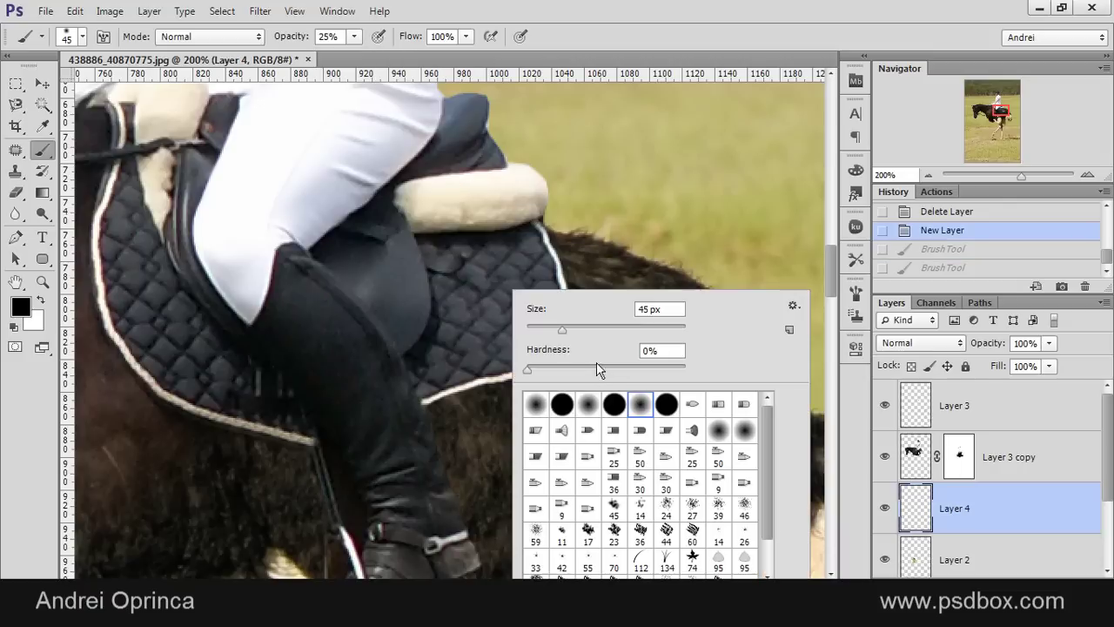
left_click(555, 330)
left_click(430, 373)
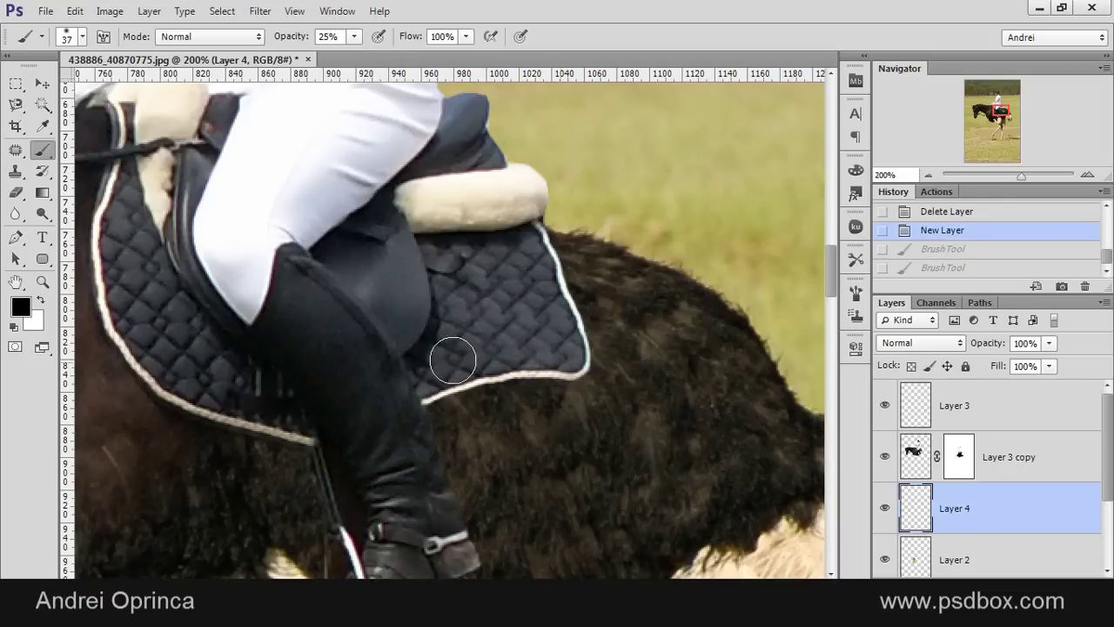
Paint a soft black shadow on the feathers along the saddle pad's lower and rear edges with the 37 px brush at 25% opacity.
left_click_drag(453, 360, 552, 340)
mouse_move(401, 387)
left_mouse_down()
mouse_move(530, 373)
mouse_move(445, 387)
left_mouse_up()
left_click_drag(574, 357, 548, 275)
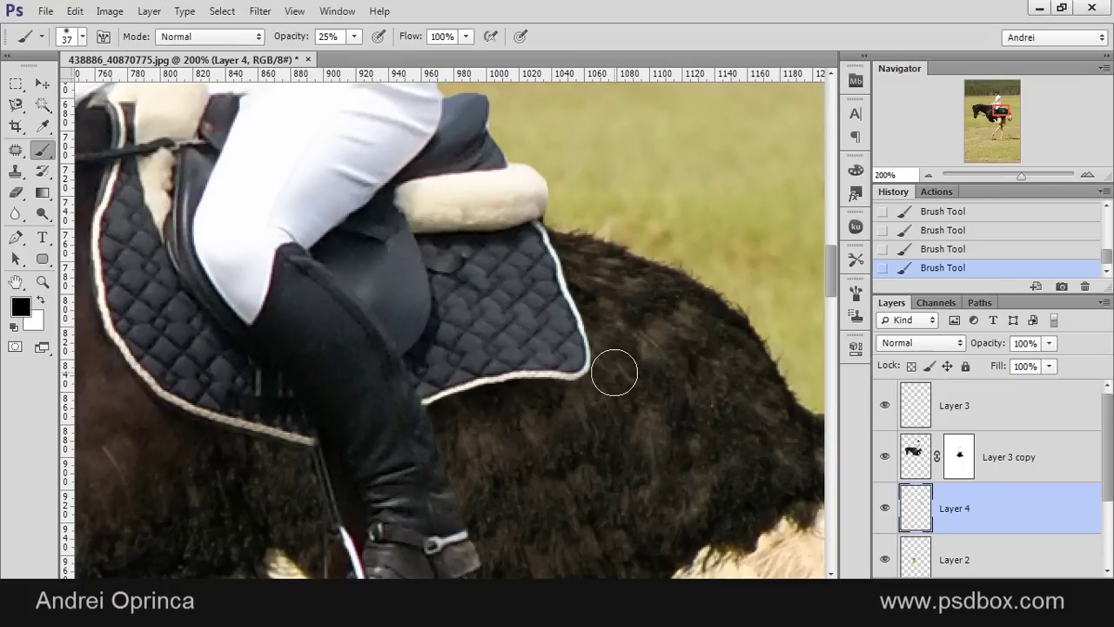
Compare the feathers before and after the saddle pad shadow by stepping back through the brush strokes and restoring them.
key("ctrl+alt+z")
key("ctrl+alt+z")
key("ctrl+alt+z")
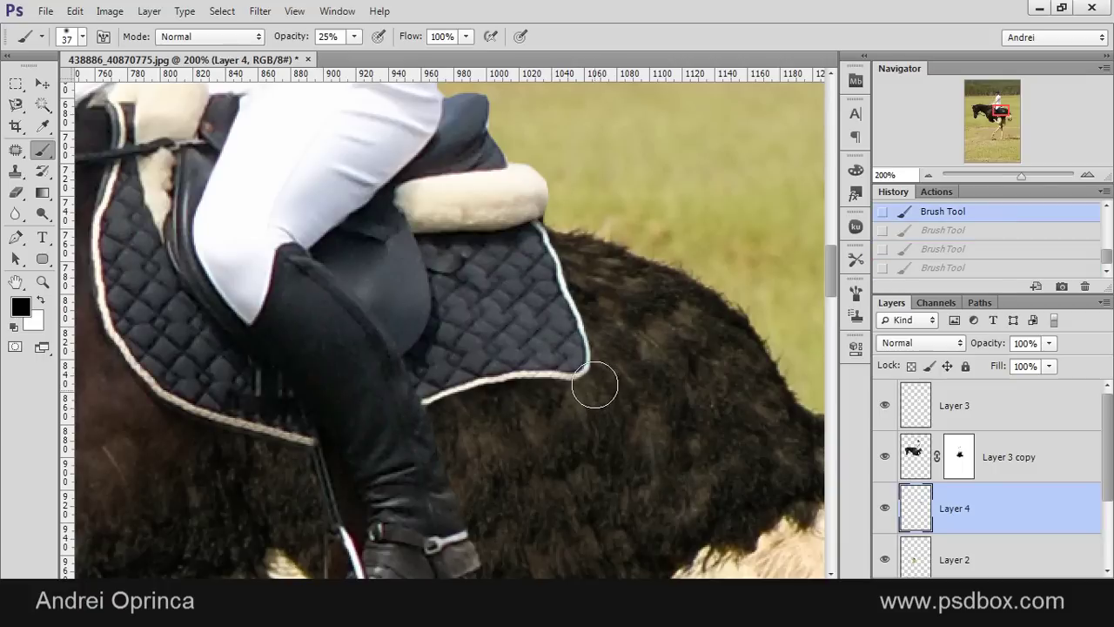
key("ctrl+shift+z")
key("ctrl+shift+z")
key("ctrl+shift+z")
key("ctrl+minus")
key("ctrl+minus")
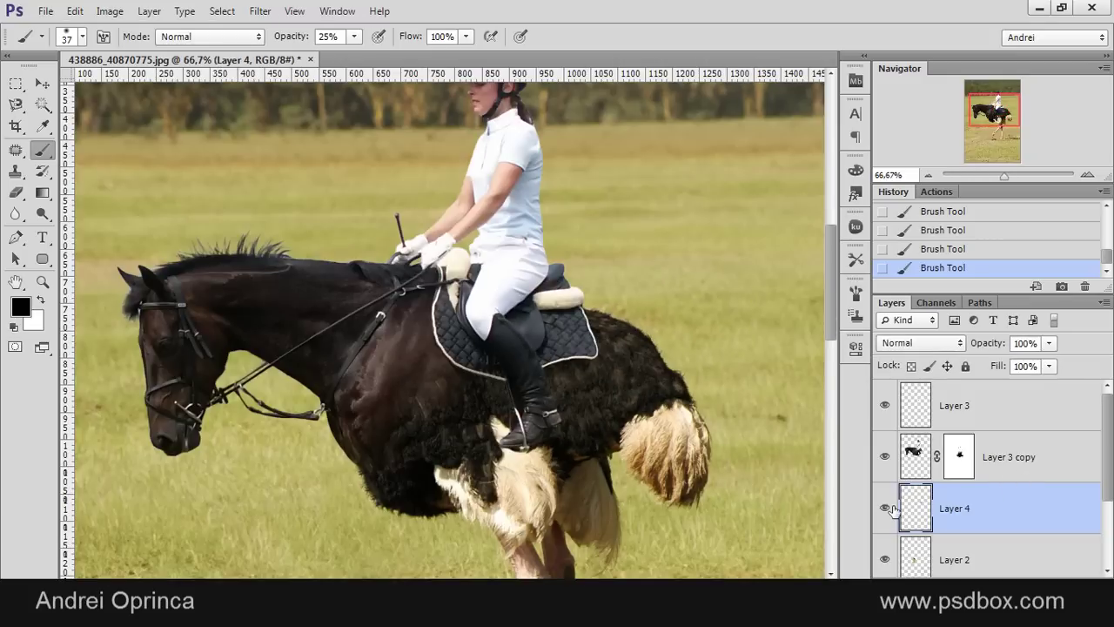
Reduce the brush size to 20 px and review the whole horse, rider and ostrich composite.
scroll(619, 405, "up", 2)
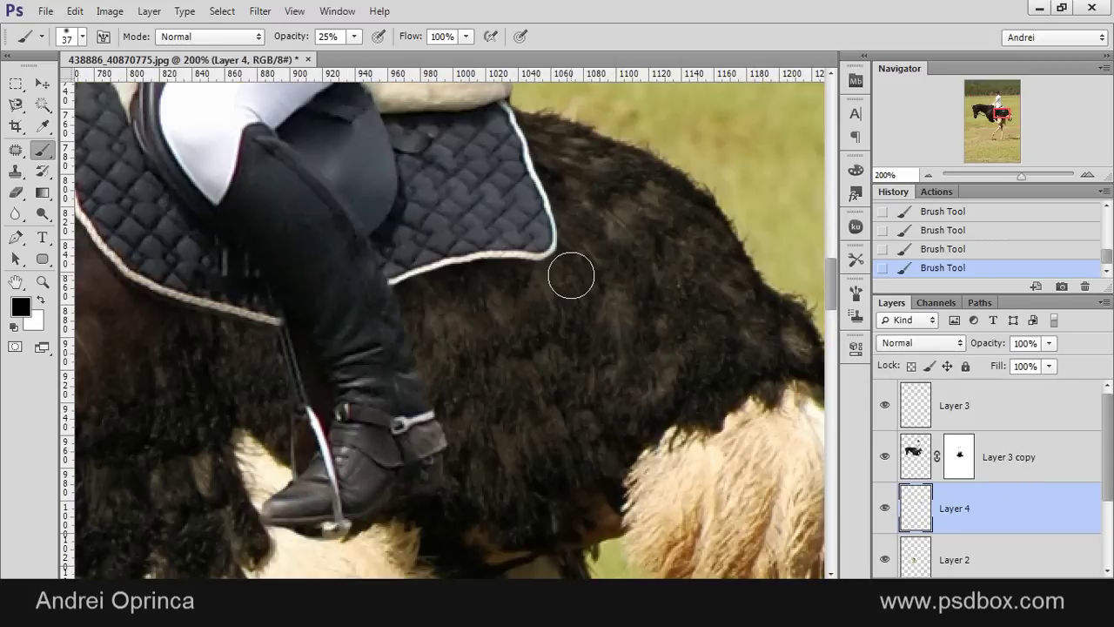
key("bracketleft")
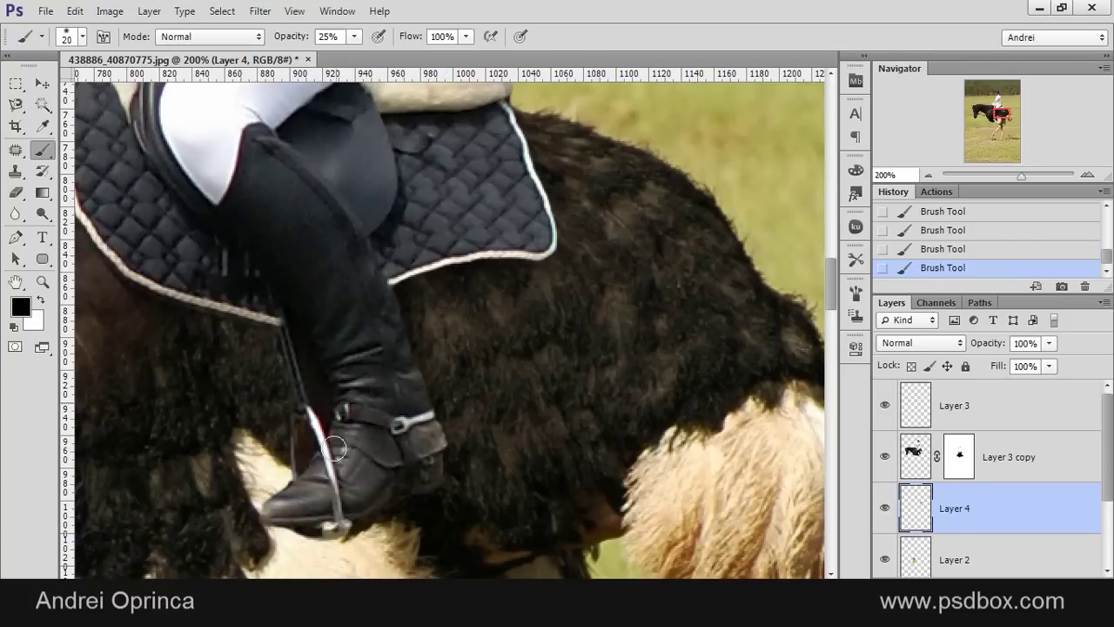
scroll(335, 448, "down", 3)
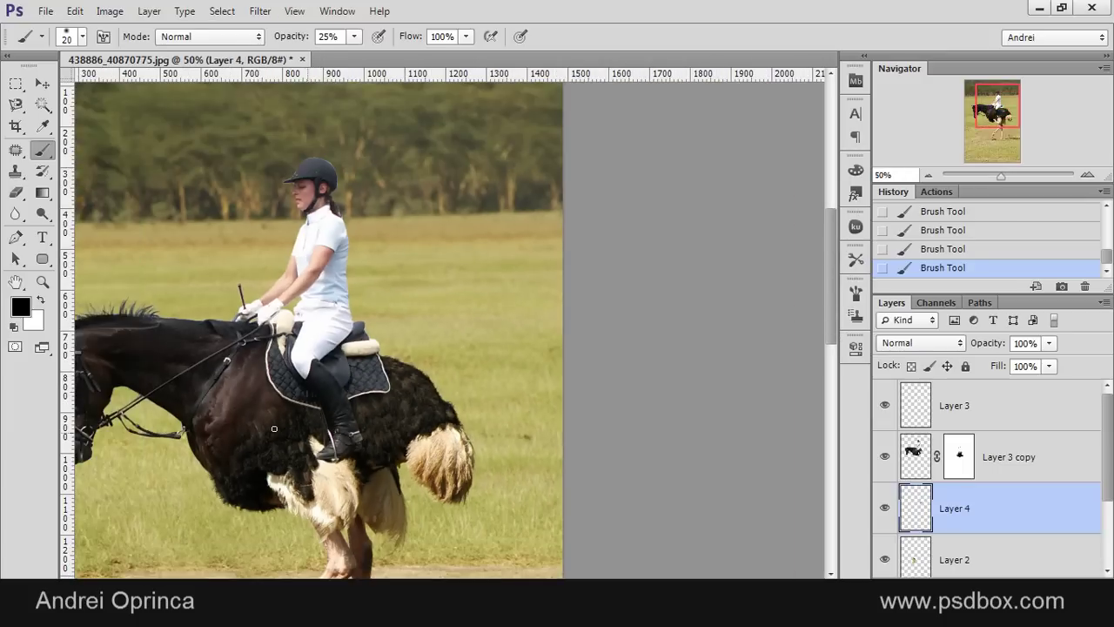
left_click_drag(344, 432, 504, 306)
scroll(498, 311, "down", 1)
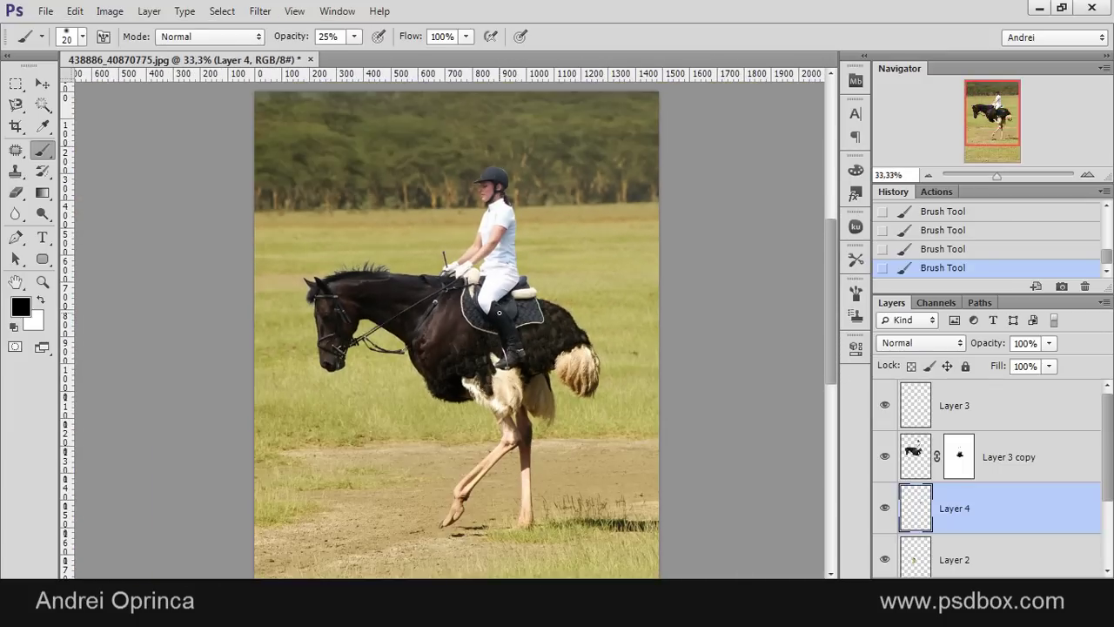